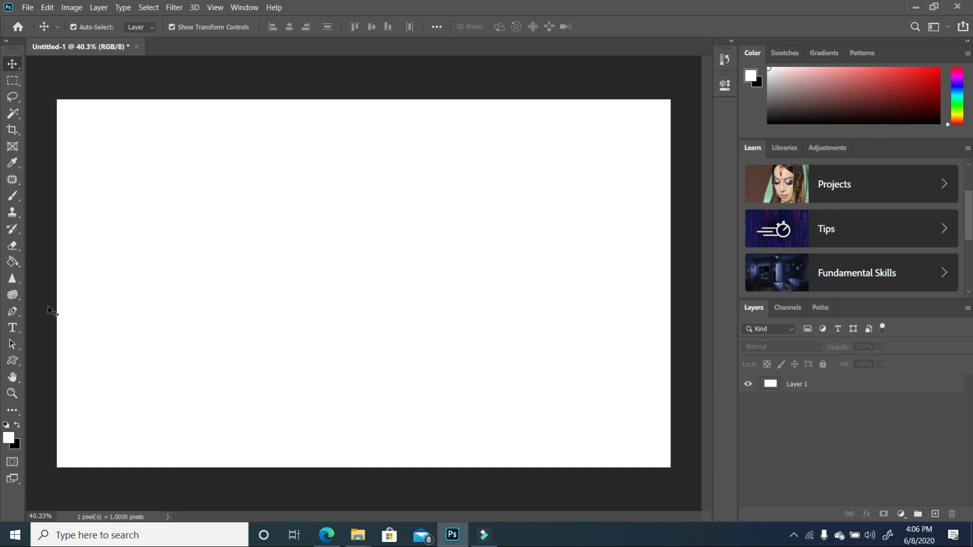
Add a black horizontal text layer reading "Silence" on the white canvas.
{"action": "left_click", "coordinate": [13, 328]}
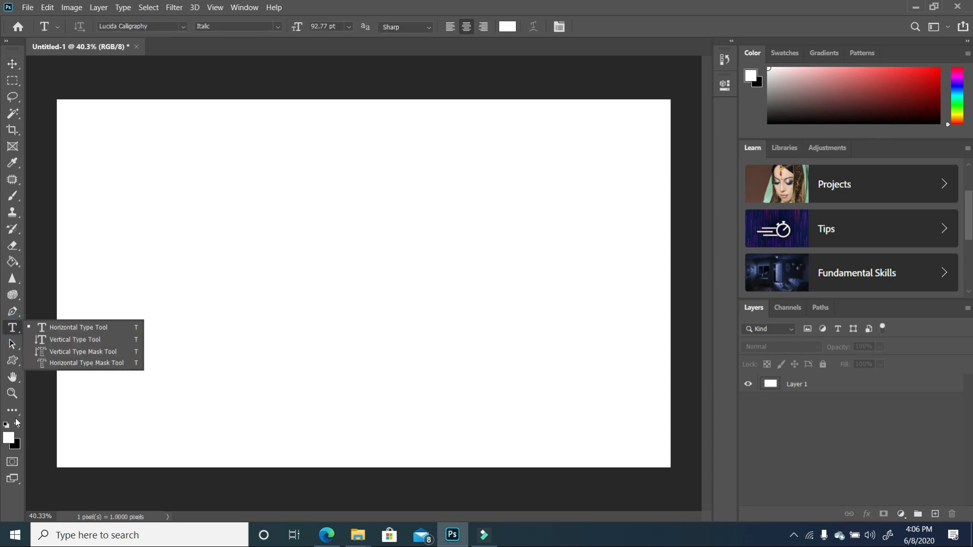
{"action": "left_click", "coordinate": [48, 328]}
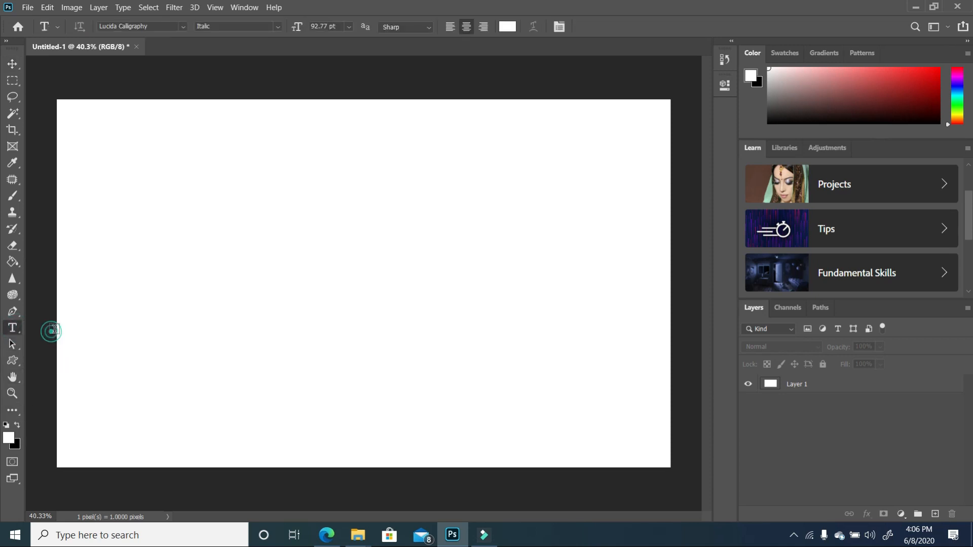
{"action": "left_click", "coordinate": [18, 426]}
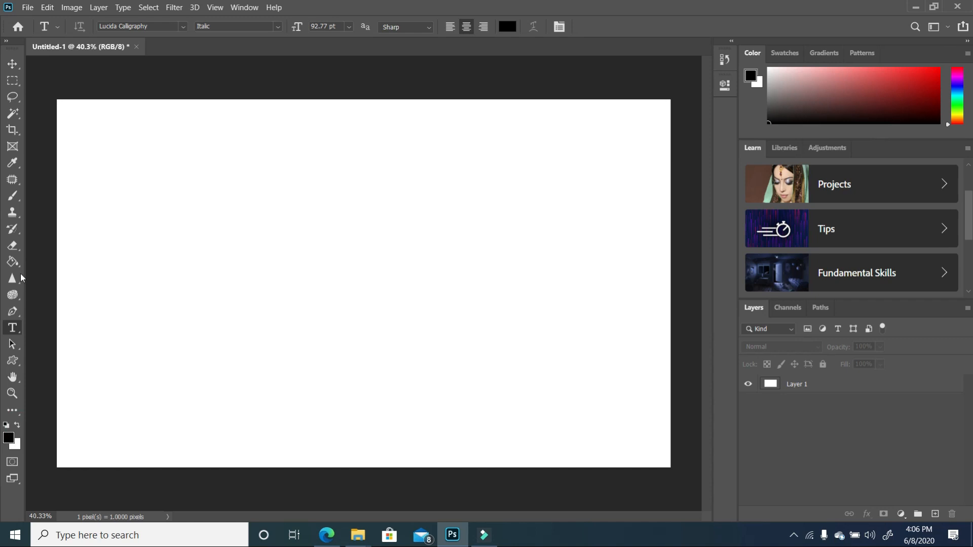
{"action": "left_click", "coordinate": [192, 269]}
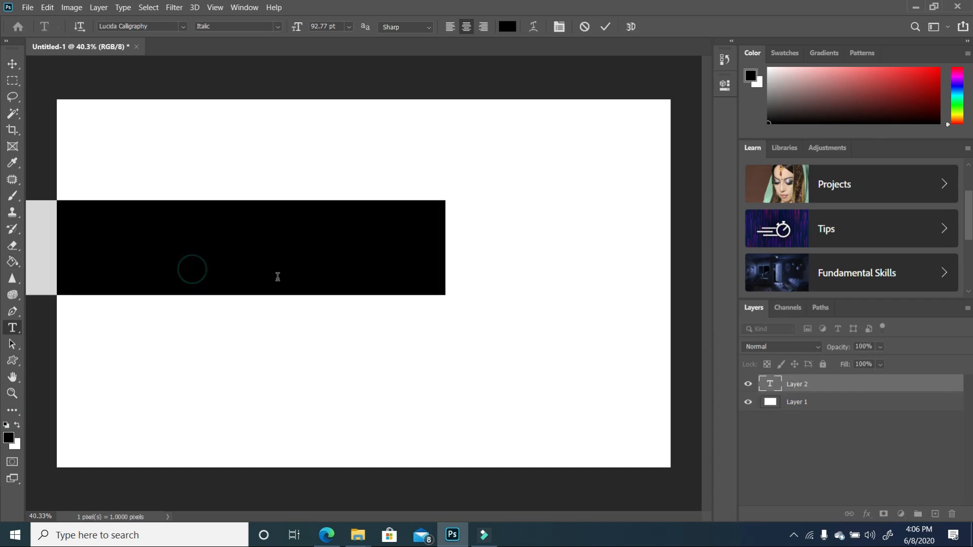
{"action": "type", "text": "Silence"}
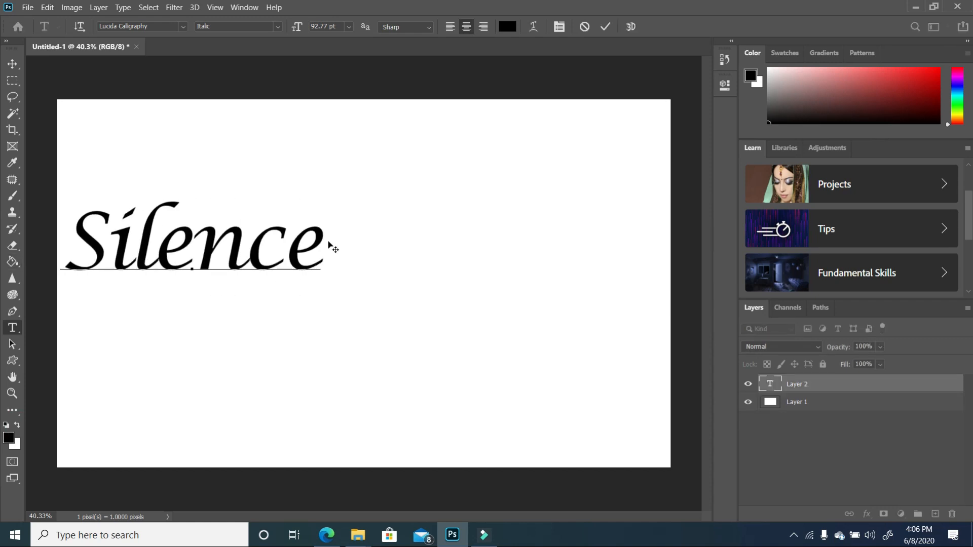
Change the font of the whole "Silence" text to Geometr415 Blk BT.
{"action": "key", "text": "ctrl+a"}
{"action": "left_click", "coordinate": [184, 29]}
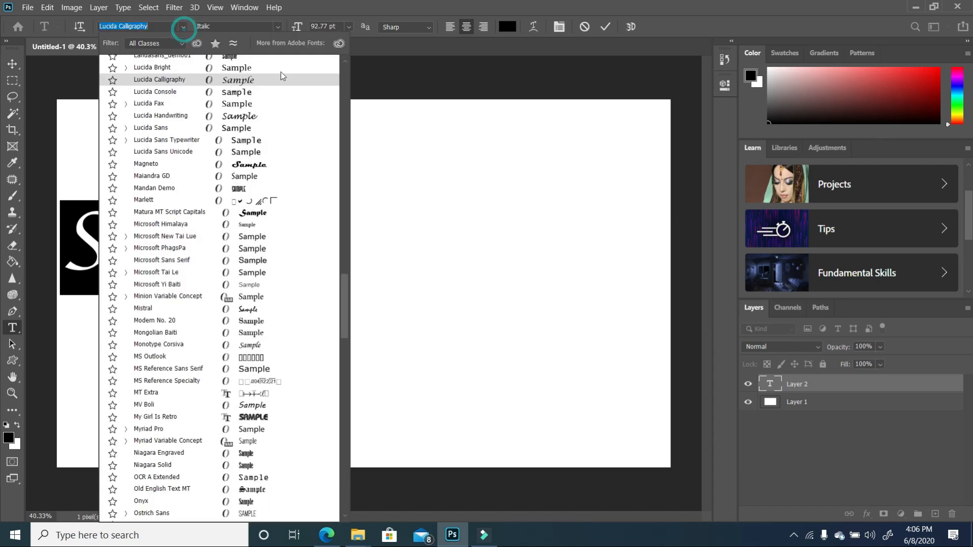
{"action": "left_click", "coordinate": [338, 301]}
{"action": "left_click_drag", "start_coordinate": [340, 301], "coordinate": [339, 90]}
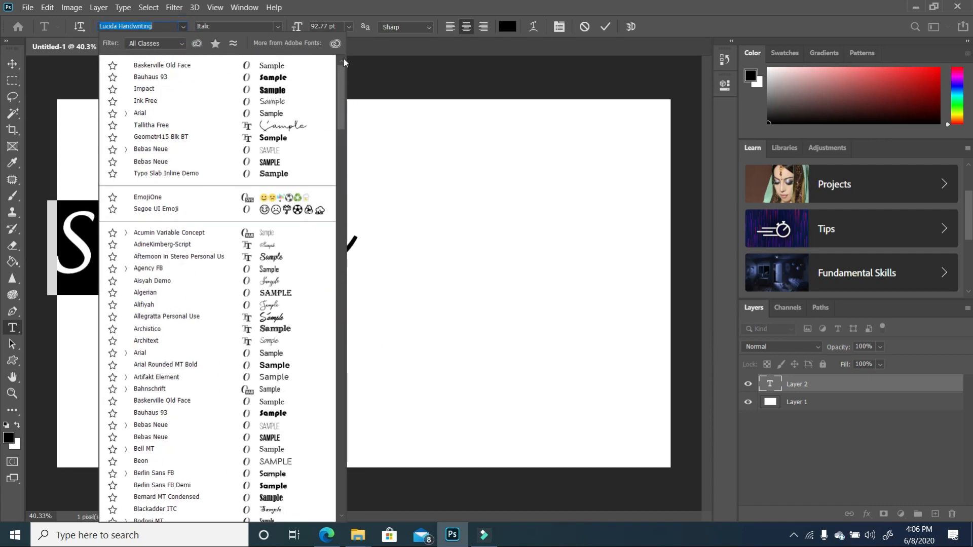
{"action": "left_click", "coordinate": [278, 93]}
{"action": "left_click", "coordinate": [183, 27]}
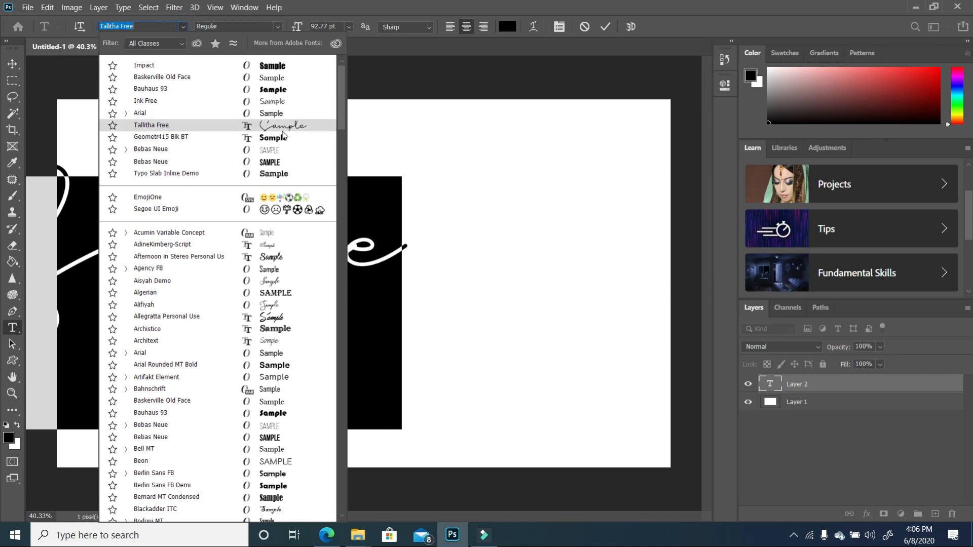
{"action": "left_click", "coordinate": [274, 137]}
Enlarge the "Silence" text to about 208 pt and centre it so it spans most of the canvas width.
{"action": "left_click", "coordinate": [12, 64]}
{"action": "left_click_drag", "start_coordinate": [254, 268], "coordinate": [253, 377]}
{"action": "left_click_drag", "start_coordinate": [304, 321], "coordinate": [567, 173]}
{"action": "left_click_drag", "start_coordinate": [463, 320], "coordinate": [508, 305]}
Set the letter S of "Silence" to 300 pt and reposition the word within the canvas.
{"action": "left_click", "coordinate": [13, 328]}
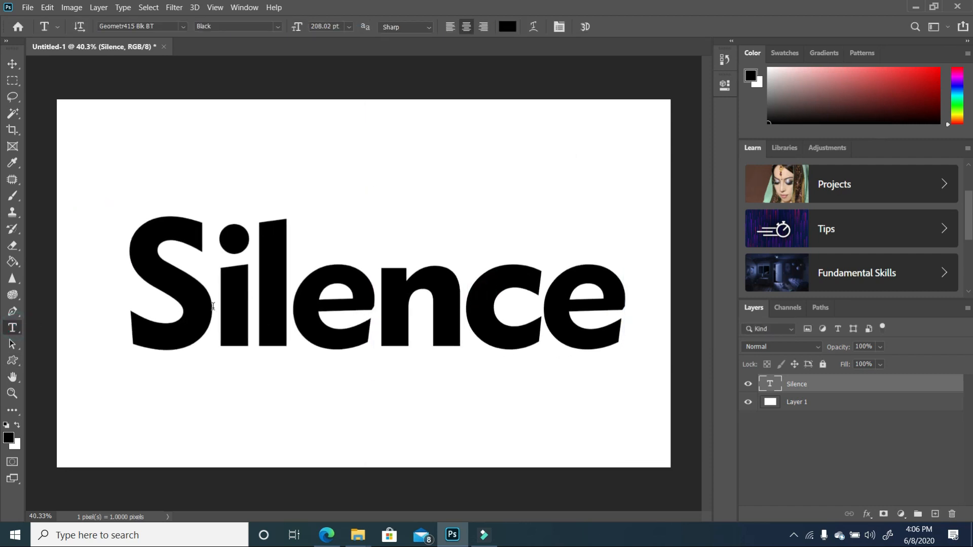
{"action": "left_click_drag", "start_coordinate": [213, 304], "coordinate": [83, 297]}
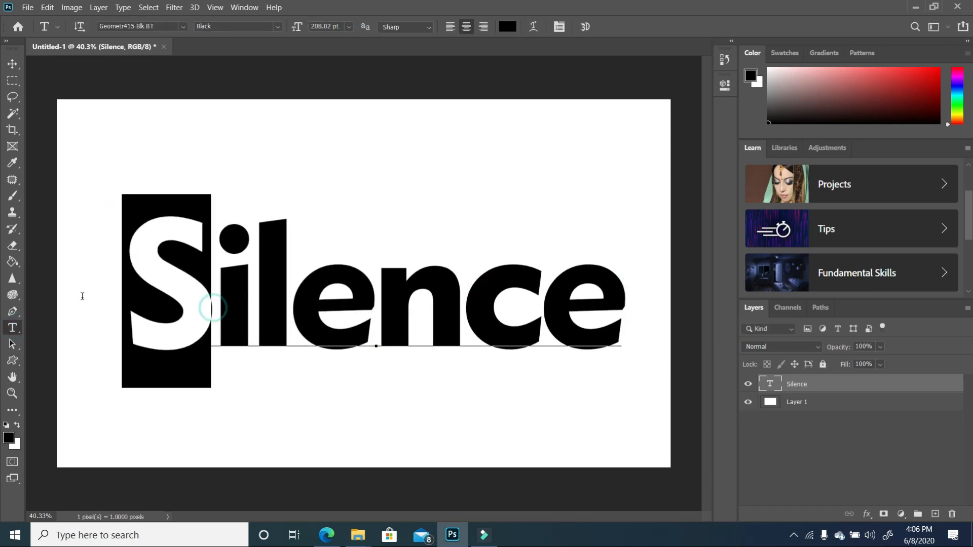
{"action": "left_click", "coordinate": [338, 27]}
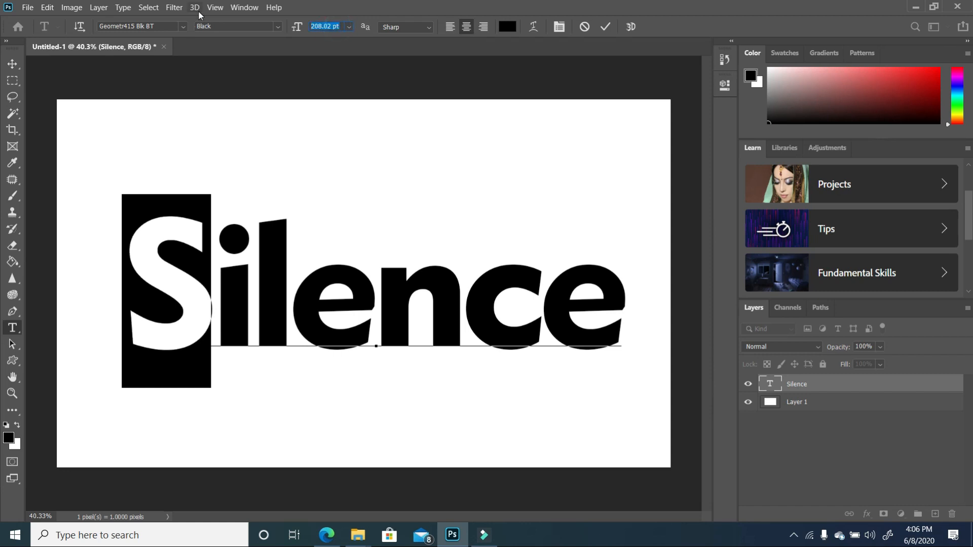
{"action": "type", "text": "5"}
{"action": "key", "text": "BackSpace"}
{"action": "type", "text": "300"}
{"action": "key", "text": "Return"}
{"action": "left_click", "coordinate": [12, 64]}
{"action": "left_click_drag", "start_coordinate": [217, 317], "coordinate": [206, 342]}
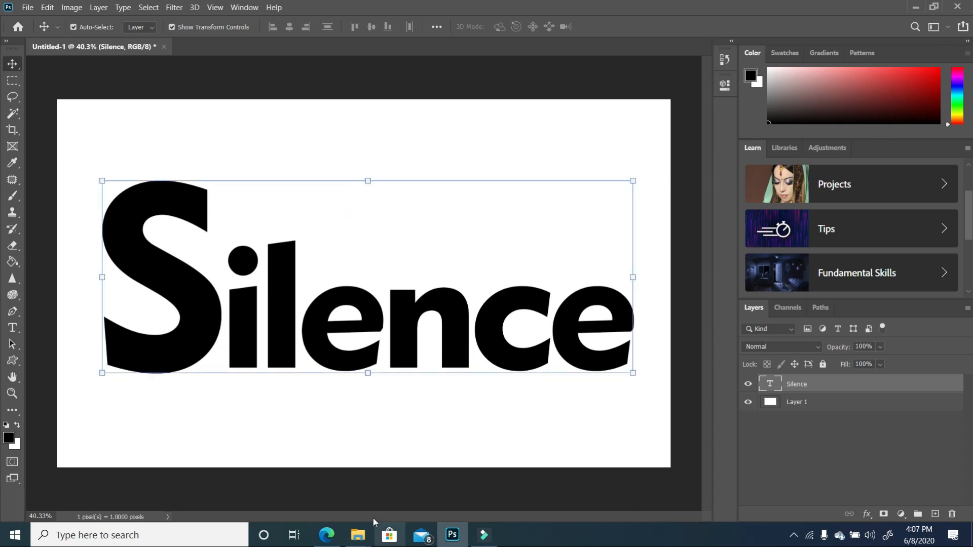
Place the orange boat photo from the Tutorial 4 folder into the document and scale it to cover the whole canvas.
{"action": "mouse_move", "coordinate": [361, 542]}
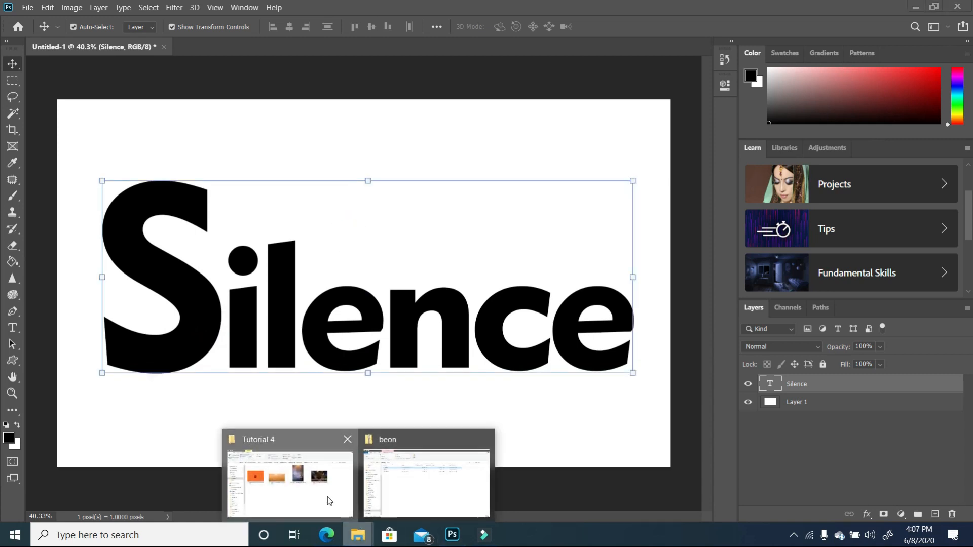
{"action": "left_click", "coordinate": [329, 500]}
{"action": "left_click_drag", "start_coordinate": [363, 224], "coordinate": [286, 208]}
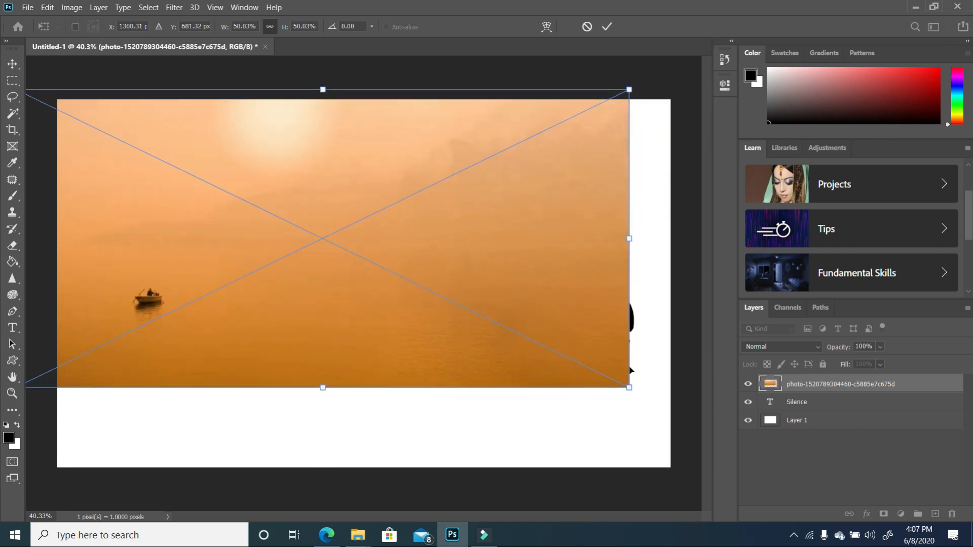
{"action": "left_click_drag", "start_coordinate": [630, 386], "coordinate": [818, 479]}
{"action": "double_click", "coordinate": [404, 404]}
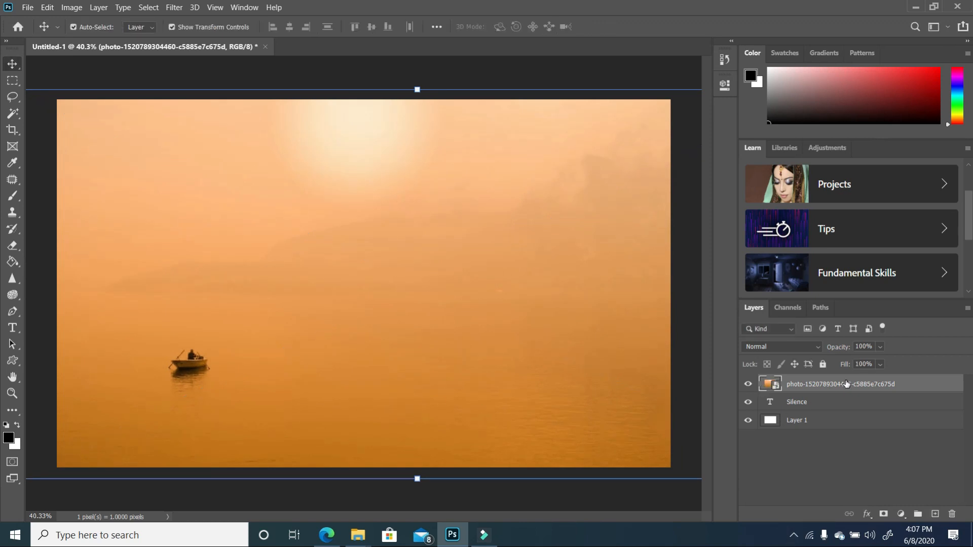
Lower the photo's opacity to 39%, shift the photo so the boat sits inside the S, and restore the opacity to 100%.
{"action": "left_click", "coordinate": [880, 347]}
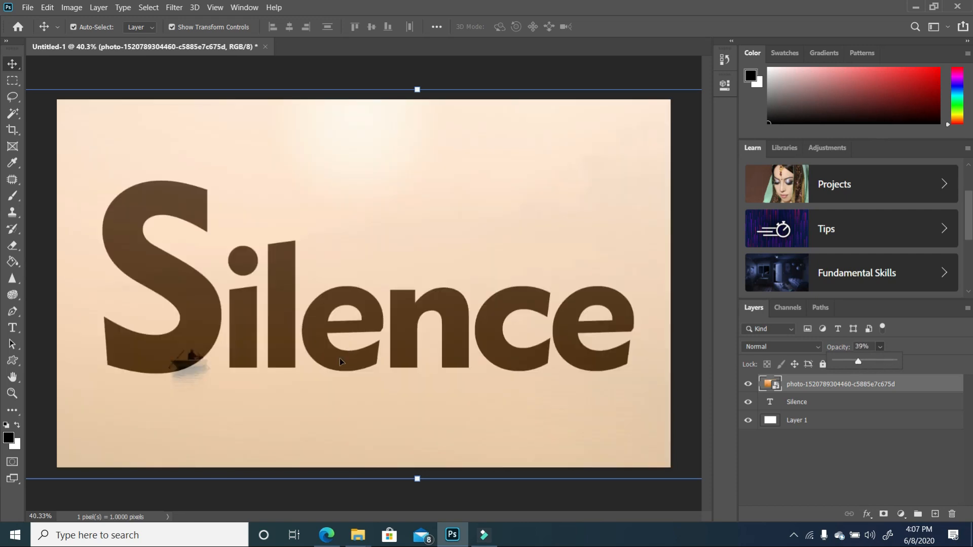
{"action": "left_click", "coordinate": [267, 419]}
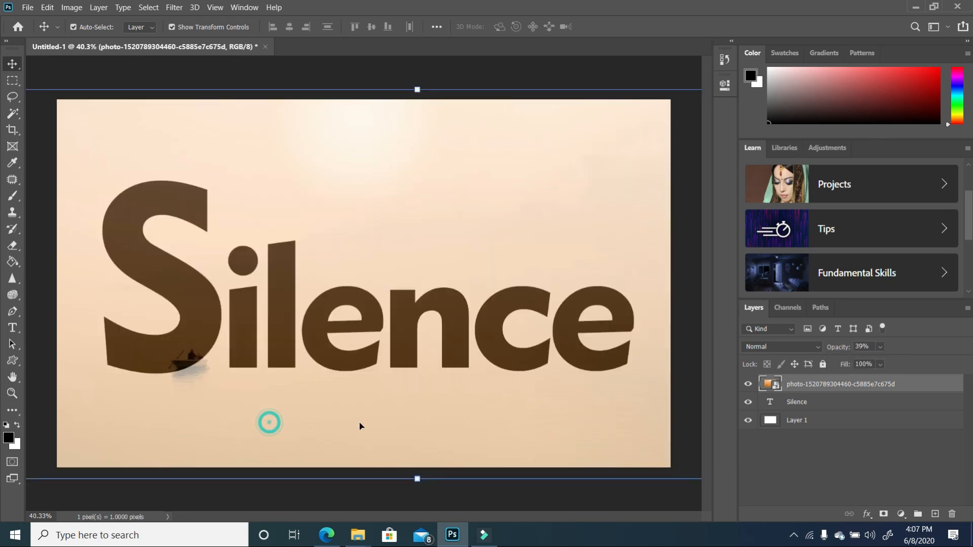
{"action": "left_click_drag", "start_coordinate": [412, 426], "coordinate": [393, 427]}
{"action": "left_click_drag", "start_coordinate": [886, 361], "coordinate": [944, 364]}
Clip the boat photo layer to the "Silence" text layer beneath it.
{"action": "left_click", "coordinate": [888, 454]}
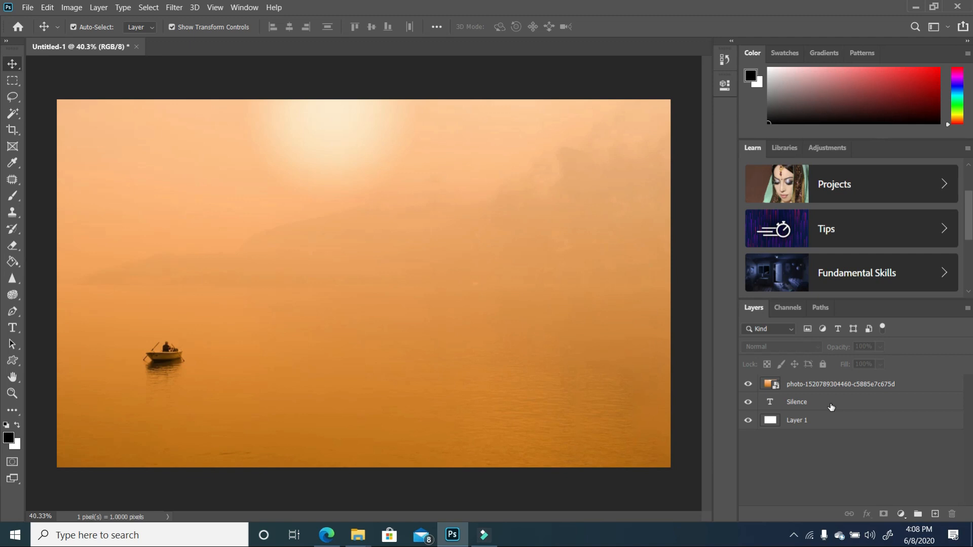
{"action": "left_click_drag", "start_coordinate": [831, 407], "coordinate": [845, 386]}
{"action": "left_click", "coordinate": [849, 389], "text": "alt"}
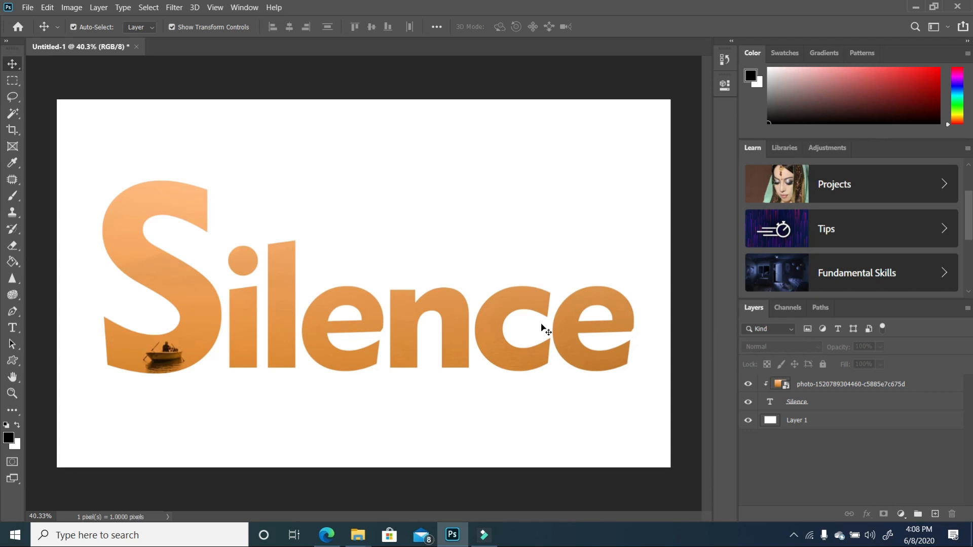
Apply a Hue/Saturation adjustment to the boat photo layer with the saturation at +31.
{"action": "left_click", "coordinate": [890, 386]}
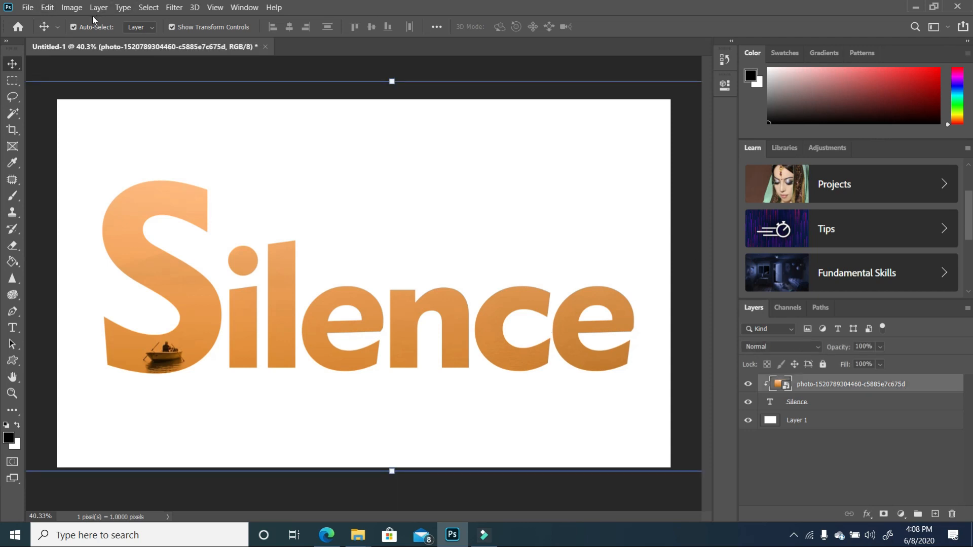
{"action": "left_click", "coordinate": [72, 7]}
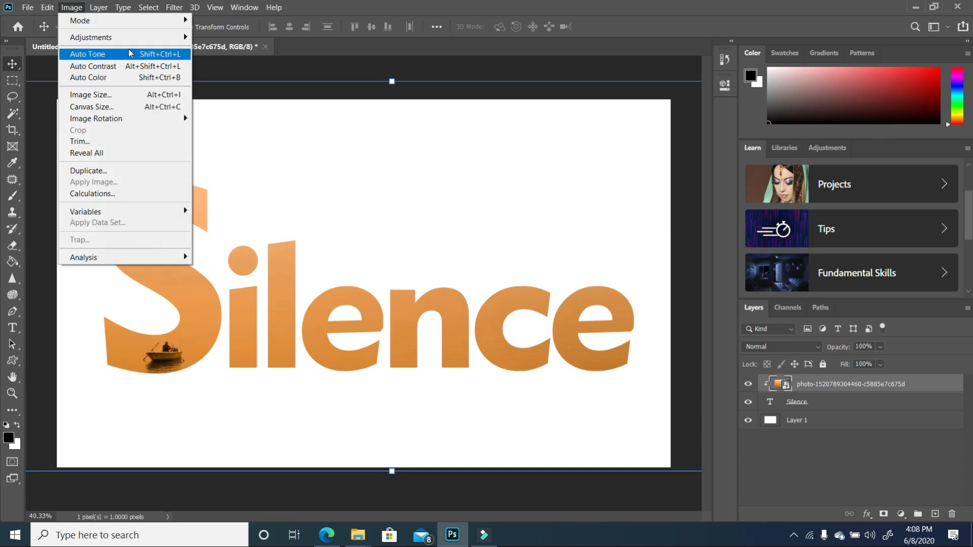
{"action": "mouse_move", "coordinate": [147, 37]}
{"action": "left_click", "coordinate": [228, 101]}
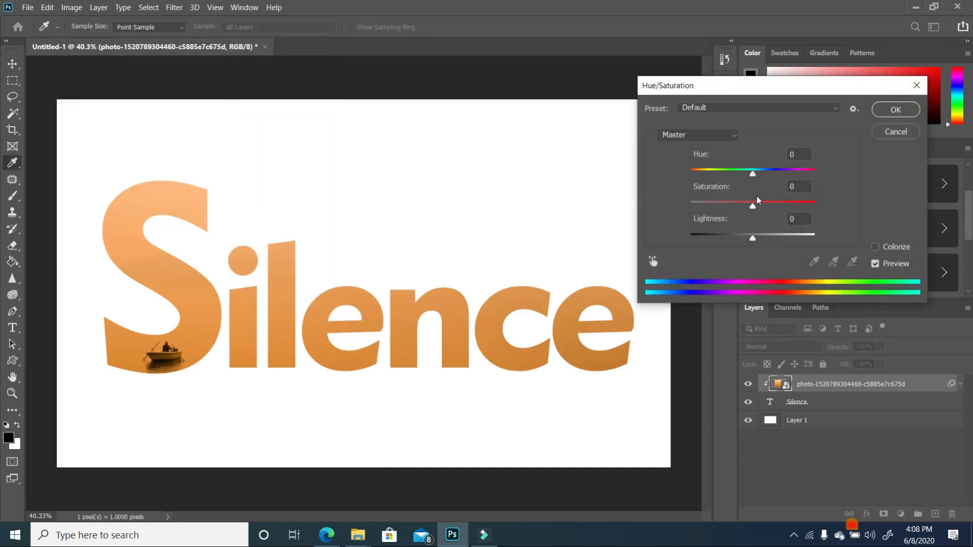
{"action": "left_click_drag", "start_coordinate": [754, 205], "coordinate": [773, 207]}
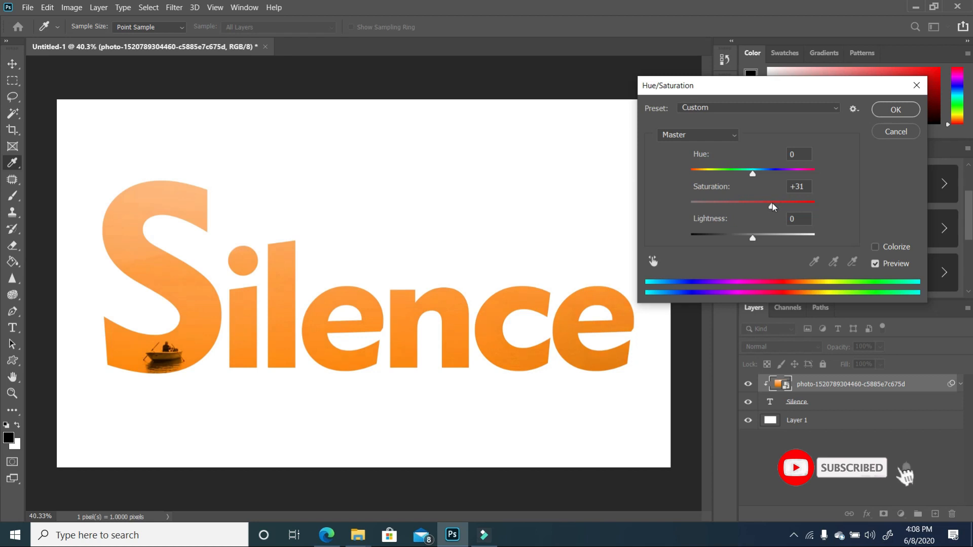
{"action": "left_click", "coordinate": [898, 110]}
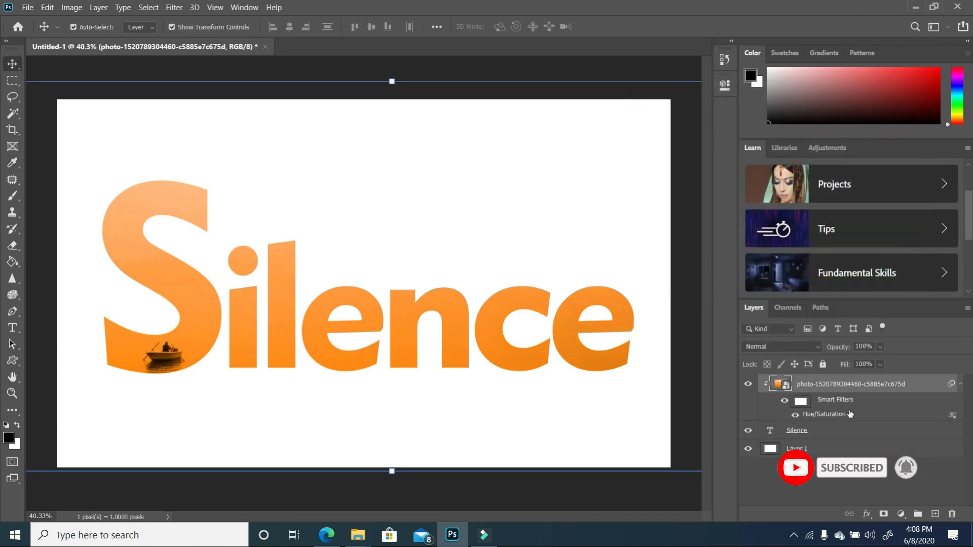
{"action": "left_click", "coordinate": [280, 68]}
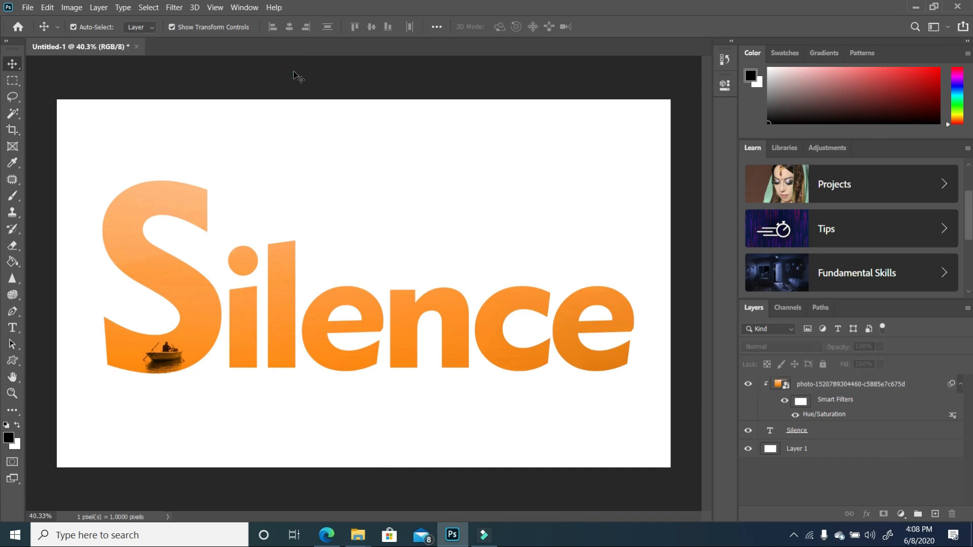
Add a 60 pt text reading "Break the" in the empty area above "Silence".
{"action": "left_click", "coordinate": [13, 328]}
{"action": "left_click", "coordinate": [341, 180]}
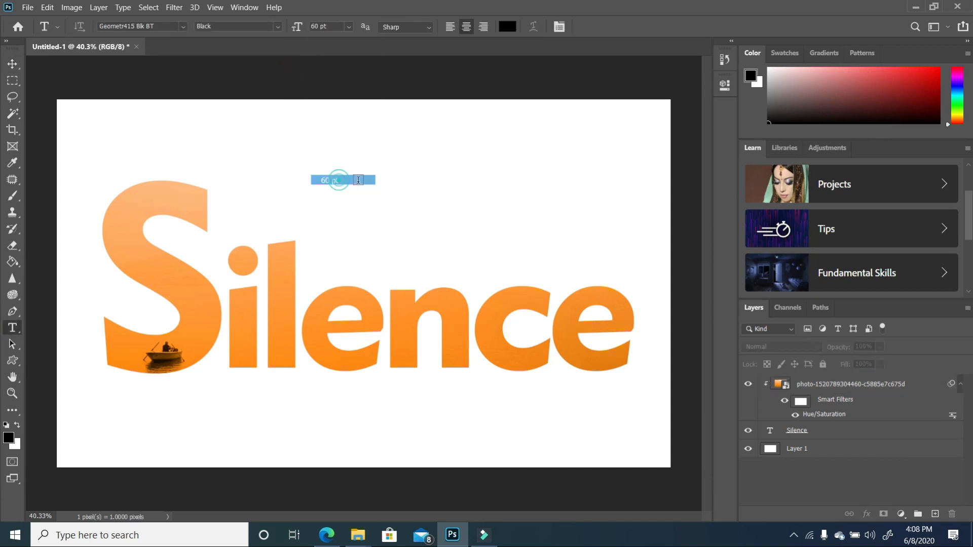
{"action": "left_click", "coordinate": [422, 177]}
{"action": "type", "text": "Break the"}
Scale down the "Break the" text and position it just above the last letters of "Silence".
{"action": "left_click", "coordinate": [12, 64]}
{"action": "left_click_drag", "start_coordinate": [521, 162], "coordinate": [454, 161]}
{"action": "left_click_drag", "start_coordinate": [429, 163], "coordinate": [608, 266]}
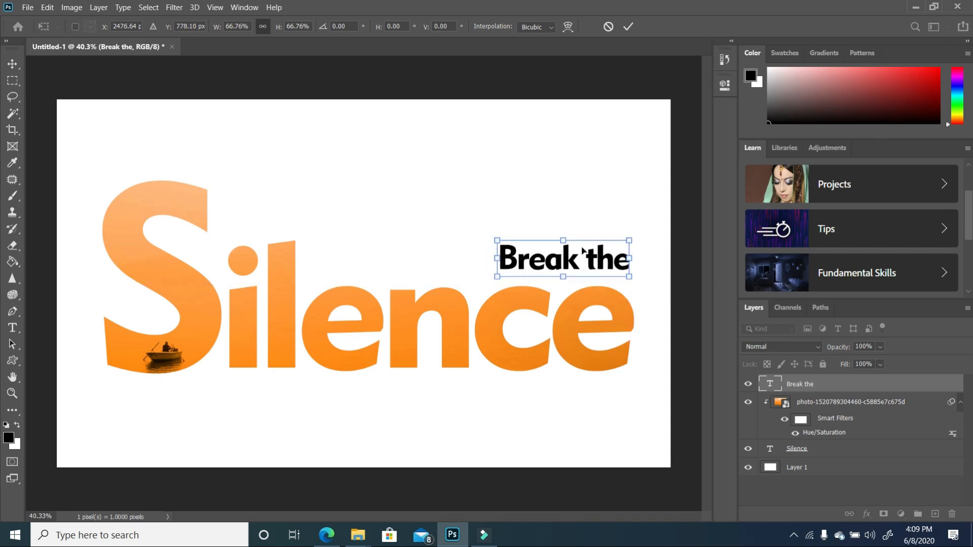
{"action": "left_click", "coordinate": [687, 220]}
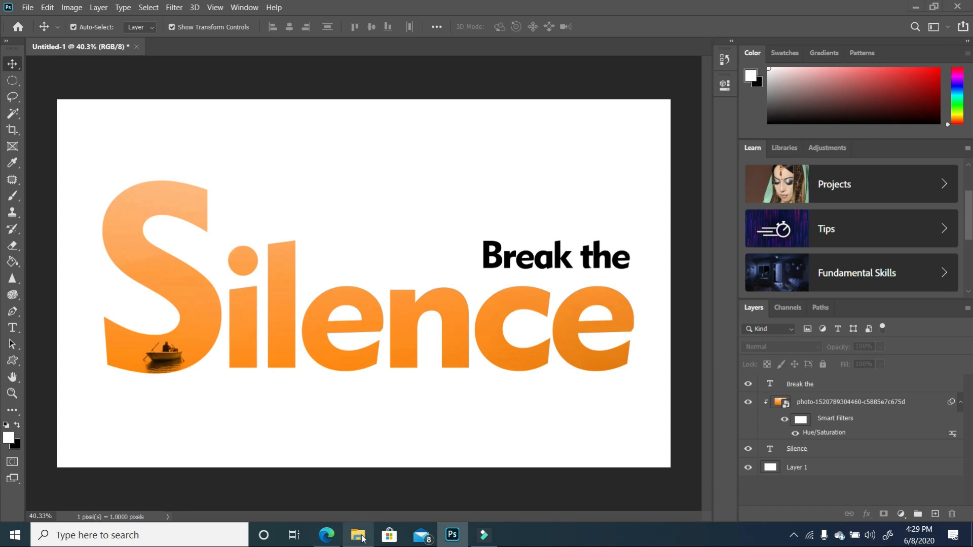
Open the dark brick wall photo from the Tutorial 4 folder in Adobe Photoshop 2020 as a separate document.
{"action": "left_click", "coordinate": [362, 536]}
{"action": "right_click", "coordinate": [749, 213]}
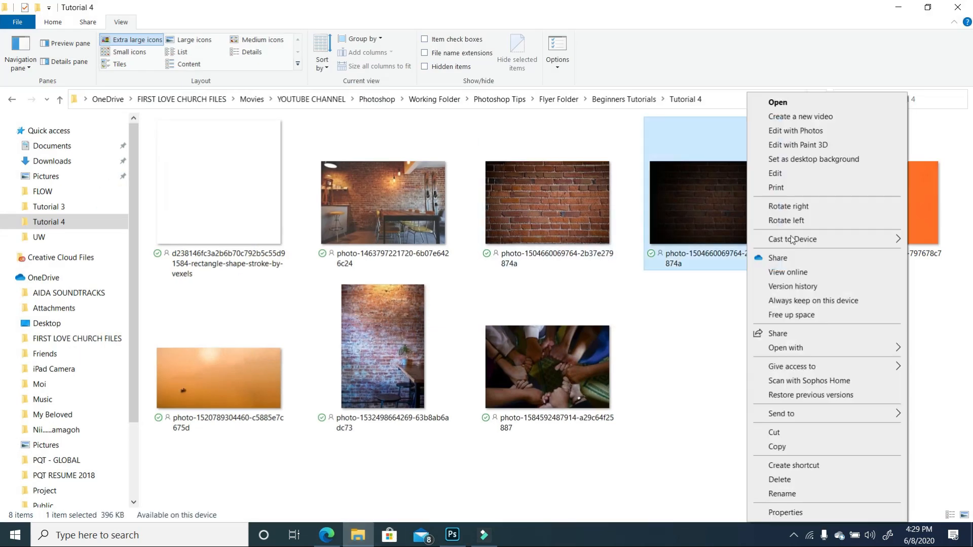
{"action": "mouse_move", "coordinate": [825, 349]}
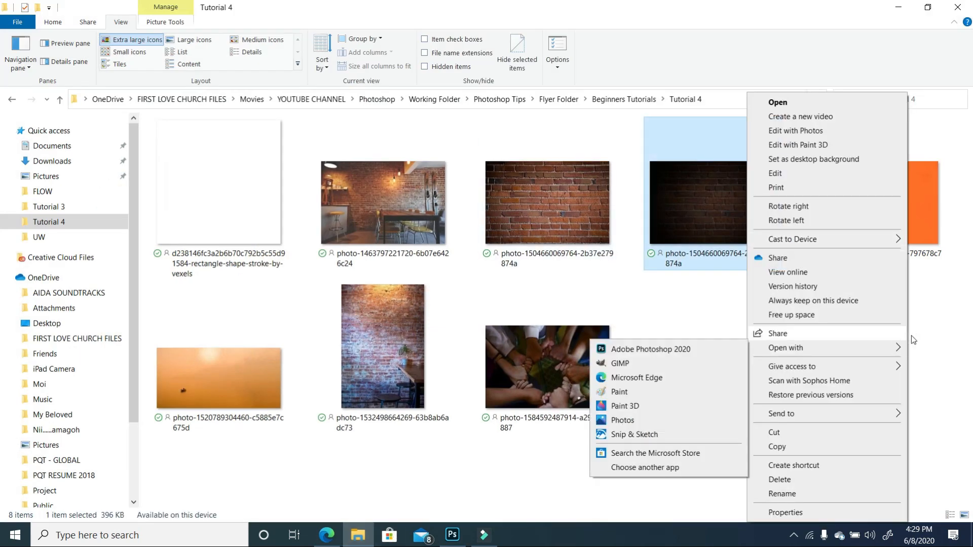
{"action": "left_click", "coordinate": [685, 351]}
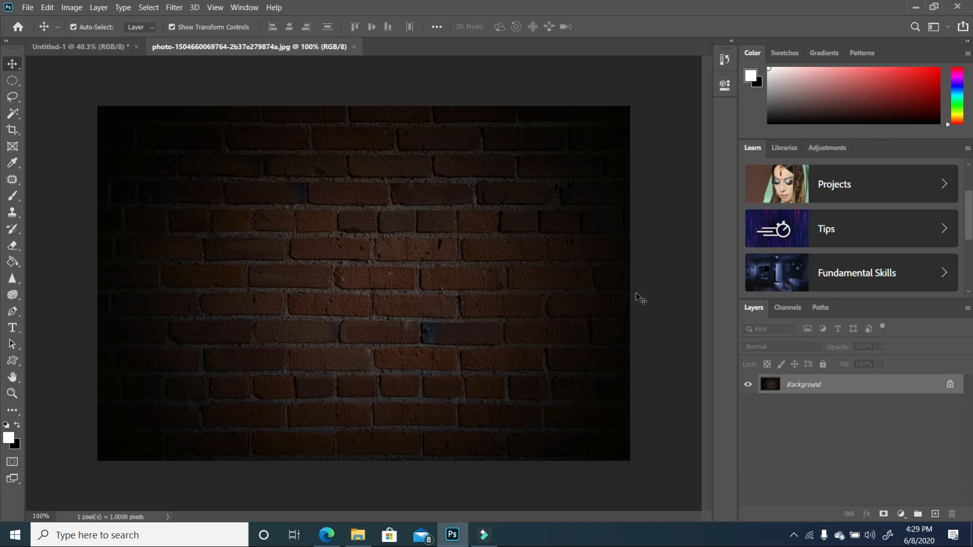
Activate the Type tool and set the foreground colour to magenta e301fe.
{"action": "left_click", "coordinate": [12, 328]}
{"action": "left_click", "coordinate": [9, 439]}
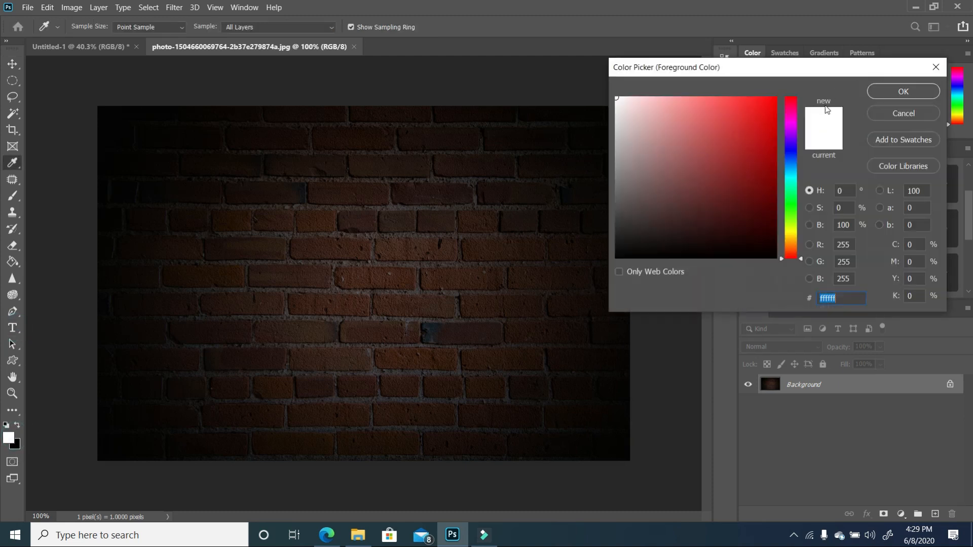
{"action": "left_click_drag", "start_coordinate": [795, 133], "coordinate": [793, 130]}
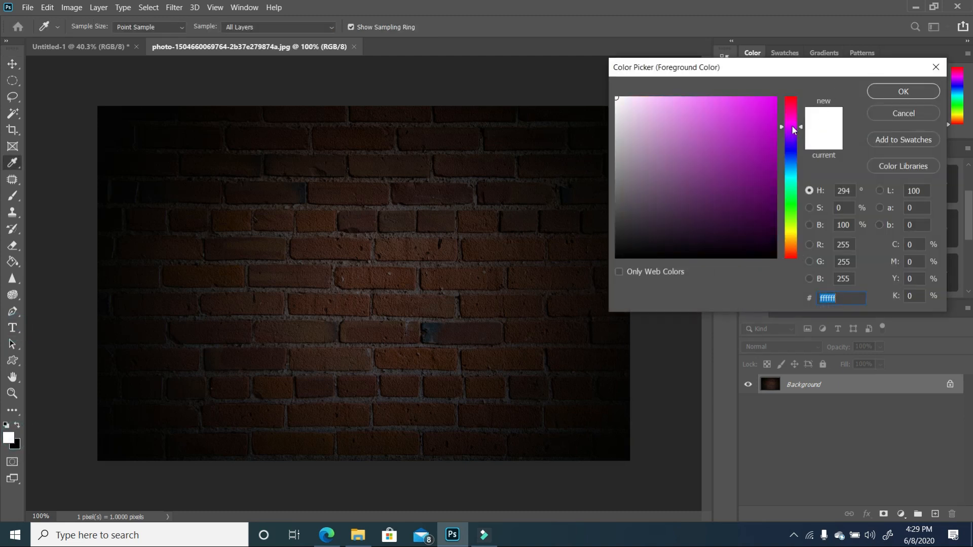
{"action": "left_click", "coordinate": [776, 98]}
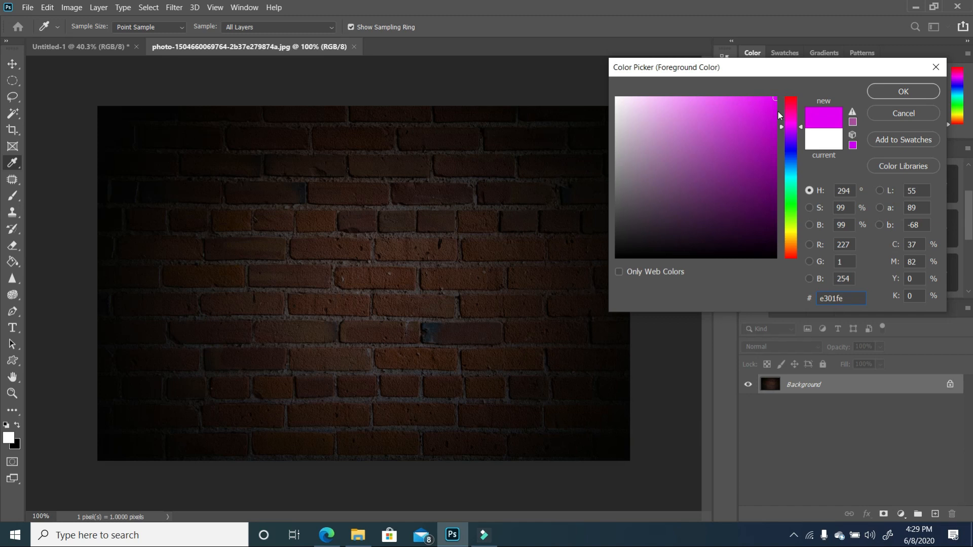
{"action": "left_click", "coordinate": [904, 92]}
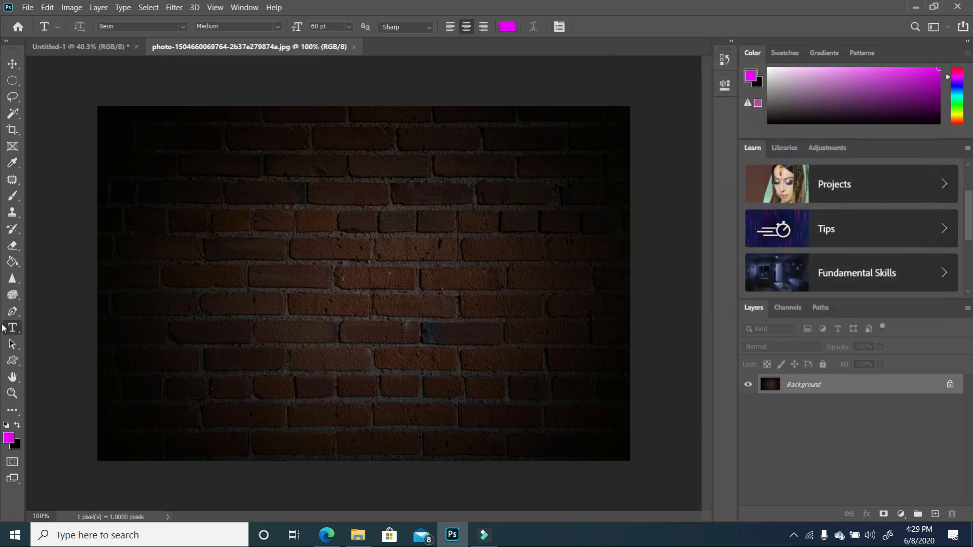
Add the magenta text "NEON" at 60 pt on the brick wall photo.
{"action": "left_click", "coordinate": [258, 300]}
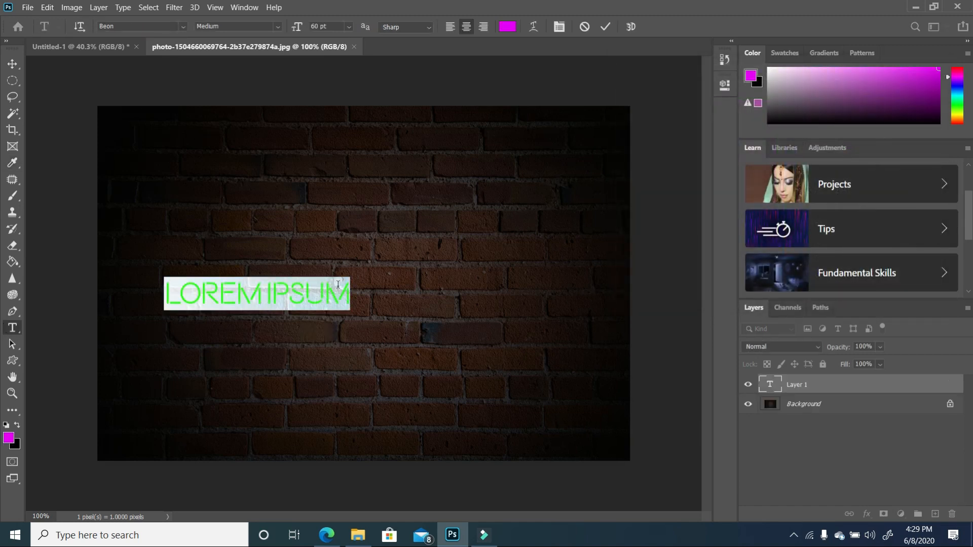
{"action": "type", "text": "NEON"}
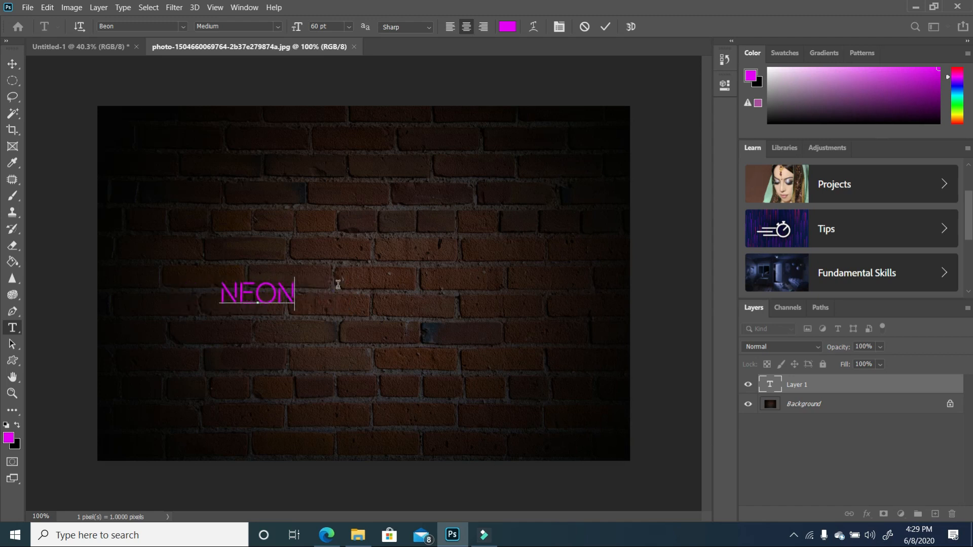
{"action": "left_click", "coordinate": [18, 61]}
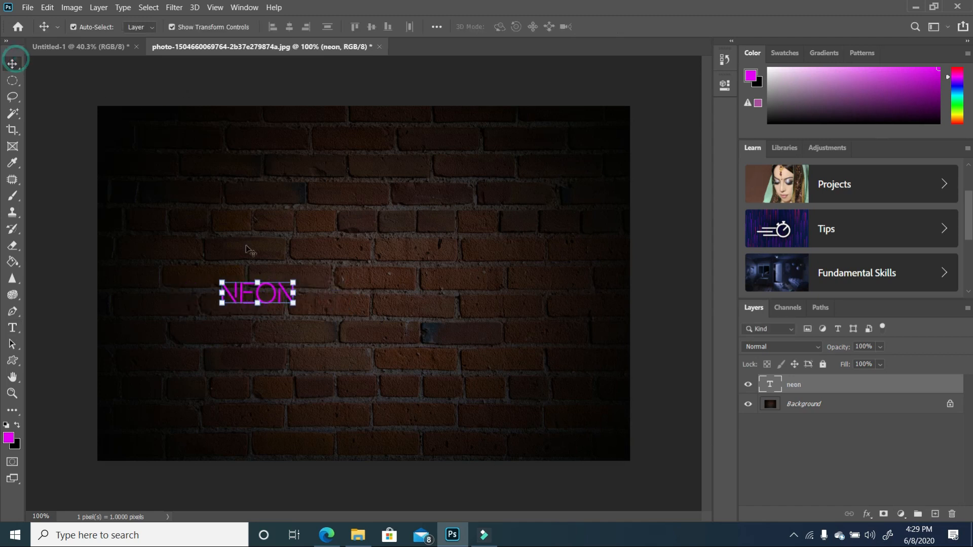
Scale up the "NEON" text to about half the photo's width and position it in the middle of the brick wall.
{"action": "left_click_drag", "start_coordinate": [294, 279], "coordinate": [578, 152]}
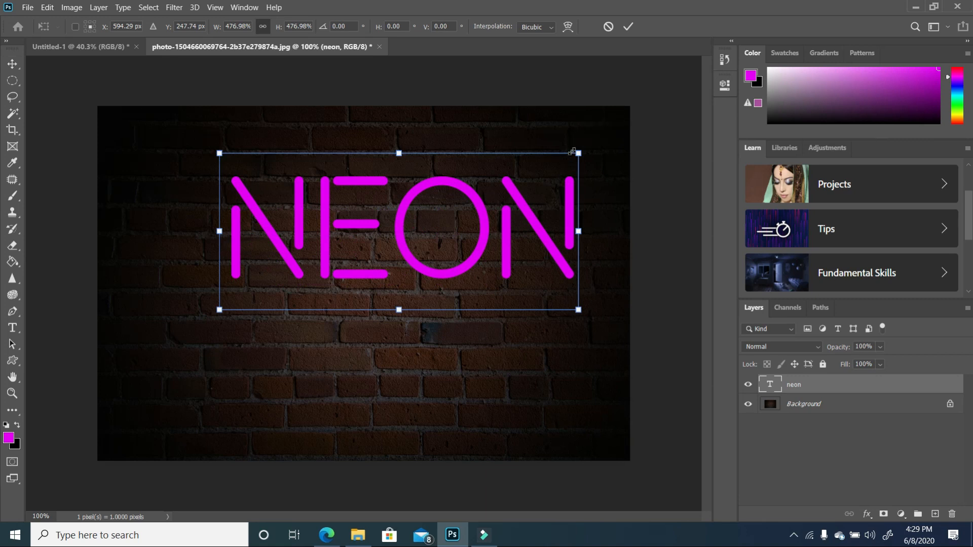
{"action": "left_click_drag", "start_coordinate": [433, 248], "coordinate": [481, 302]}
{"action": "left_click_drag", "start_coordinate": [557, 203], "coordinate": [517, 242]}
{"action": "left_click_drag", "start_coordinate": [438, 303], "coordinate": [470, 286]}
{"action": "left_click_drag", "start_coordinate": [539, 212], "coordinate": [508, 221]}
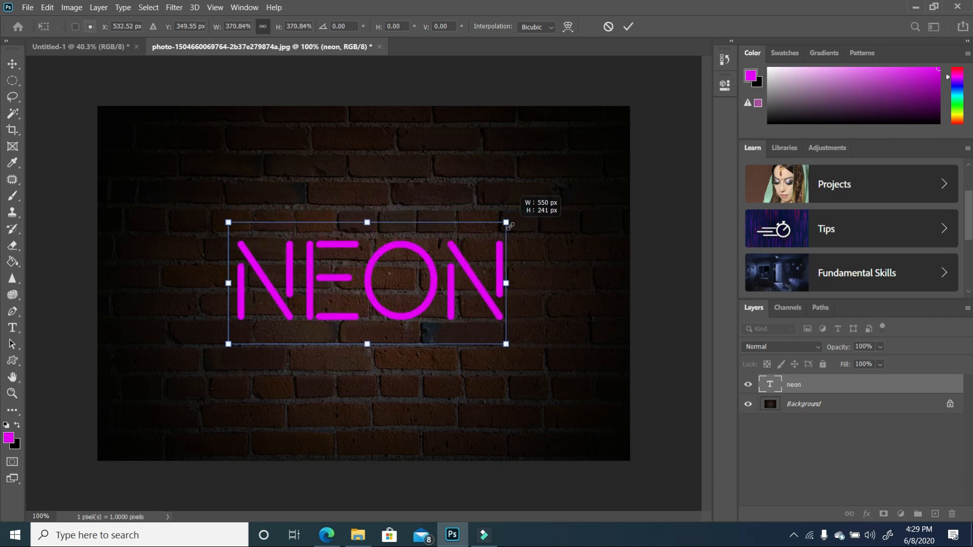
{"action": "left_click_drag", "start_coordinate": [463, 272], "coordinate": [469, 268]}
{"action": "double_click", "coordinate": [470, 268]}
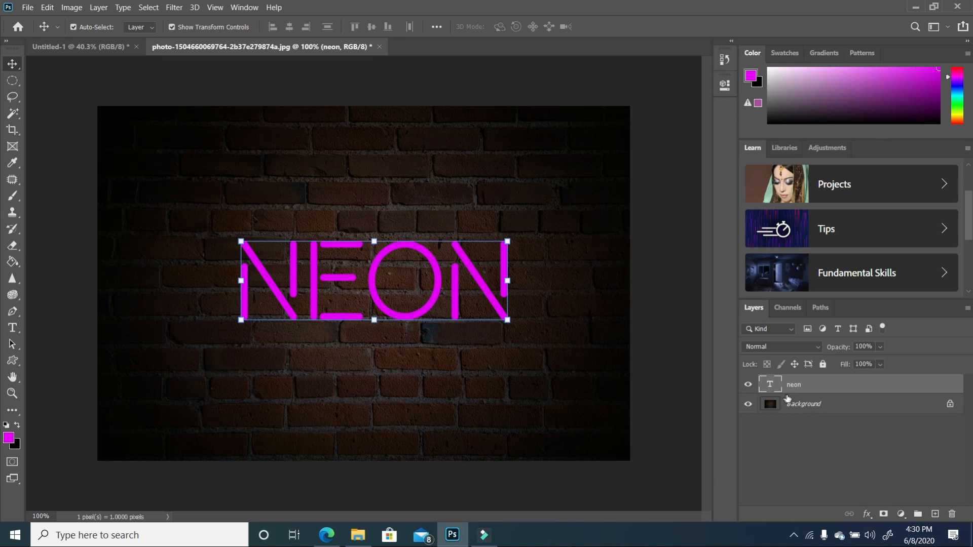
{"action": "left_click", "coordinate": [443, 357]}
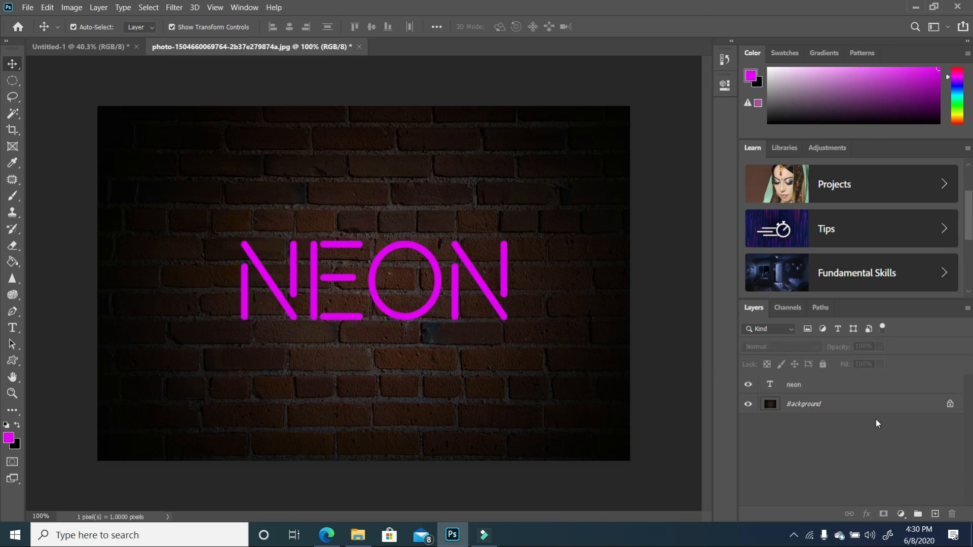
Add a new layer directly below the neon text and draw a large elliptical selection around the word.
{"action": "left_click", "coordinate": [936, 514]}
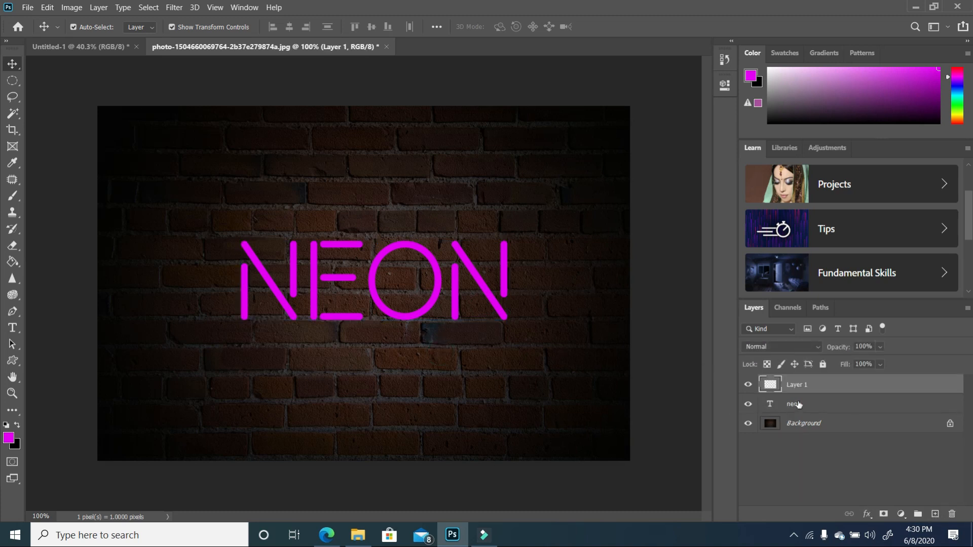
{"action": "left_click_drag", "start_coordinate": [840, 378], "coordinate": [824, 416]}
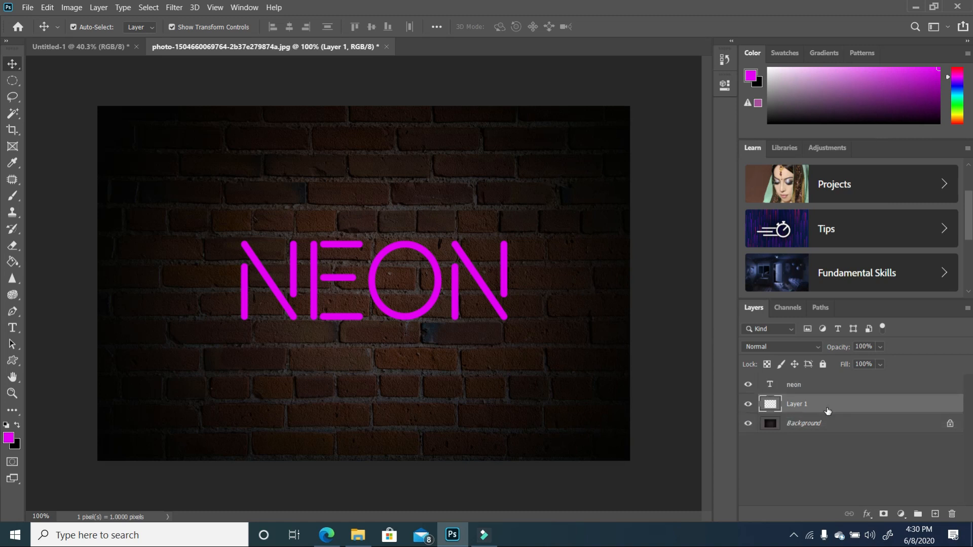
{"action": "left_click", "coordinate": [13, 83]}
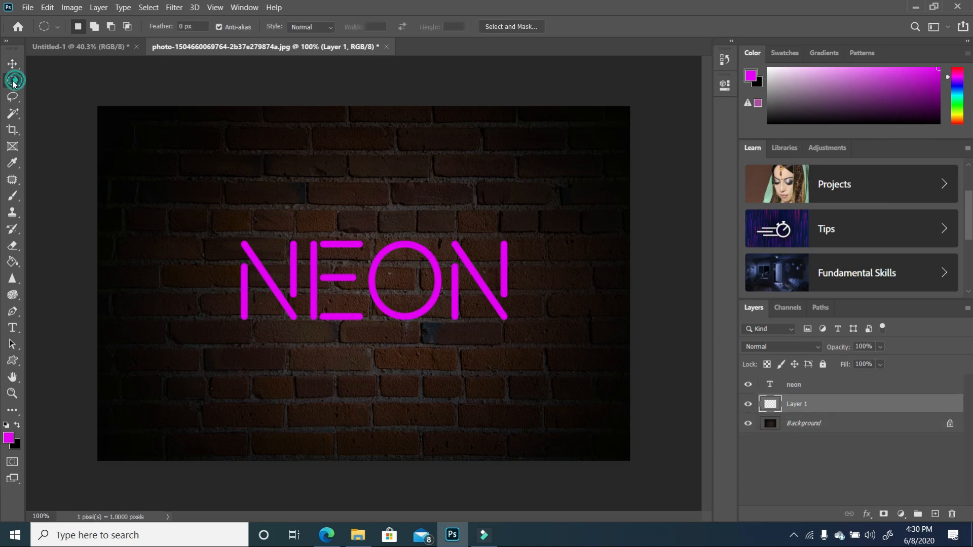
{"action": "left_click_drag", "start_coordinate": [223, 164], "coordinate": [533, 405]}
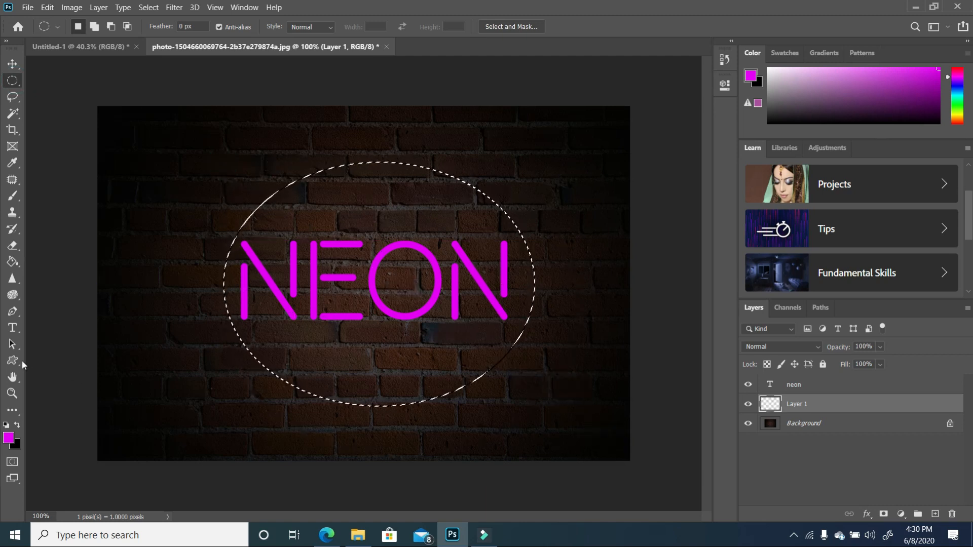
Fill the elliptical selection with the magenta foreground colour and deselect it.
{"action": "left_click", "coordinate": [12, 265]}
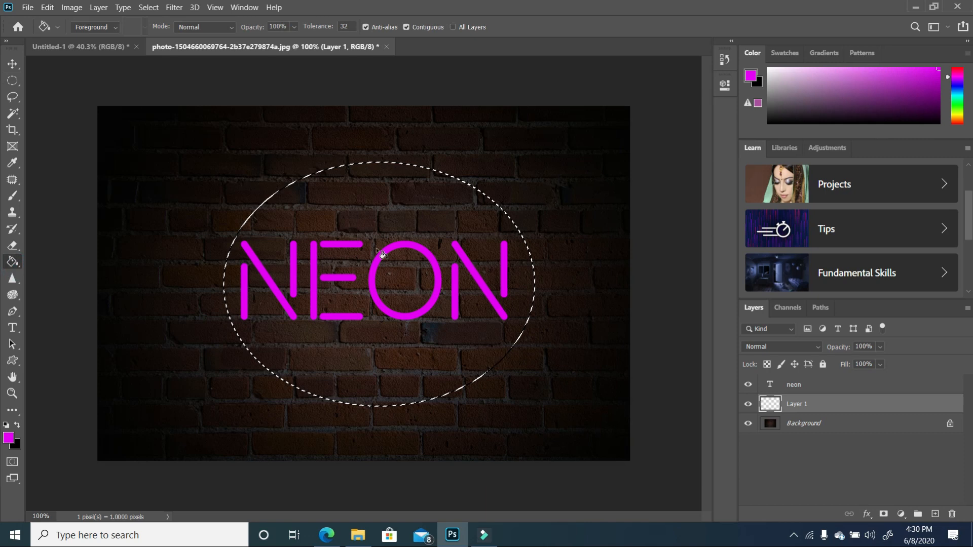
{"action": "left_click", "coordinate": [375, 211]}
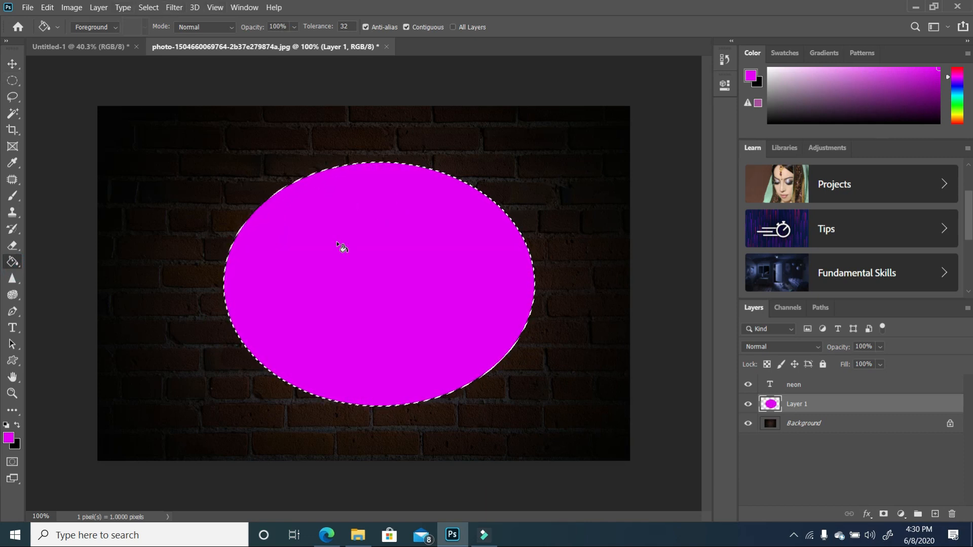
{"action": "key", "text": "v"}
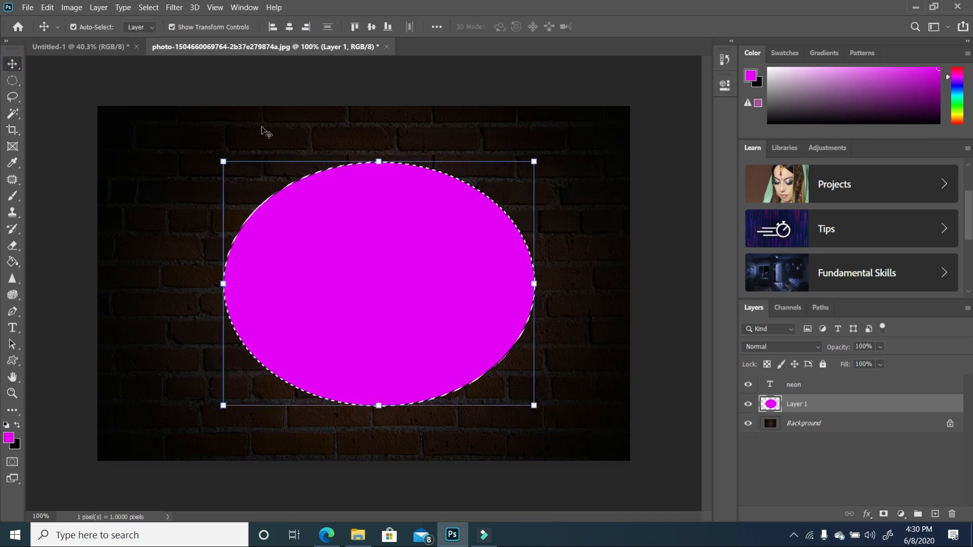
{"action": "key", "text": "ctrl+d"}
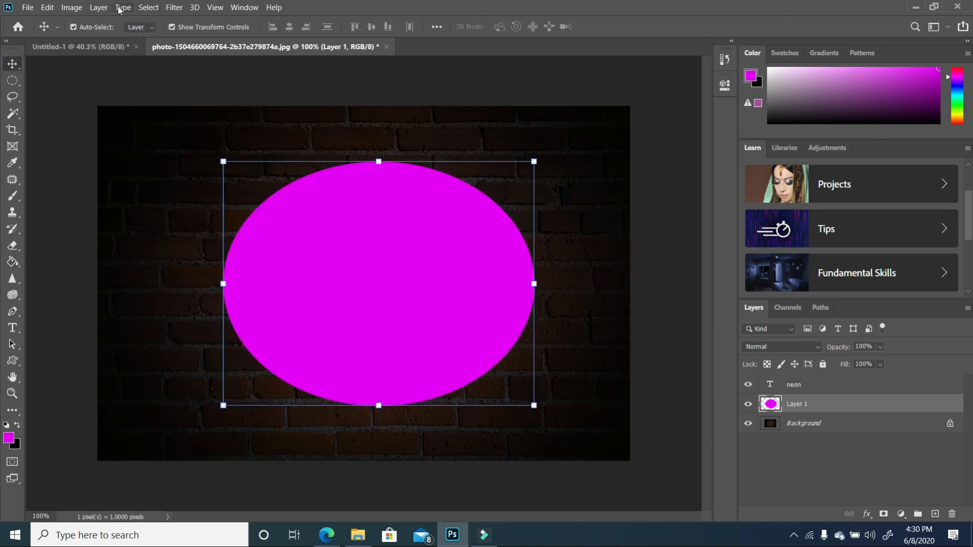
Blur the magenta ellipse with a Gaussian Blur of 95.6 pixels radius.
{"action": "left_click", "coordinate": [177, 8]}
{"action": "mouse_move", "coordinate": [244, 143]}
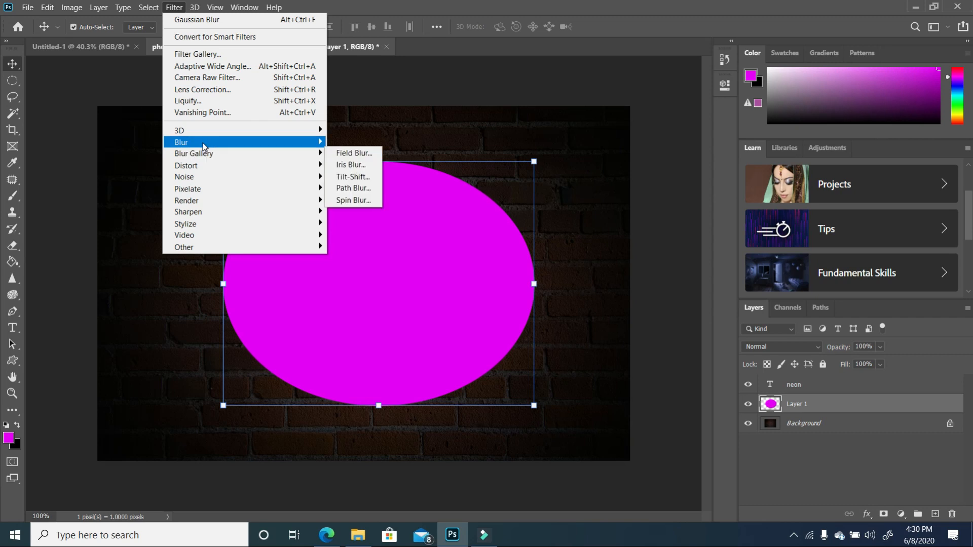
{"action": "left_click", "coordinate": [355, 188]}
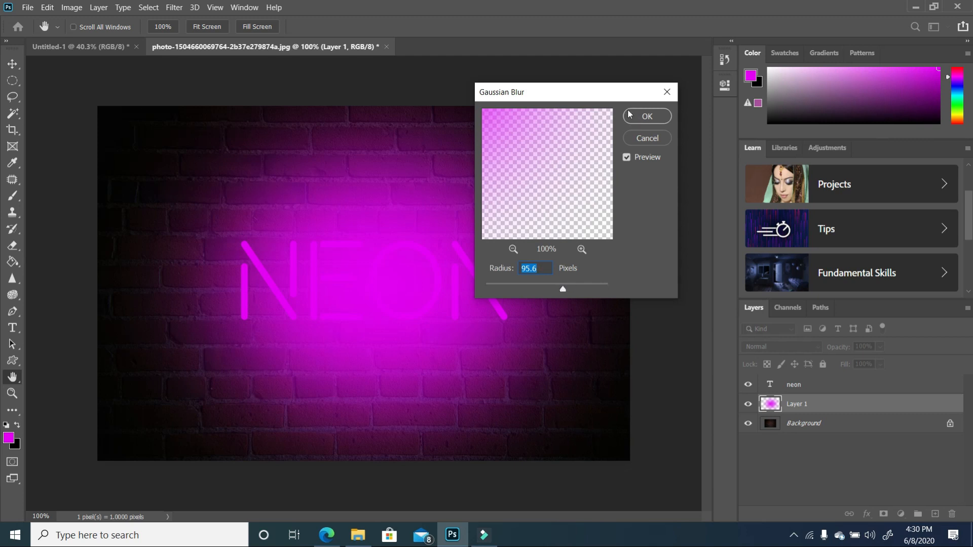
{"action": "left_click", "coordinate": [648, 118]}
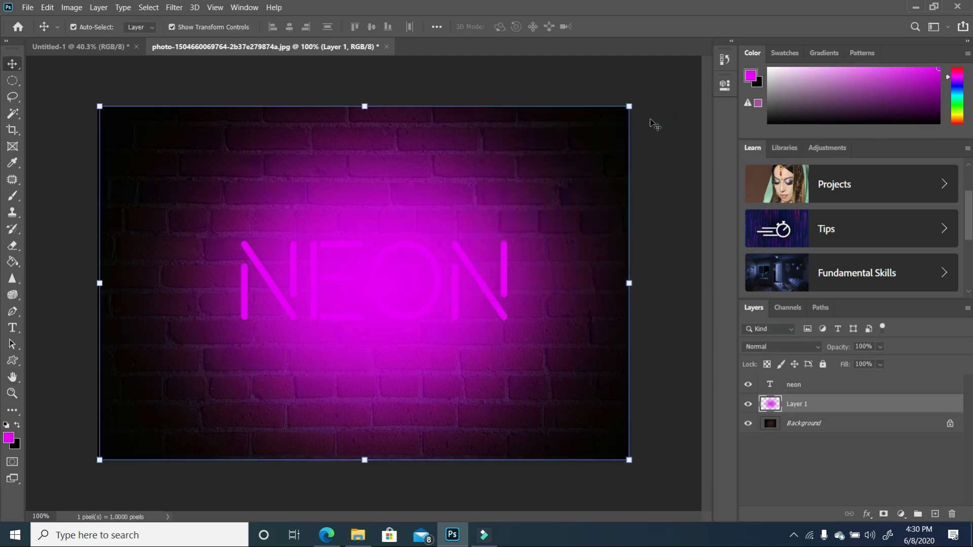
Set the blurred magenta layer's blend mode to Soft Light.
{"action": "left_click", "coordinate": [814, 350]}
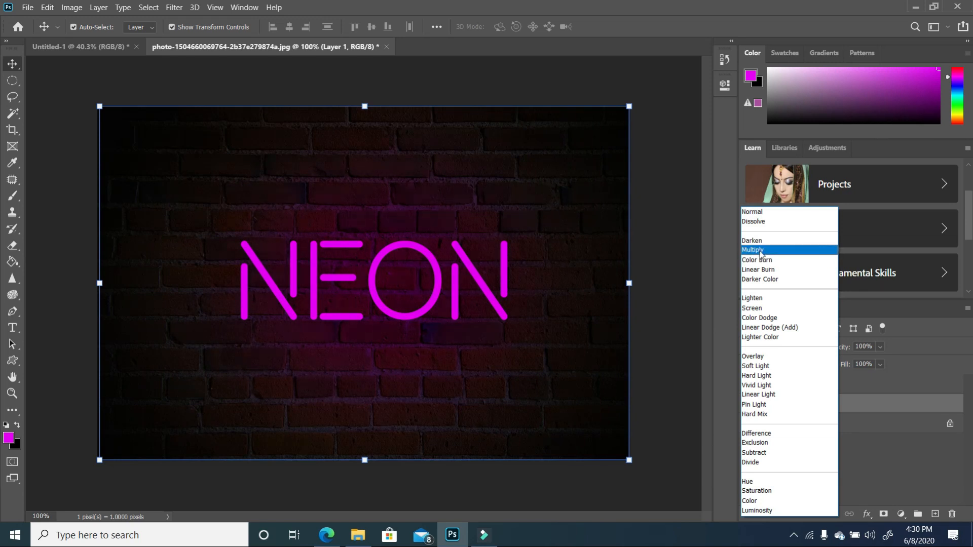
{"action": "left_click", "coordinate": [767, 367]}
{"action": "left_click", "coordinate": [654, 368]}
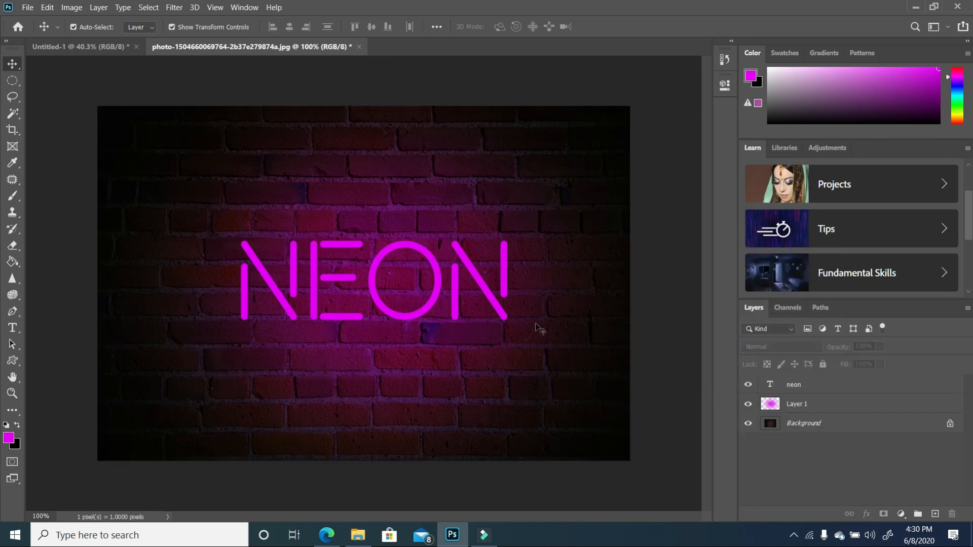
Enable an Inner Glow on the neon text layer with 78% opacity, 4% choke and a size of 6 px.
{"action": "left_click", "coordinate": [816, 386]}
{"action": "right_click", "coordinate": [817, 384]}
{"action": "left_click", "coordinate": [705, 19]}
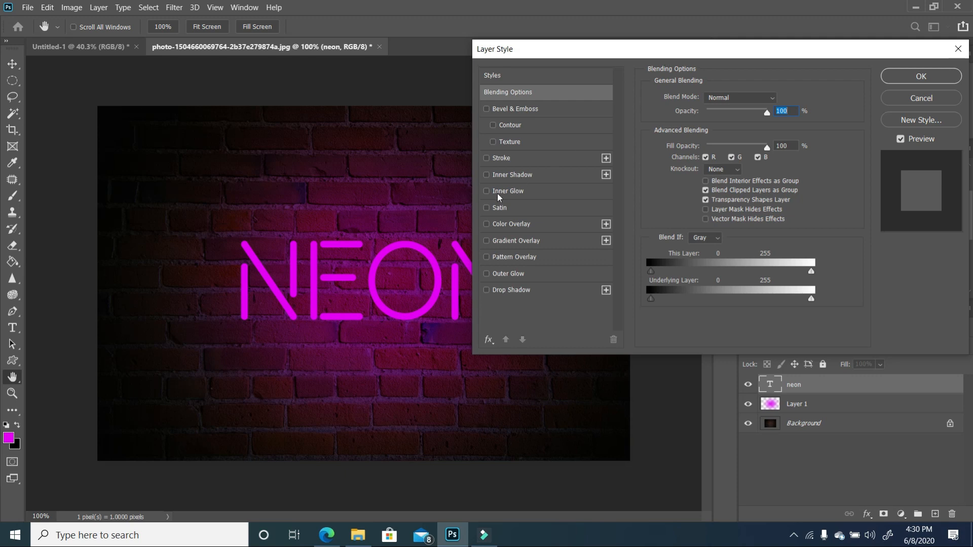
{"action": "left_click", "coordinate": [487, 192]}
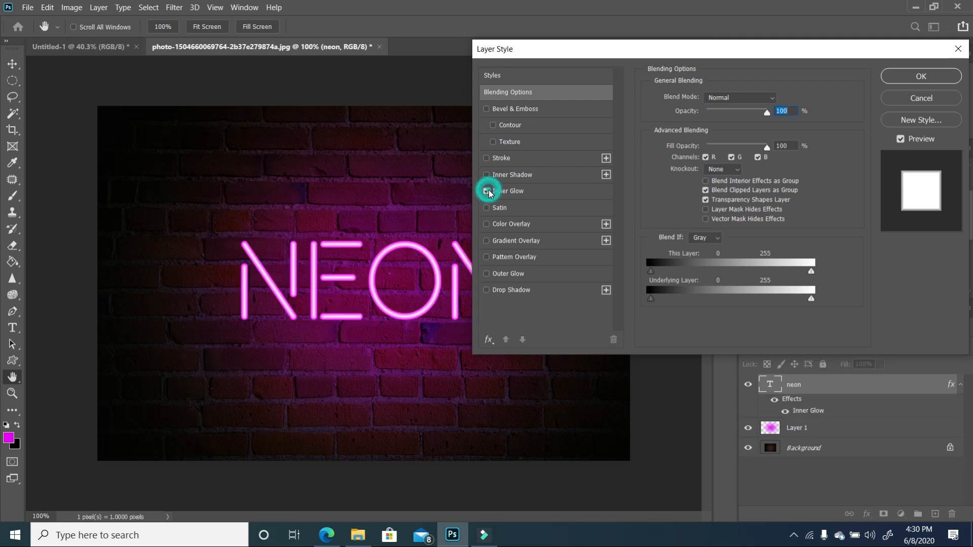
{"action": "left_click", "coordinate": [547, 195]}
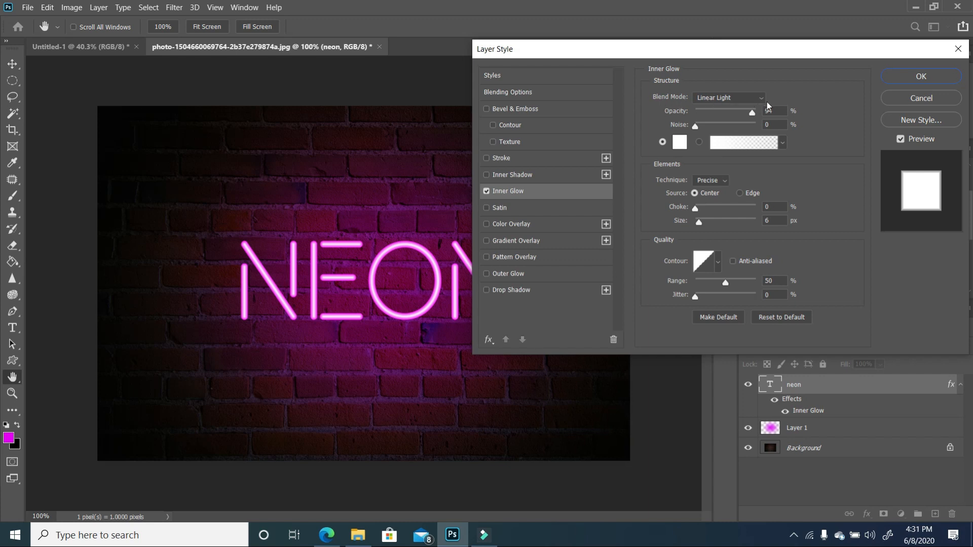
{"action": "left_click_drag", "start_coordinate": [750, 112], "coordinate": [743, 113]}
{"action": "left_click", "coordinate": [699, 211]}
{"action": "left_click", "coordinate": [698, 212]}
{"action": "left_click_drag", "start_coordinate": [700, 224], "coordinate": [700, 223]}
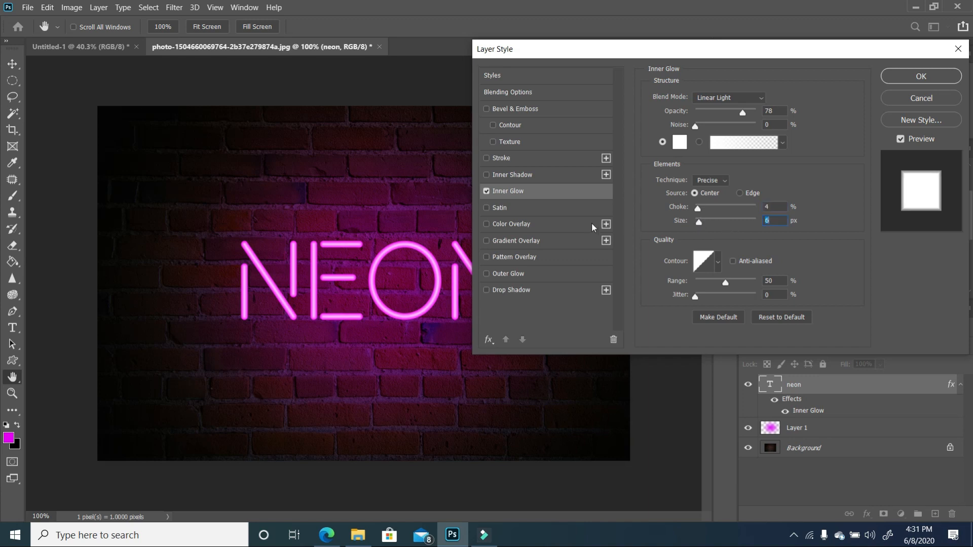
Add a Drop Shadow to the neon text with 76% opacity and a size of 24 px, and apply the layer style.
{"action": "left_click", "coordinate": [487, 290]}
{"action": "left_click", "coordinate": [566, 291]}
{"action": "left_click_drag", "start_coordinate": [707, 185], "coordinate": [708, 187]}
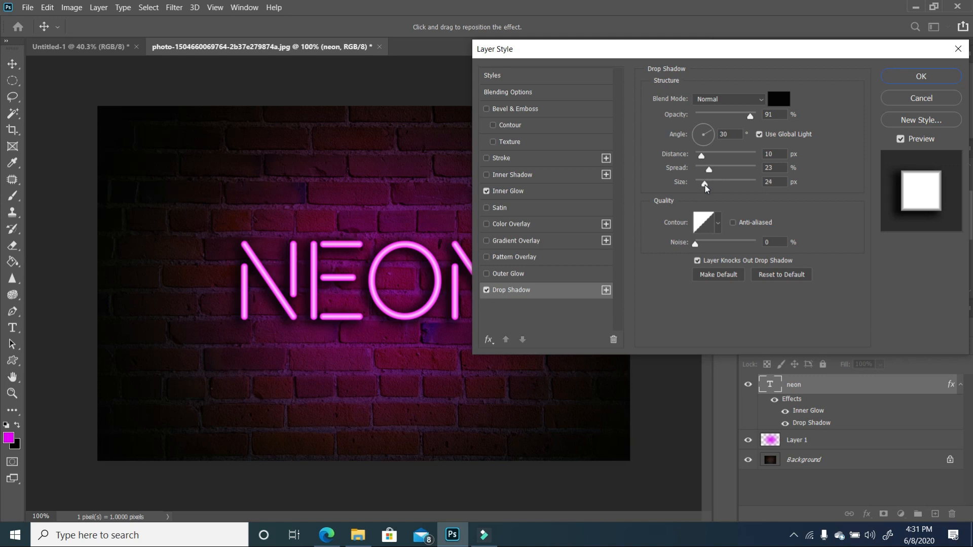
{"action": "left_click_drag", "start_coordinate": [706, 188], "coordinate": [706, 187]}
{"action": "left_click_drag", "start_coordinate": [750, 119], "coordinate": [742, 118]}
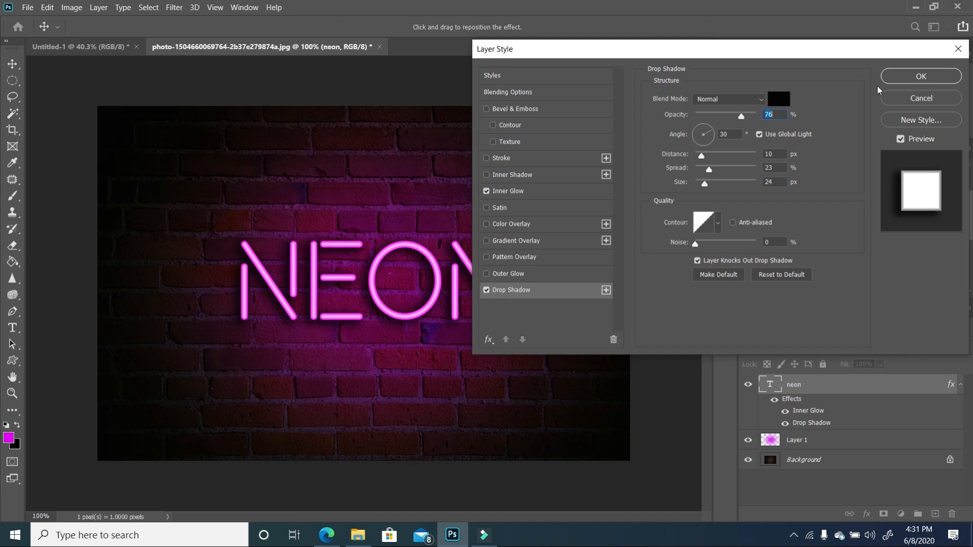
{"action": "left_click", "coordinate": [921, 77]}
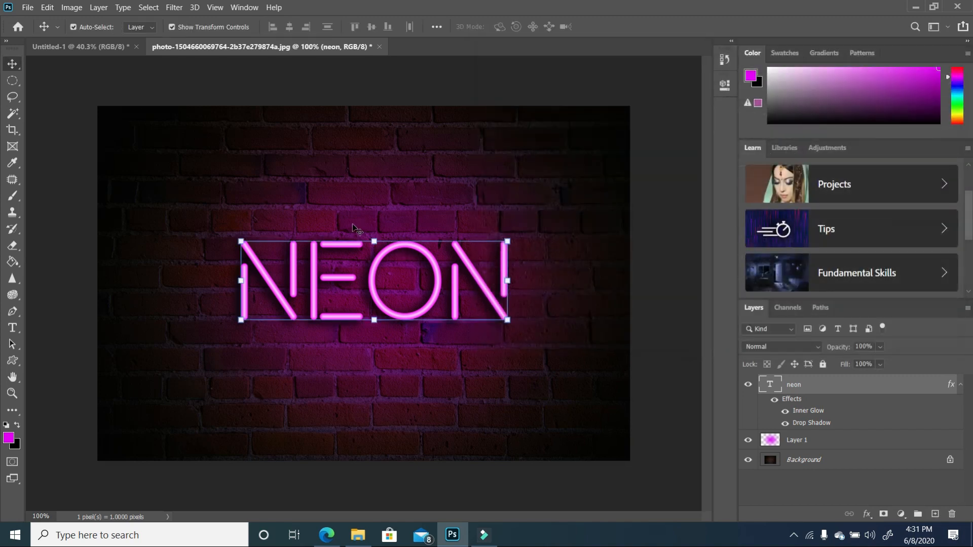
{"action": "key", "text": "ctrl"}
{"action": "scroll", "coordinate": [488, 281], "scroll_direction": "down", "scroll_amount": 2}
{"action": "left_click", "coordinate": [619, 259]}
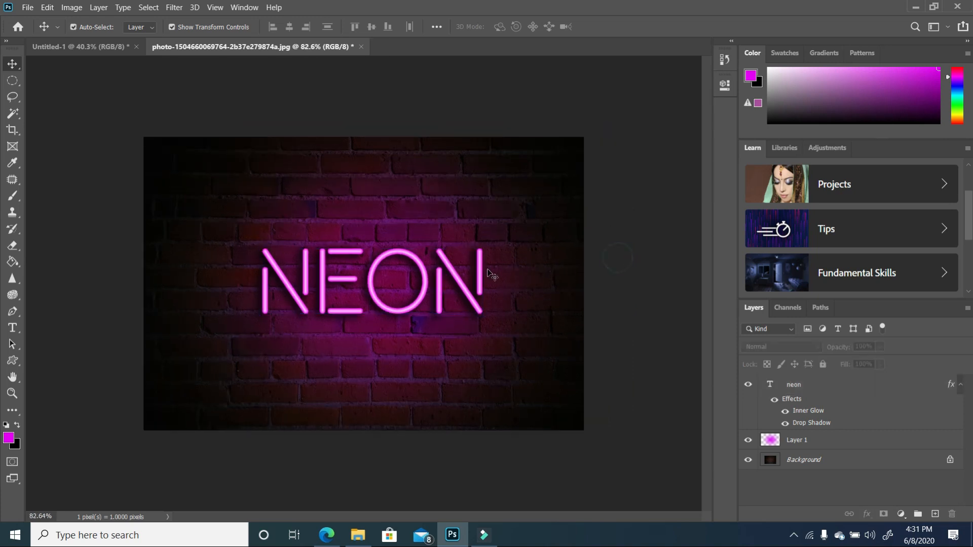
{"action": "key", "text": "ctrl+equal"}
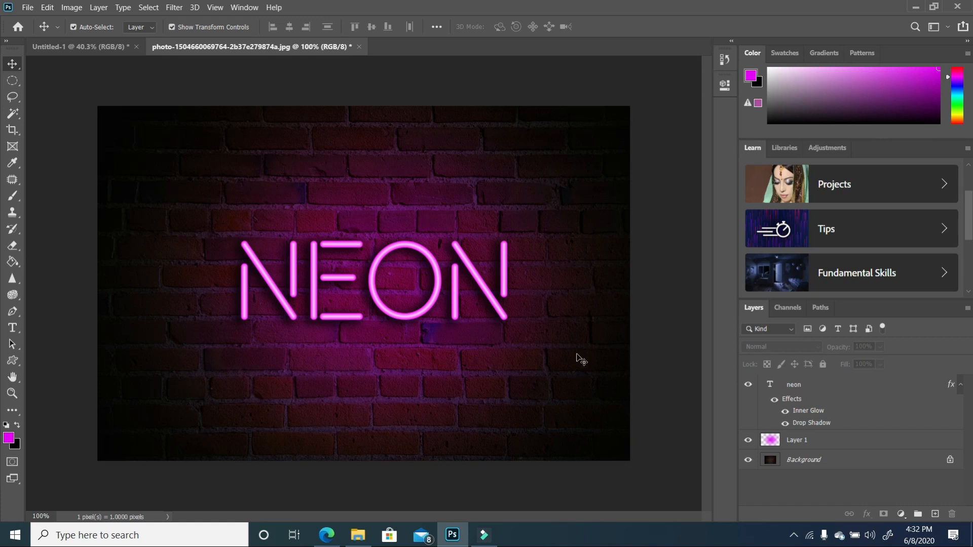
{"action": "left_click", "coordinate": [466, 80]}
Create a new 10 x 6 inch RGB document at 300 pixels/inch with a transparent background.
{"action": "left_click", "coordinate": [27, 7]}
{"action": "left_click", "coordinate": [40, 19]}
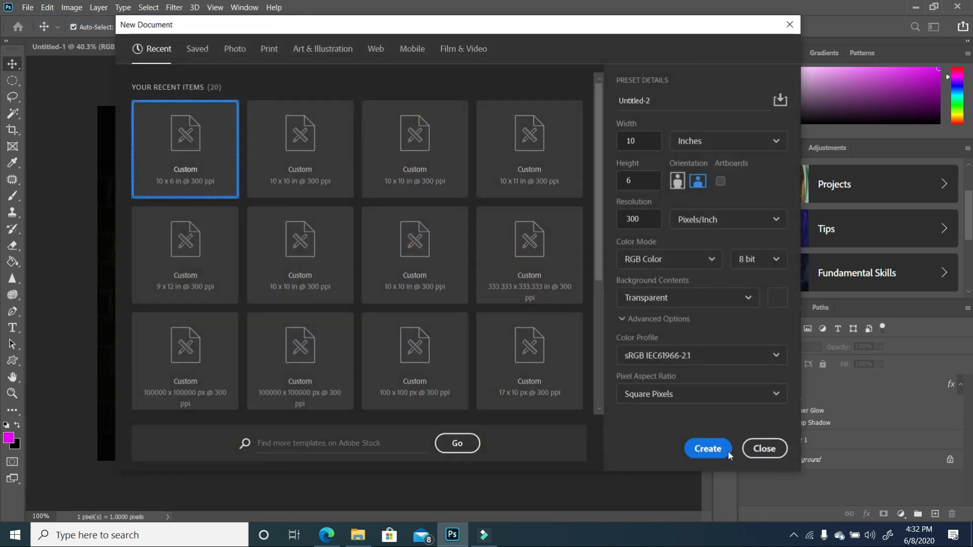
{"action": "left_click", "coordinate": [724, 450]}
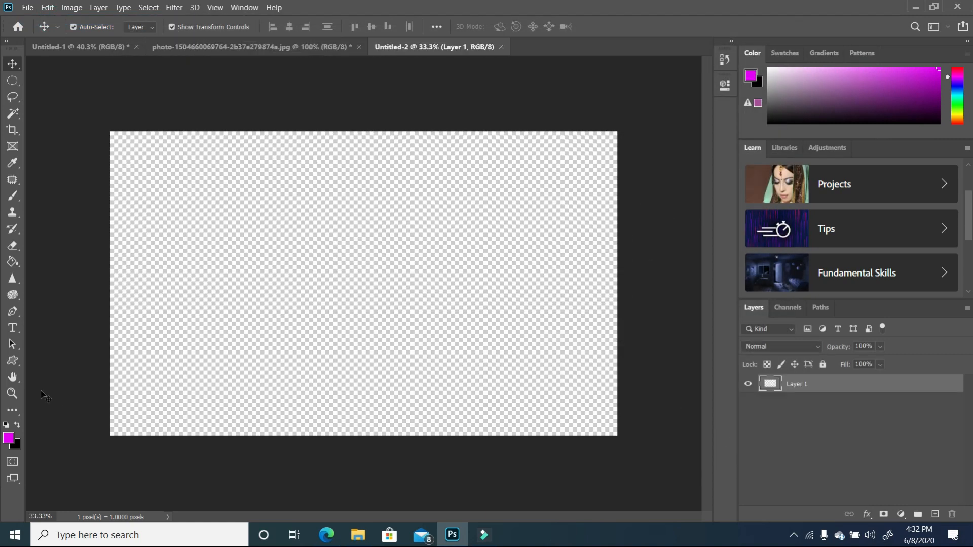
Reset the colours to black and white, make white the foreground colour and fill the empty layer with it.
{"action": "left_click", "coordinate": [7, 425]}
{"action": "left_click", "coordinate": [15, 426]}
{"action": "left_click", "coordinate": [13, 262]}
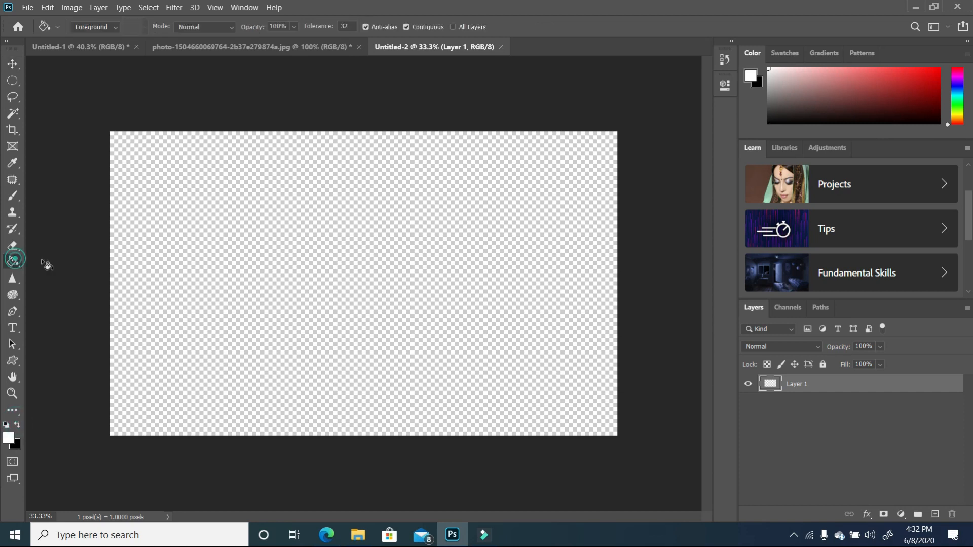
{"action": "left_click", "coordinate": [327, 265]}
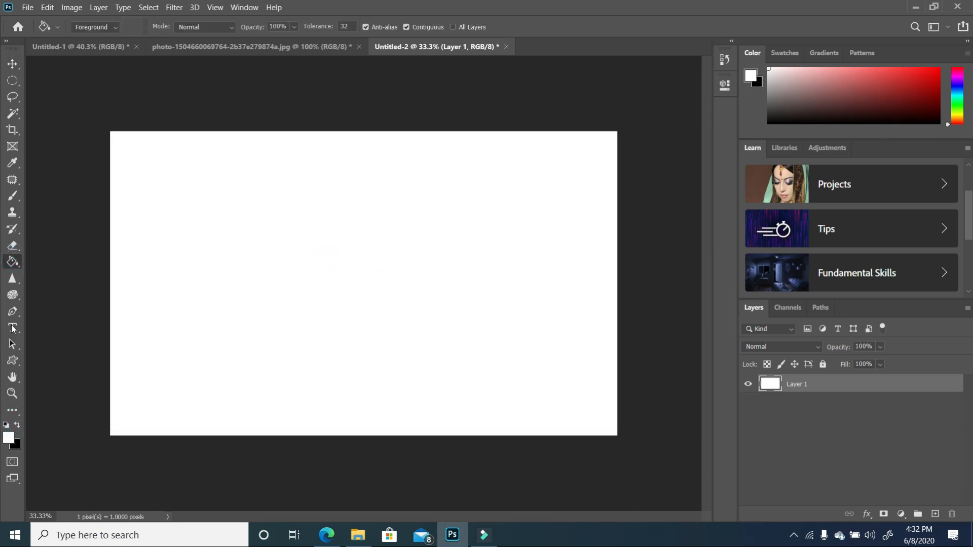
Make black the foreground colour and add a 60 pt text reading "BLACK" on the left part of the white canvas.
{"action": "left_click", "coordinate": [17, 426]}
{"action": "left_click", "coordinate": [13, 329]}
{"action": "left_click", "coordinate": [183, 274]}
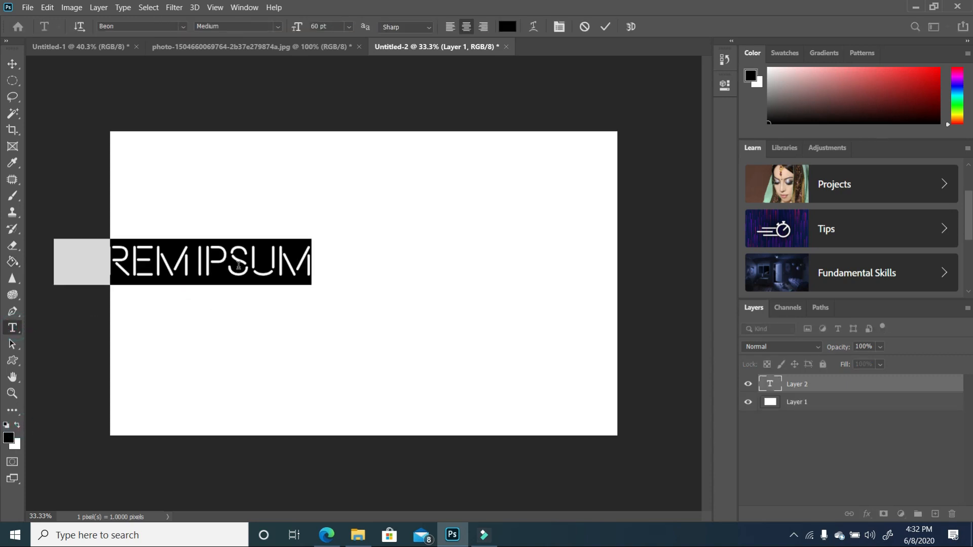
{"action": "type", "text": "BLACK"}
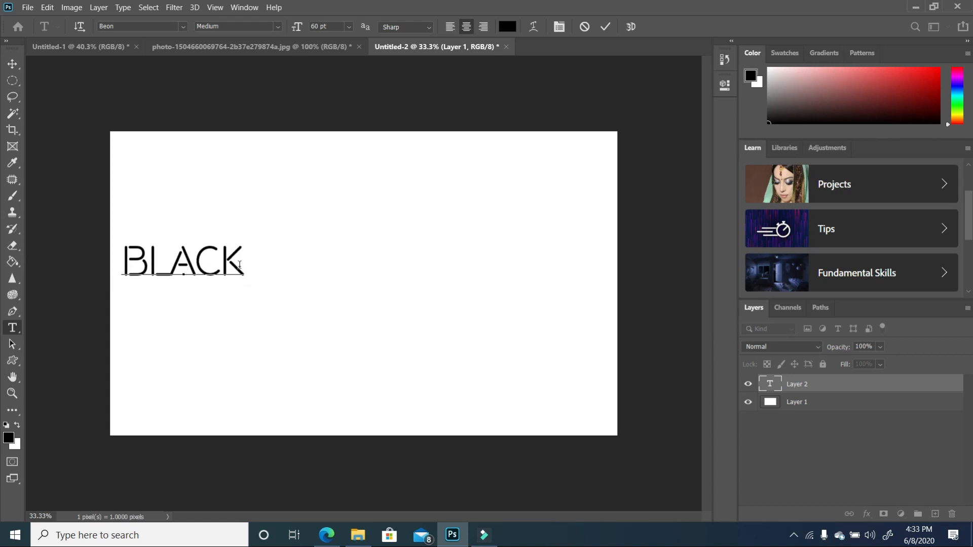
Set the font of the BLACK text to Geometr415 Blk BT.
{"action": "left_click_drag", "start_coordinate": [245, 265], "coordinate": [104, 256]}
{"action": "left_click", "coordinate": [185, 27]}
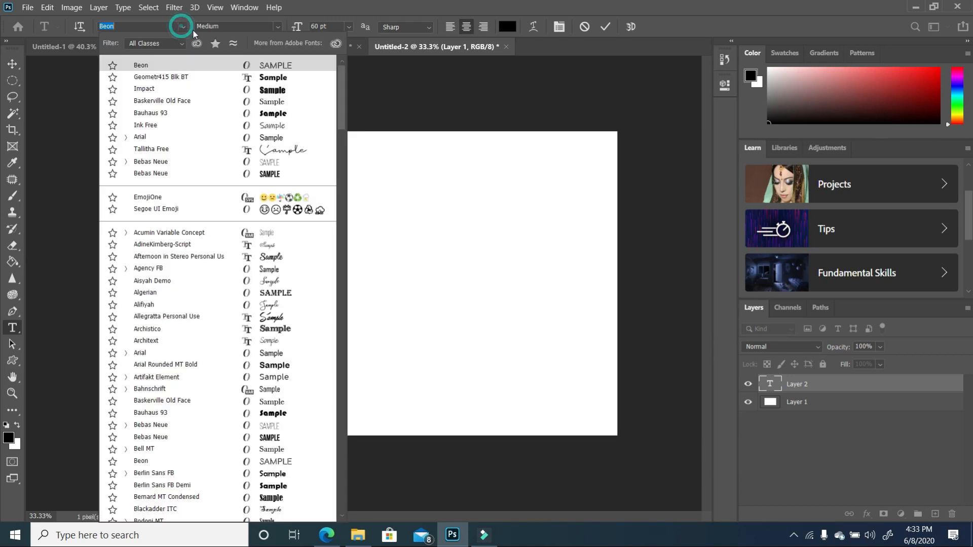
{"action": "left_click", "coordinate": [281, 114]}
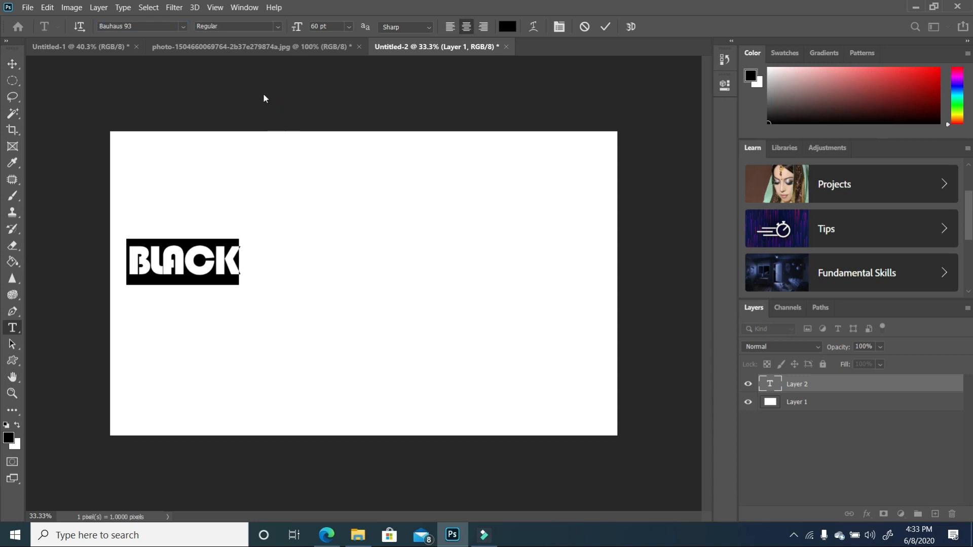
{"action": "left_click", "coordinate": [183, 27]}
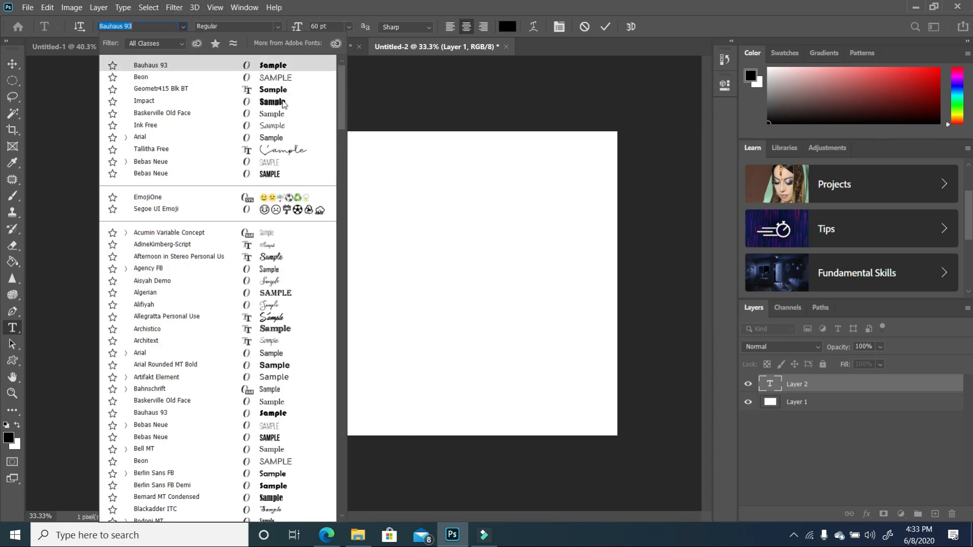
{"action": "left_click", "coordinate": [285, 89]}
Enlarge the BLACK text to span nearly the full canvas width, centre it on the canvas and commit the transform.
{"action": "left_click", "coordinate": [13, 64]}
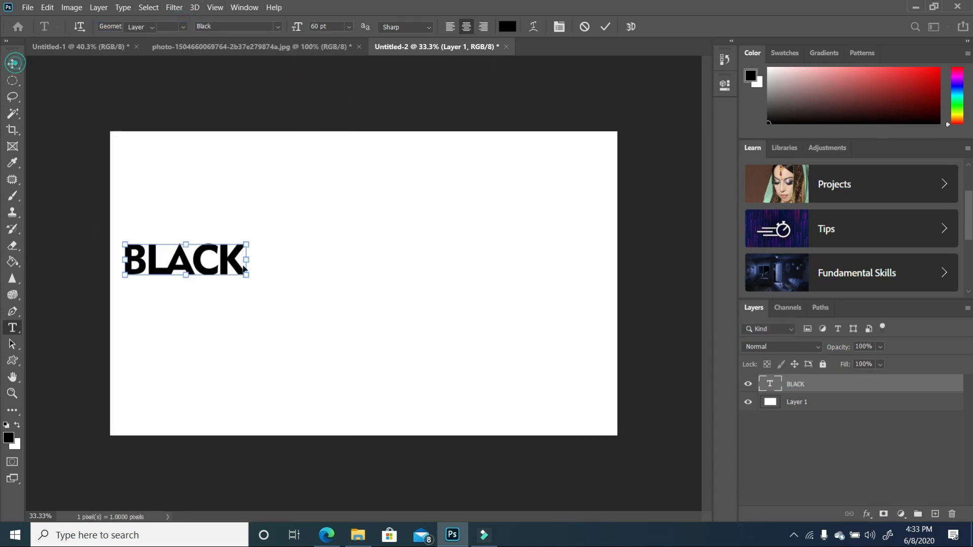
{"action": "left_click_drag", "start_coordinate": [221, 268], "coordinate": [246, 321]}
{"action": "left_click_drag", "start_coordinate": [274, 288], "coordinate": [583, 145]}
{"action": "left_click_drag", "start_coordinate": [430, 283], "coordinate": [411, 314]}
{"action": "left_click_drag", "start_coordinate": [582, 200], "coordinate": [603, 178]}
{"action": "left_click_drag", "start_coordinate": [344, 256], "coordinate": [341, 259]}
{"action": "key", "text": "Return"}
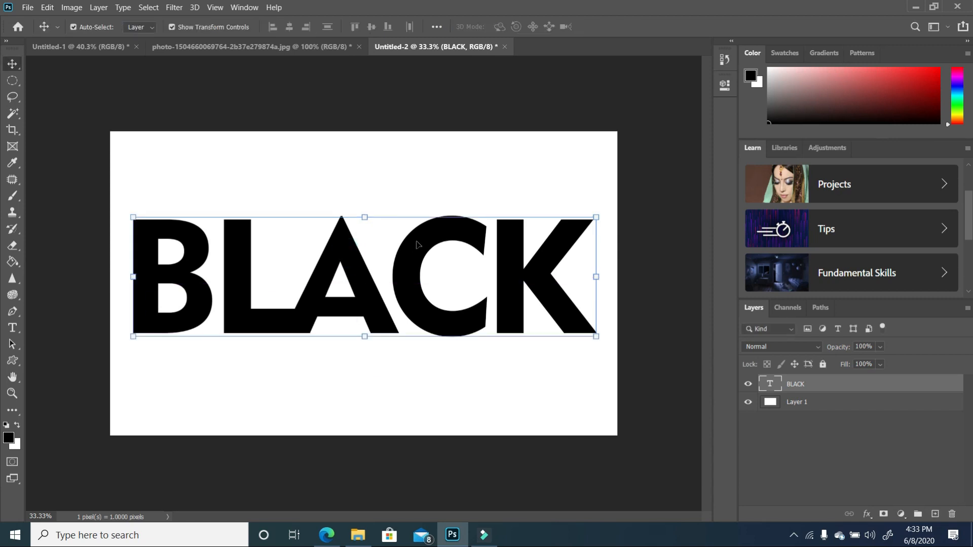
{"action": "left_click", "coordinate": [413, 198]}
{"action": "left_click", "coordinate": [632, 351]}
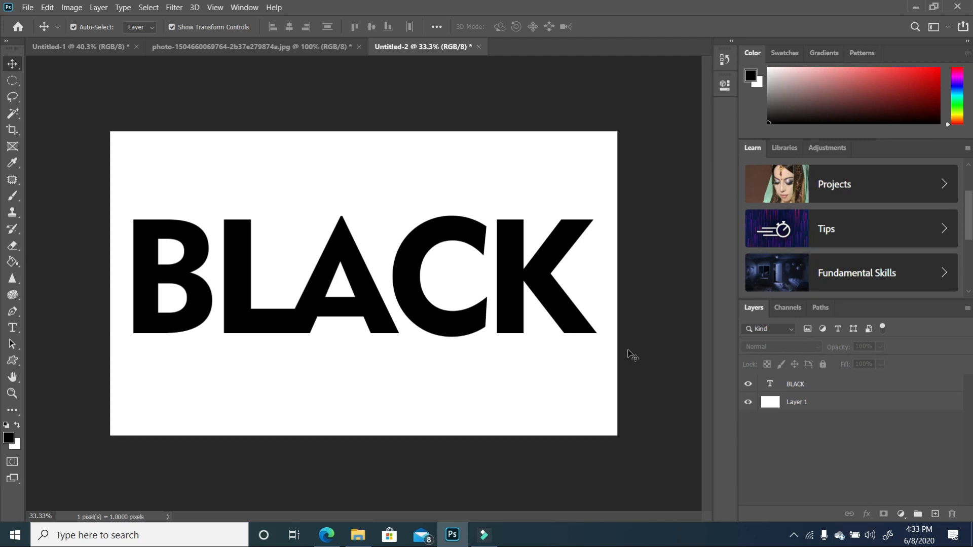
Duplicate the BLACK text layer.
{"action": "left_click", "coordinate": [573, 324]}
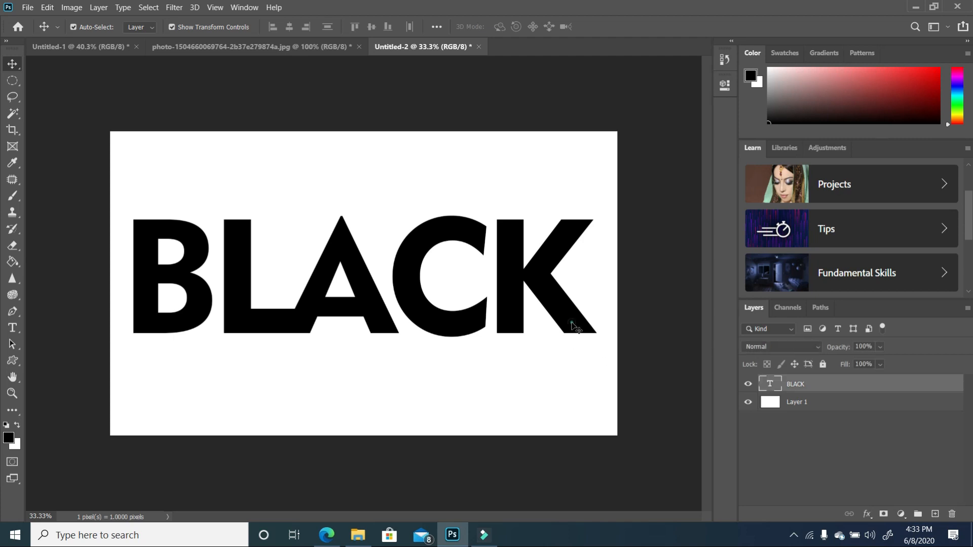
{"action": "left_click_drag", "start_coordinate": [897, 382], "coordinate": [937, 513]}
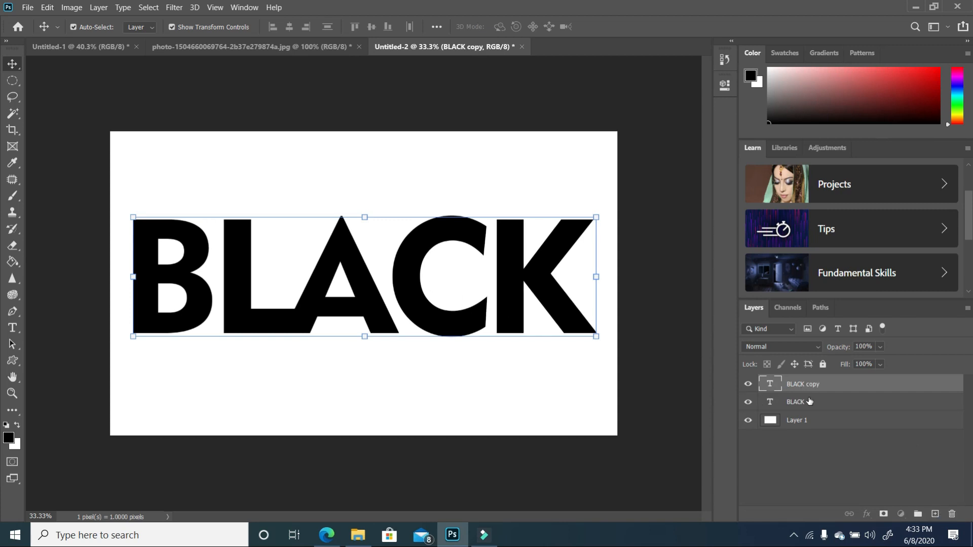
{"action": "left_click", "coordinate": [811, 401]}
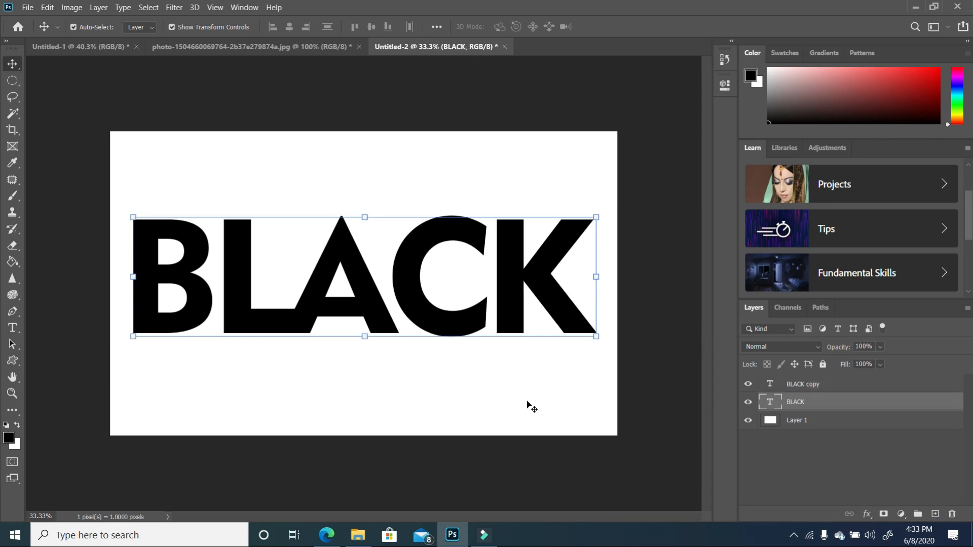
Recolour all letters of the duplicated BLACK text to red #fc0505.
{"action": "left_click", "coordinate": [13, 330]}
{"action": "left_click_drag", "start_coordinate": [588, 278], "coordinate": [147, 277]}
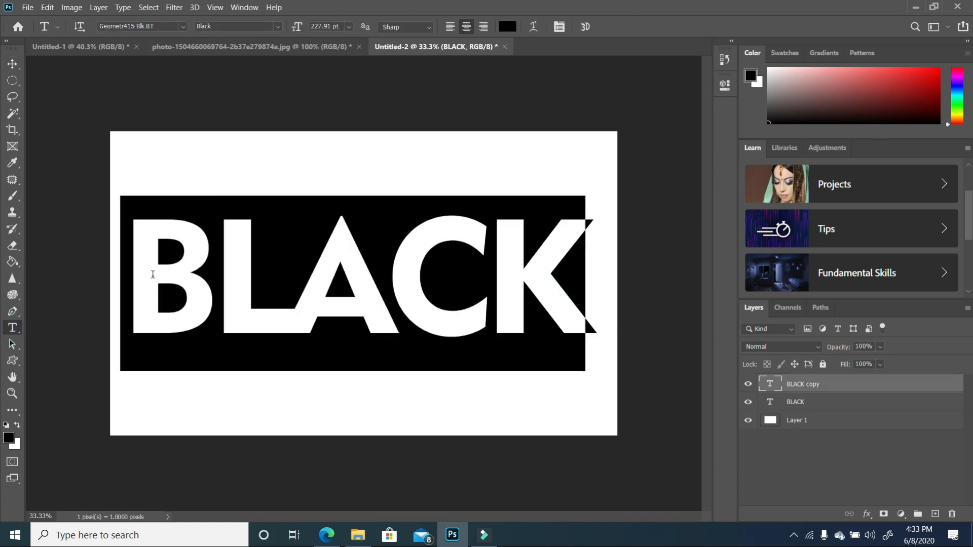
{"action": "left_click", "coordinate": [17, 426]}
{"action": "left_click", "coordinate": [8, 437]}
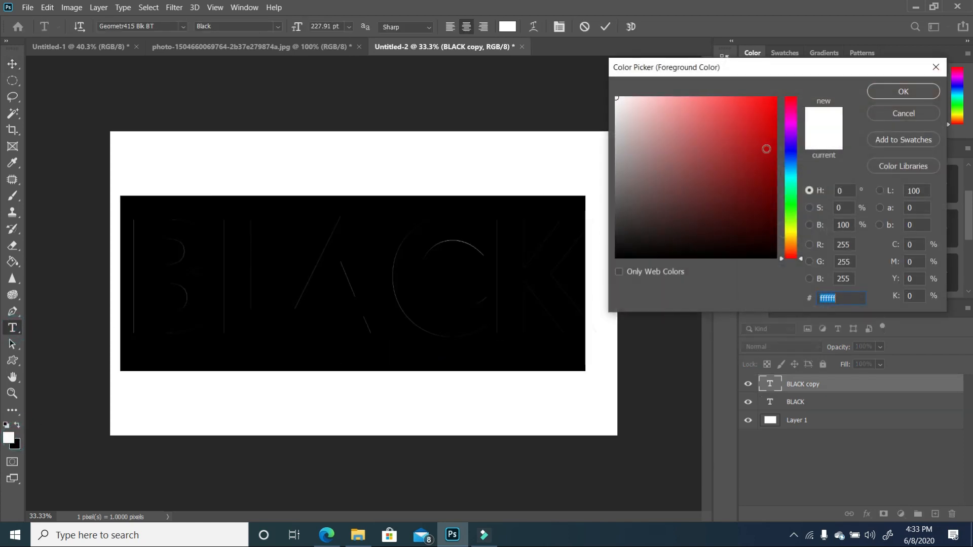
{"action": "left_click", "coordinate": [773, 103]}
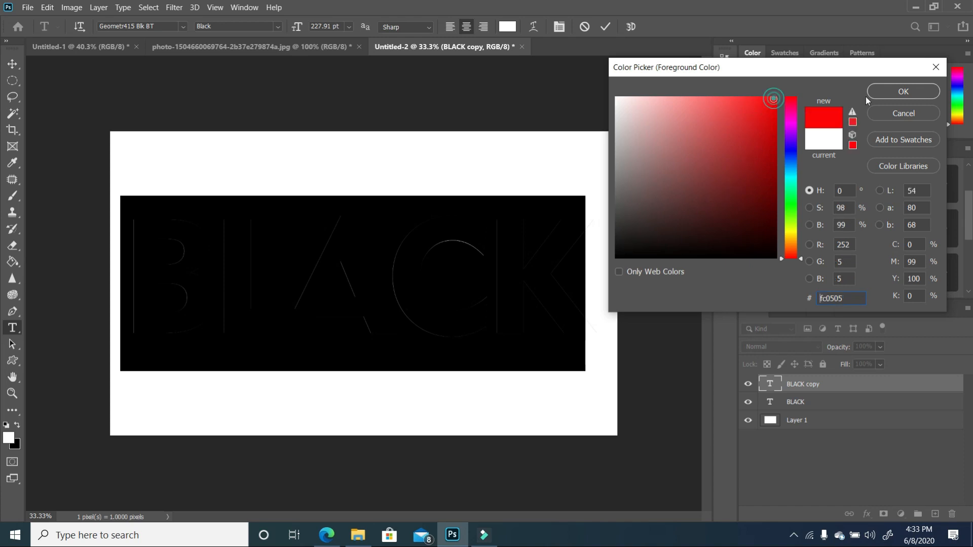
{"action": "left_click", "coordinate": [917, 96]}
{"action": "left_click", "coordinate": [624, 243]}
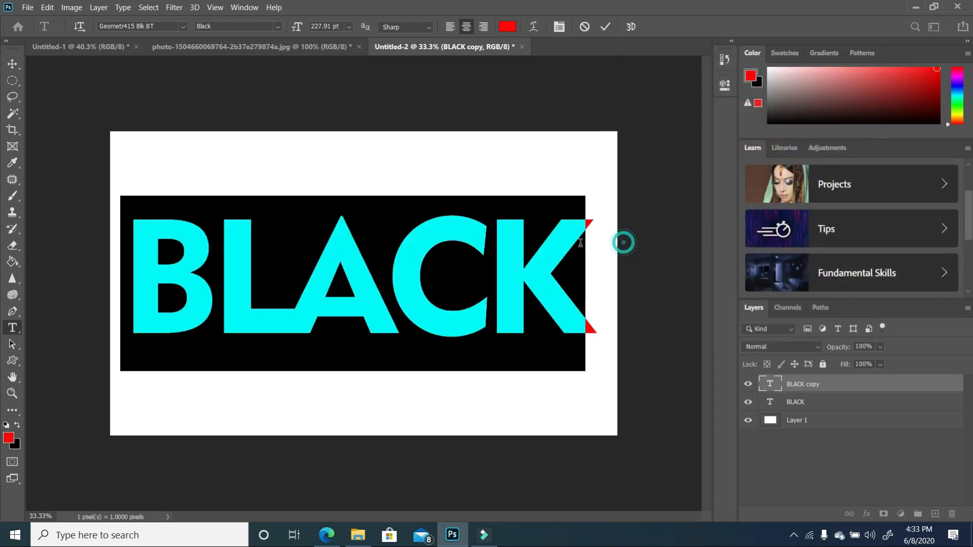
Convert the red text layer to a smart object and deselect it.
{"action": "left_click", "coordinate": [12, 64]}
{"action": "right_click", "coordinate": [814, 385]}
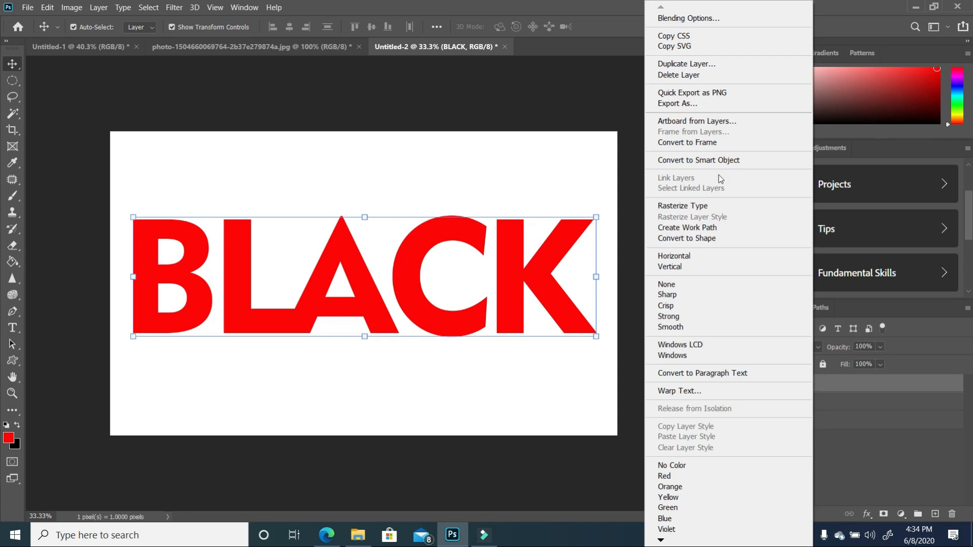
{"action": "left_click", "coordinate": [736, 160]}
{"action": "left_click", "coordinate": [674, 302]}
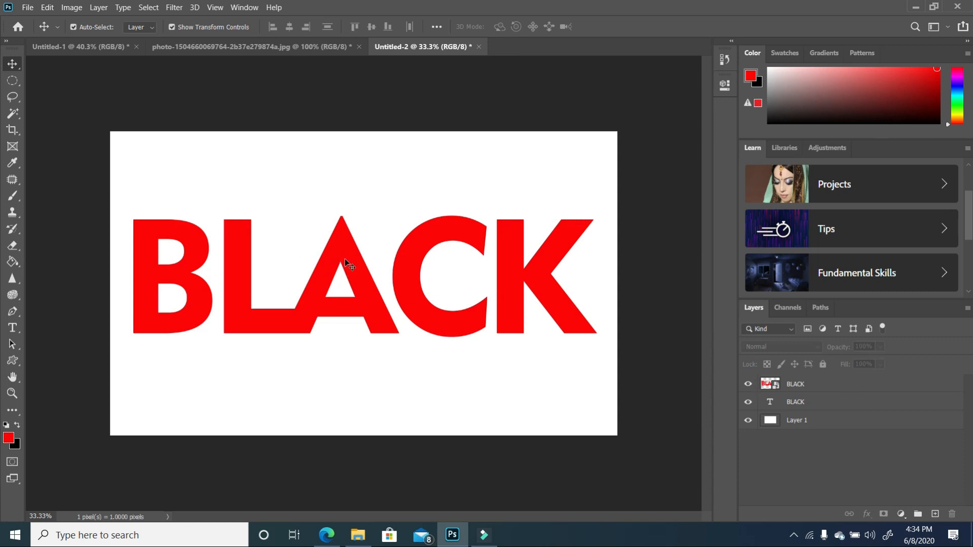
Select the upper part of the word with the Polygonal Lasso, cutting diagonally from the B's lower left corner to the K's upper right.
{"action": "left_click", "coordinate": [13, 80]}
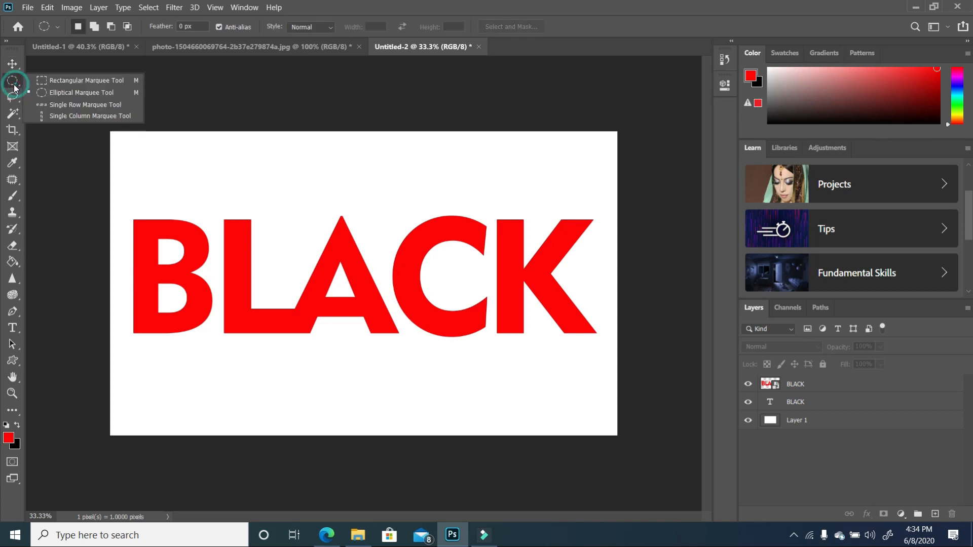
{"action": "left_click", "coordinate": [13, 96]}
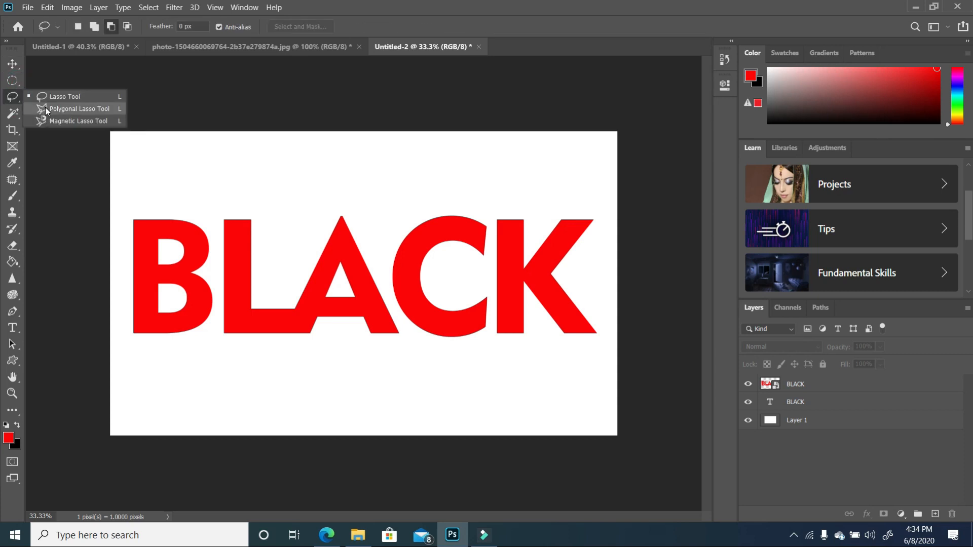
{"action": "left_click", "coordinate": [41, 109]}
{"action": "left_click", "coordinate": [123, 332]}
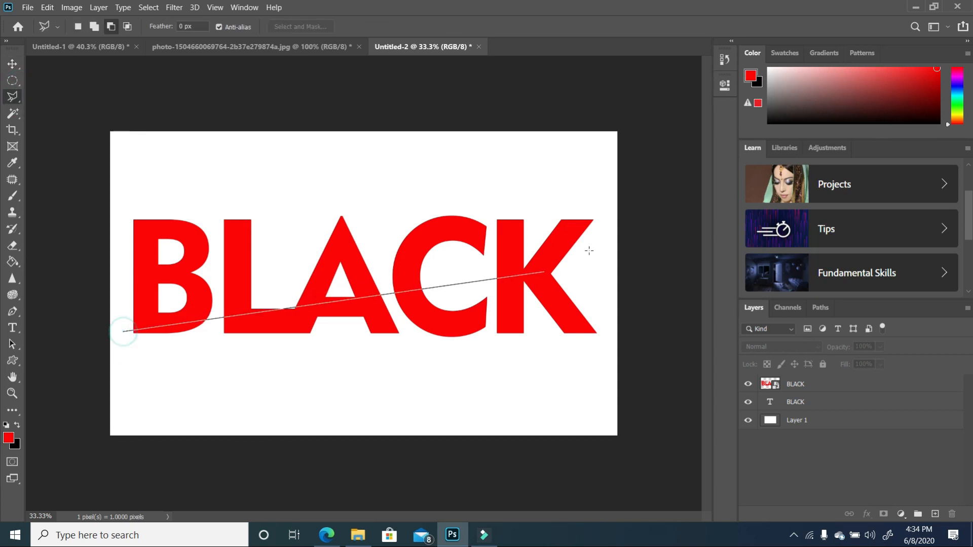
{"action": "left_click", "coordinate": [606, 236]}
{"action": "left_click", "coordinate": [605, 201]}
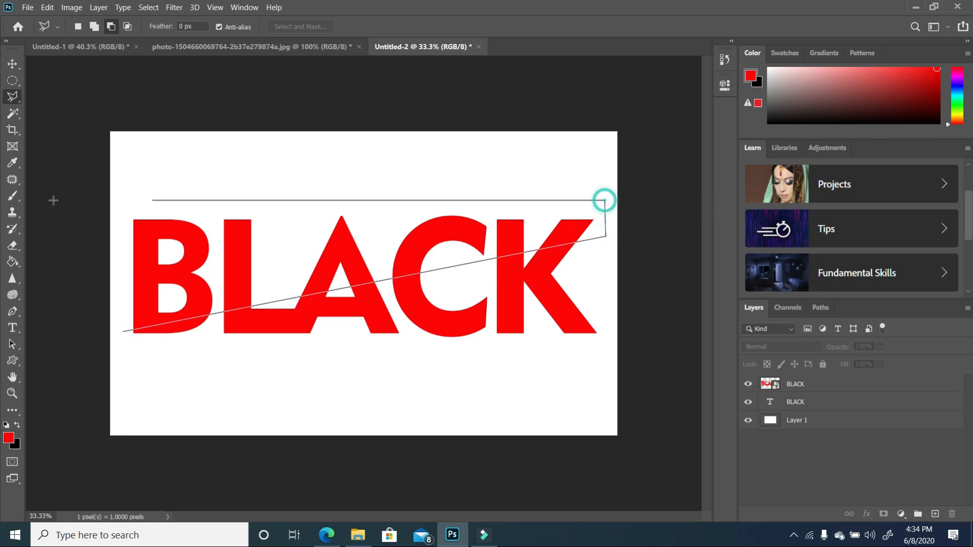
{"action": "left_click", "coordinate": [129, 207]}
{"action": "left_click", "coordinate": [124, 330]}
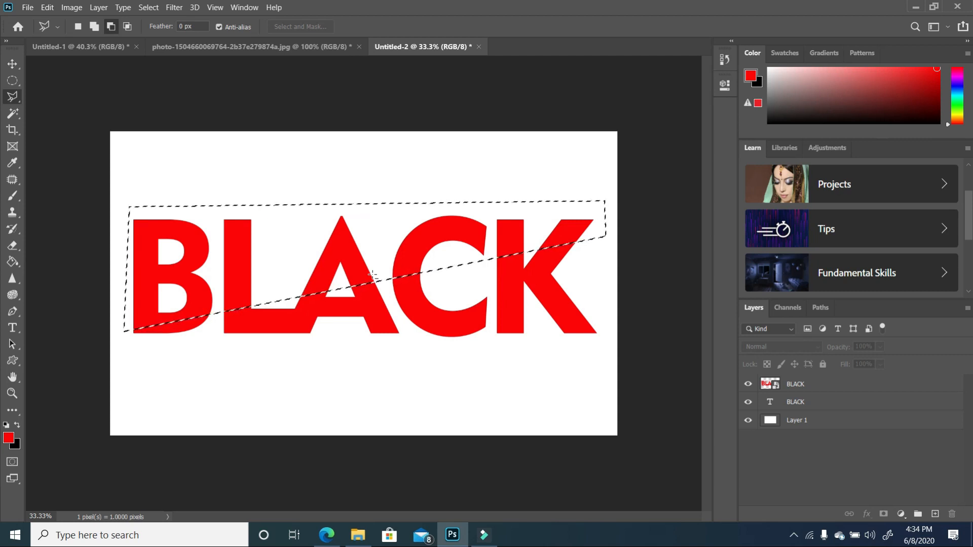
Copy the selected part of the red BLACK layer to a new layer and hide the full red text layer.
{"action": "right_click", "coordinate": [453, 235]}
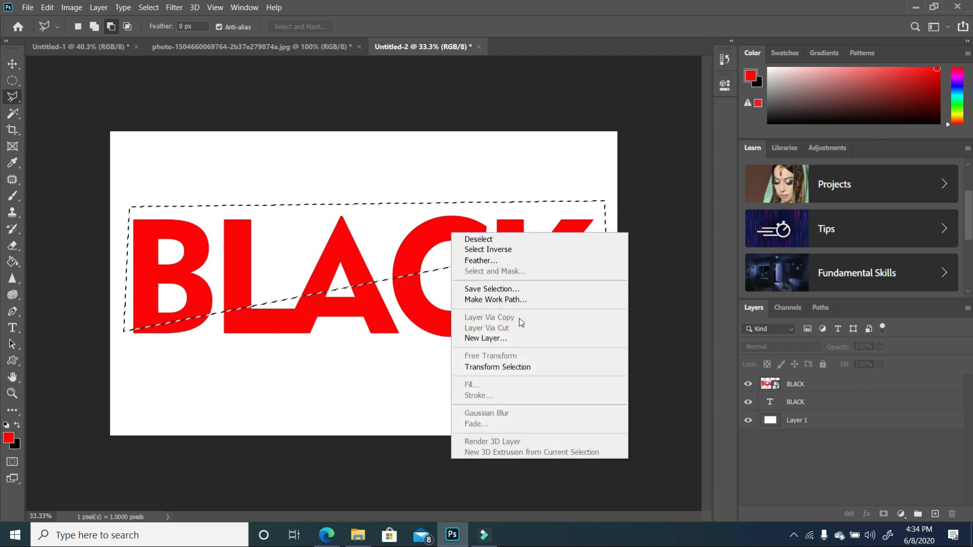
{"action": "left_click", "coordinate": [807, 385]}
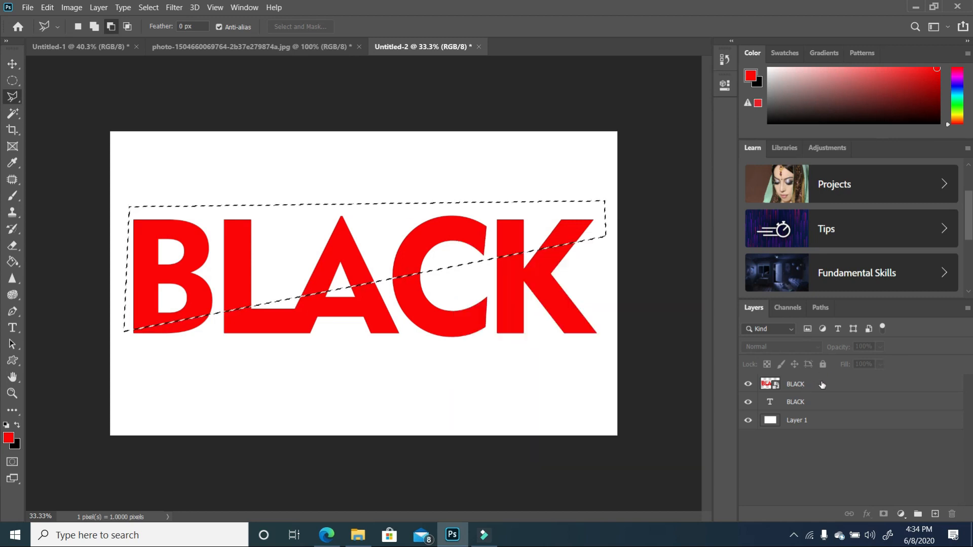
{"action": "left_click", "coordinate": [807, 385]}
{"action": "right_click", "coordinate": [471, 240]}
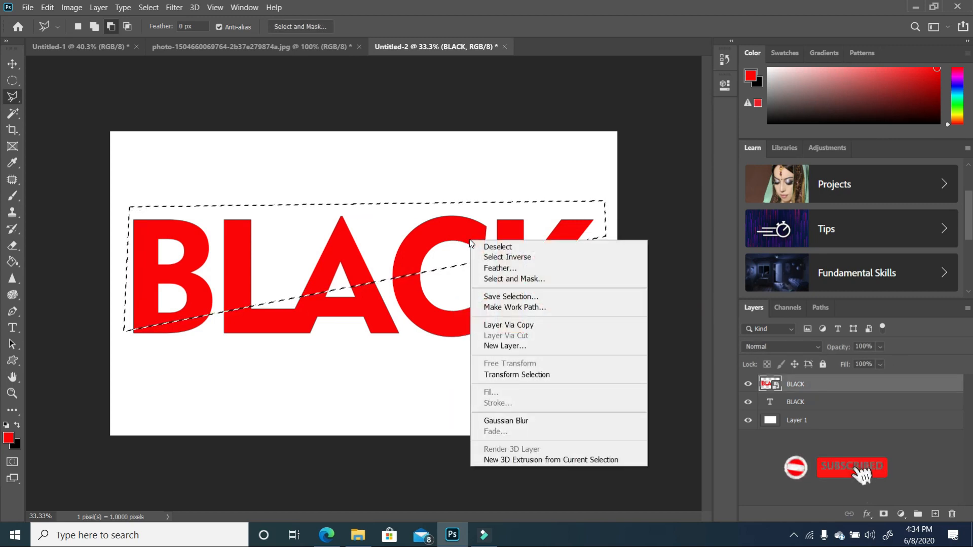
{"action": "left_click", "coordinate": [528, 327]}
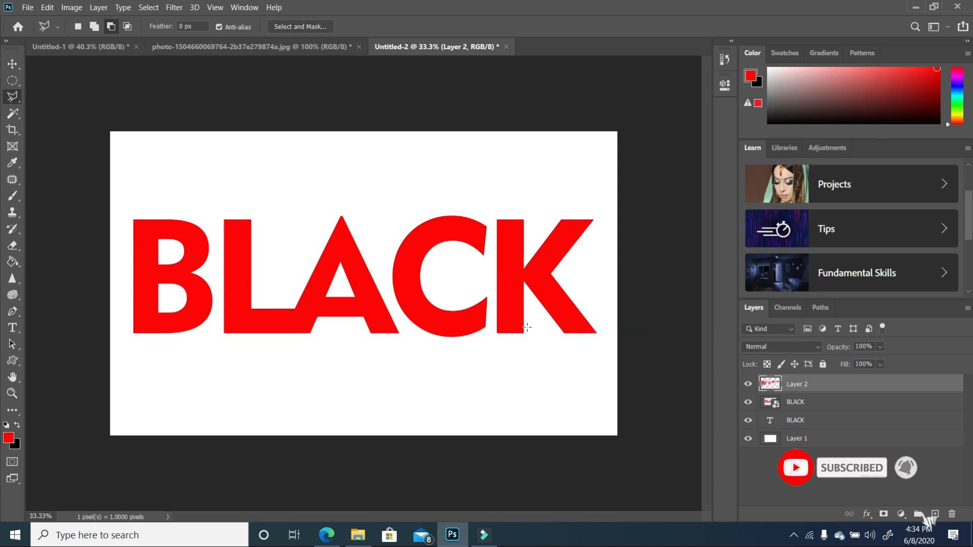
{"action": "left_click", "coordinate": [749, 401]}
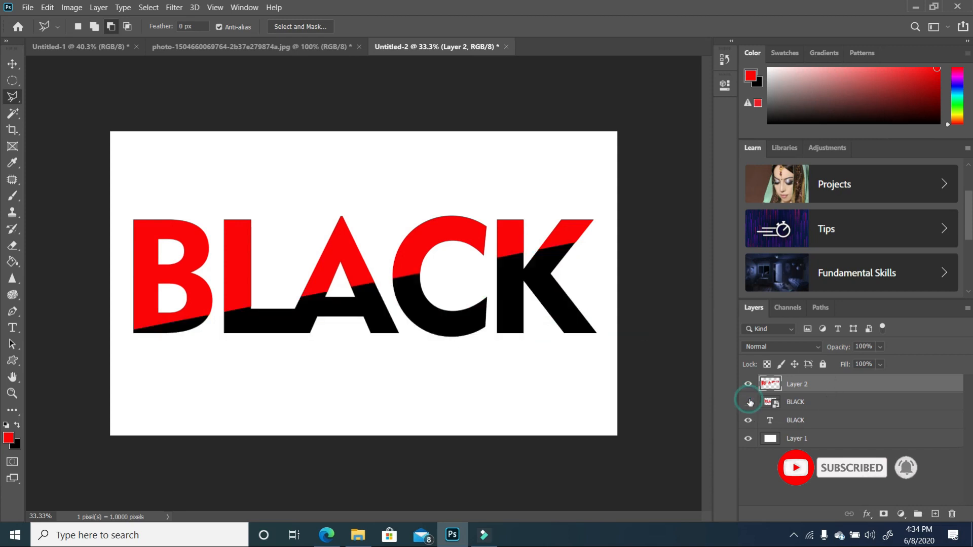
Nudge the red upper piece on Layer 2 about 23 px to the left of the black text.
{"action": "left_click", "coordinate": [12, 66]}
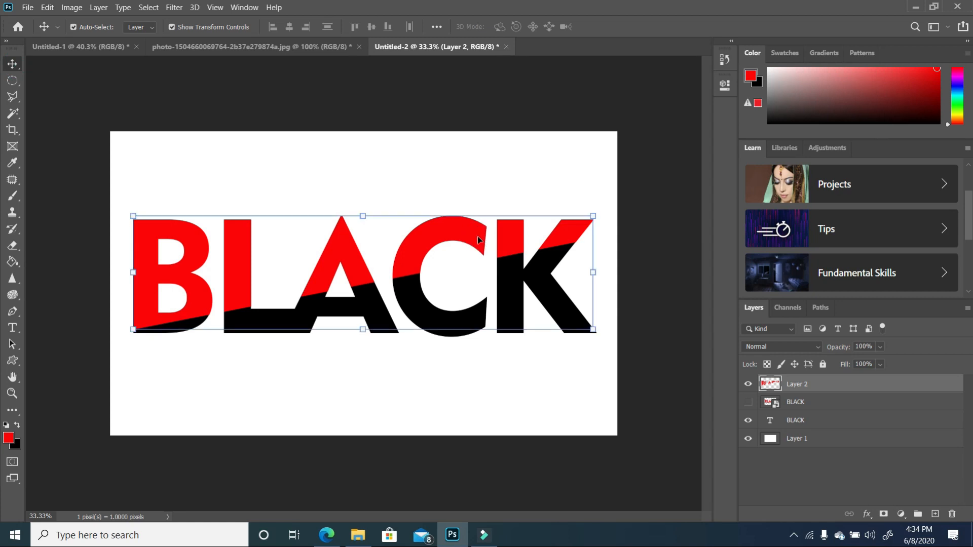
{"action": "key", "text": "Left"}
{"action": "key", "text": "Left"}
{"action": "key", "text": "Left"}
{"action": "key", "text": "Left"}
{"action": "key", "text": "Left"}
{"action": "key", "text": "Left"}
{"action": "key", "text": "Left"}
{"action": "key", "text": "Left"}
{"action": "key", "text": "Left"}
{"action": "key", "text": "Left"}
{"action": "key", "text": "Left"}
{"action": "key", "text": "Left"}
{"action": "key", "text": "Left"}
{"action": "key", "text": "Left"}
{"action": "key", "text": "Left"}
{"action": "key", "text": "Left"}
{"action": "key", "text": "Left"}
{"action": "key", "text": "Left"}
{"action": "key", "text": "Left"}
{"action": "key", "text": "Left"}
{"action": "key", "text": "Left"}
{"action": "key", "text": "Left"}
{"action": "key", "text": "Left"}
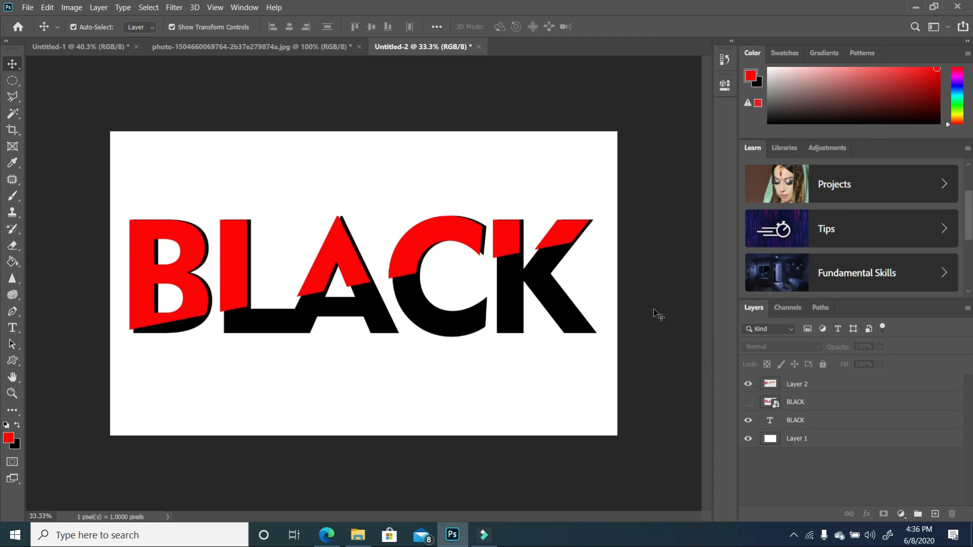
Hide Layer 2 and convert the black BLACK text layer to a smart object.
{"action": "left_click", "coordinate": [748, 384]}
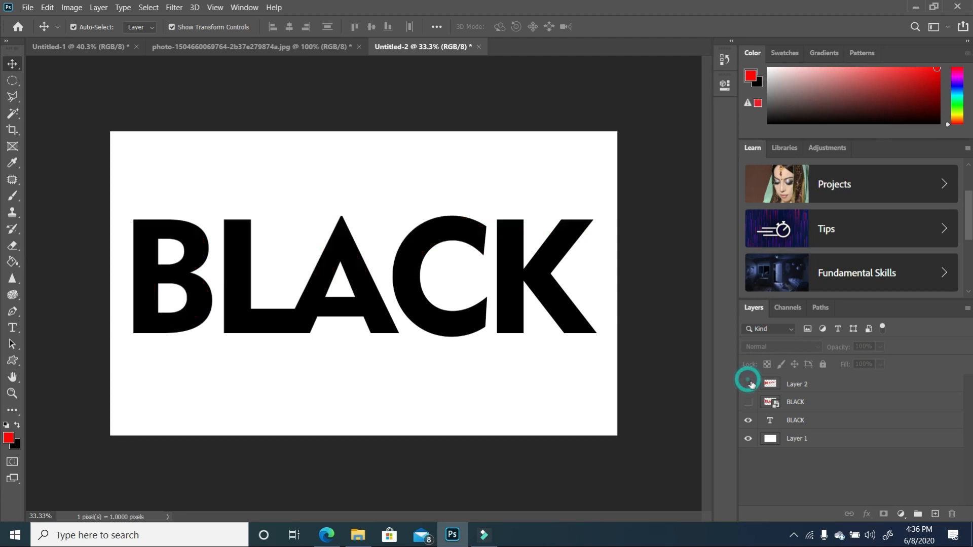
{"action": "left_click", "coordinate": [812, 422]}
{"action": "right_click", "coordinate": [812, 422]}
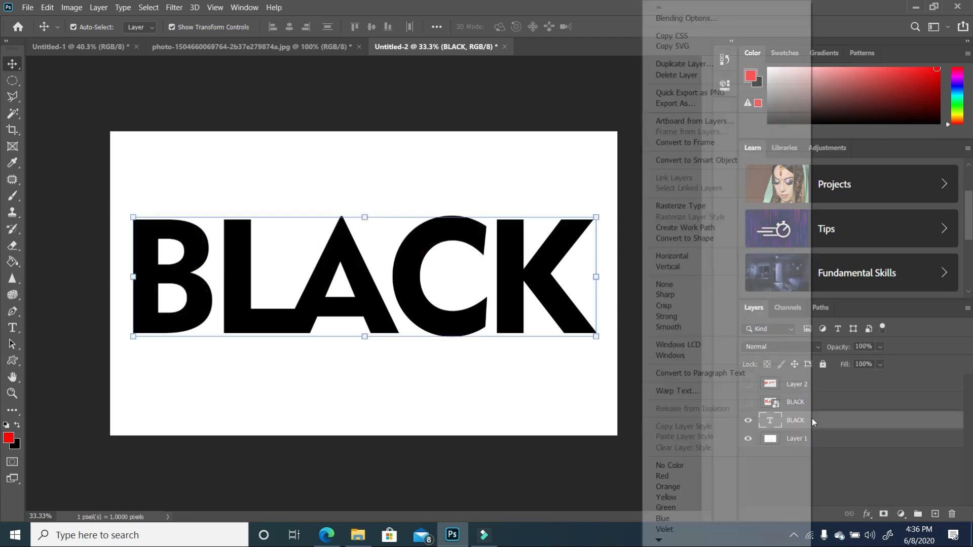
{"action": "left_click", "coordinate": [719, 161]}
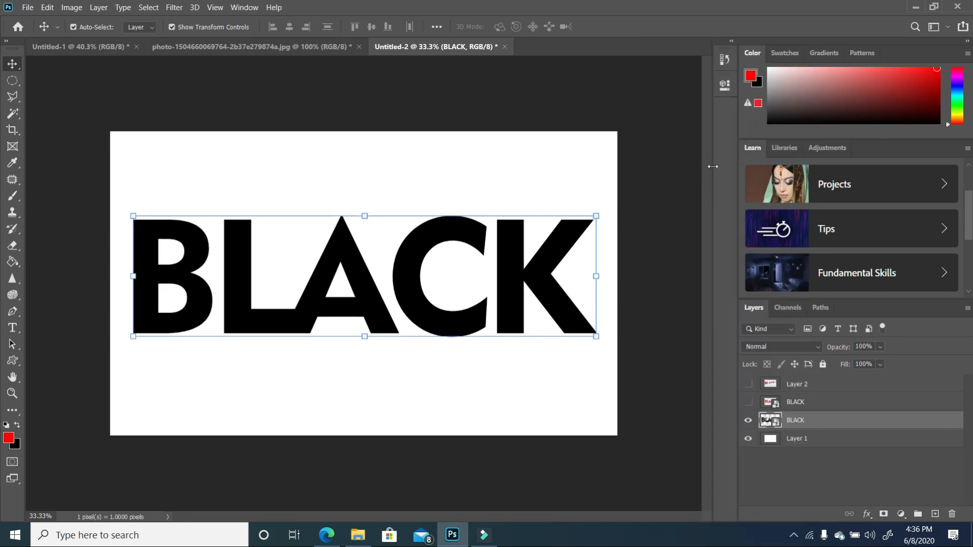
Show Layer 2 again, select the black text below the diagonal cut with the Polygonal Lasso and copy it to a new layer.
{"action": "left_click", "coordinate": [13, 97]}
{"action": "left_click", "coordinate": [749, 384]}
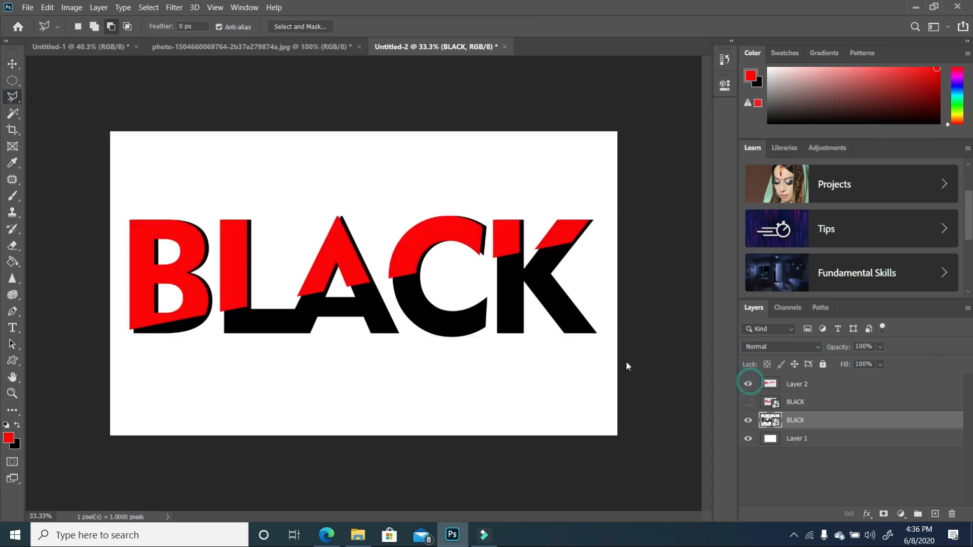
{"action": "left_click", "coordinate": [126, 333]}
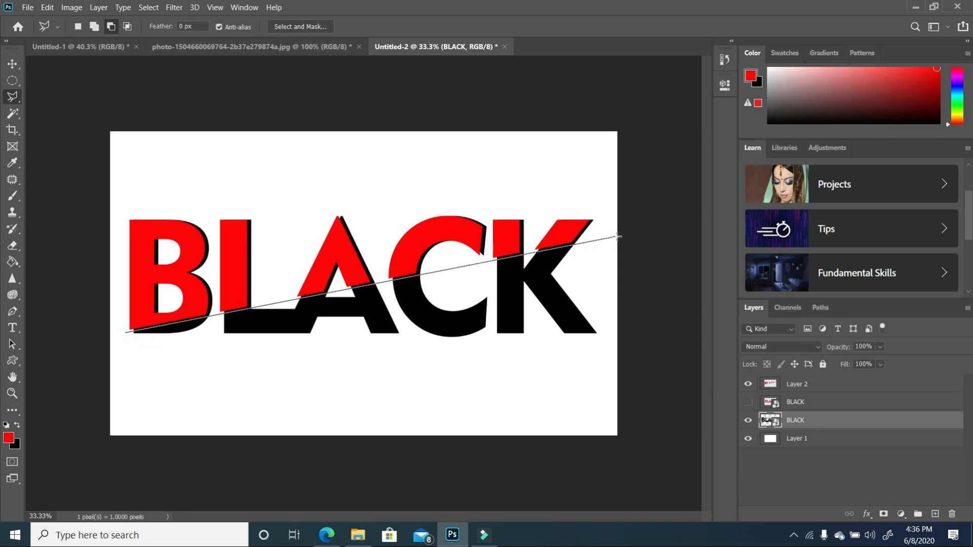
{"action": "left_click", "coordinate": [617, 236]}
{"action": "left_click", "coordinate": [609, 356]}
{"action": "left_click", "coordinate": [156, 350]}
{"action": "left_click", "coordinate": [127, 333]}
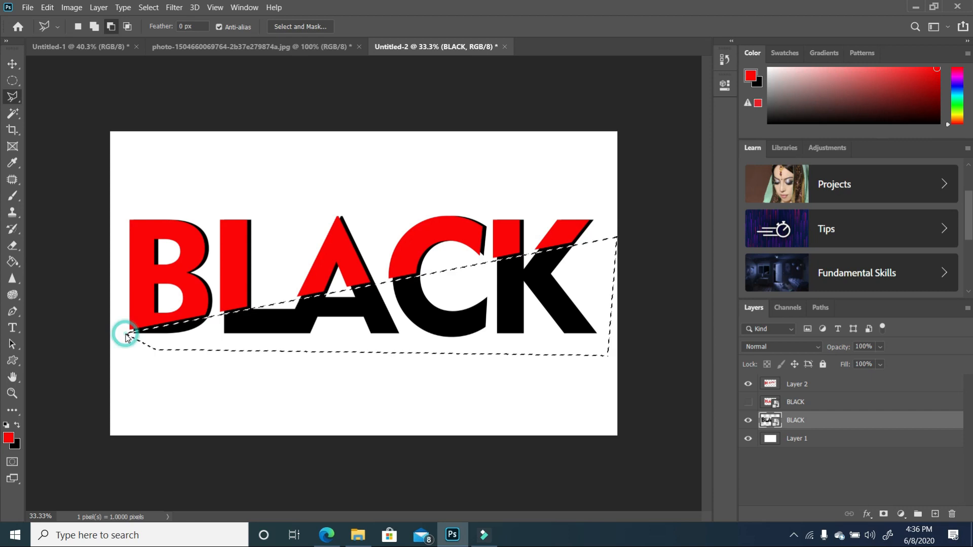
{"action": "right_click", "coordinate": [345, 307]}
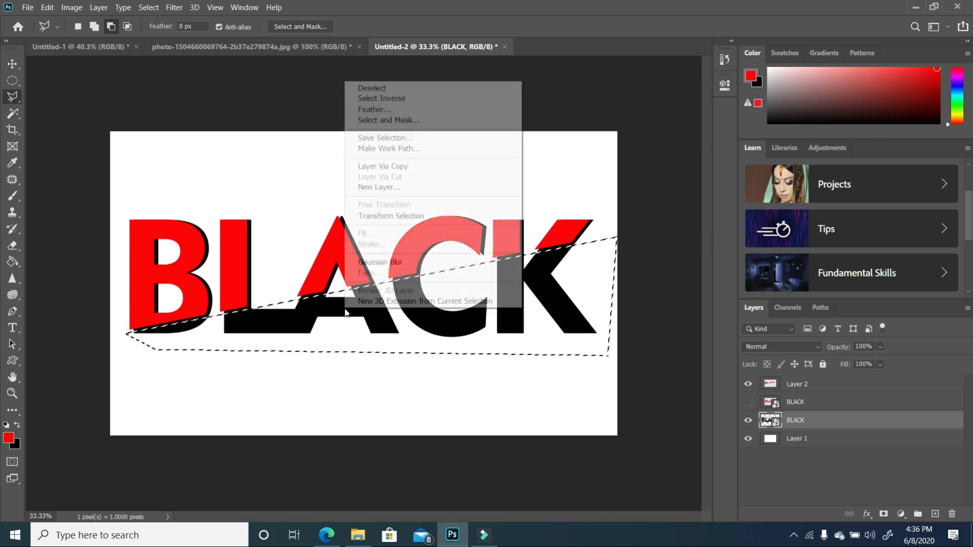
{"action": "left_click", "coordinate": [396, 167]}
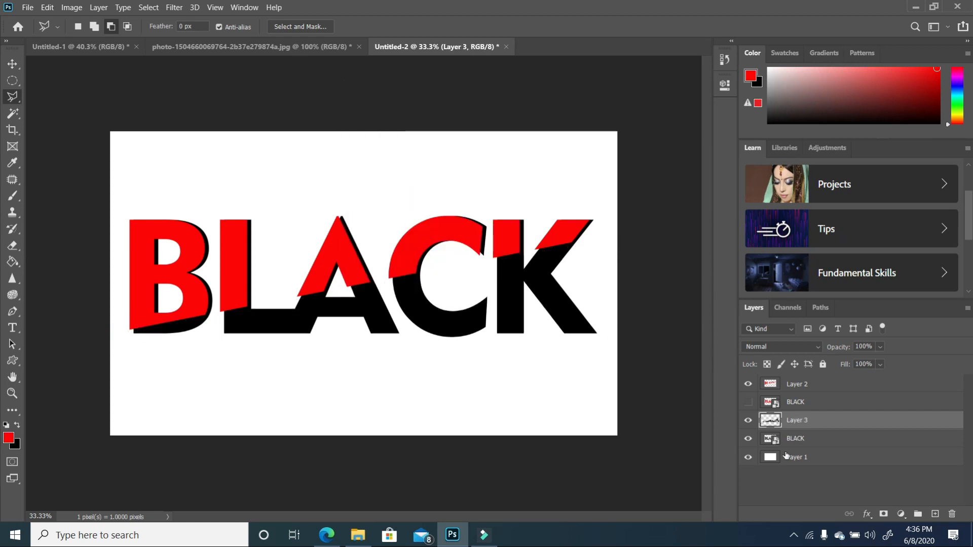
Hide the full black BLACK smart object layer so only its cut lower piece shows under the red part.
{"action": "left_click", "coordinate": [747, 439]}
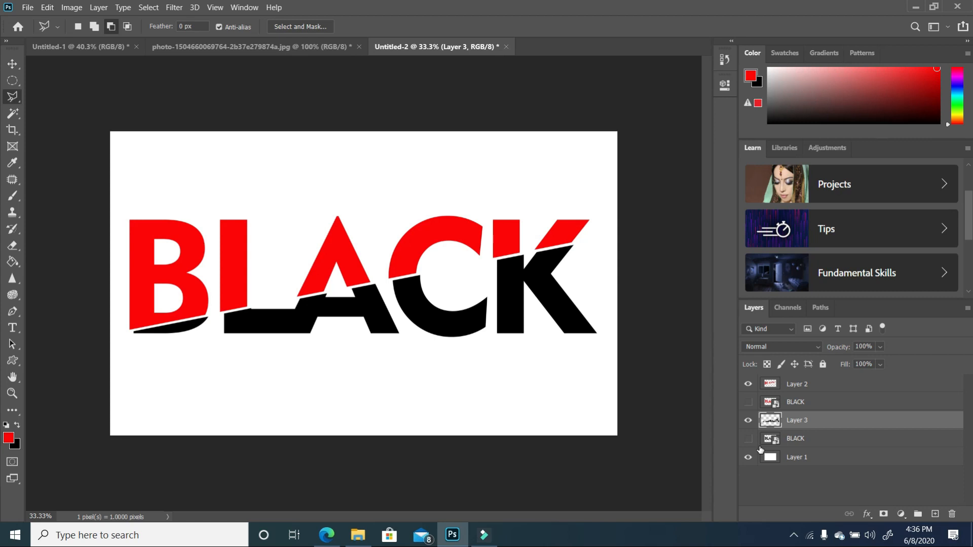
{"action": "left_click", "coordinate": [12, 65]}
{"action": "left_click", "coordinate": [124, 65]}
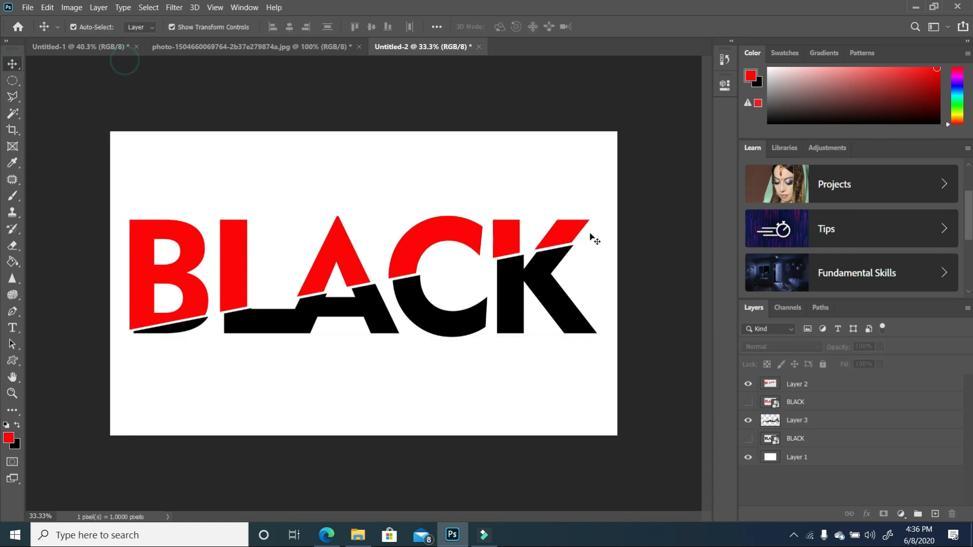
Add a Drop Shadow to the red upper piece on Layer 2, reducing the shadow's distance, spread and size.
{"action": "left_click", "coordinate": [570, 233]}
{"action": "right_click", "coordinate": [570, 233]}
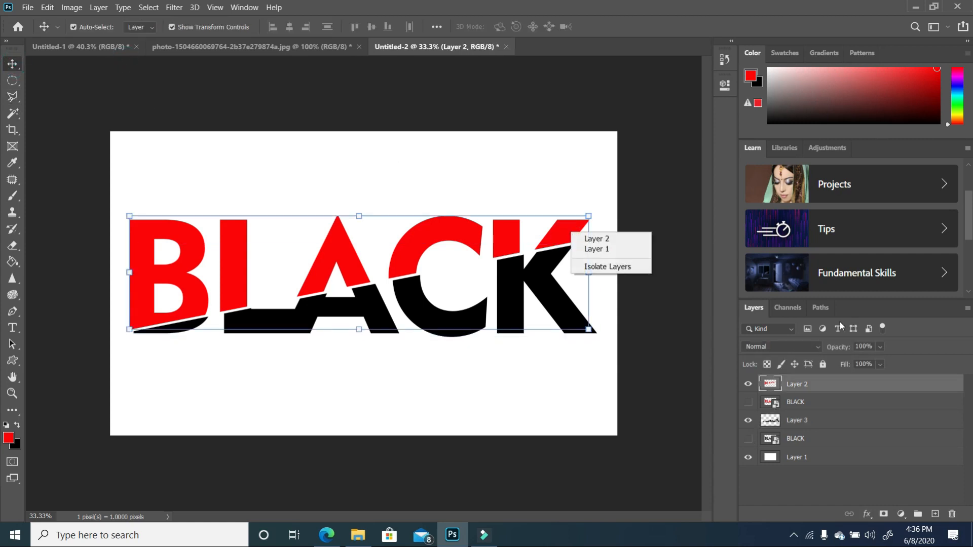
{"action": "right_click", "coordinate": [836, 385]}
{"action": "left_click", "coordinate": [728, 8]}
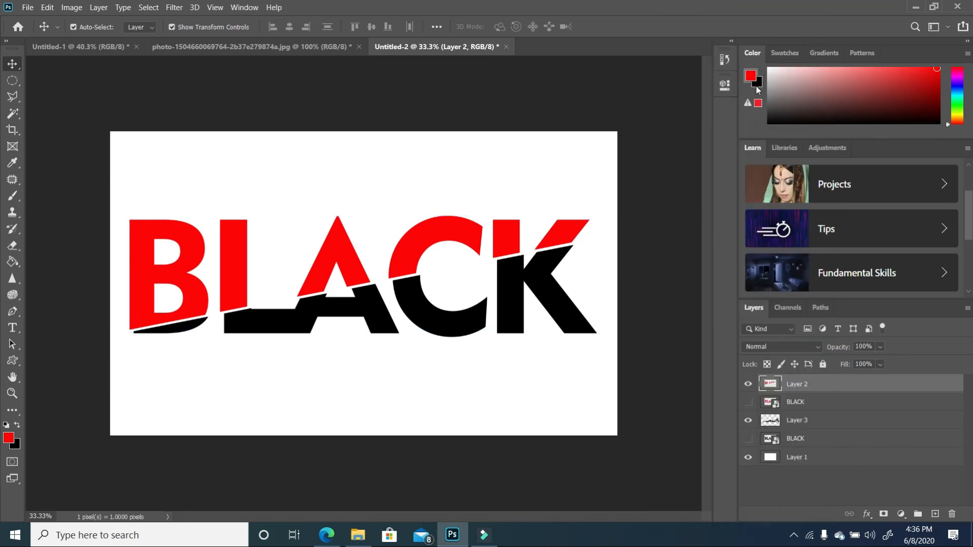
{"action": "left_click", "coordinate": [488, 290]}
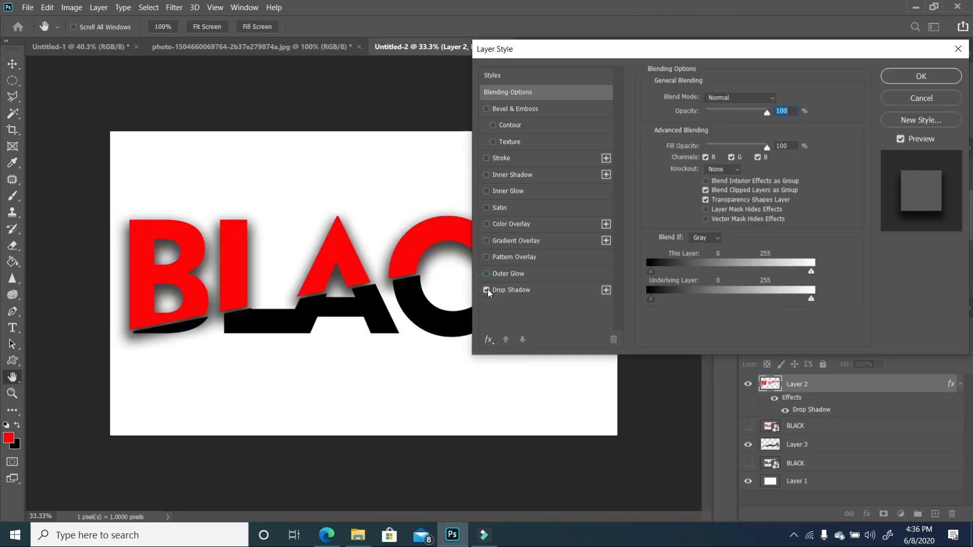
{"action": "left_click", "coordinate": [549, 292]}
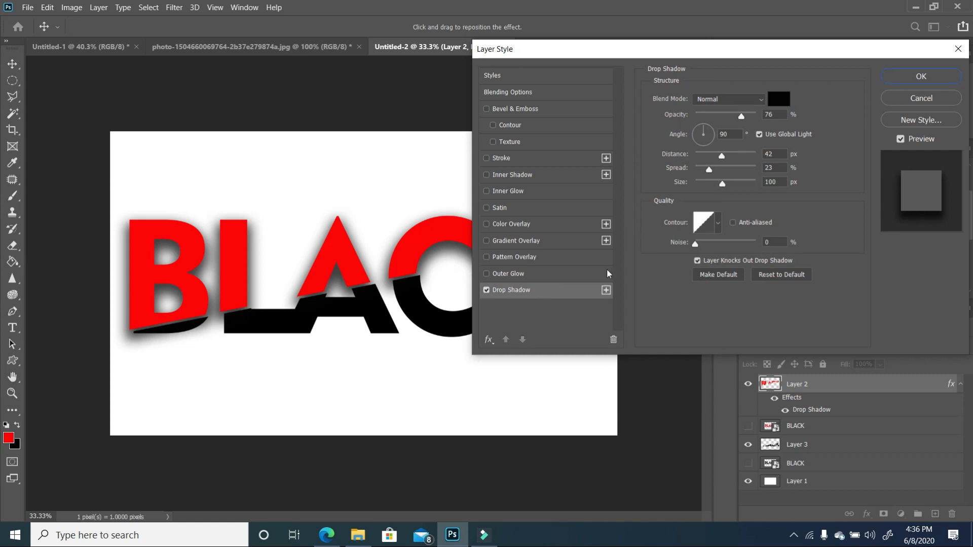
{"action": "left_click_drag", "start_coordinate": [721, 155], "coordinate": [700, 156]}
{"action": "left_click_drag", "start_coordinate": [700, 170], "coordinate": [700, 184]}
{"action": "left_click", "coordinate": [919, 77]}
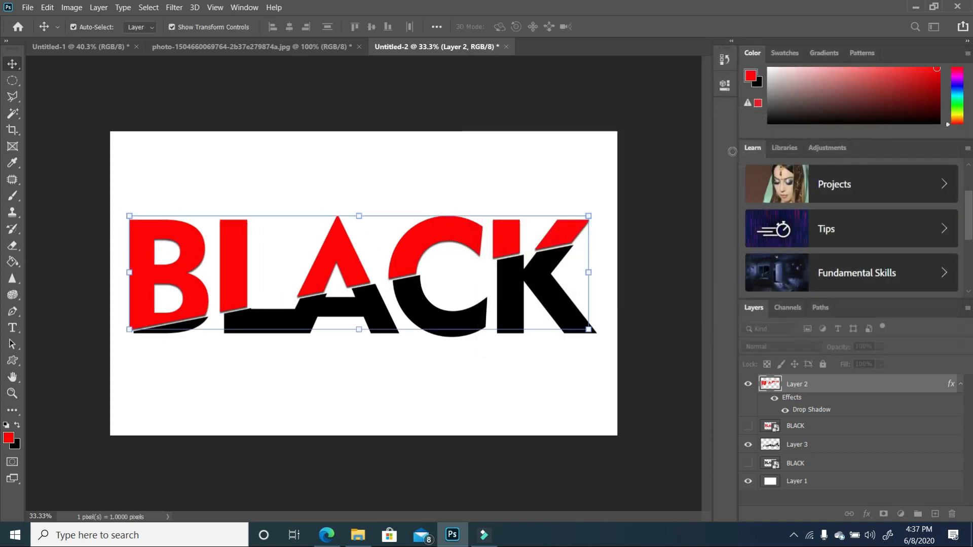
Compare the sliced design with and without the full black BLACK layer shown.
{"action": "left_click", "coordinate": [635, 126]}
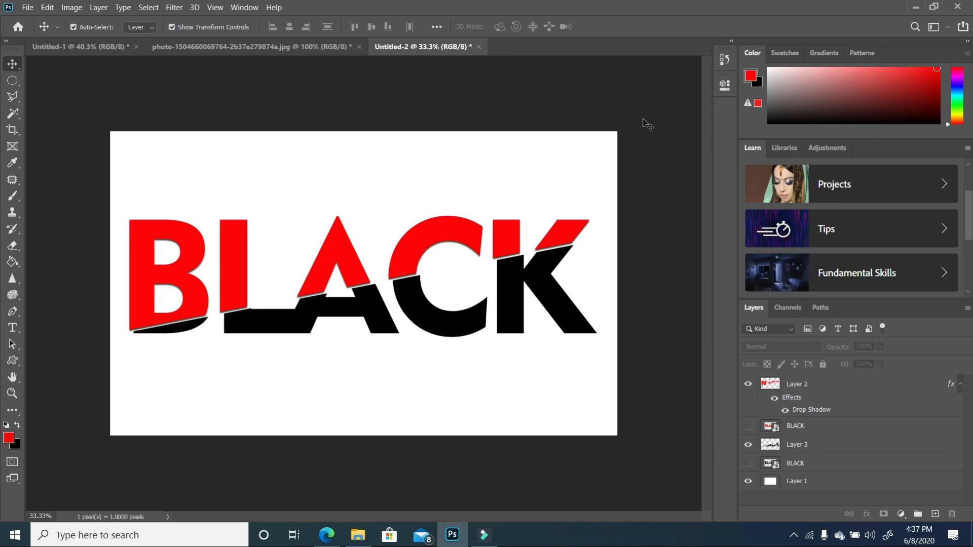
{"action": "left_click", "coordinate": [748, 463]}
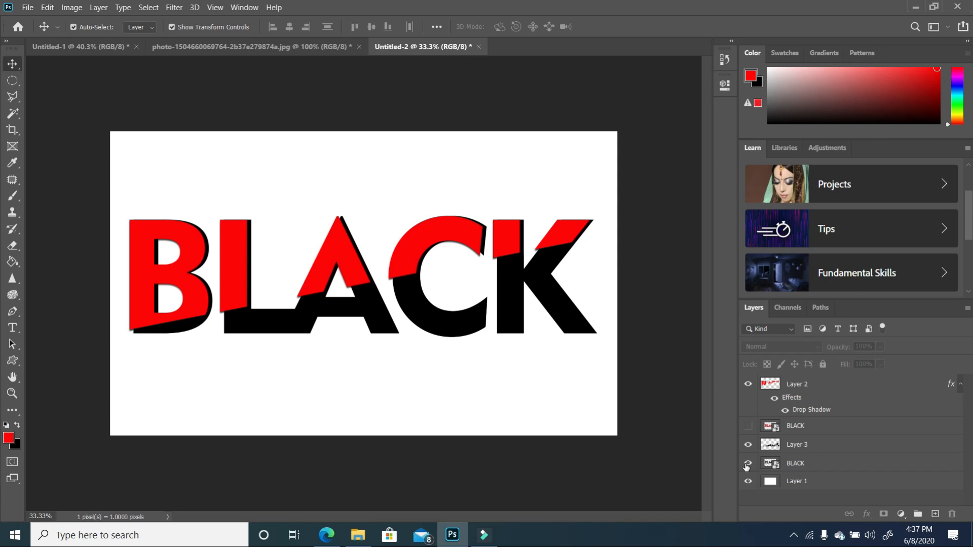
{"action": "left_click", "coordinate": [748, 464]}
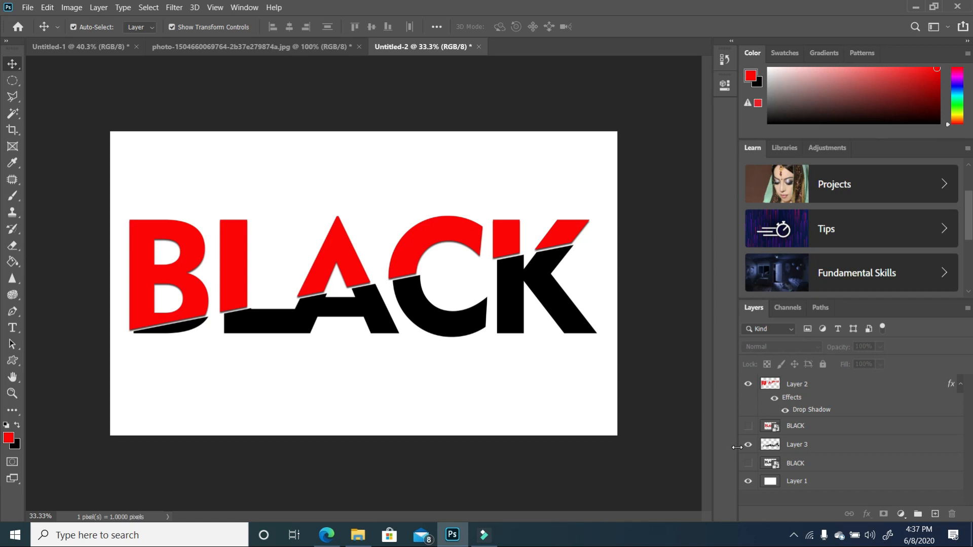
Create a new 10 x 6 inch RGB document at 300 pixels/inch with a transparent background.
{"action": "left_click", "coordinate": [27, 7]}
{"action": "left_click", "coordinate": [46, 19]}
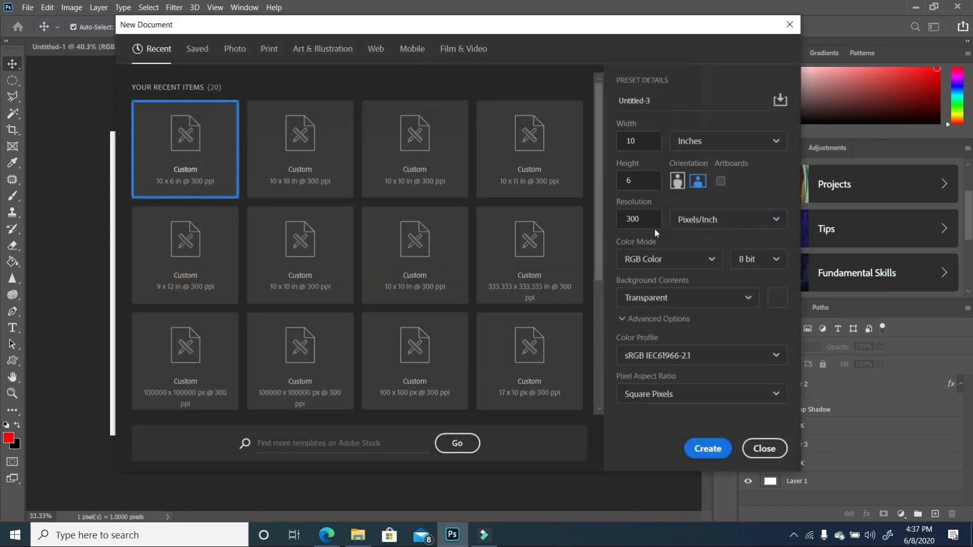
{"action": "left_click", "coordinate": [717, 449]}
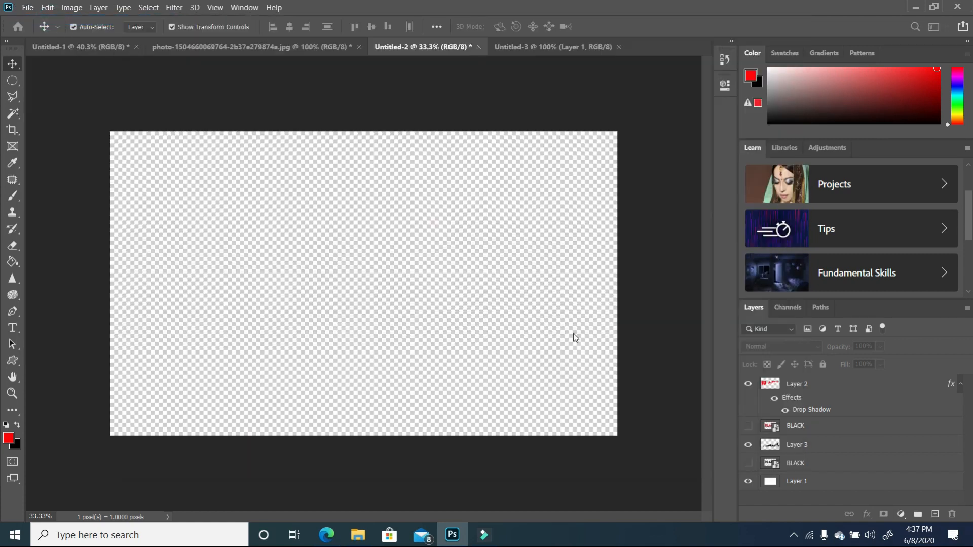
Reset the colours to black and white and fill Layer 1 with white.
{"action": "left_click", "coordinate": [6, 425]}
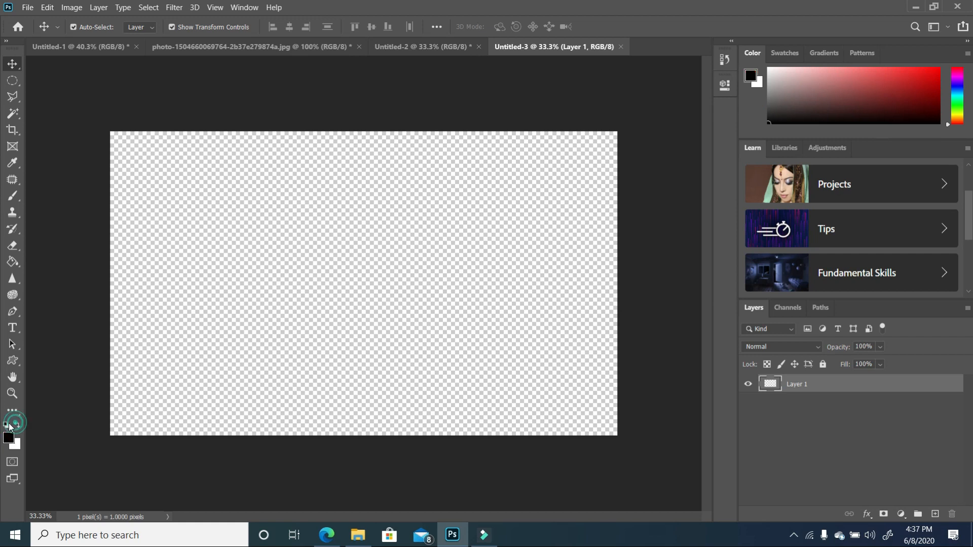
{"action": "left_click", "coordinate": [13, 262]}
{"action": "left_click", "coordinate": [17, 426]}
{"action": "left_click", "coordinate": [308, 282]}
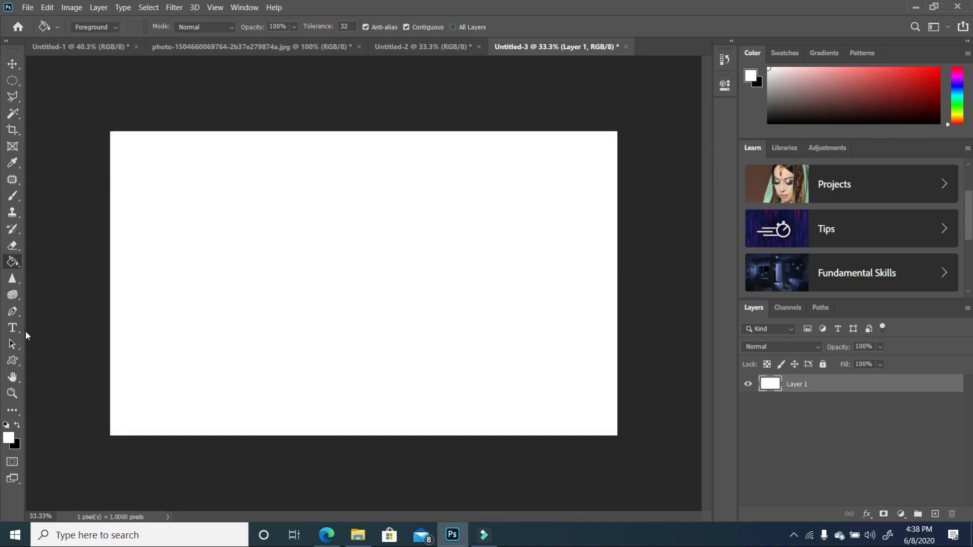
Add the black text "SPEAK" on the white canvas in Geometr415 Blk BT Black at 60 pt.
{"action": "left_click", "coordinate": [17, 426]}
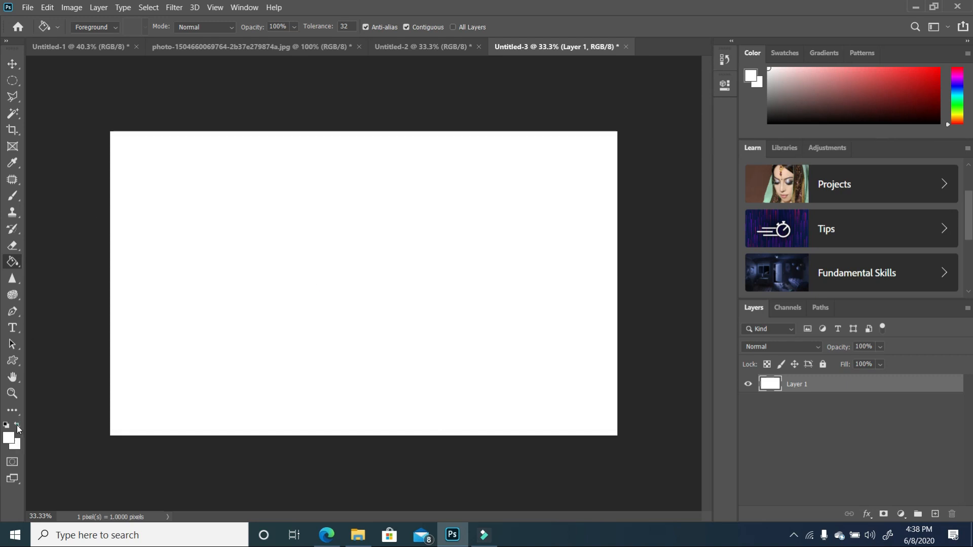
{"action": "left_click", "coordinate": [13, 328]}
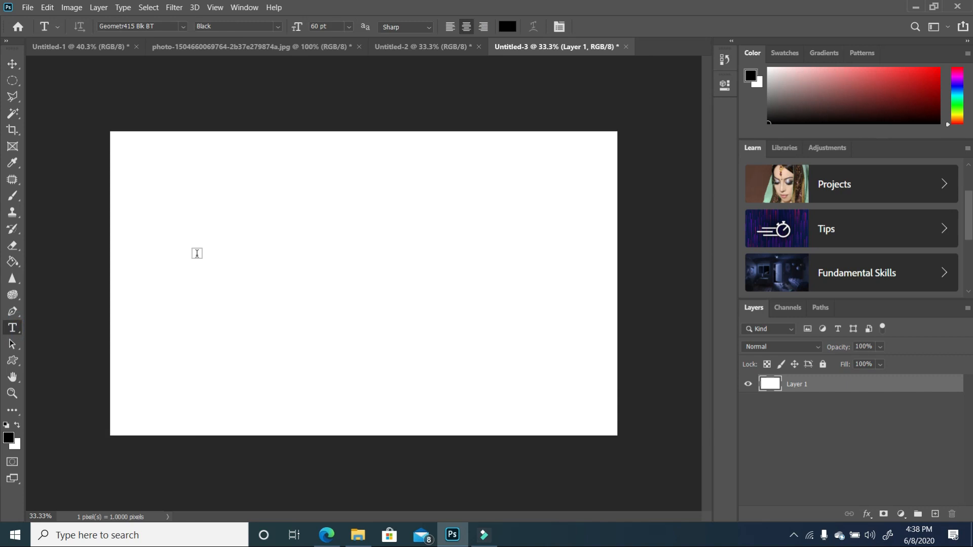
{"action": "left_click", "coordinate": [201, 274]}
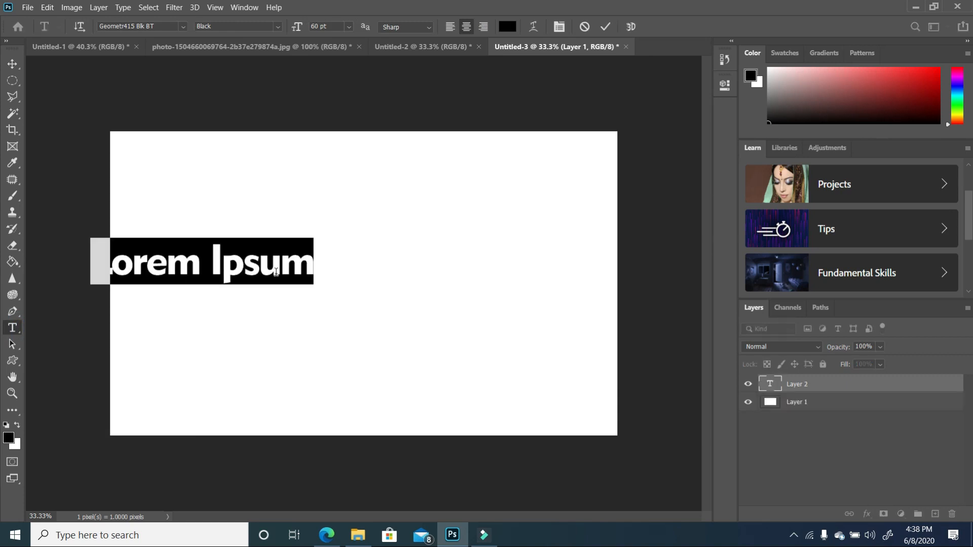
{"action": "type", "text": "SPEAK"}
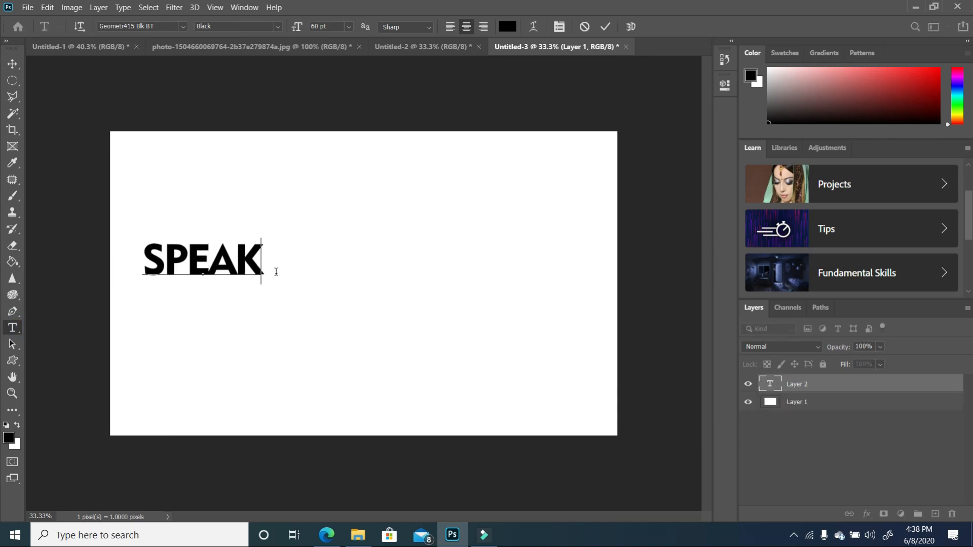
Enlarge the SPEAK text to span most of the canvas width and centre it.
{"action": "left_click", "coordinate": [12, 62]}
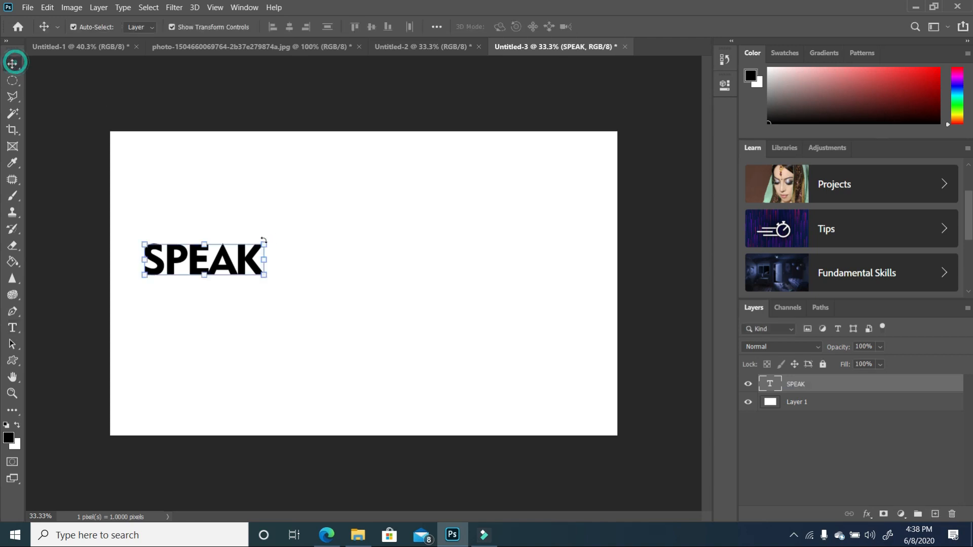
{"action": "left_click_drag", "start_coordinate": [267, 278], "coordinate": [547, 388]}
{"action": "left_click_drag", "start_coordinate": [521, 291], "coordinate": [548, 318]}
{"action": "key", "text": "Return"}
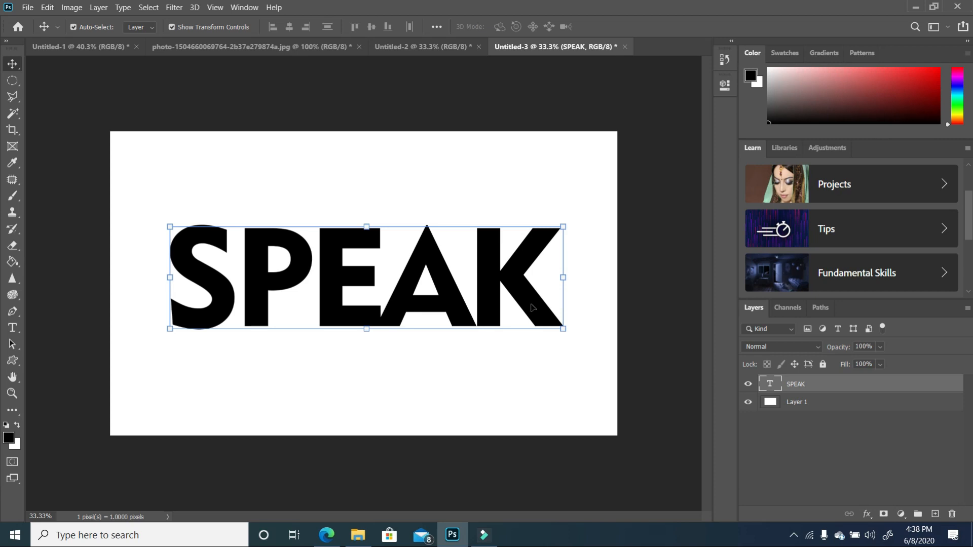
Duplicate the SPEAK text layer and hide the copy.
{"action": "left_click", "coordinate": [573, 377]}
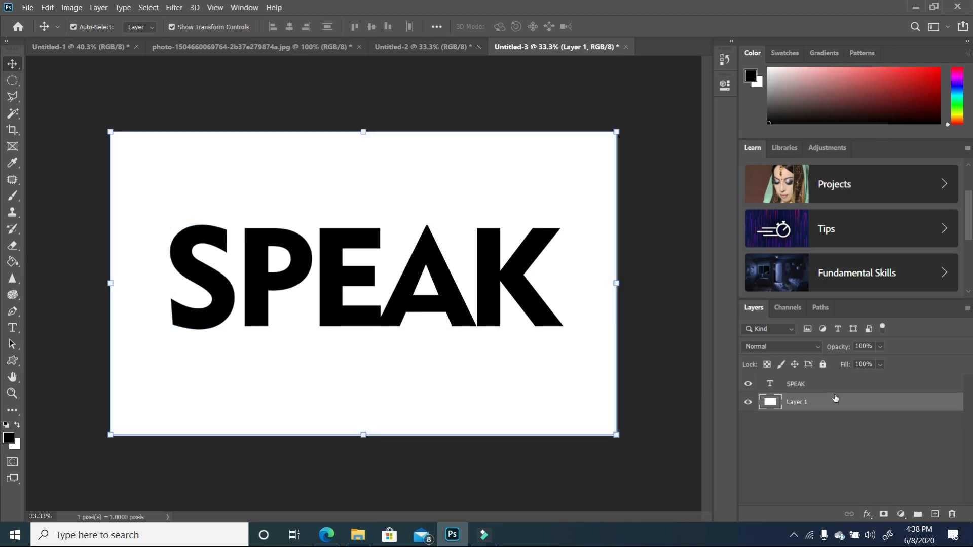
{"action": "left_click_drag", "start_coordinate": [845, 384], "coordinate": [935, 514]}
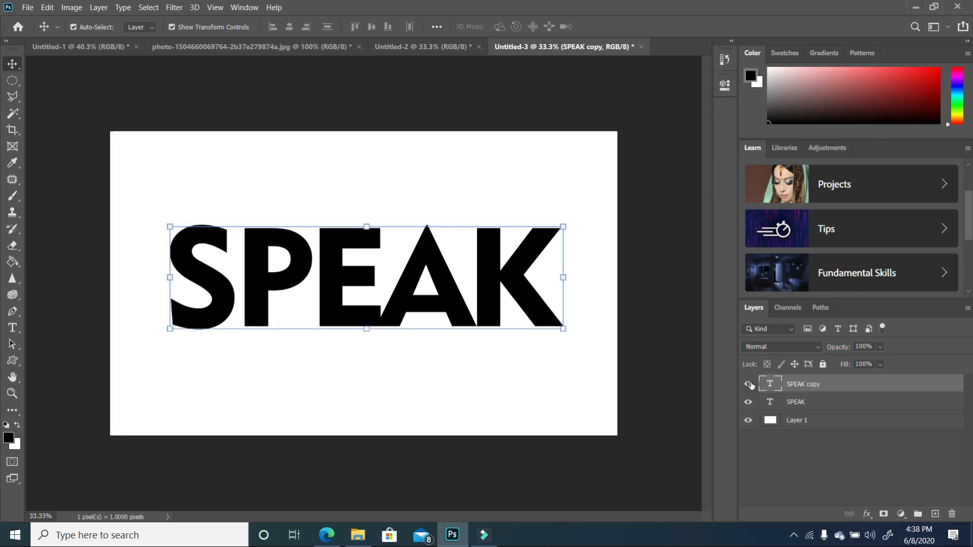
{"action": "left_click", "coordinate": [748, 385]}
Create a new 3D extrusion from the original SPEAK layer without switching to the 3D workspace.
{"action": "left_click", "coordinate": [838, 403]}
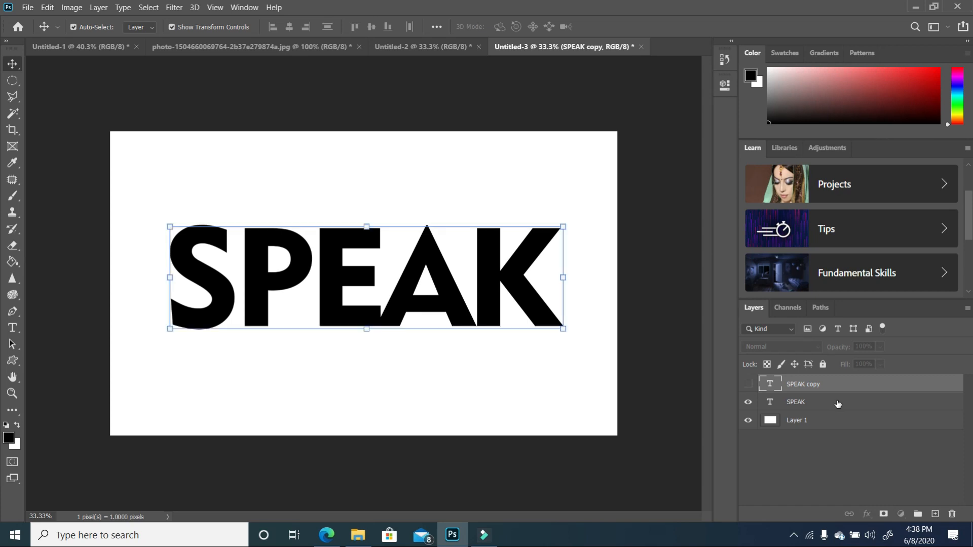
{"action": "left_click", "coordinate": [194, 8]}
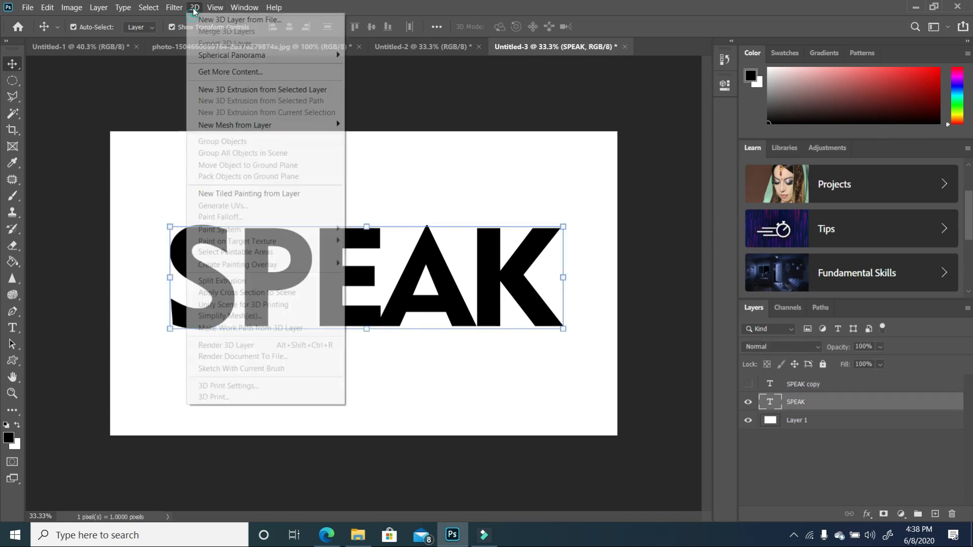
{"action": "left_click", "coordinate": [225, 90]}
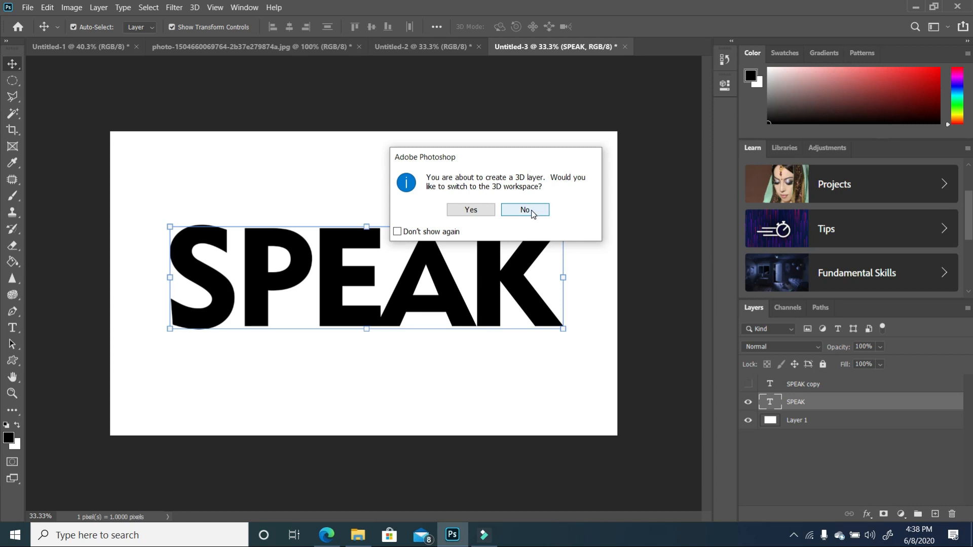
{"action": "left_click", "coordinate": [532, 212]}
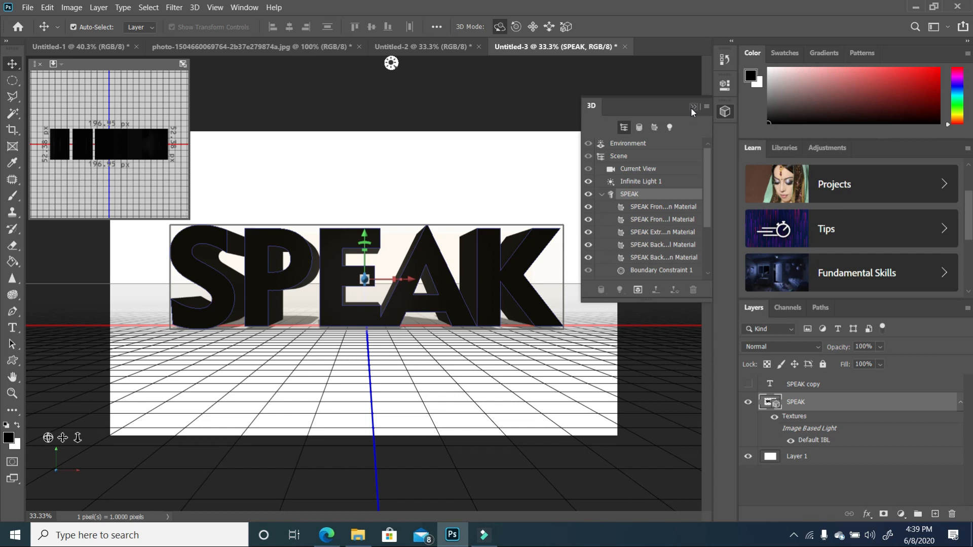
Set the SPEAK mesh's extrusion depth to 211.66 px and turn off Catch Shadows and Cast Shadows.
{"action": "left_click", "coordinate": [725, 88]}
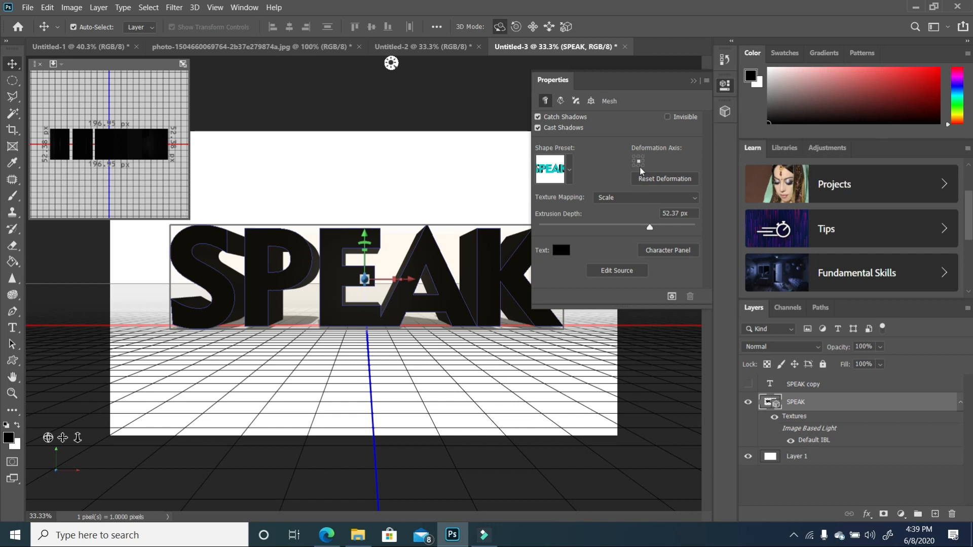
{"action": "left_click", "coordinate": [242, 8]}
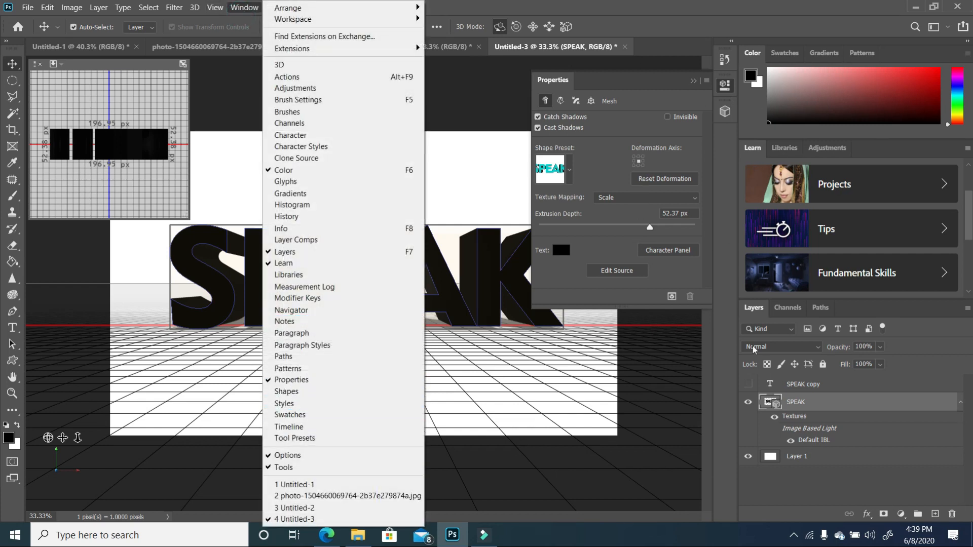
{"action": "left_click", "coordinate": [726, 361]}
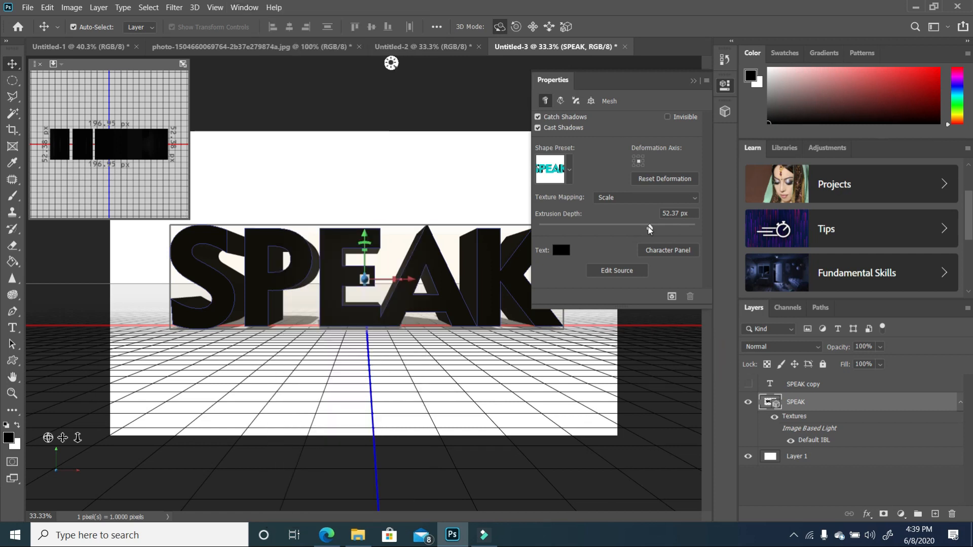
{"action": "left_click_drag", "start_coordinate": [650, 229], "coordinate": [707, 228]}
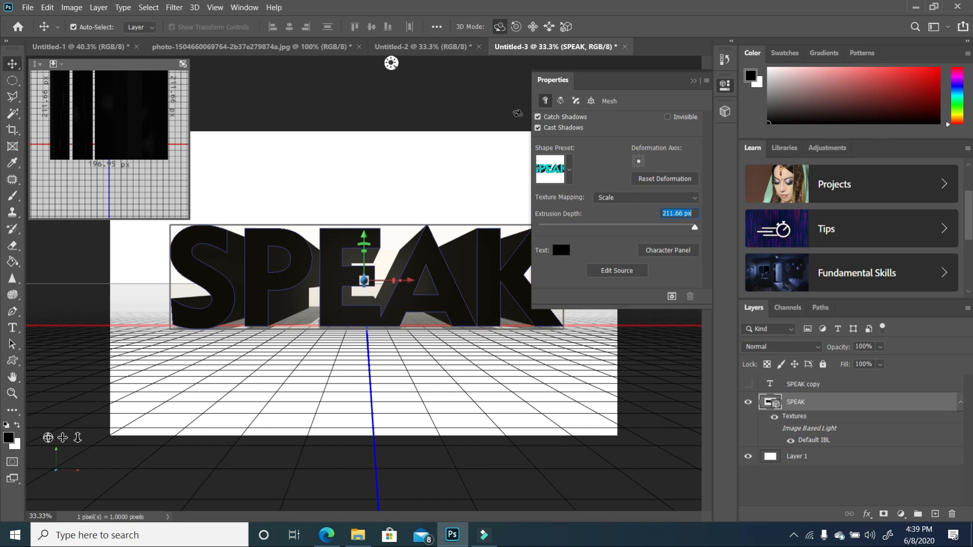
{"action": "left_click", "coordinate": [539, 118]}
{"action": "left_click", "coordinate": [539, 128]}
Deform the SPEAK extrusion with Shear, setting the horizontal angle to 205° and the vertical angle to -287°.
{"action": "left_click", "coordinate": [561, 101]}
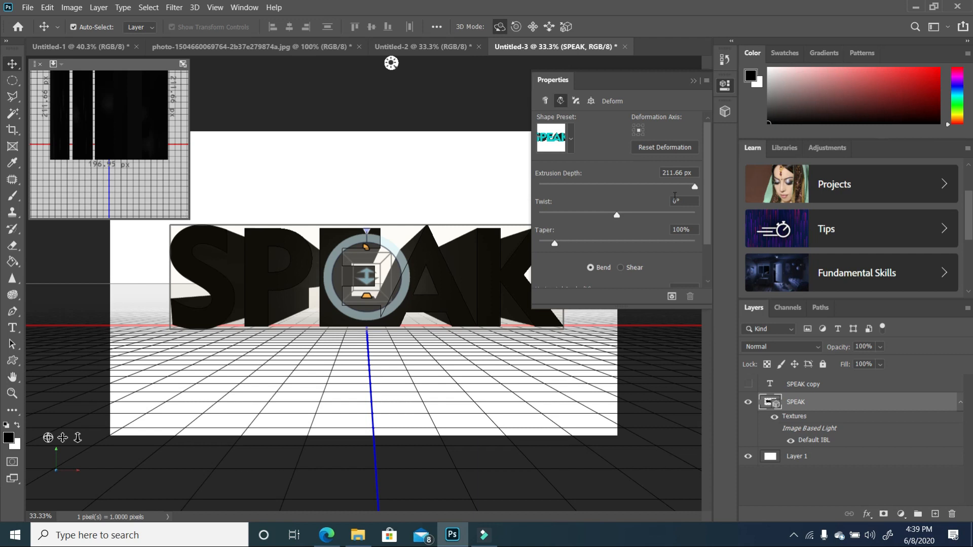
{"action": "scroll", "coordinate": [664, 218], "scroll_direction": "down", "scroll_amount": 2}
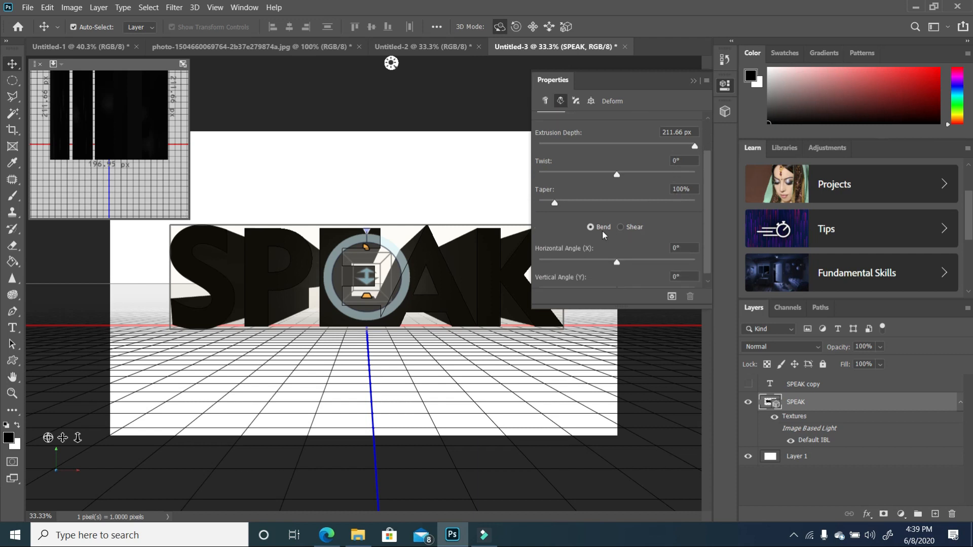
{"action": "left_click", "coordinate": [624, 227]}
{"action": "scroll", "coordinate": [659, 221], "scroll_direction": "down", "scroll_amount": 1}
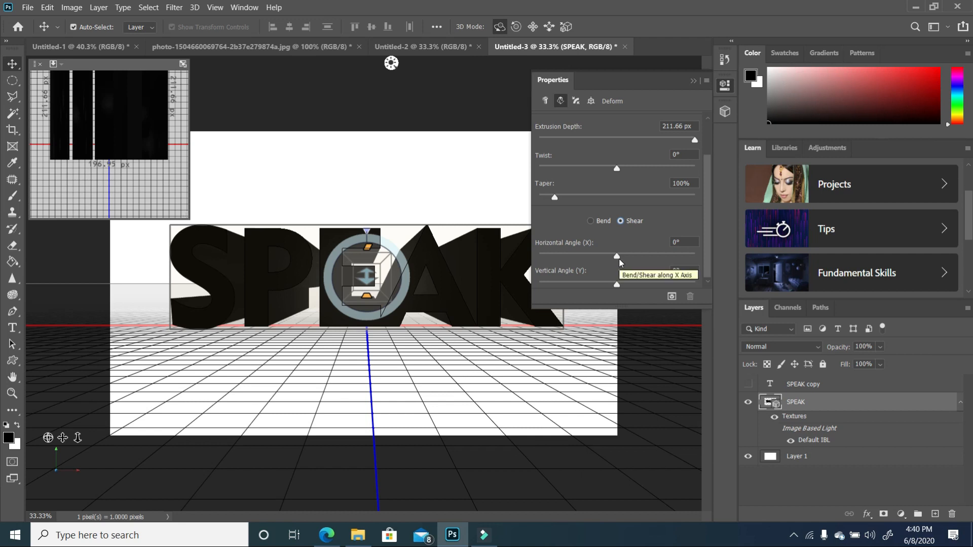
{"action": "left_click_drag", "start_coordinate": [617, 256], "coordinate": [649, 256]}
{"action": "left_click_drag", "start_coordinate": [618, 287], "coordinate": [555, 309]}
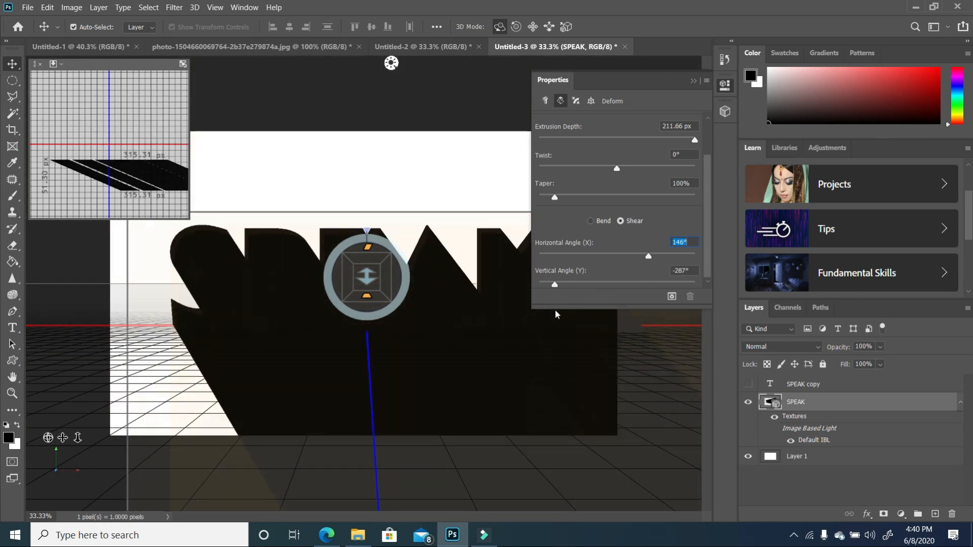
{"action": "left_click", "coordinate": [649, 255]}
{"action": "mouse_move", "coordinate": [668, 256]}
{"action": "left_mouse_down"}
{"action": "mouse_move", "coordinate": [624, 268]}
{"action": "mouse_move", "coordinate": [679, 263]}
{"action": "mouse_move", "coordinate": [661, 266]}
{"action": "left_mouse_up"}
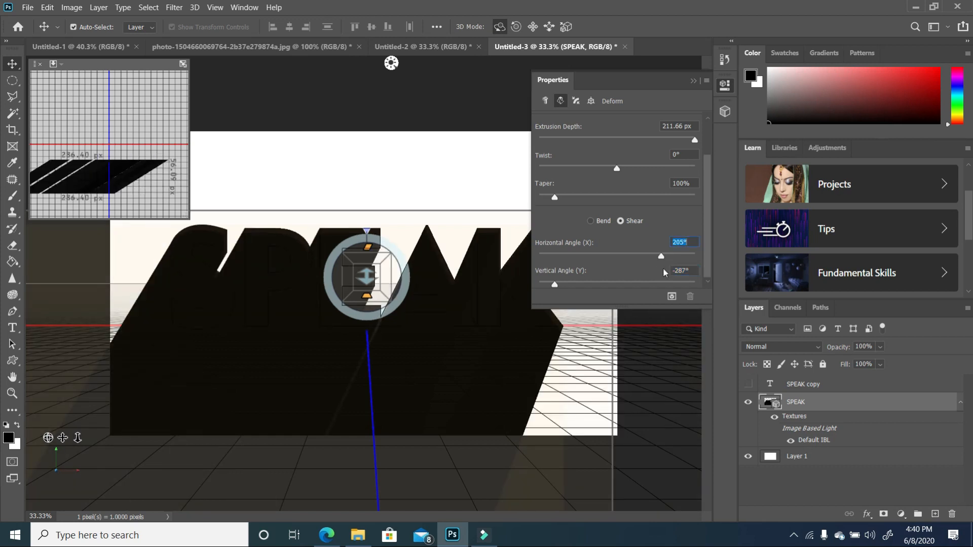
Show the SPEAK copy text layer above the extrusion and recolor its lettering red.
{"action": "left_click", "coordinate": [693, 81]}
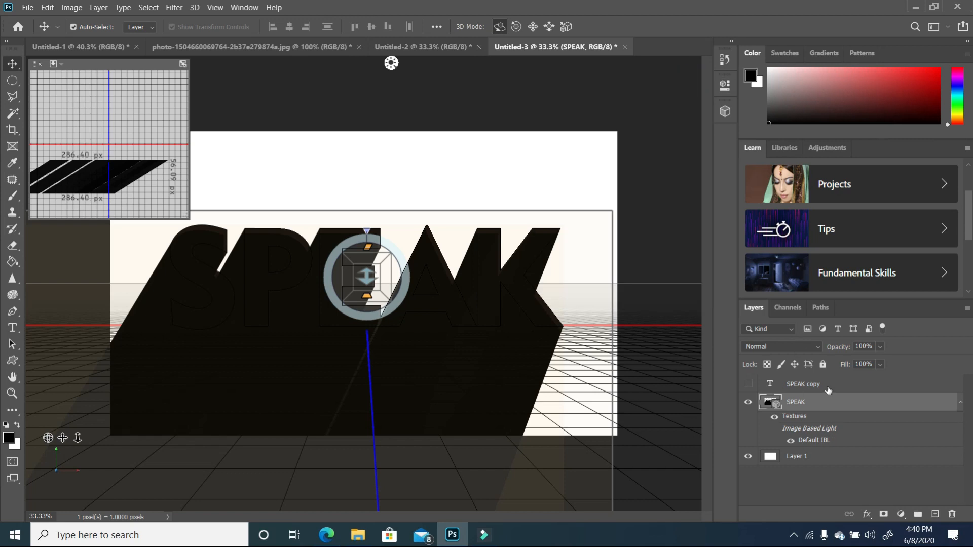
{"action": "left_click", "coordinate": [748, 384]}
{"action": "left_click", "coordinate": [826, 386]}
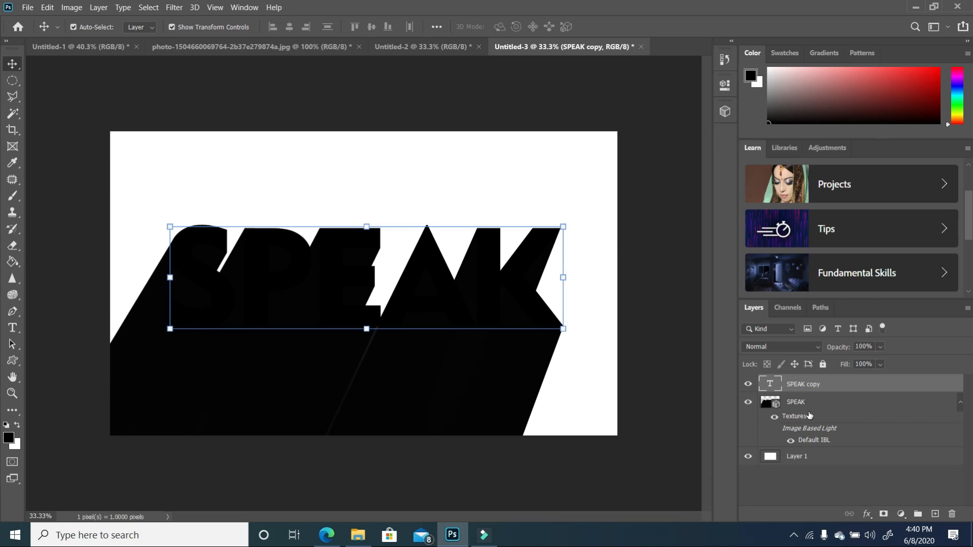
{"action": "left_click", "coordinate": [13, 327]}
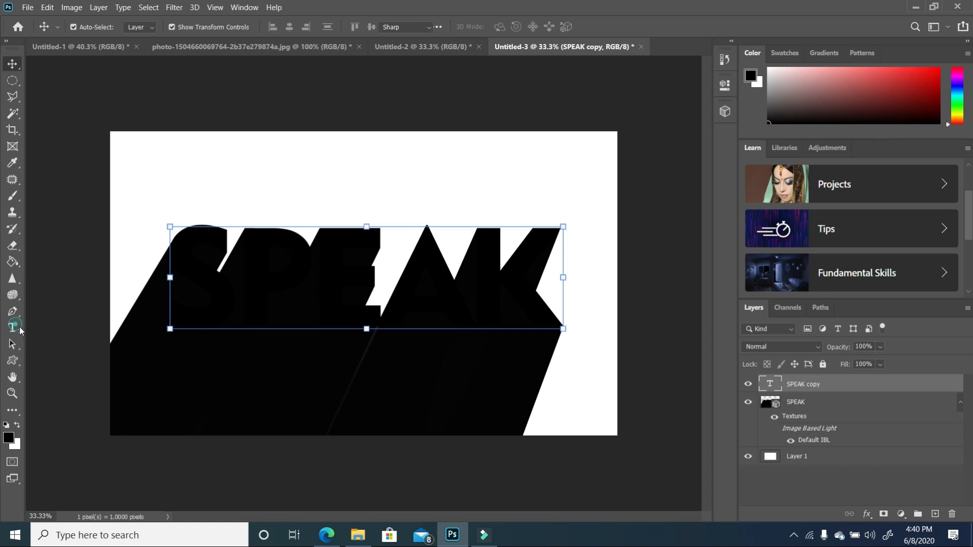
{"action": "left_click_drag", "start_coordinate": [541, 281], "coordinate": [222, 269]}
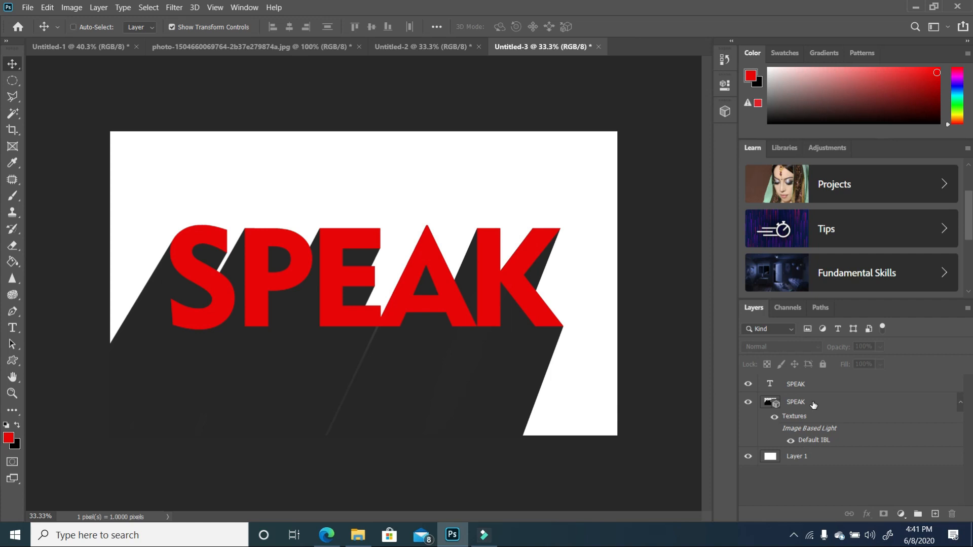
Load the 3D SPEAK layer's outline as a selection, add a new layer beneath the red text, and hide the 3D layer.
{"action": "left_click", "coordinate": [768, 404], "text": "ctrl"}
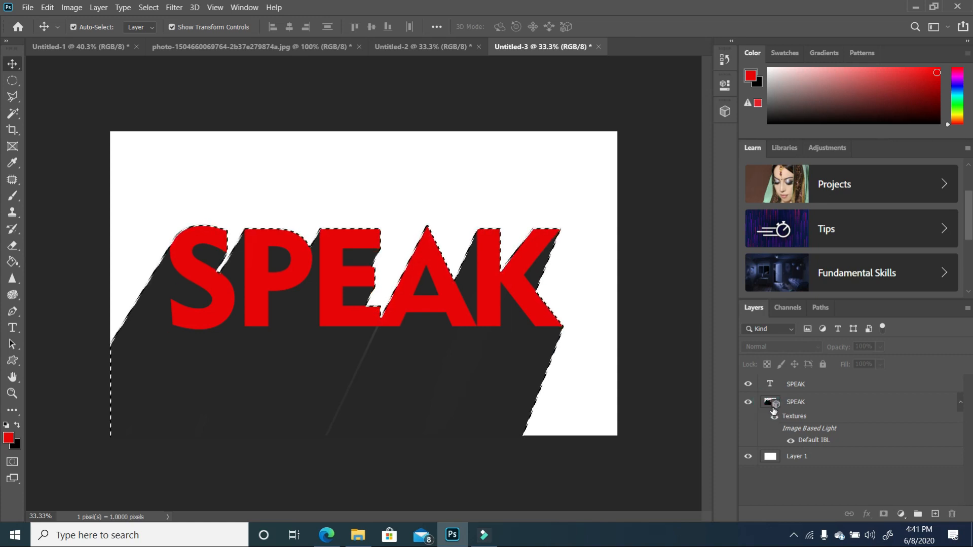
{"action": "left_click", "coordinate": [935, 515]}
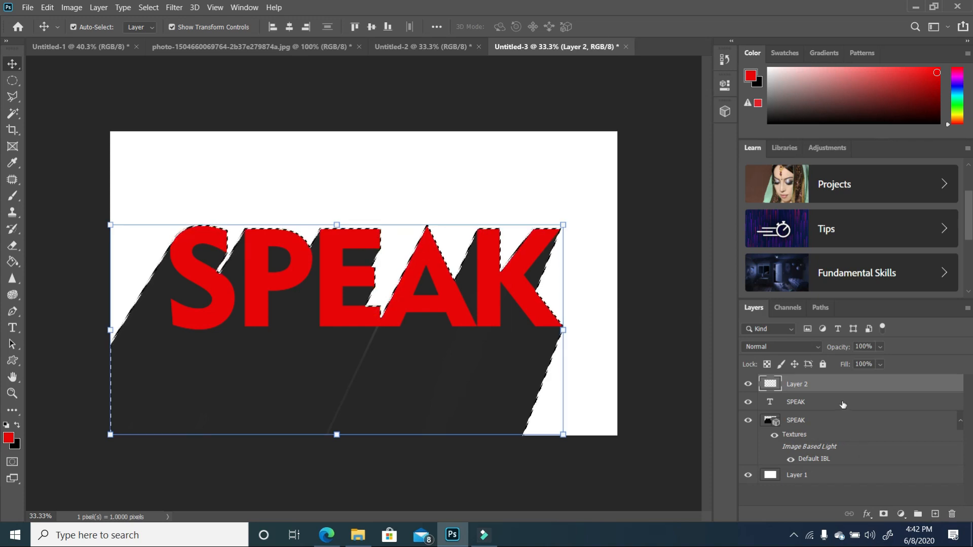
{"action": "left_click_drag", "start_coordinate": [824, 388], "coordinate": [819, 416]}
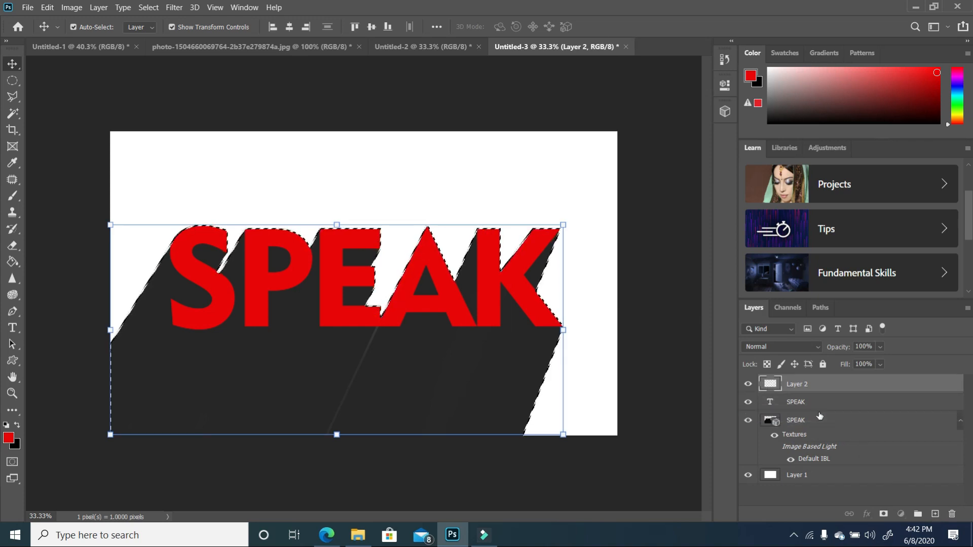
{"action": "left_click", "coordinate": [748, 421]}
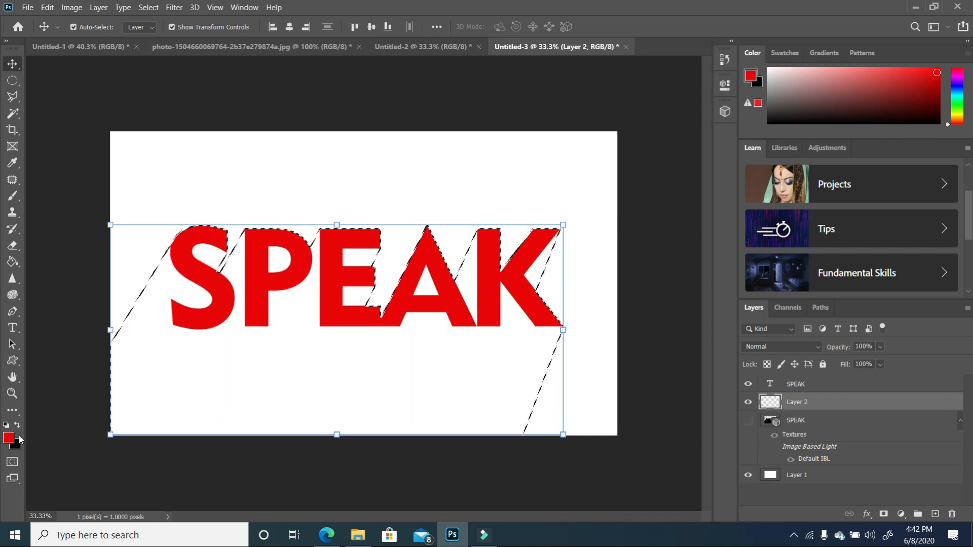
Fill the selected extrusion shape on Layer 2 with black using the Paint Bucket, and deselect it.
{"action": "left_click", "coordinate": [19, 426]}
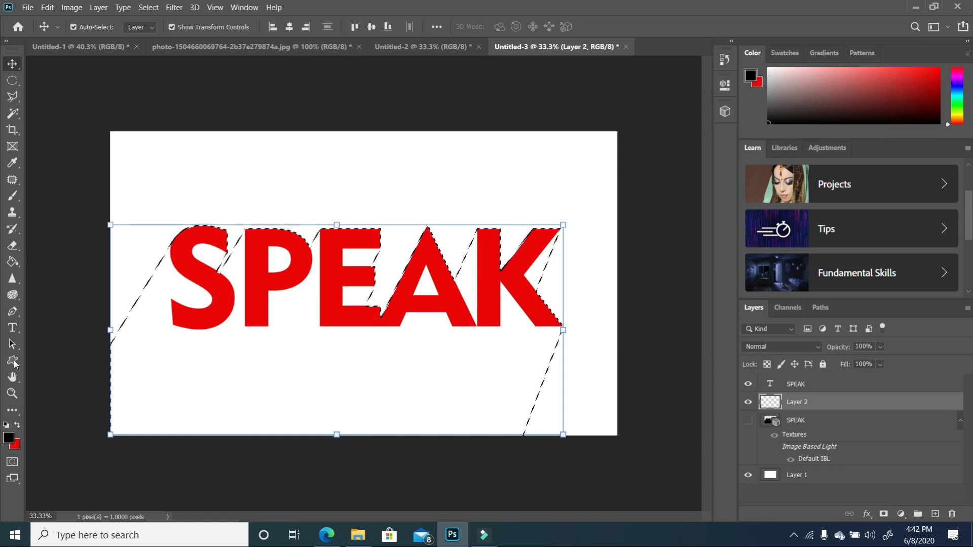
{"action": "left_click", "coordinate": [10, 261]}
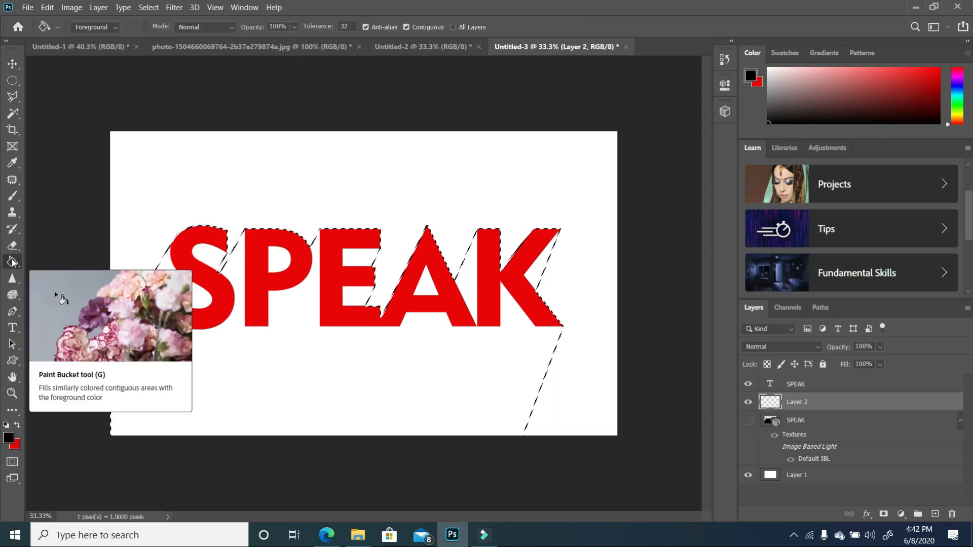
{"action": "left_click", "coordinate": [403, 381]}
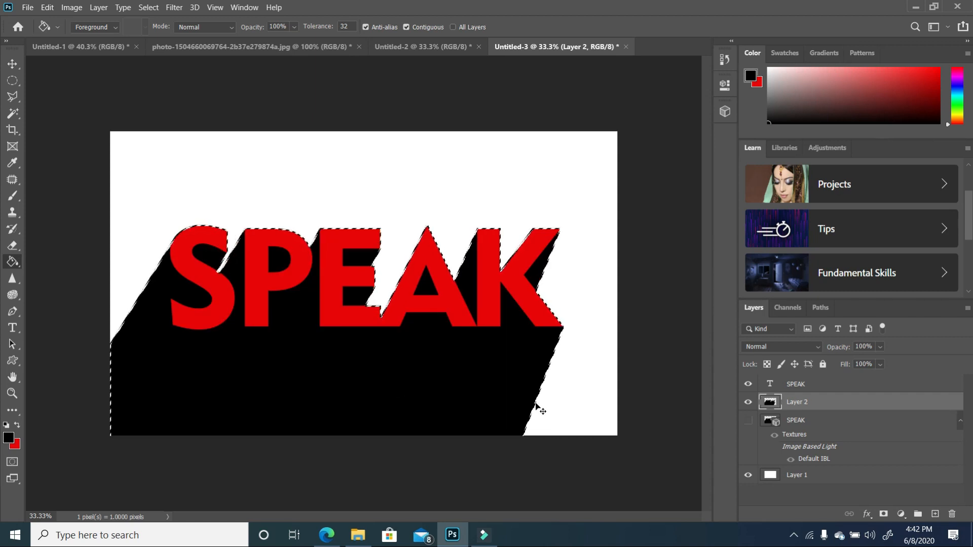
{"action": "key", "text": "ctrl+d"}
{"action": "key", "text": "v"}
{"action": "left_click", "coordinate": [324, 103]}
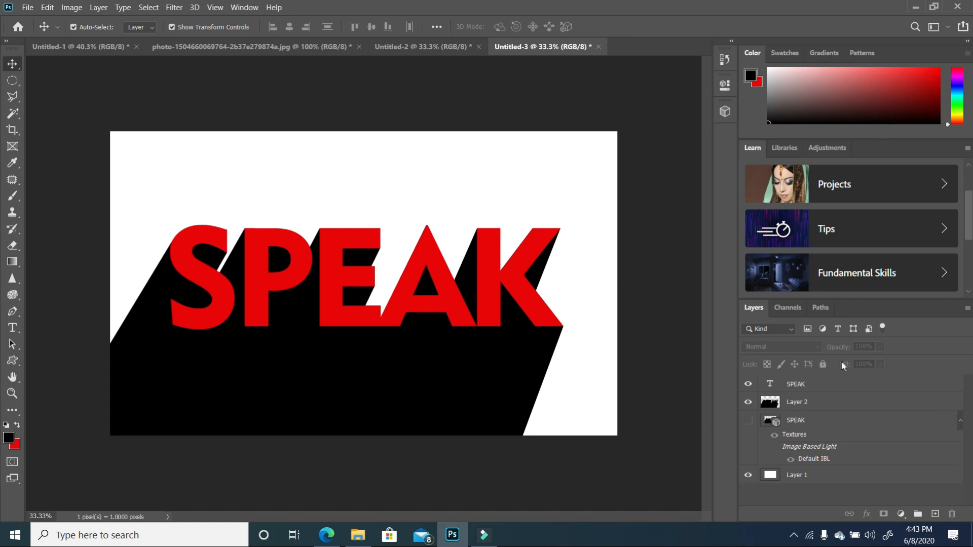
Add a mask to Layer 2, fade the shadow out towards the canvas's lower edge with a linear black-to-white gradient, and slightly lower the layer's opacity.
{"action": "left_click", "coordinate": [849, 389]}
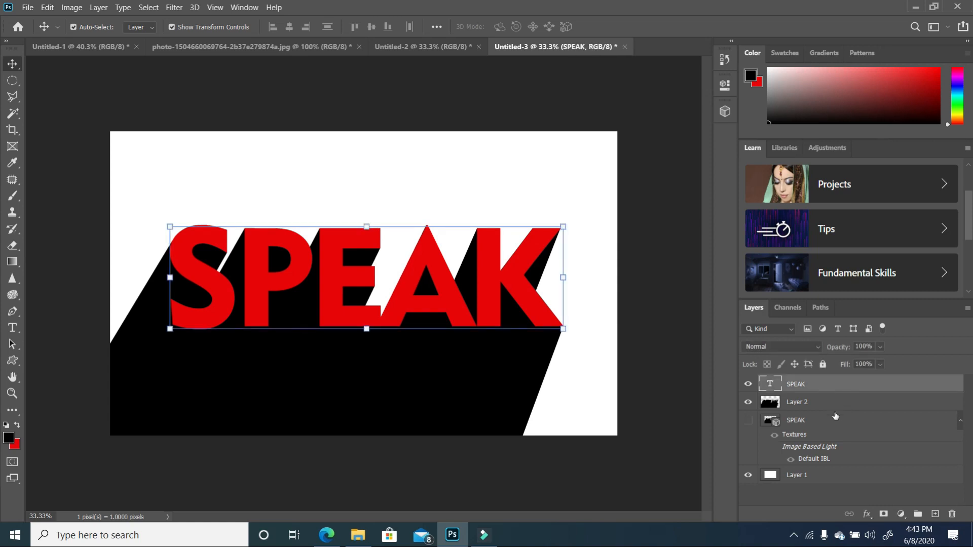
{"action": "left_click", "coordinate": [835, 408]}
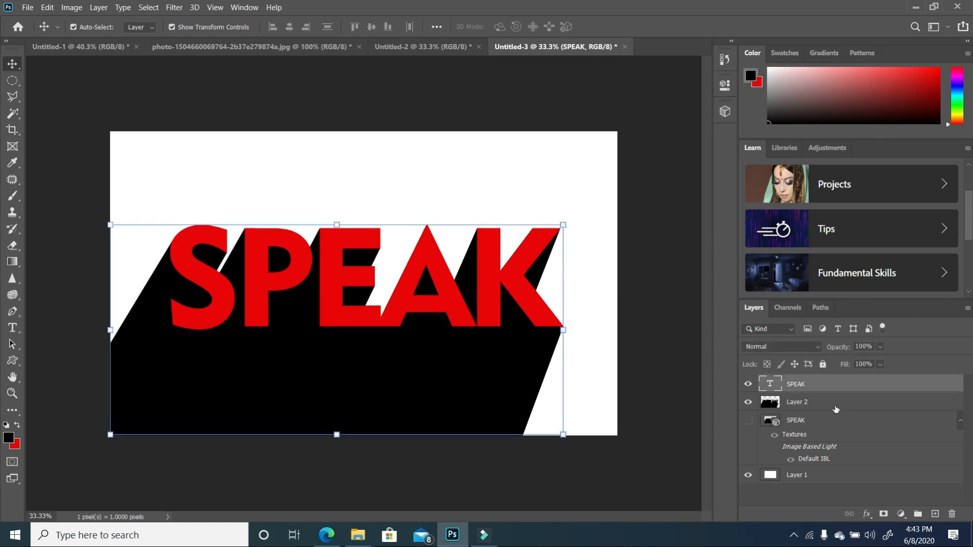
{"action": "left_click", "coordinate": [884, 514]}
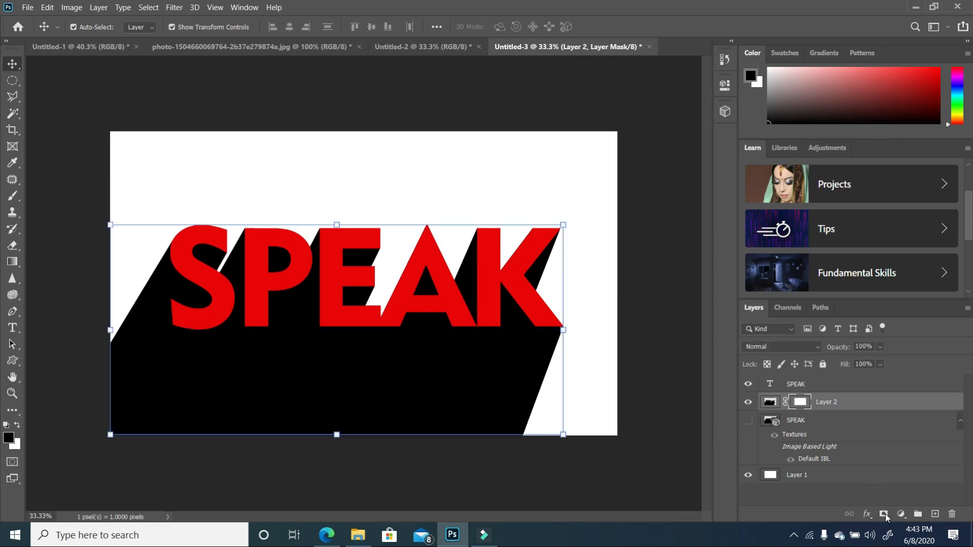
{"action": "left_click", "coordinate": [12, 262]}
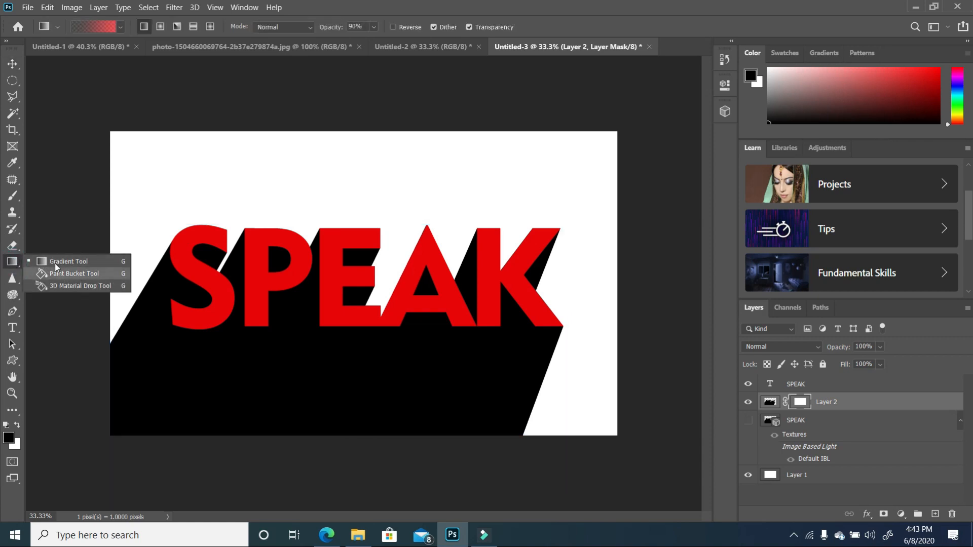
{"action": "left_click", "coordinate": [60, 262]}
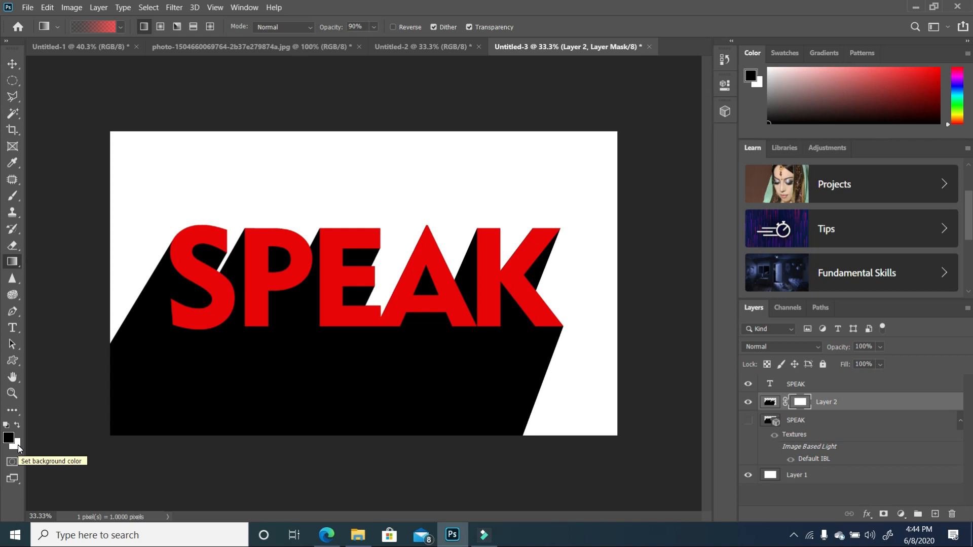
{"action": "left_click_drag", "start_coordinate": [274, 457], "coordinate": [354, 251]}
{"action": "left_click_drag", "start_coordinate": [348, 472], "coordinate": [347, 250]}
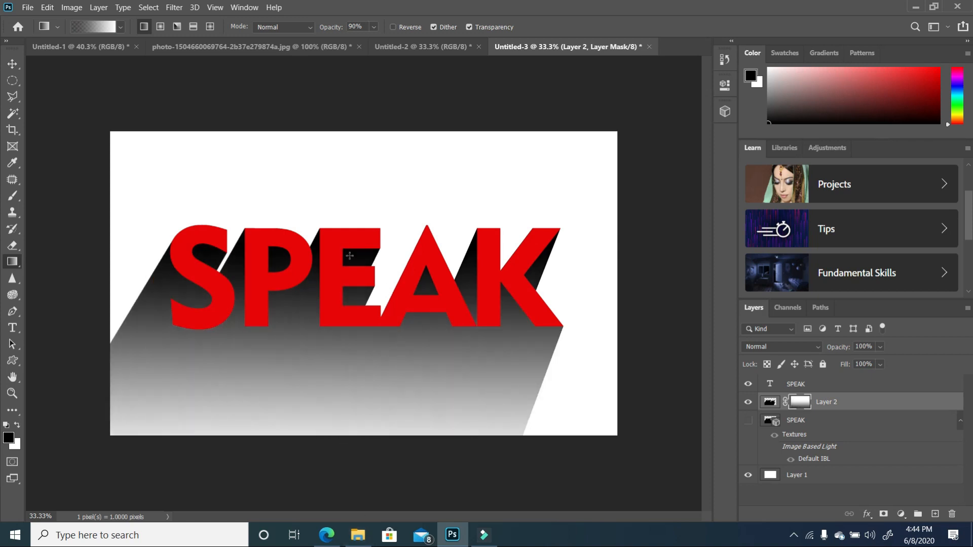
{"action": "left_click", "coordinate": [879, 348]}
{"action": "left_click_drag", "start_coordinate": [881, 359], "coordinate": [879, 360]}
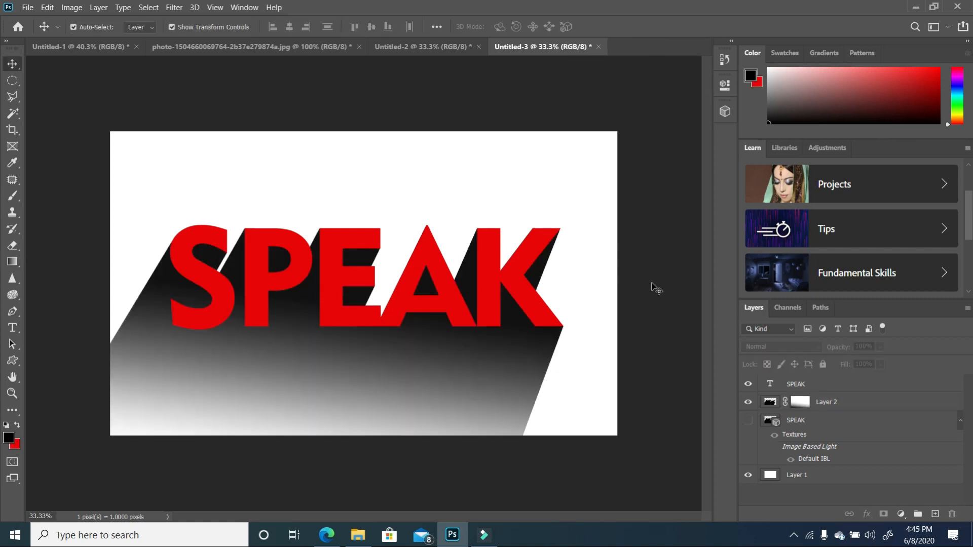
{"action": "left_click", "coordinate": [358, 535]}
{"action": "left_click", "coordinate": [563, 365]}
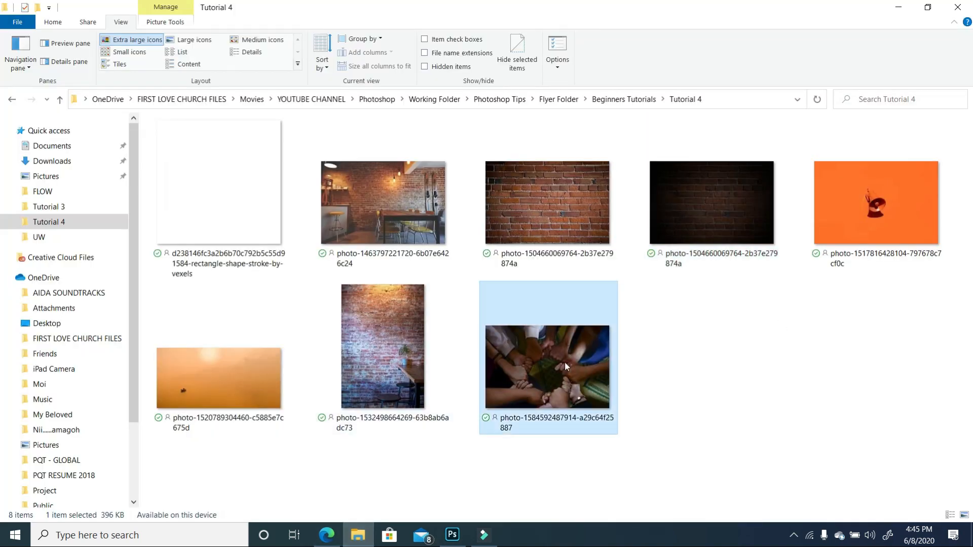
{"action": "right_click", "coordinate": [564, 362]}
{"action": "mouse_move", "coordinate": [653, 349]}
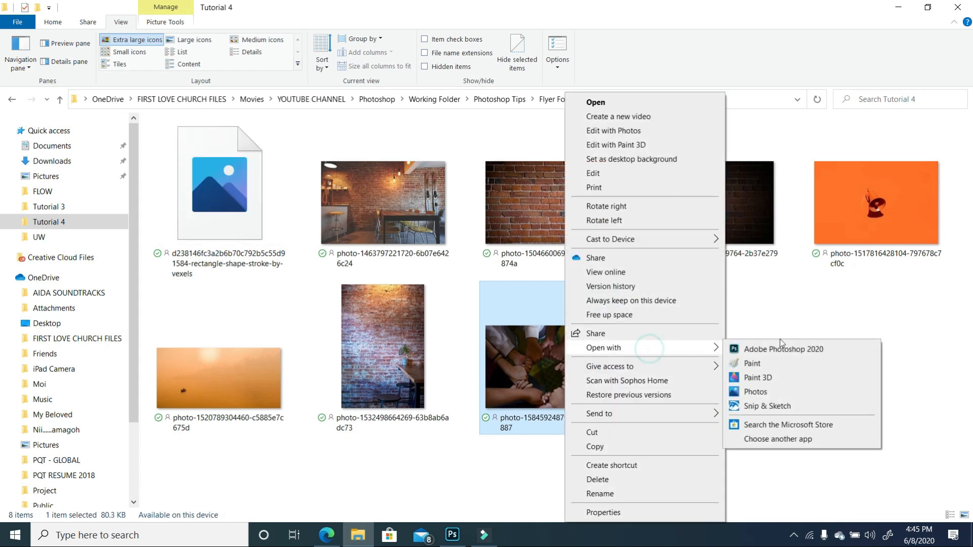
{"action": "left_click", "coordinate": [780, 349]}
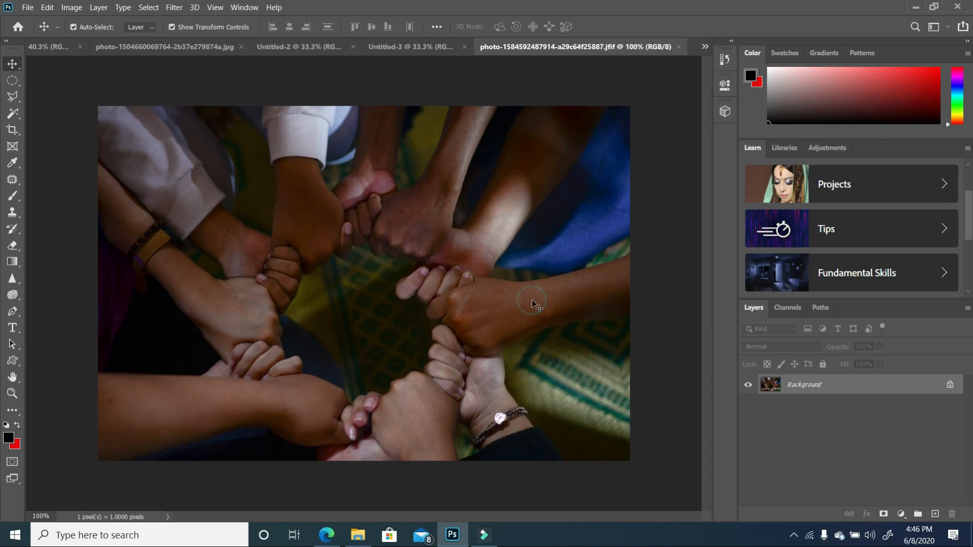
Convert the joined-fists photo to black and white with the Default preset.
{"action": "left_click", "coordinate": [72, 8]}
{"action": "mouse_move", "coordinate": [127, 37]}
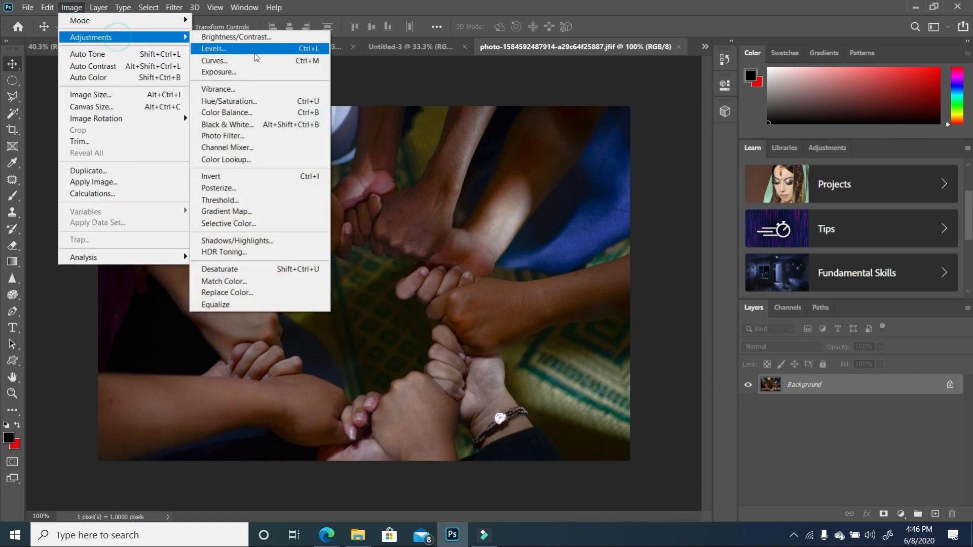
{"action": "left_click", "coordinate": [252, 126]}
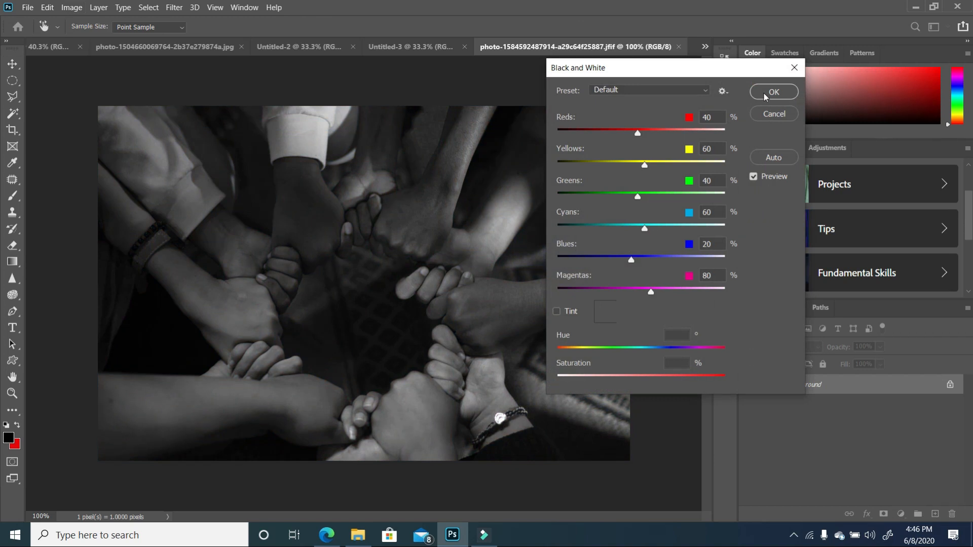
{"action": "left_click", "coordinate": [766, 94]}
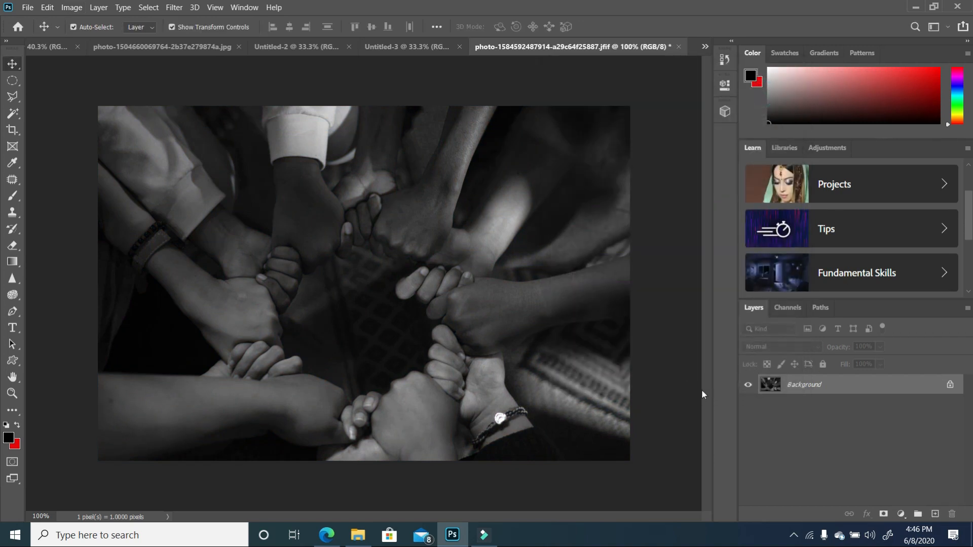
Add a black-to-transparent Gradient Fill layer over the photo with Radial style, reversed, at 243% scale.
{"action": "left_click", "coordinate": [901, 514]}
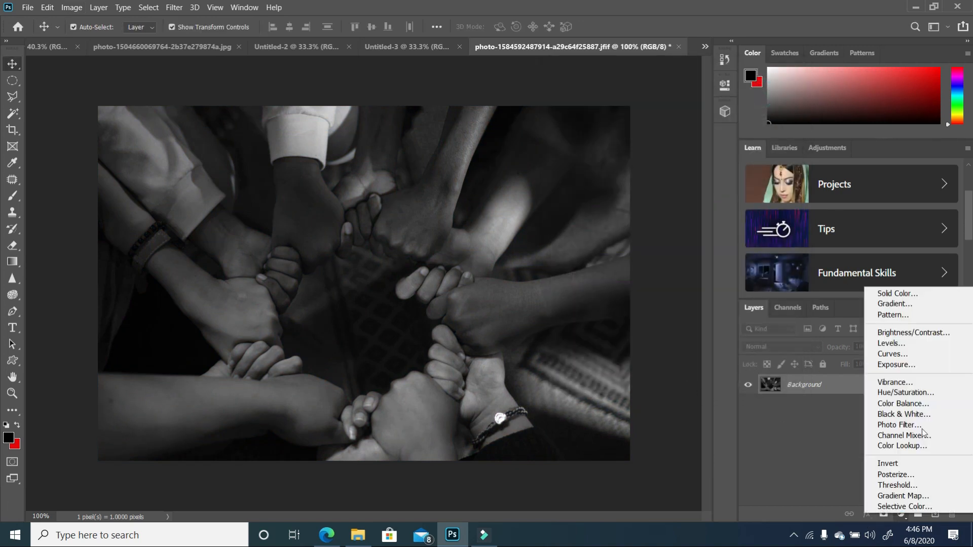
{"action": "left_click", "coordinate": [907, 304]}
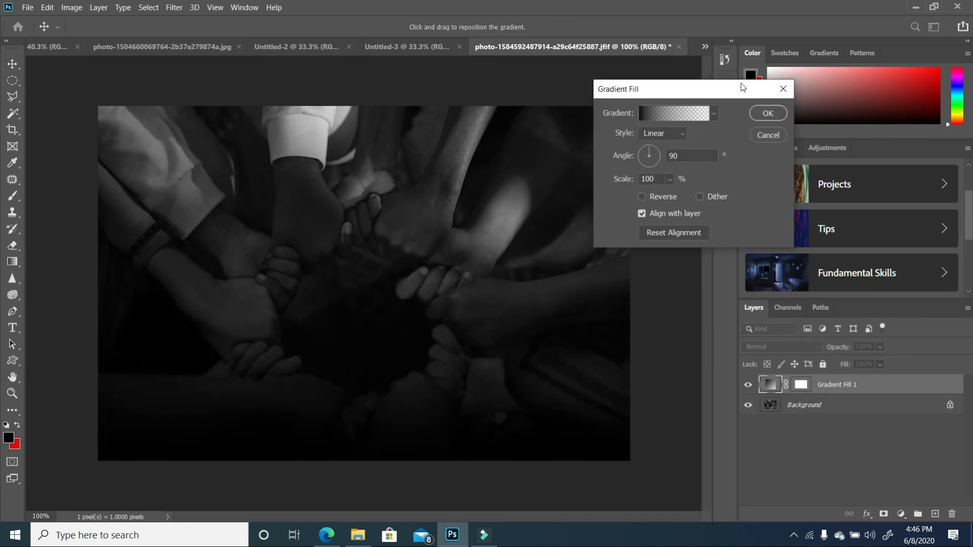
{"action": "left_click", "coordinate": [662, 134]}
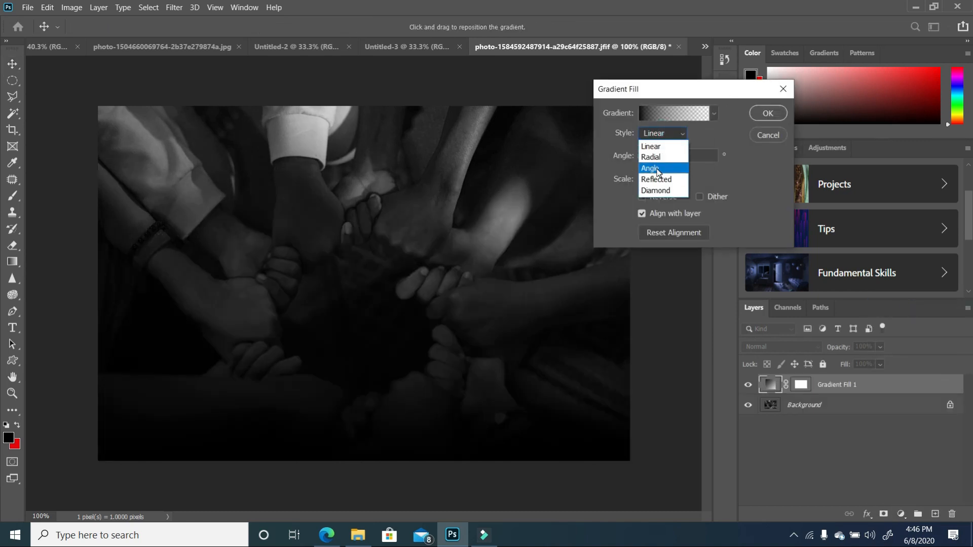
{"action": "left_click", "coordinate": [662, 158]}
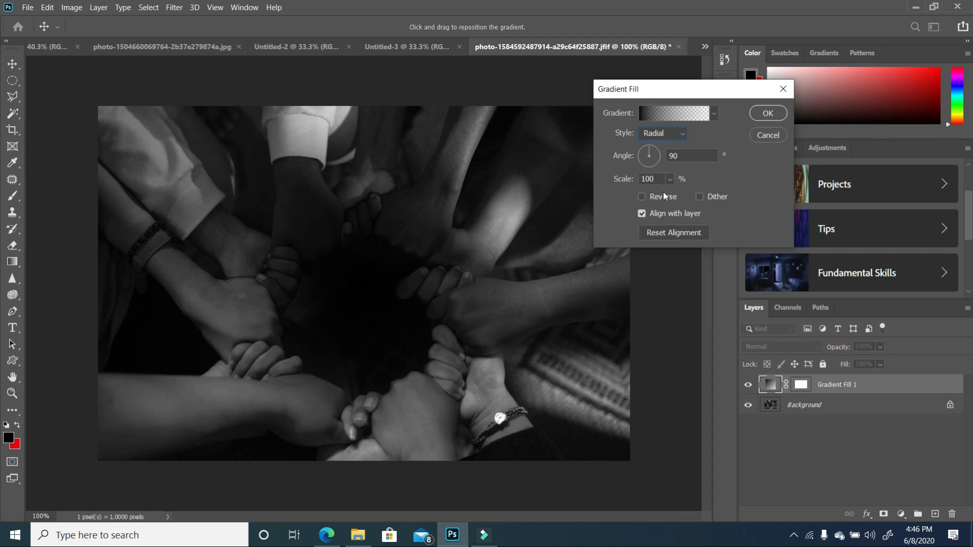
{"action": "left_click", "coordinate": [644, 196]}
{"action": "left_click", "coordinate": [670, 180]}
{"action": "left_click_drag", "start_coordinate": [676, 195], "coordinate": [682, 196]}
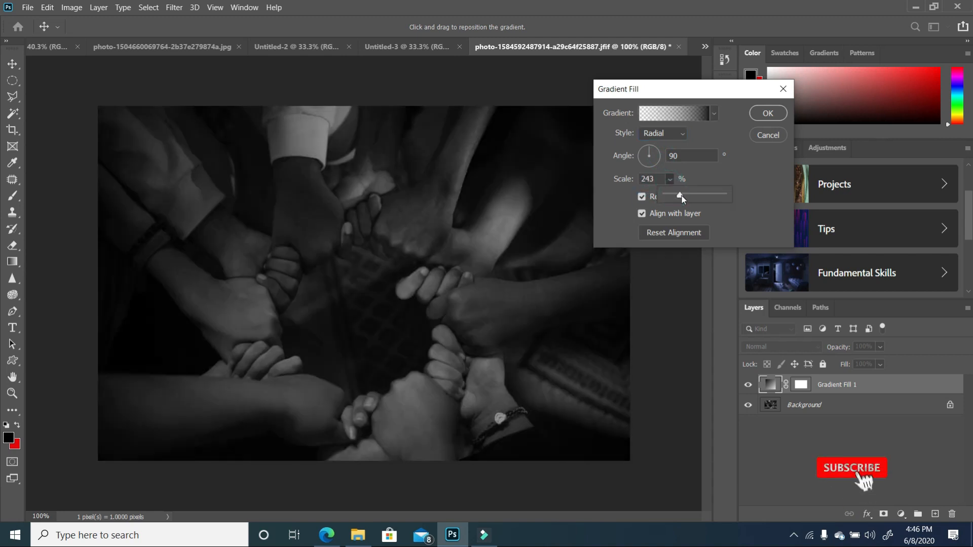
{"action": "left_click", "coordinate": [765, 114]}
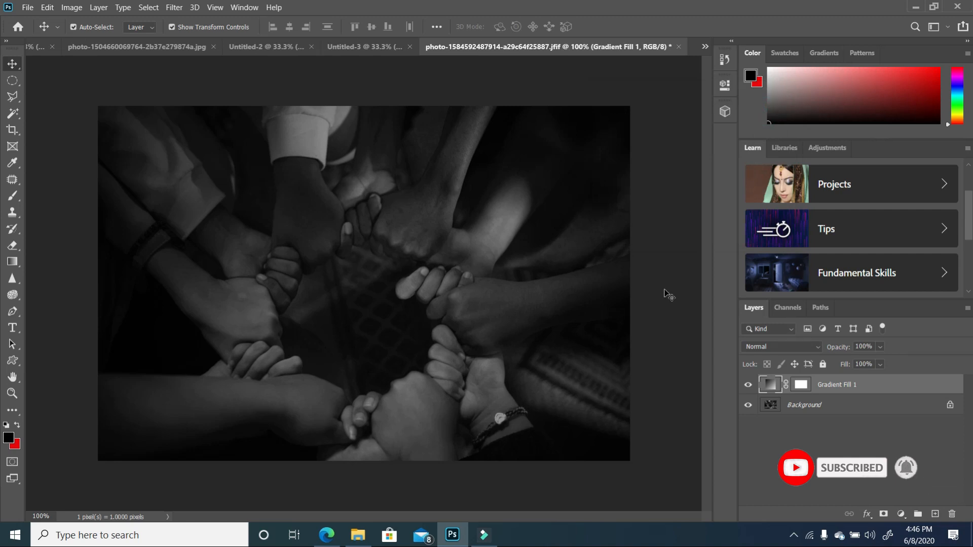
Add the text PEACE in red and move it to the lower-left area of the photo.
{"action": "left_click", "coordinate": [17, 425]}
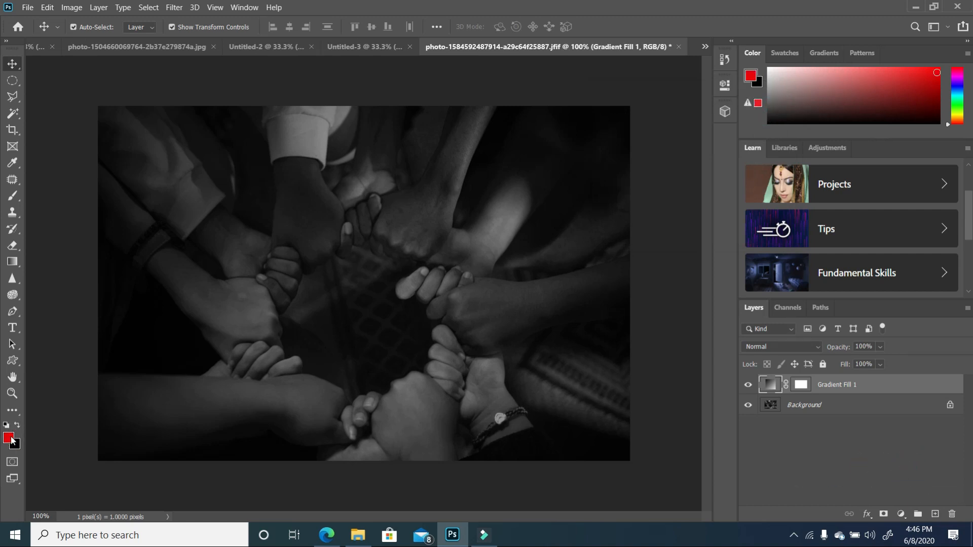
{"action": "left_click", "coordinate": [12, 328]}
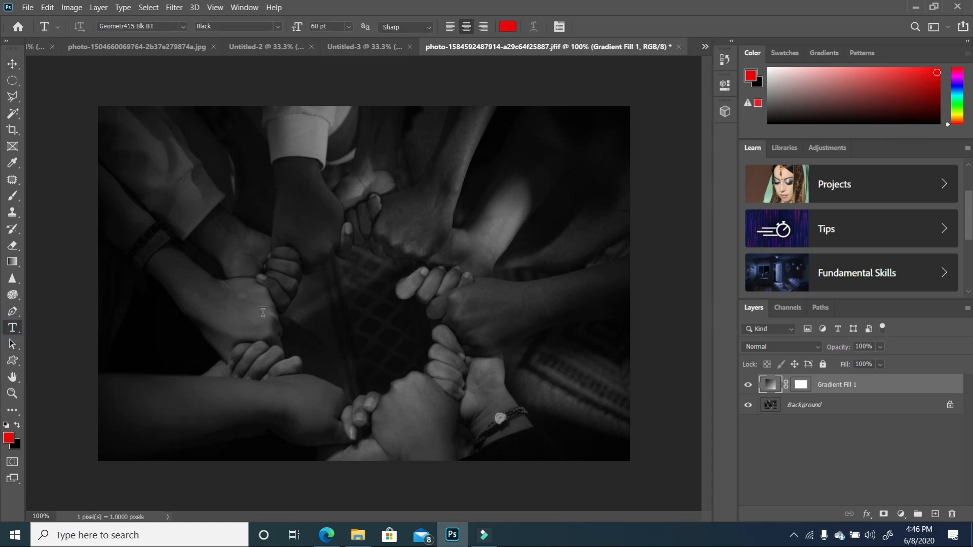
{"action": "left_click", "coordinate": [259, 285]}
{"action": "type", "text": "PEACE"}
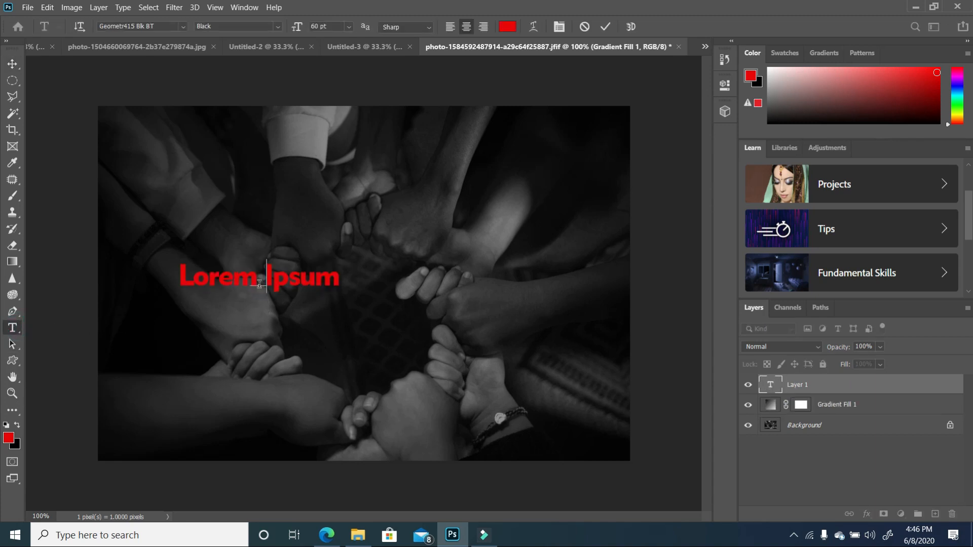
{"action": "left_click", "coordinate": [12, 64]}
{"action": "left_click_drag", "start_coordinate": [234, 288], "coordinate": [183, 373]}
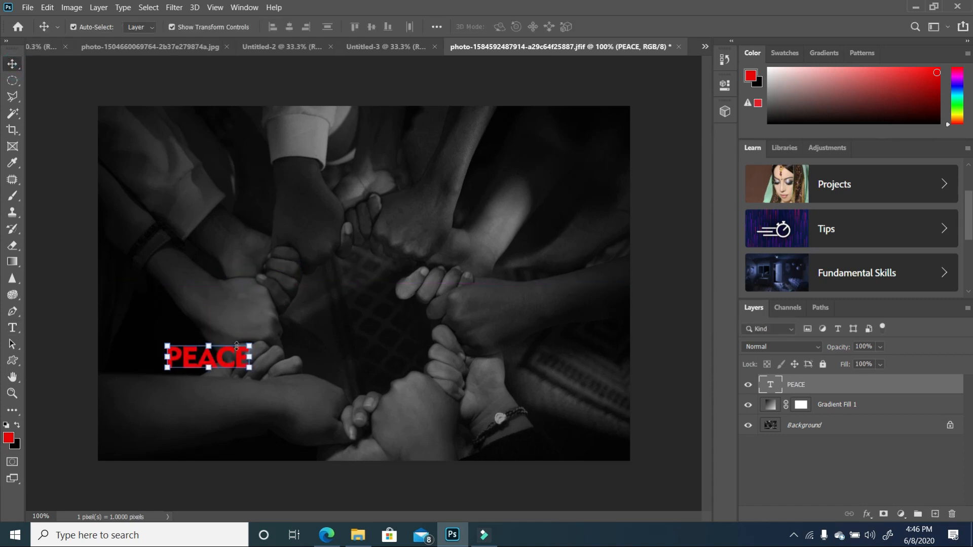
Enlarge the red PEACE text to about three quarters of the photo's width and centre it on the photo.
{"action": "left_click_drag", "start_coordinate": [253, 335], "coordinate": [628, 150]}
{"action": "left_click_drag", "start_coordinate": [501, 325], "coordinate": [457, 326]}
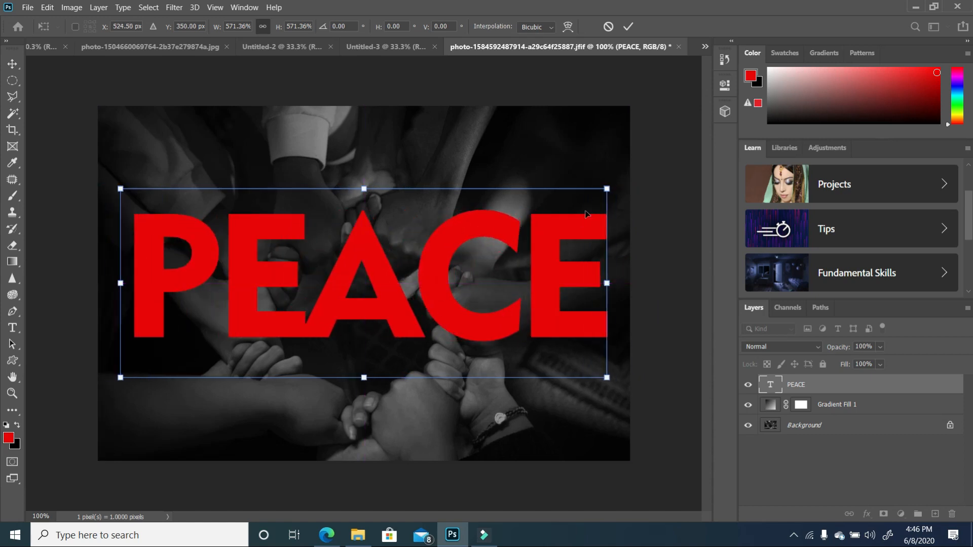
{"action": "left_click_drag", "start_coordinate": [606, 188], "coordinate": [549, 219]}
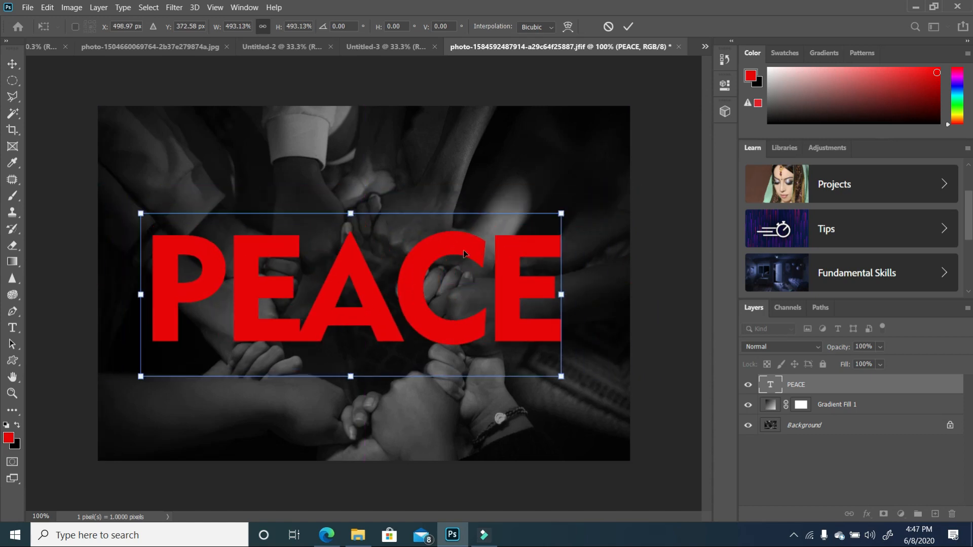
{"action": "double_click", "coordinate": [463, 250]}
{"action": "left_click_drag", "start_coordinate": [465, 248], "coordinate": [472, 245]}
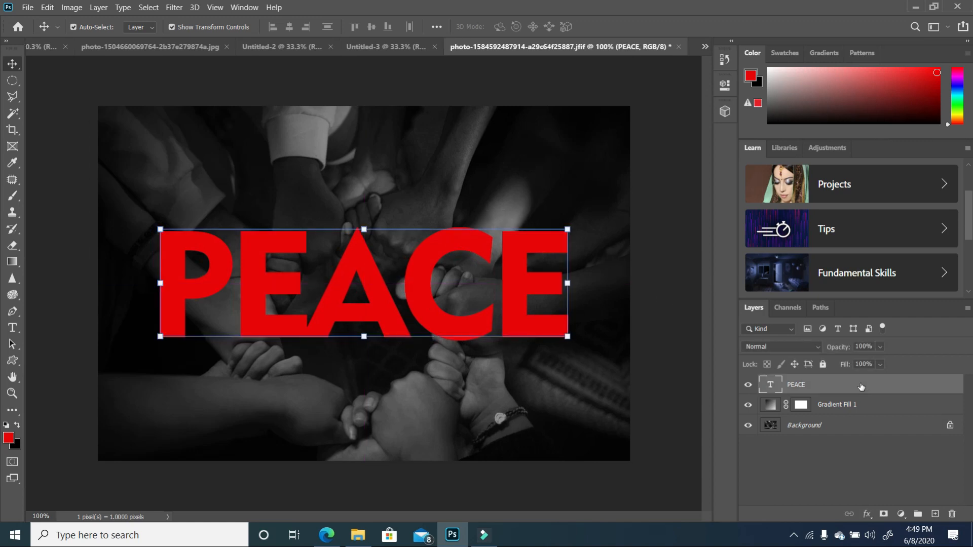
Duplicate the PEACE layer, hide the original, and reduce the copy's Fill to 0%.
{"action": "left_click_drag", "start_coordinate": [957, 386], "coordinate": [936, 514]}
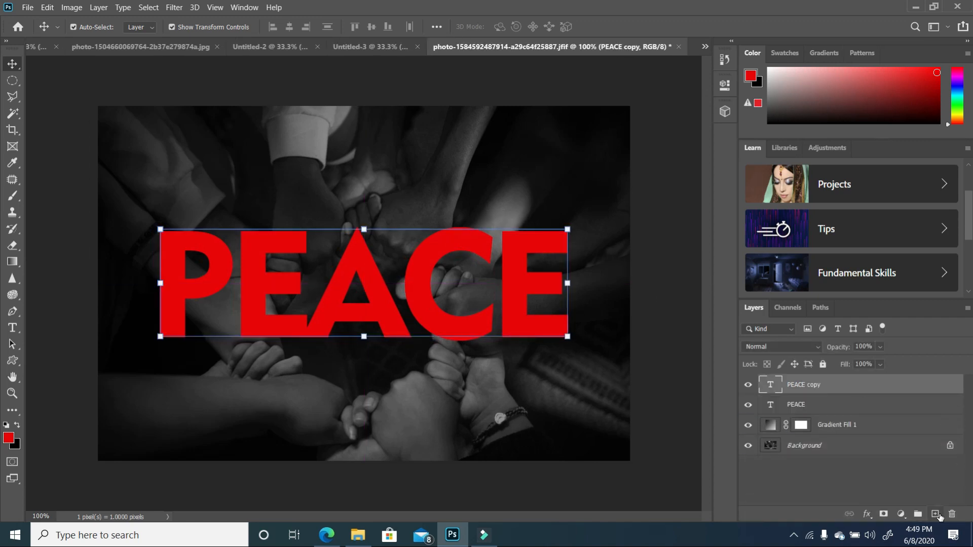
{"action": "key", "text": "Delete"}
{"action": "left_click_drag", "start_coordinate": [862, 390], "coordinate": [936, 514]}
{"action": "left_click", "coordinate": [753, 405]}
{"action": "left_click", "coordinate": [882, 366]}
{"action": "left_click_drag", "start_coordinate": [838, 382], "coordinate": [833, 385]}
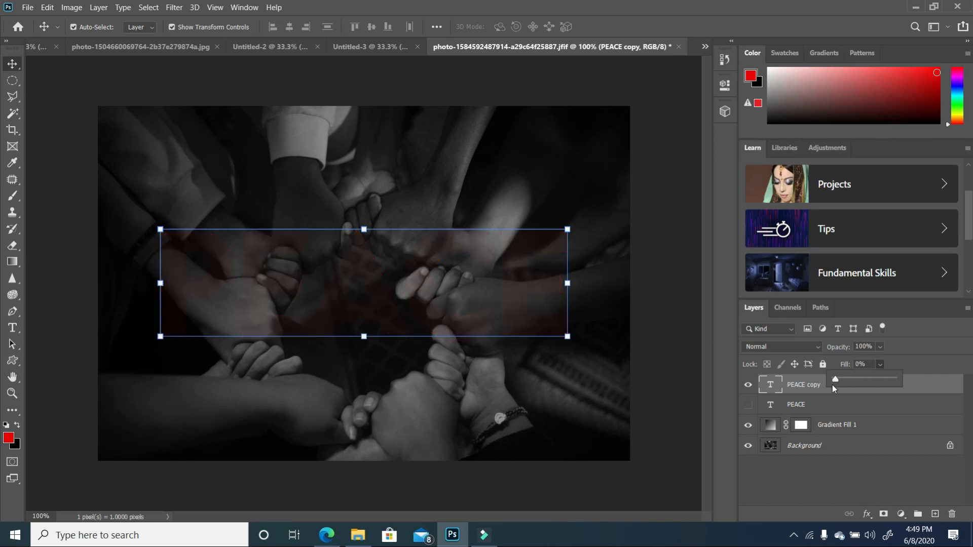
{"action": "left_click", "coordinate": [842, 471]}
Add a Stroke layer style to the PEACE copy layer.
{"action": "right_click", "coordinate": [855, 383]}
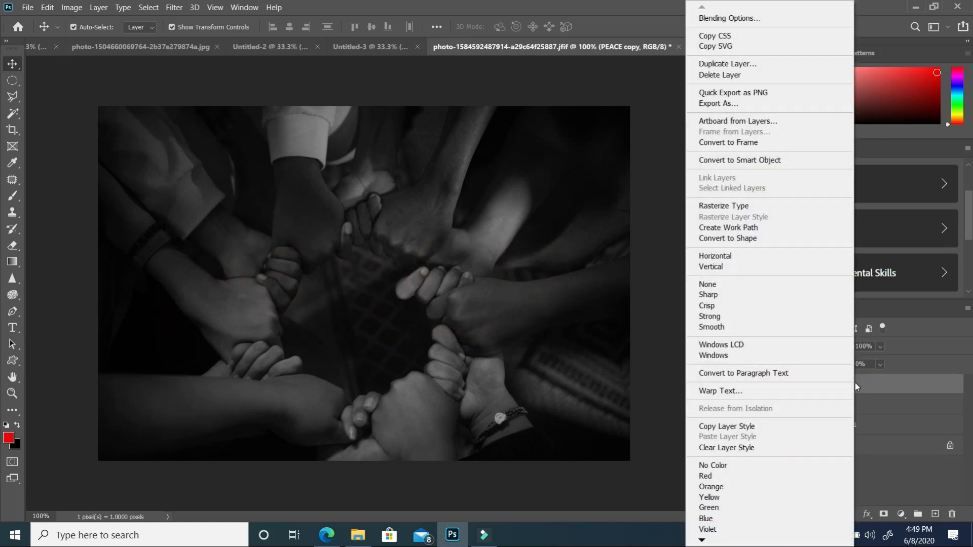
{"action": "left_click", "coordinate": [715, 19]}
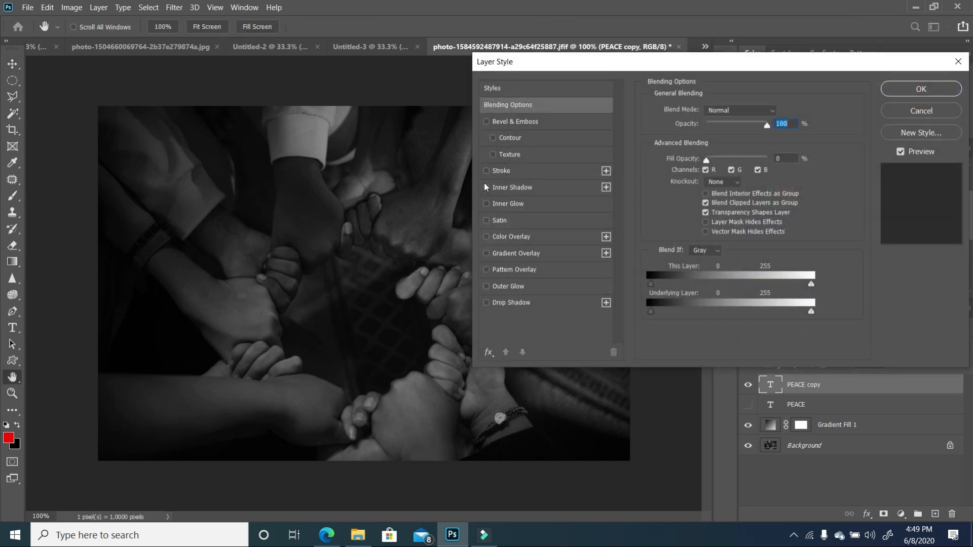
{"action": "left_click", "coordinate": [487, 172]}
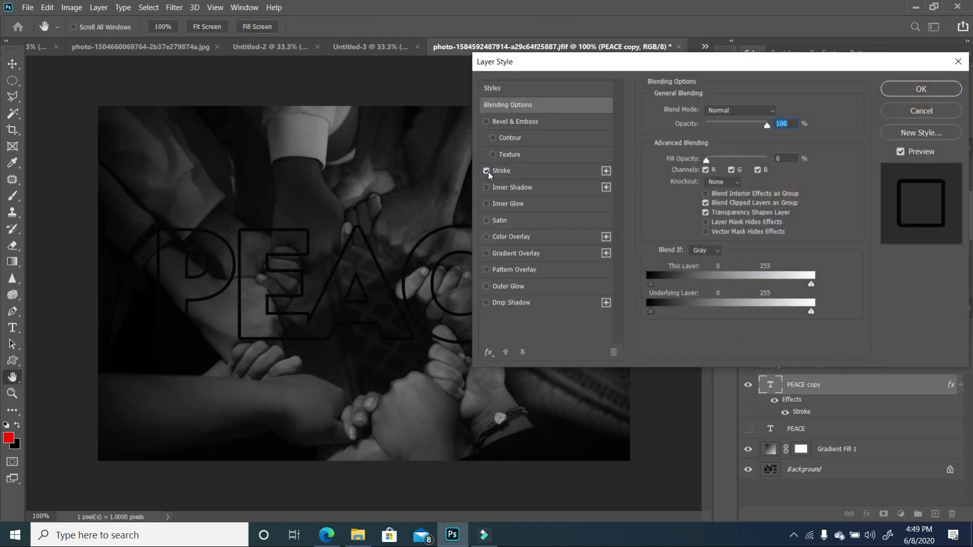
{"action": "left_click", "coordinate": [537, 171]}
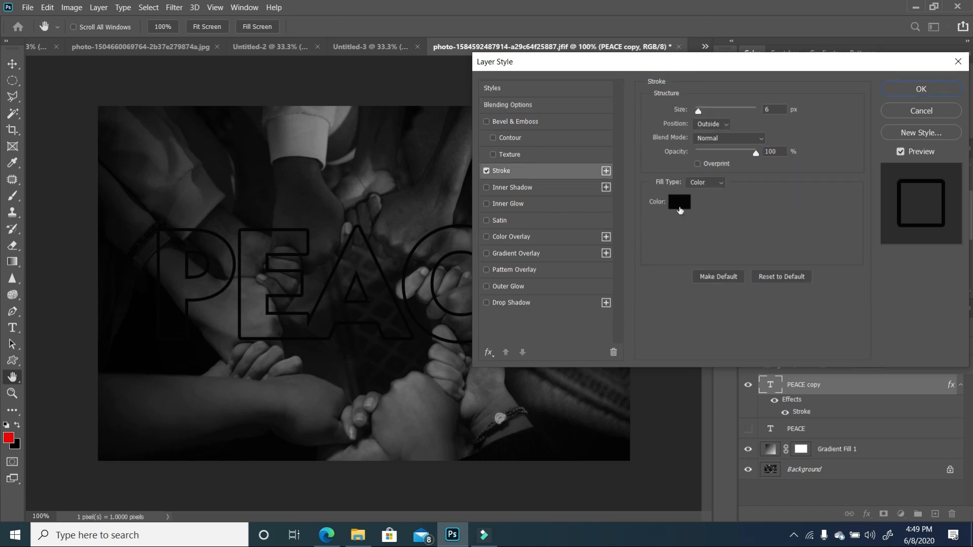
Set the stroke colour of the PEACE copy to bright red fb0505 and apply the layer style.
{"action": "left_click", "coordinate": [679, 202]}
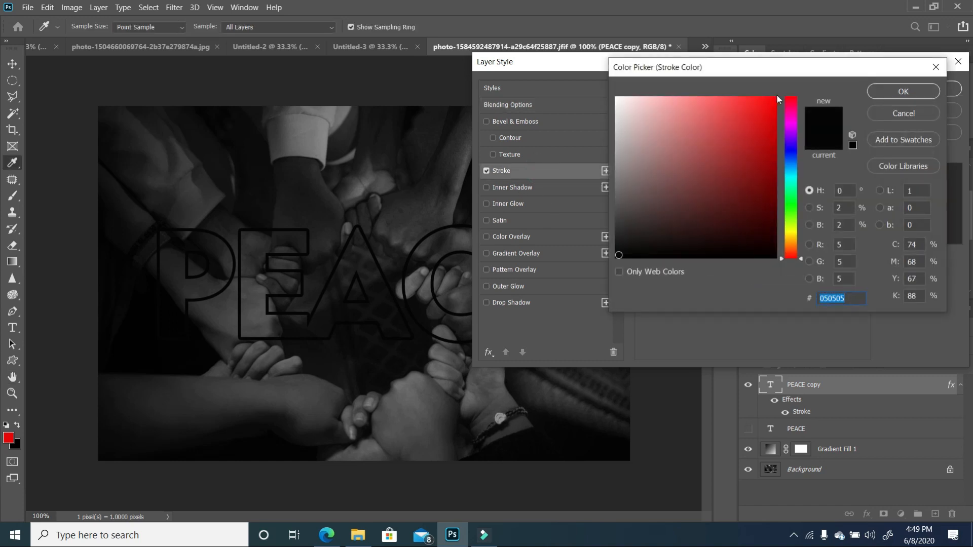
{"action": "left_click", "coordinate": [774, 99]}
{"action": "left_click", "coordinate": [773, 127]}
{"action": "left_click", "coordinate": [769, 142]}
{"action": "left_click", "coordinate": [764, 158]}
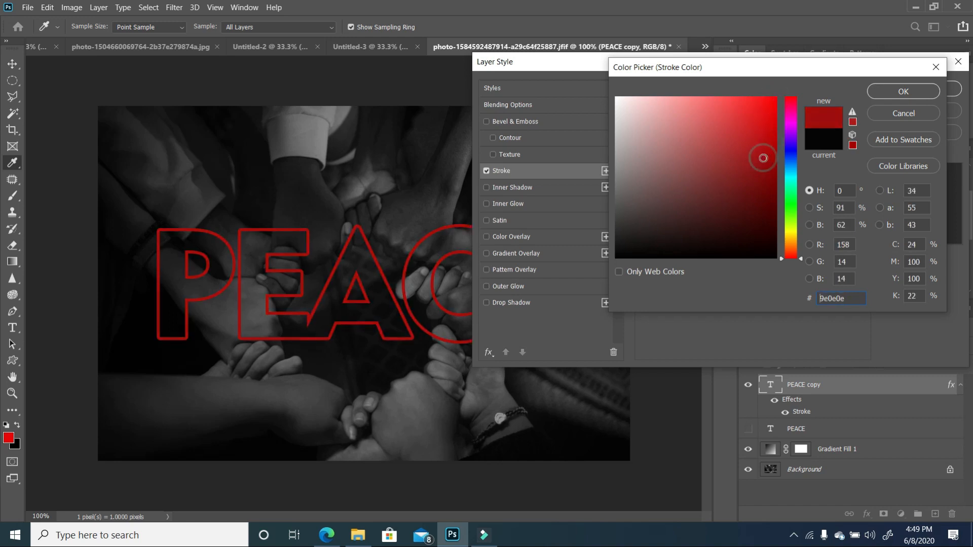
{"action": "left_click", "coordinate": [617, 95]}
{"action": "left_click", "coordinate": [617, 95]}
{"action": "left_click", "coordinate": [775, 97]}
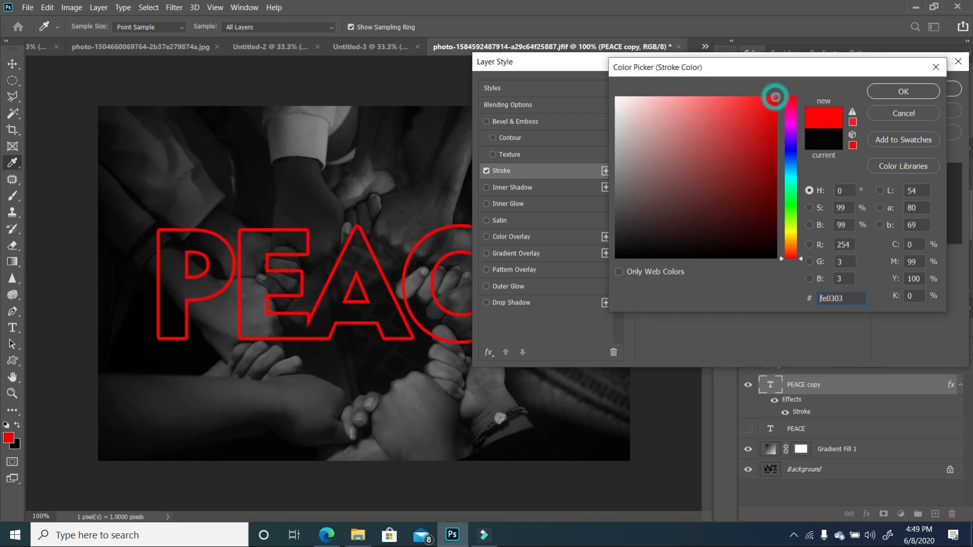
{"action": "left_click", "coordinate": [771, 125]}
{"action": "left_click", "coordinate": [774, 104]}
{"action": "left_click", "coordinate": [924, 91]}
{"action": "left_click", "coordinate": [924, 89]}
{"action": "left_click", "coordinate": [683, 280]}
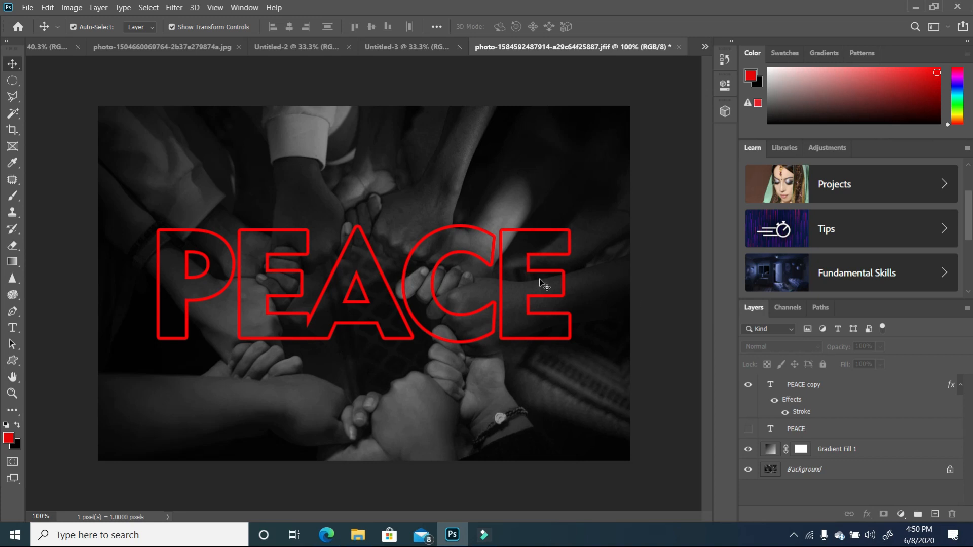
Reduce the stroke size of the PEACE copy outline to 1 px.
{"action": "left_click", "coordinate": [557, 277]}
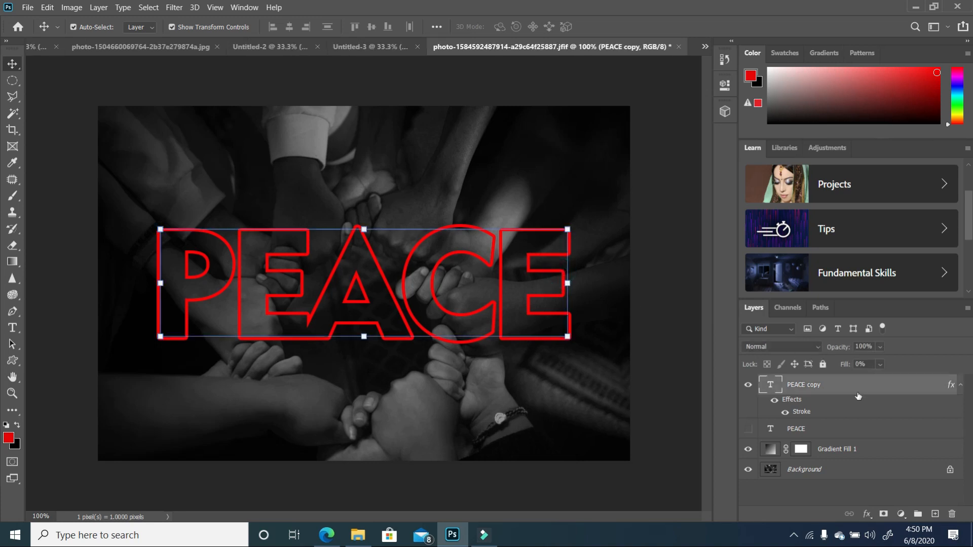
{"action": "right_click", "coordinate": [862, 386]}
{"action": "left_click", "coordinate": [779, 19]}
{"action": "left_click", "coordinate": [534, 172]}
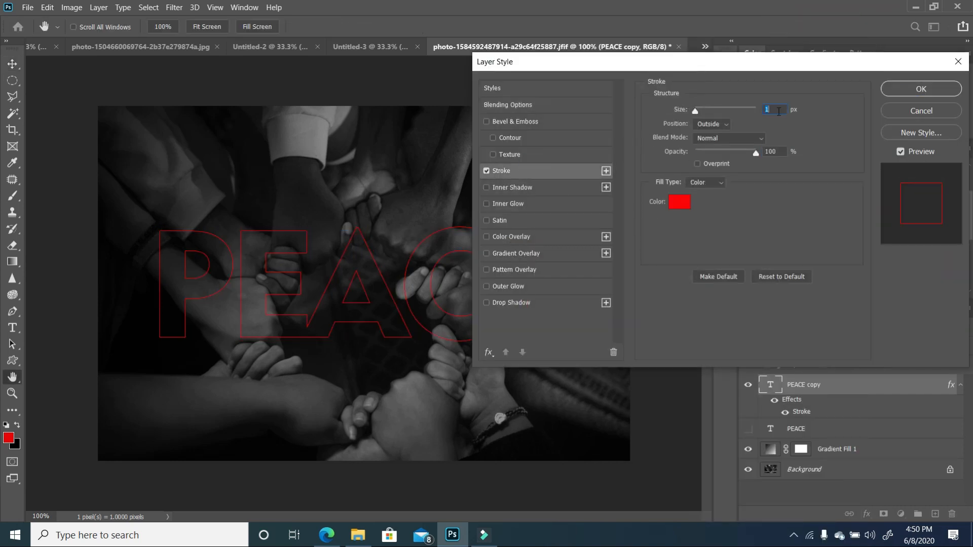
{"action": "left_click", "coordinate": [899, 89]}
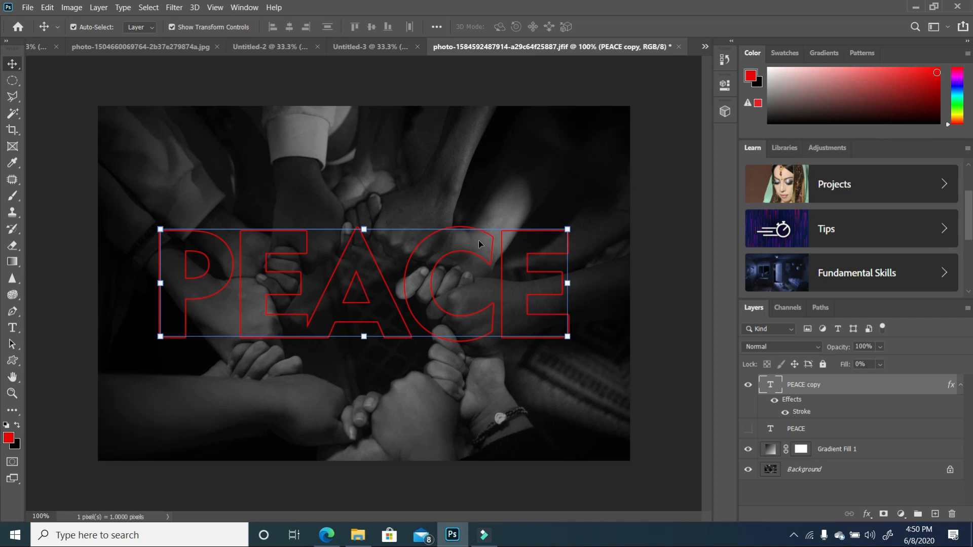
{"action": "left_click", "coordinate": [649, 260]}
Duplicate the outlined PEACE copy layer and change the duplicate's stroke colour to near-white fcfbfb.
{"action": "left_click_drag", "start_coordinate": [868, 388], "coordinate": [936, 514]}
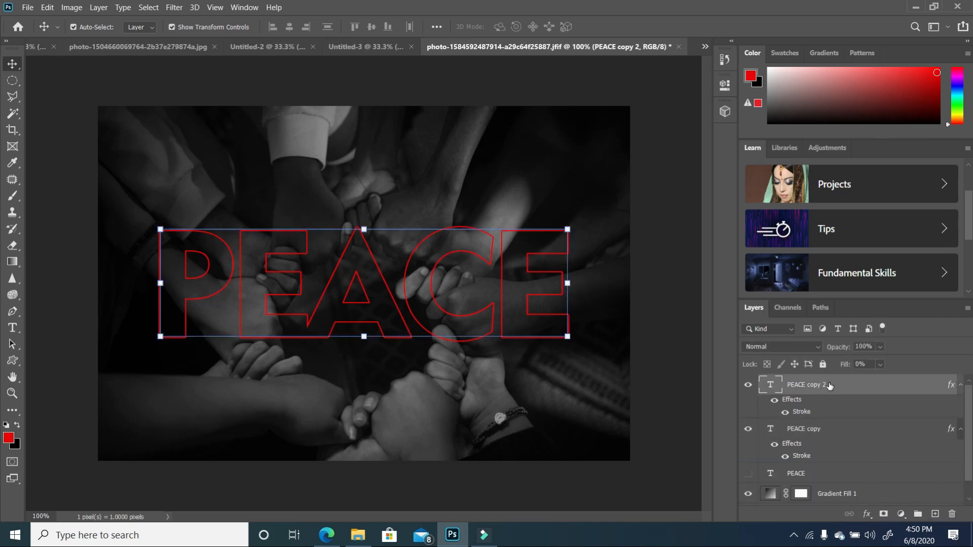
{"action": "right_click", "coordinate": [832, 387]}
{"action": "left_click", "coordinate": [710, 17]}
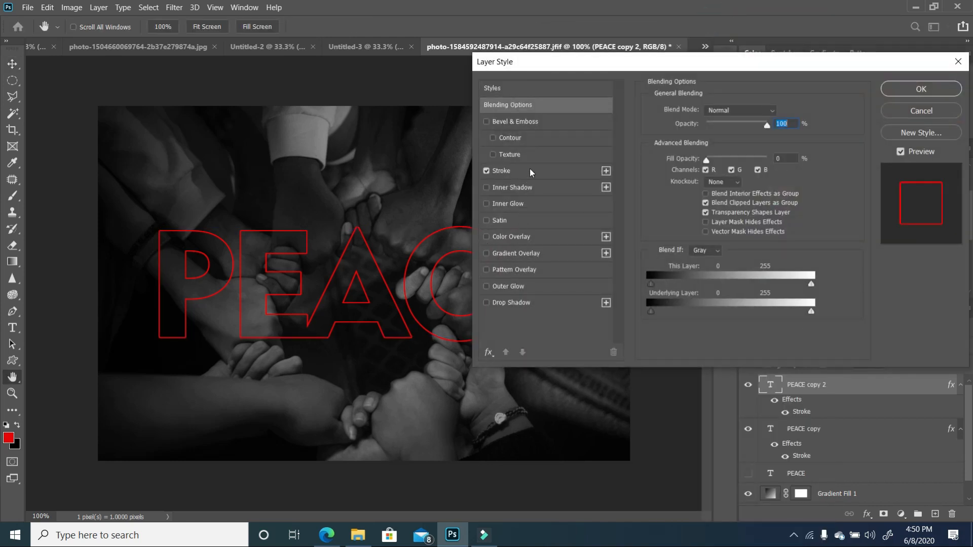
{"action": "left_click", "coordinate": [531, 173]}
{"action": "left_click", "coordinate": [680, 202]}
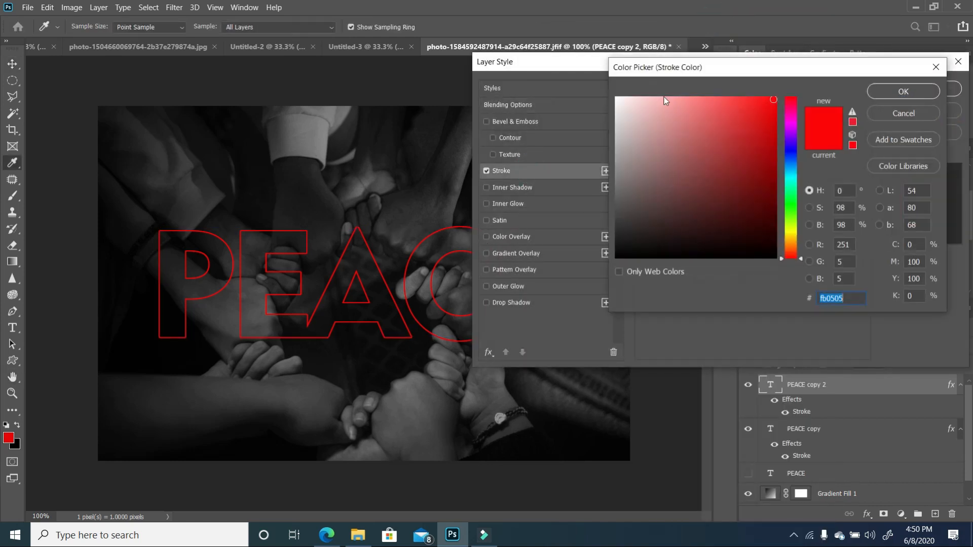
{"action": "left_click", "coordinate": [617, 98]}
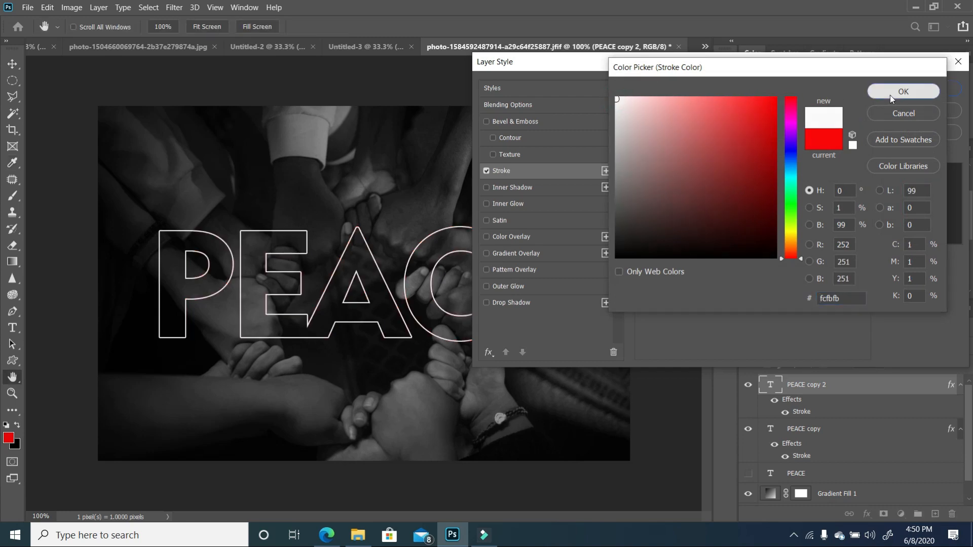
{"action": "left_click", "coordinate": [890, 96]}
{"action": "left_click_drag", "start_coordinate": [707, 68], "coordinate": [586, 71]}
{"action": "left_click", "coordinate": [799, 92]}
Move the white outlined PEACE directly above the red one and place a duplicate of it directly below.
{"action": "key", "text": "v"}
{"action": "left_click_drag", "start_coordinate": [464, 324], "coordinate": [465, 216]}
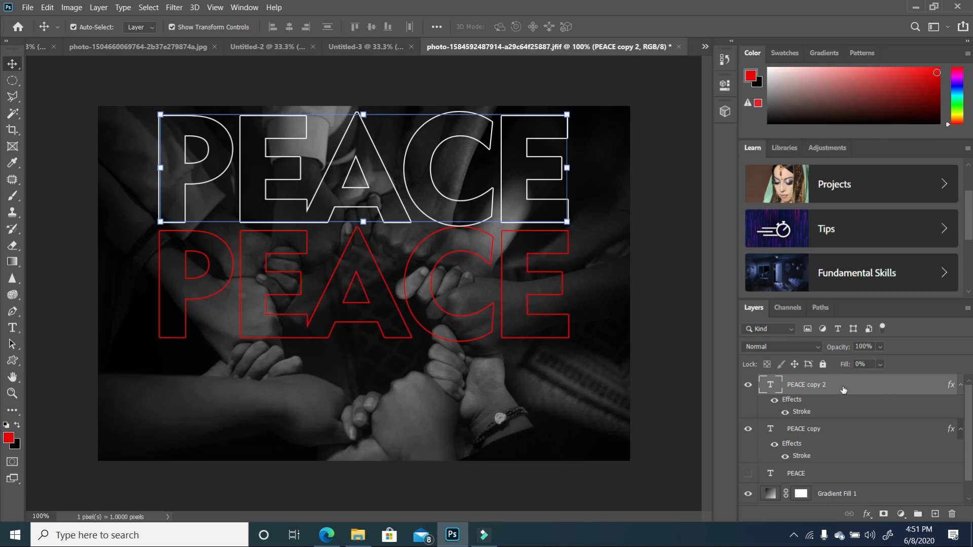
{"action": "left_click_drag", "start_coordinate": [840, 389], "coordinate": [933, 515]}
{"action": "left_click_drag", "start_coordinate": [479, 196], "coordinate": [483, 440]}
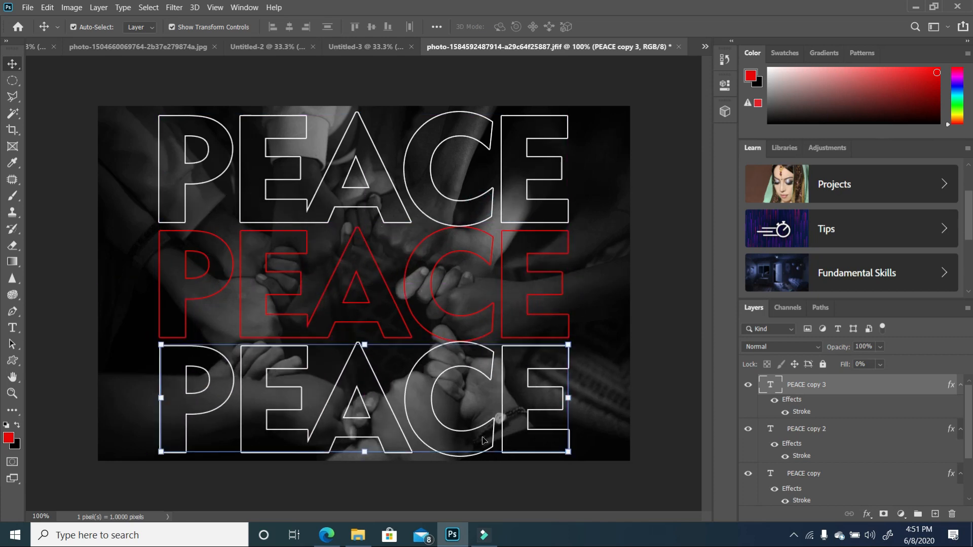
{"action": "left_click", "coordinate": [483, 440]}
Show the original solid red PEACE layer and raise the Fill of the lowest outlined PEACE to 100%.
{"action": "scroll", "coordinate": [800, 471], "scroll_direction": "down", "scroll_amount": 3}
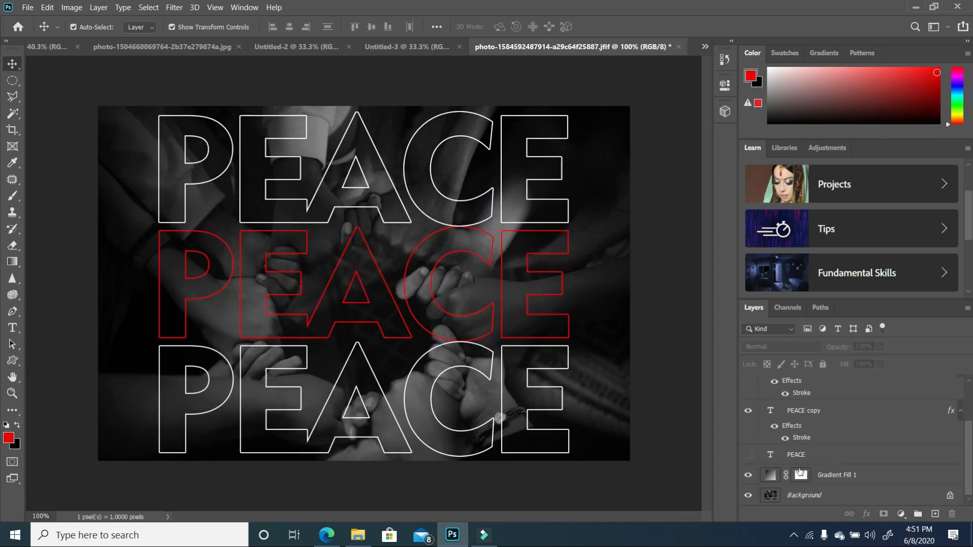
{"action": "left_click", "coordinate": [749, 455]}
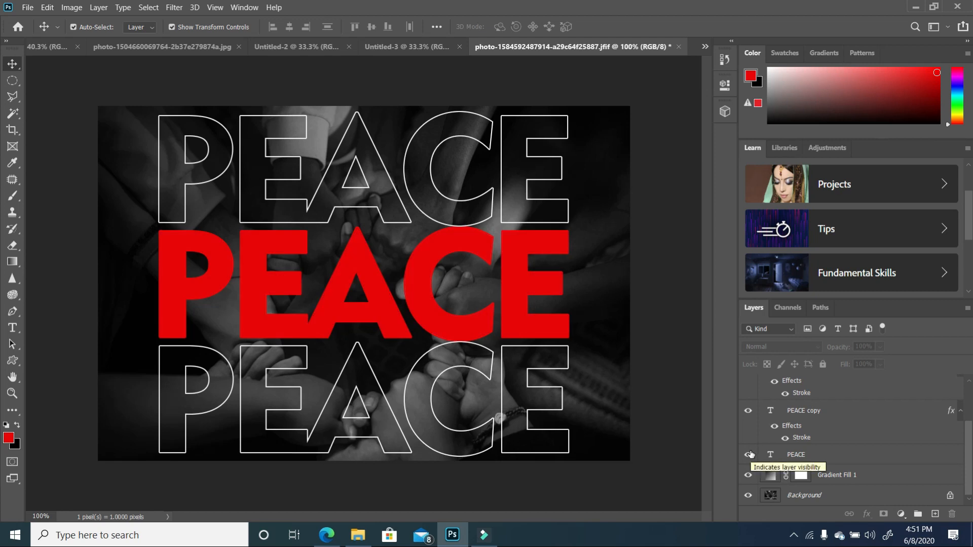
{"action": "left_click", "coordinate": [515, 375]}
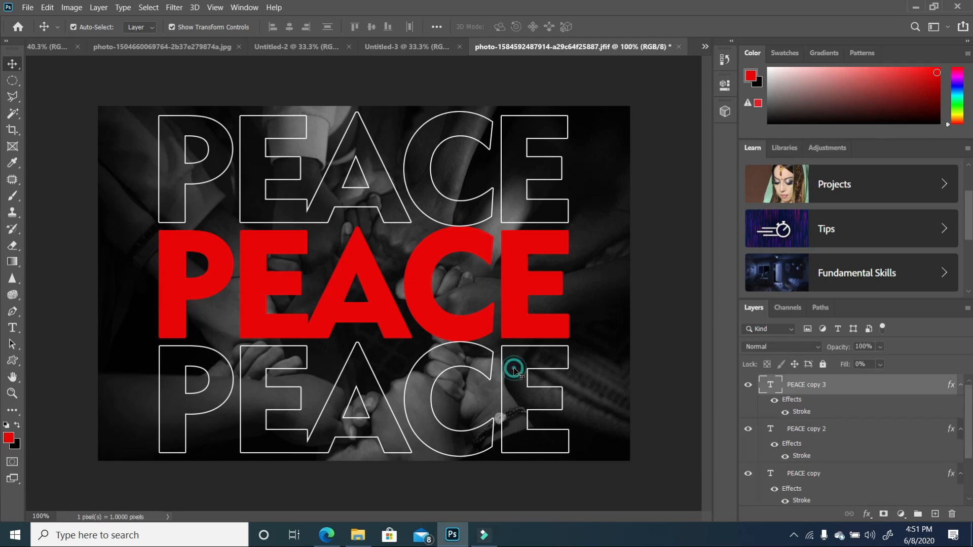
{"action": "left_click", "coordinate": [880, 364]}
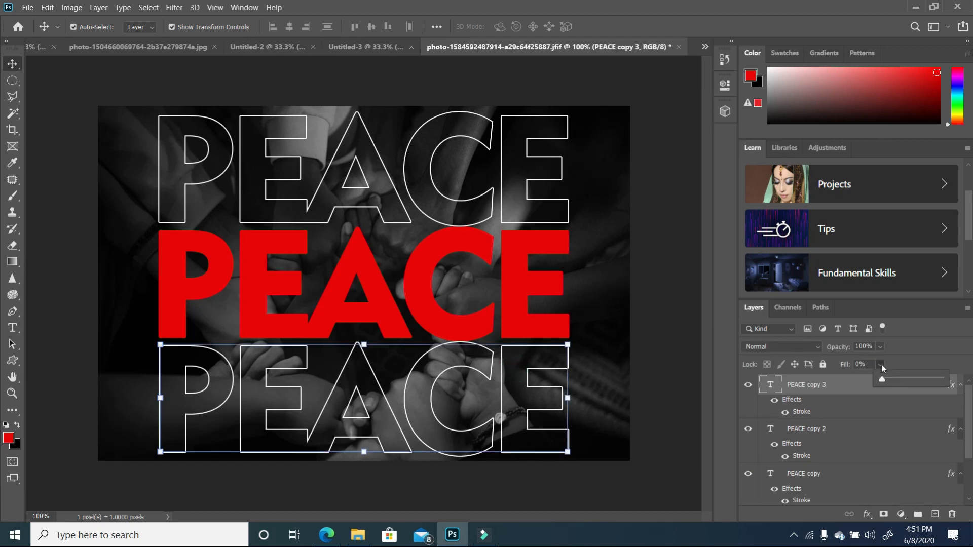
{"action": "left_click_drag", "start_coordinate": [893, 382], "coordinate": [941, 379]}
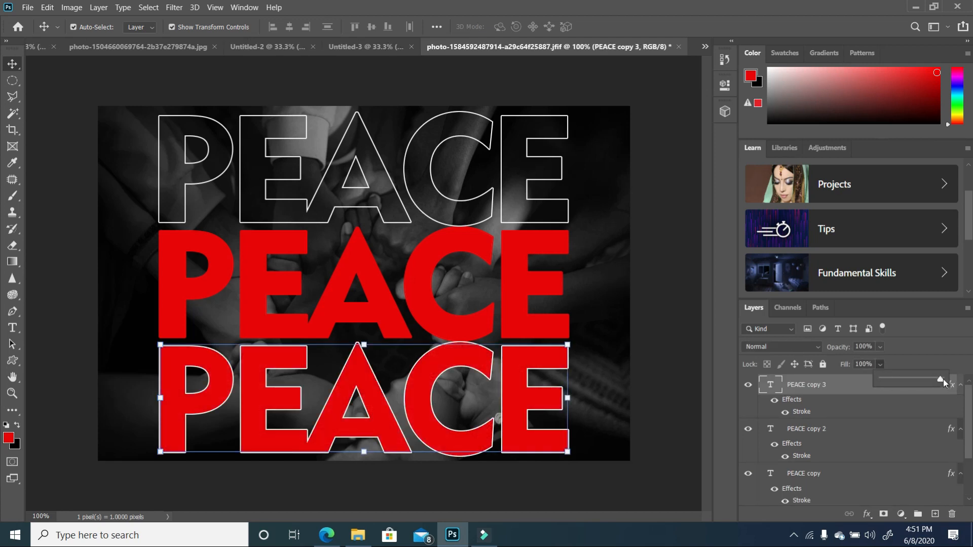
Recolour the lowest PEACE text to white.
{"action": "left_click", "coordinate": [12, 327]}
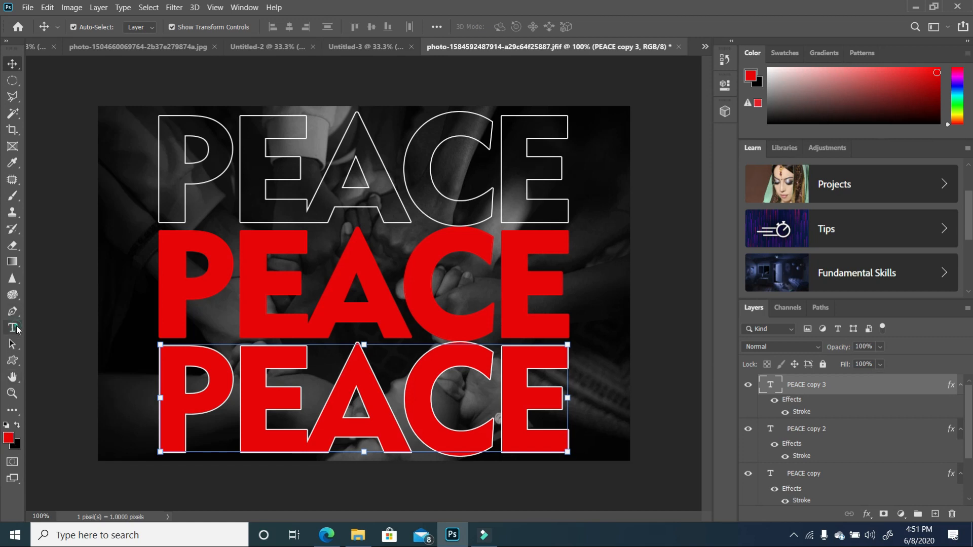
{"action": "double_click", "coordinate": [559, 390]}
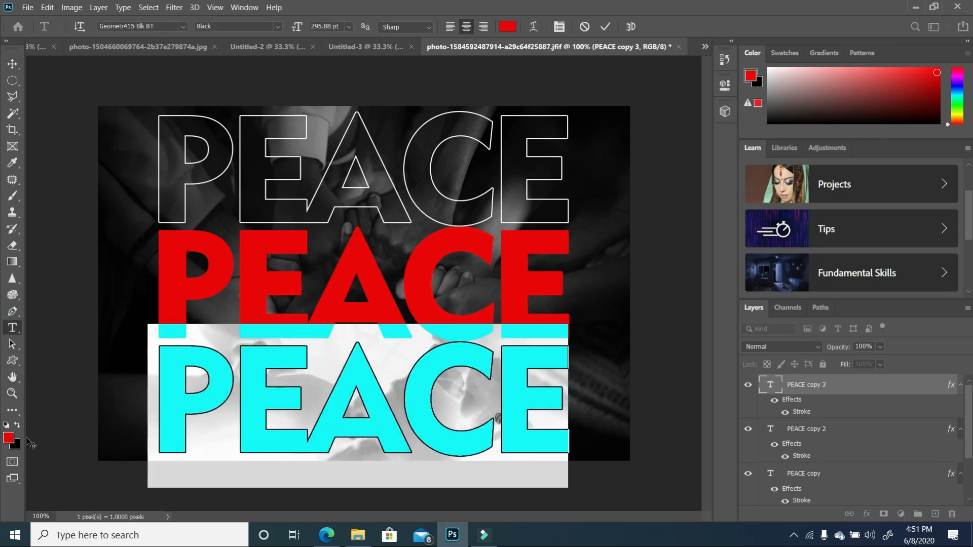
{"action": "left_click", "coordinate": [6, 426]}
{"action": "left_click", "coordinate": [17, 426]}
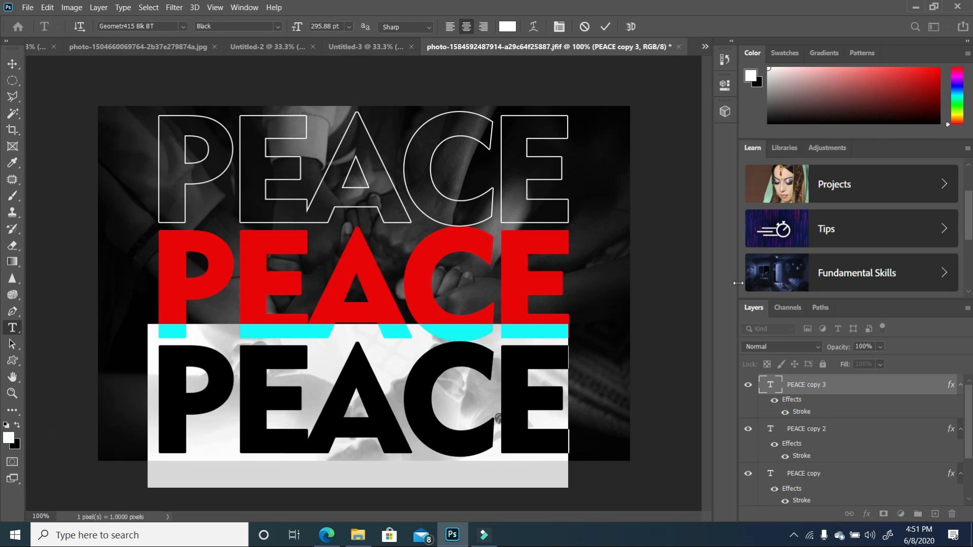
{"action": "left_click", "coordinate": [12, 65]}
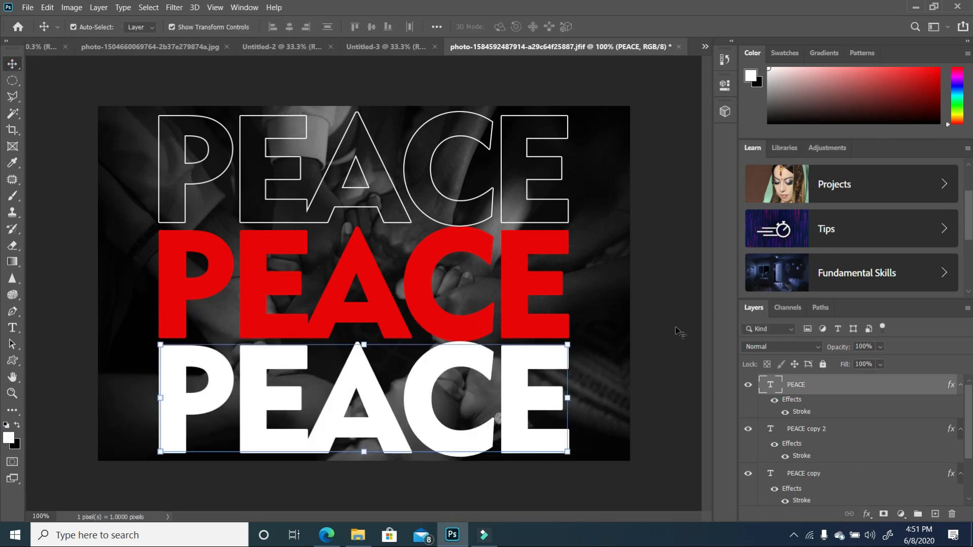
{"action": "left_click", "coordinate": [687, 327]}
Lower the opacity of the lowest white PEACE text slightly so the photo shows through.
{"action": "left_click", "coordinate": [538, 373]}
{"action": "left_click", "coordinate": [881, 348]}
{"action": "left_click_drag", "start_coordinate": [863, 361], "coordinate": [922, 362]}
{"action": "left_click", "coordinate": [675, 277]}
Hide the solid red PEACE layer, leaving only the red outline in the middle row.
{"action": "left_click", "coordinate": [503, 233]}
{"action": "left_click", "coordinate": [881, 348]}
{"action": "scroll", "coordinate": [851, 448], "scroll_direction": "down", "scroll_amount": 3}
{"action": "left_click", "coordinate": [749, 455]}
{"action": "left_click", "coordinate": [749, 455]}
{"action": "left_click", "coordinate": [750, 455]}
{"action": "left_click", "coordinate": [881, 347]}
{"action": "left_click", "coordinate": [662, 295]}
{"action": "left_click", "coordinate": [662, 335]}
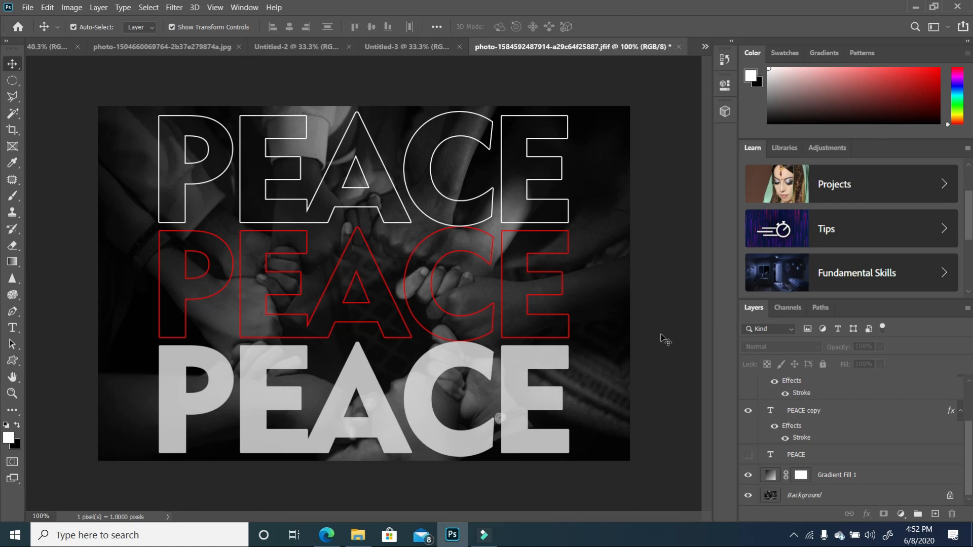
Create a new blank document with a transparent background.
{"action": "left_click", "coordinate": [28, 9]}
{"action": "left_click", "coordinate": [32, 19]}
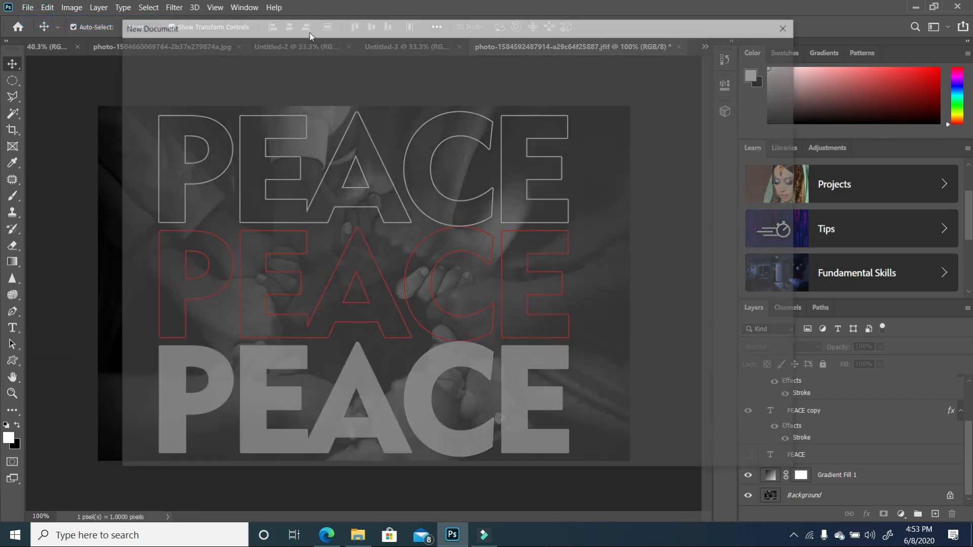
{"action": "left_click", "coordinate": [708, 449]}
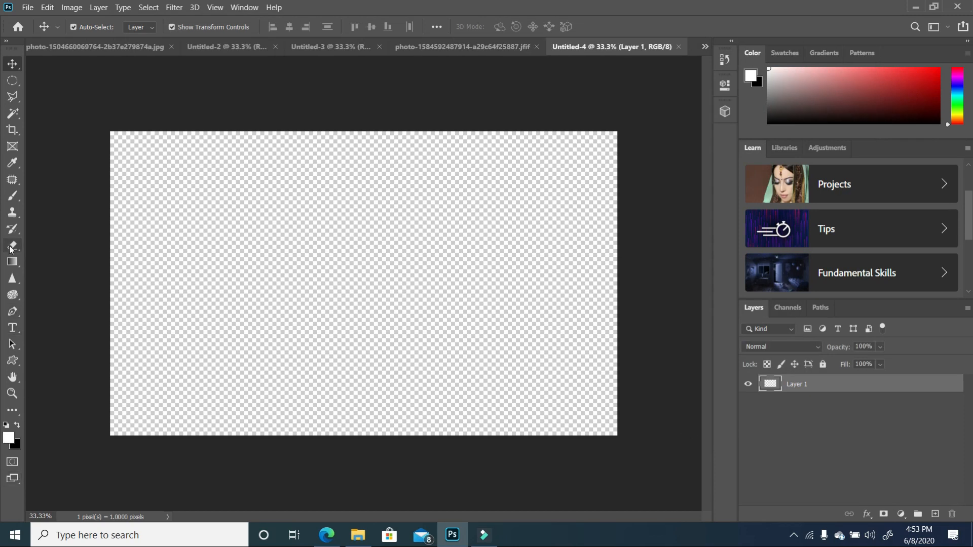
Fill the blank layer with white using the Paint Bucket.
{"action": "left_click", "coordinate": [14, 263]}
{"action": "left_click", "coordinate": [55, 274]}
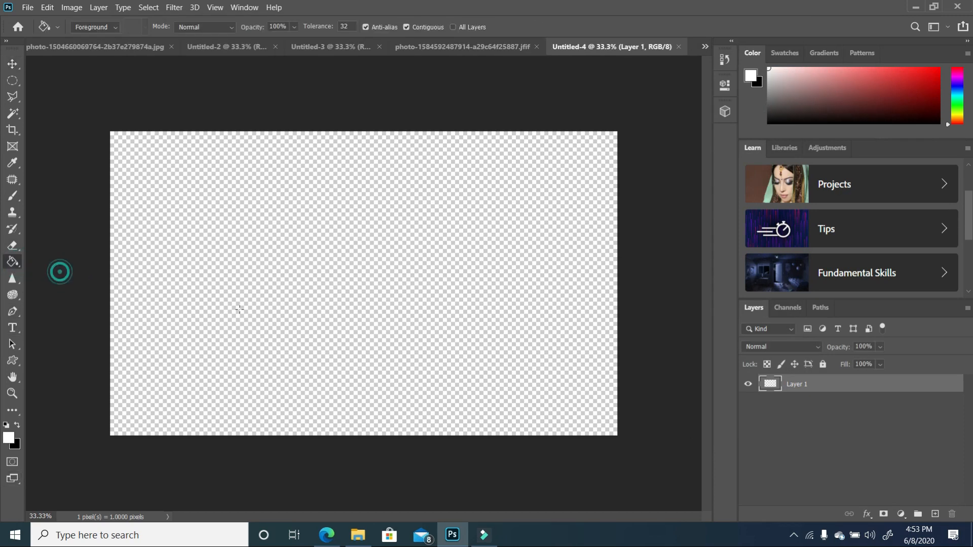
{"action": "left_click", "coordinate": [267, 302]}
{"action": "scroll", "coordinate": [267, 302], "scroll_direction": "up", "scroll_amount": 1}
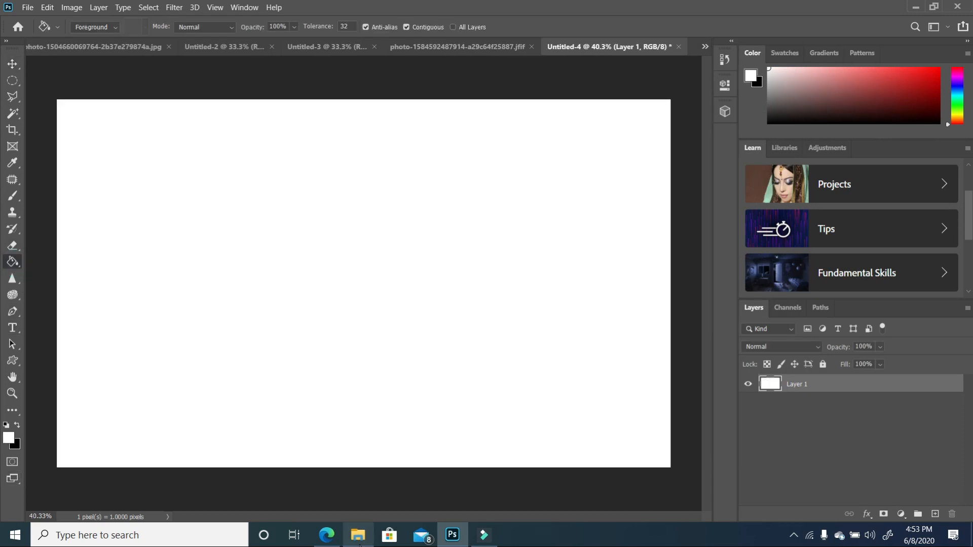
Choose a bright red foreground colour and add the text LOVE on the canvas.
{"action": "left_click", "coordinate": [18, 426]}
{"action": "left_click", "coordinate": [9, 437]}
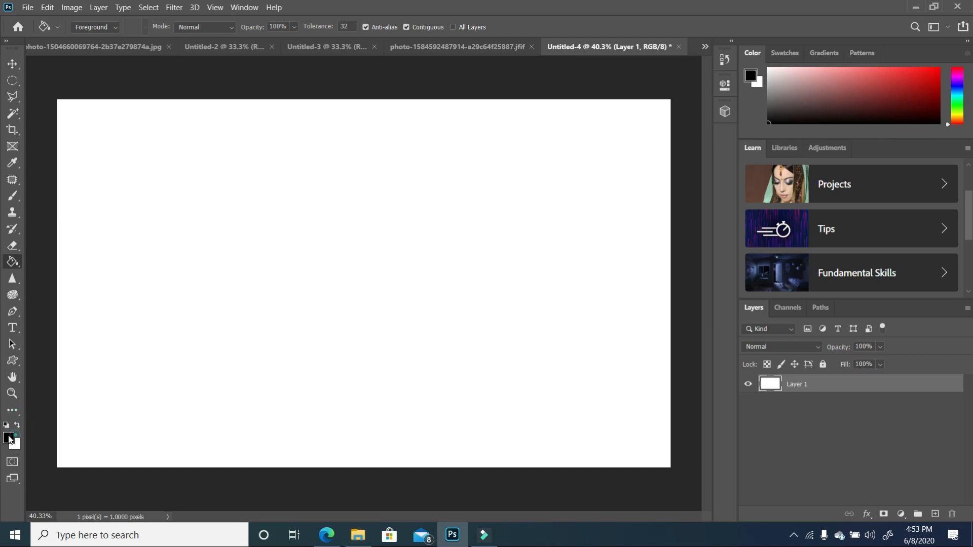
{"action": "left_click", "coordinate": [772, 99]}
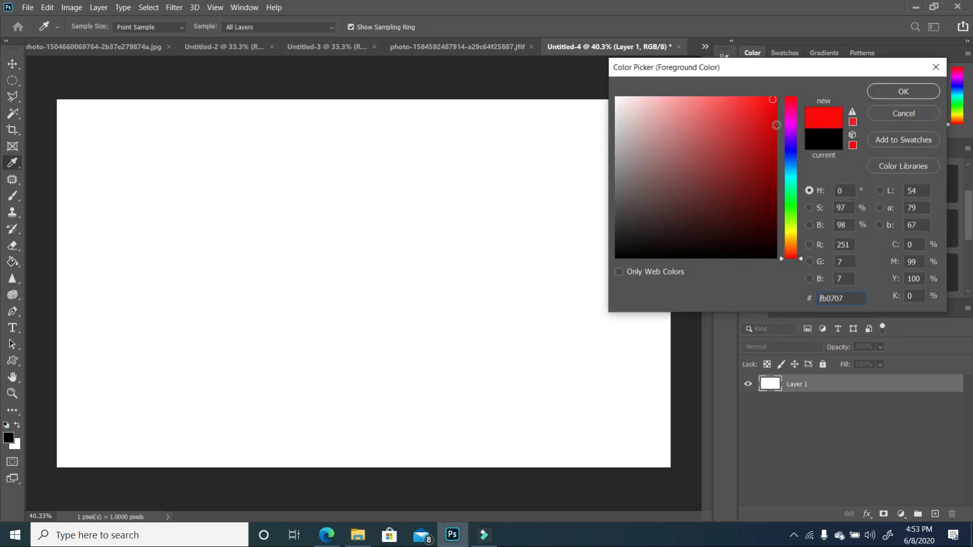
{"action": "left_click", "coordinate": [771, 113]}
{"action": "left_click", "coordinate": [904, 92]}
{"action": "key", "text": "g"}
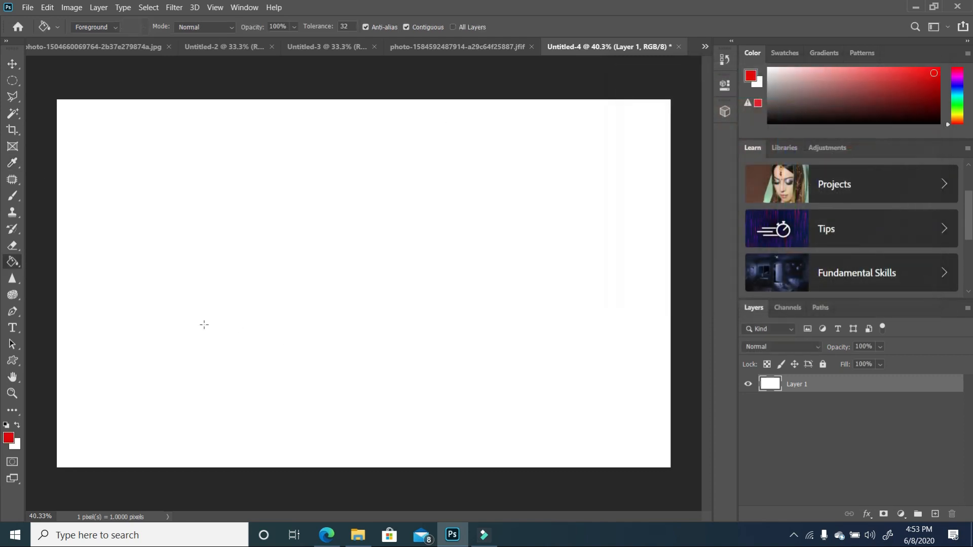
{"action": "left_click", "coordinate": [12, 328]}
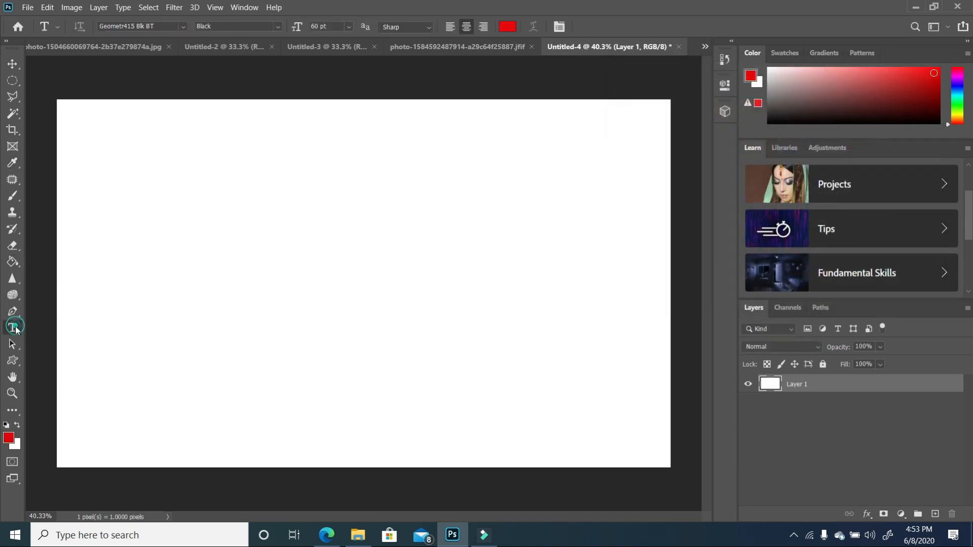
{"action": "left_click", "coordinate": [278, 272]}
{"action": "type", "text": "LOVE"}
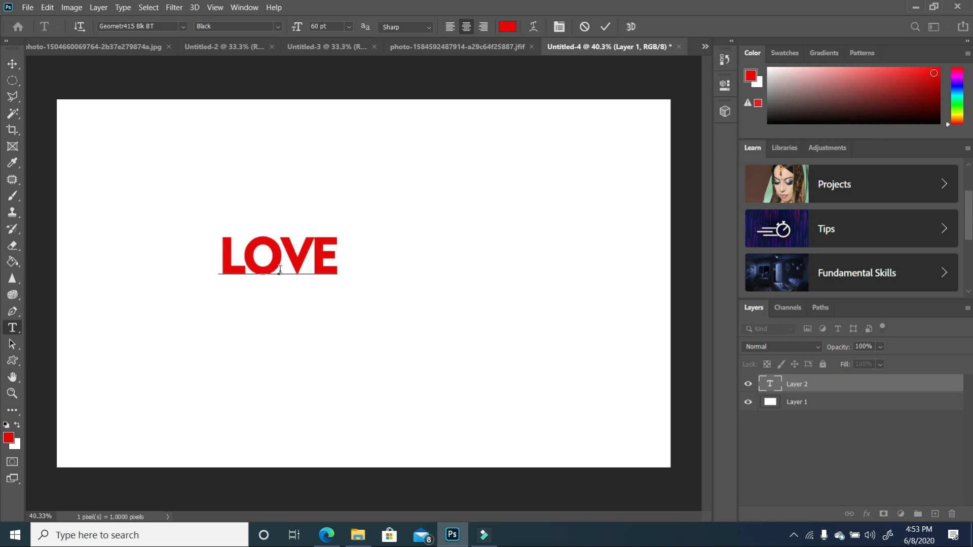
Scale the LOVE text up to about 303% and position it in the upper middle of the canvas.
{"action": "left_click", "coordinate": [12, 65]}
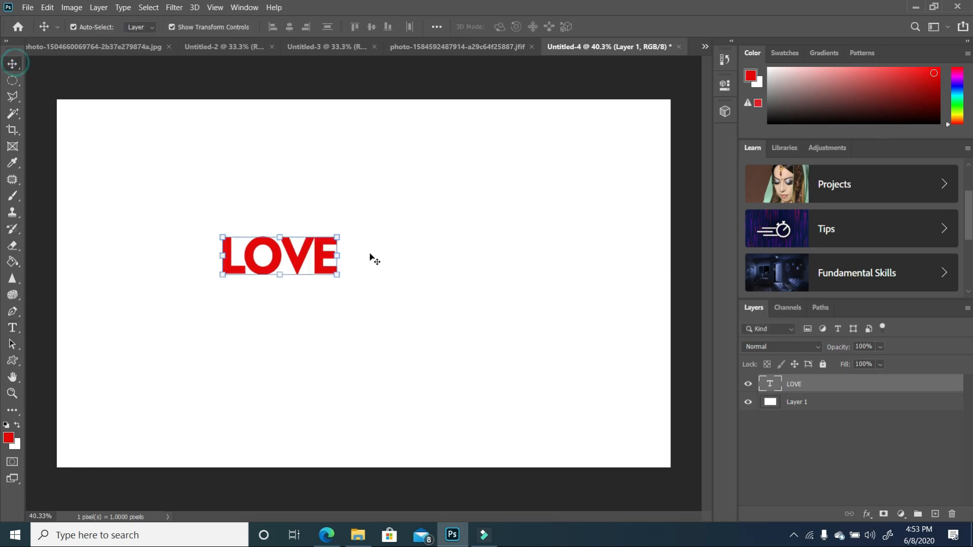
{"action": "left_click_drag", "start_coordinate": [339, 237], "coordinate": [557, 167]}
{"action": "left_click_drag", "start_coordinate": [217, 287], "coordinate": [178, 317]}
{"action": "left_click_drag", "start_coordinate": [406, 223], "coordinate": [416, 238]}
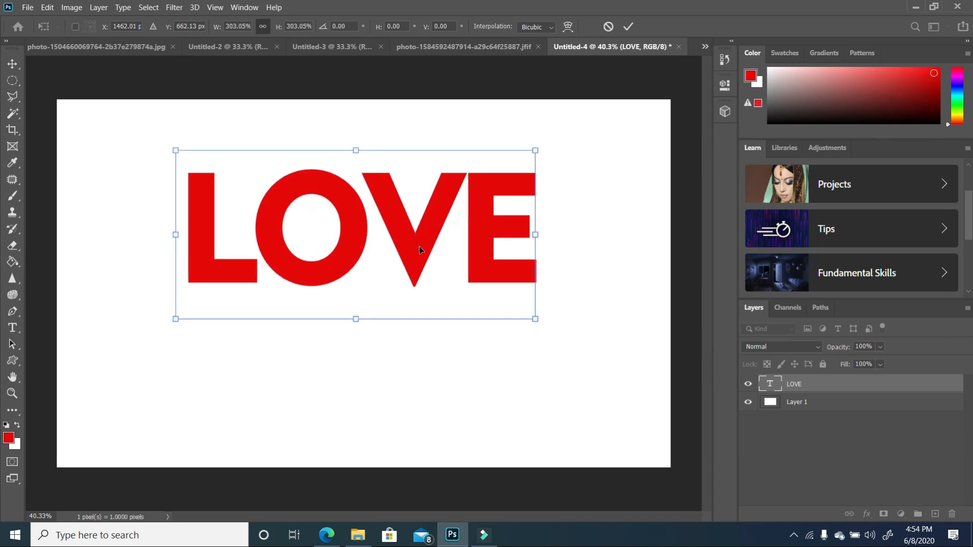
{"action": "double_click", "coordinate": [418, 247]}
Reset the default colours and fill the background layer behind LOVE with black.
{"action": "left_click", "coordinate": [598, 304]}
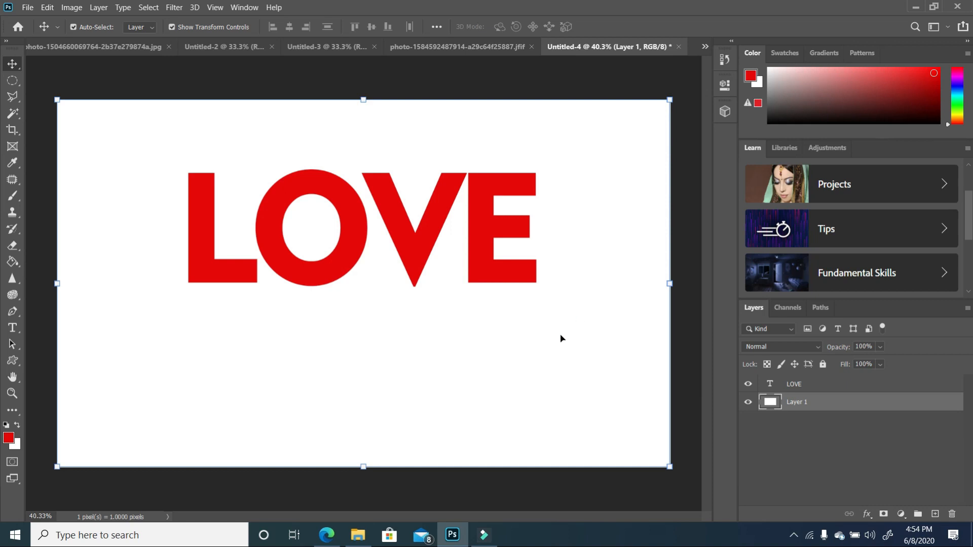
{"action": "left_click", "coordinate": [6, 426]}
{"action": "left_click", "coordinate": [13, 261]}
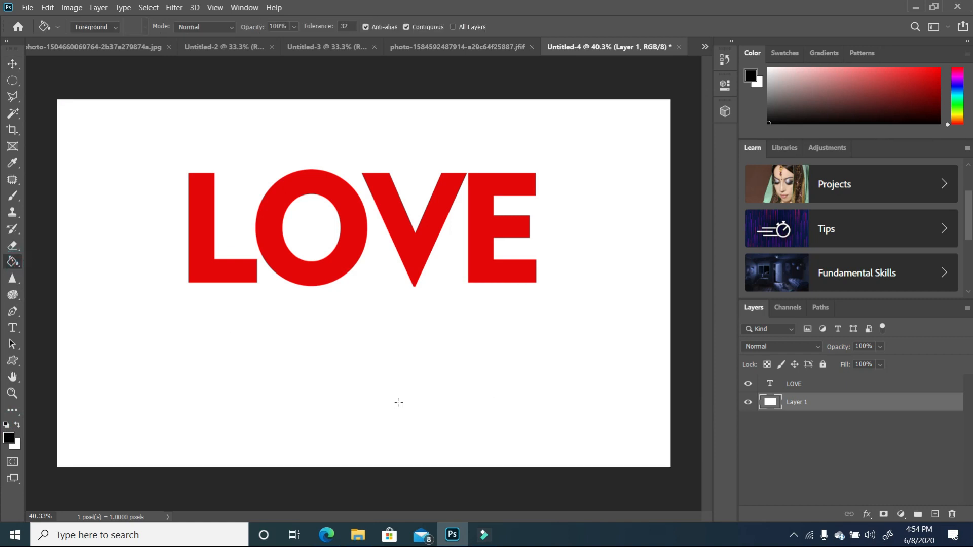
{"action": "left_click", "coordinate": [398, 396]}
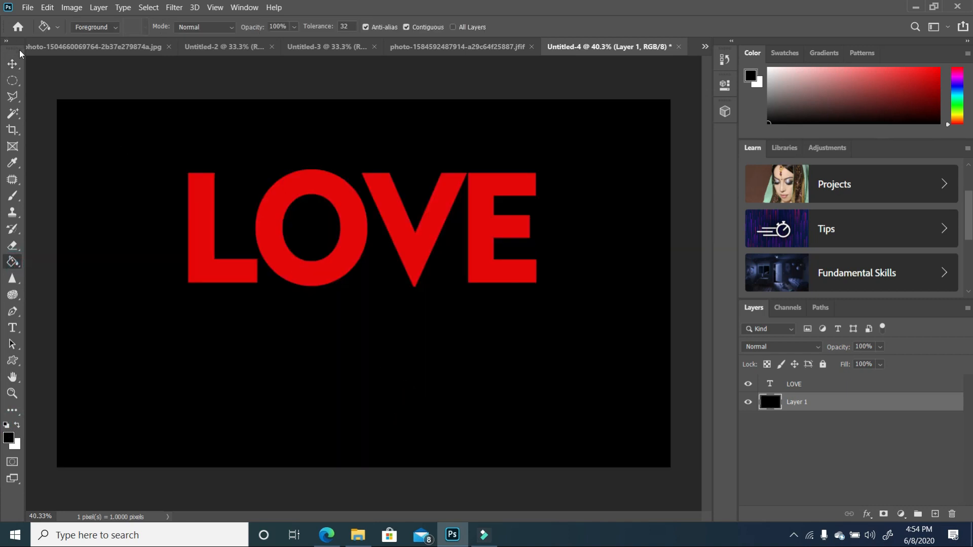
Duplicate the red LOVE text layer.
{"action": "left_click", "coordinate": [12, 64]}
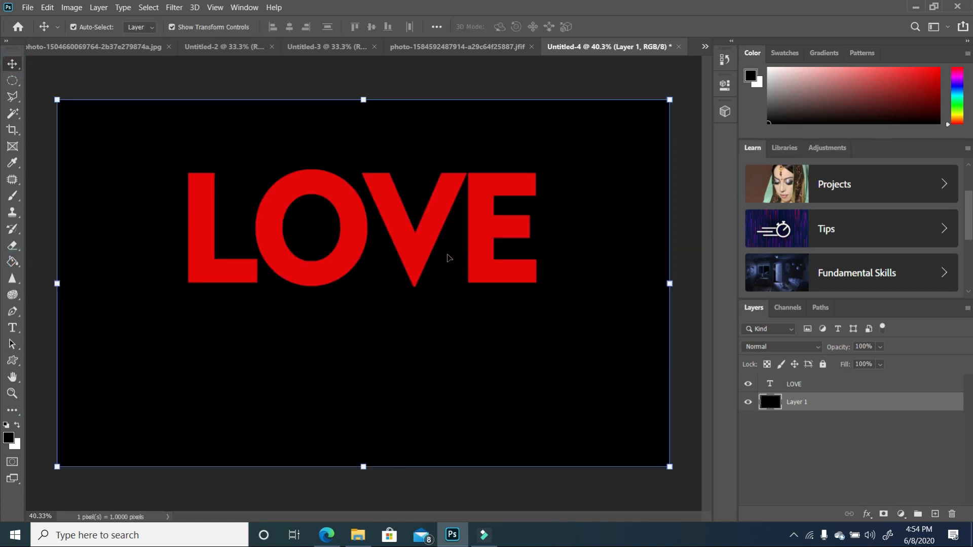
{"action": "left_click", "coordinate": [431, 243]}
{"action": "left_click_drag", "start_coordinate": [898, 383], "coordinate": [935, 513]}
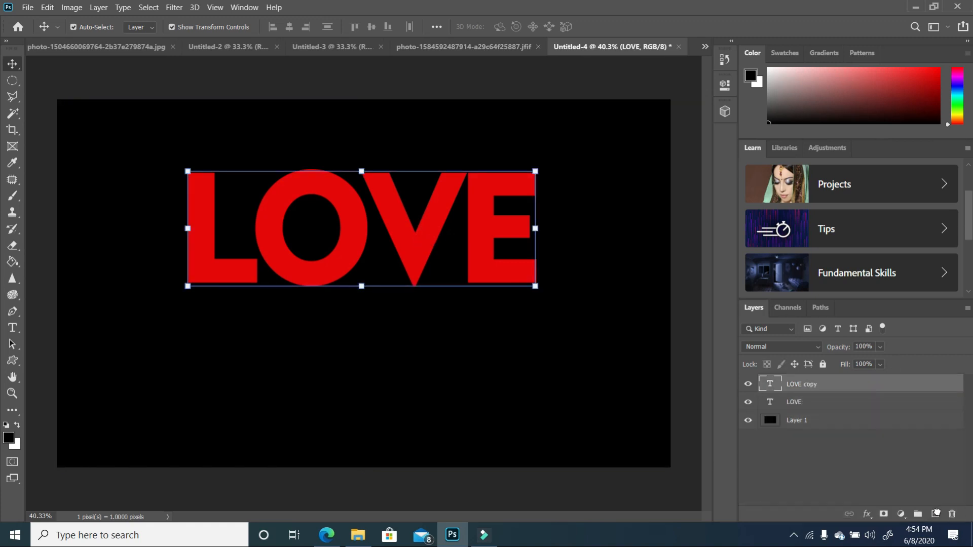
Flip the LOVE copy vertically and move it directly below the original, with their base edges meeting.
{"action": "left_click", "coordinate": [47, 7]}
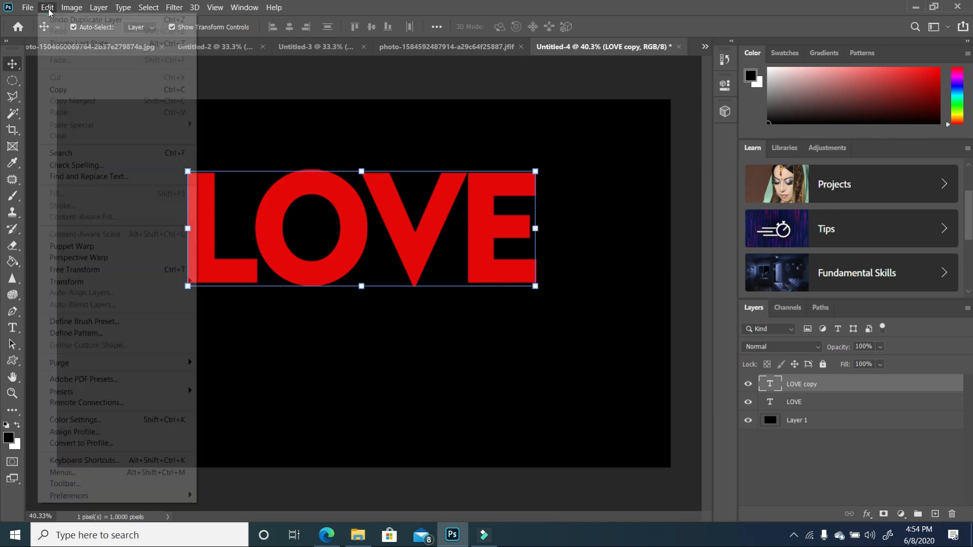
{"action": "mouse_move", "coordinate": [141, 280]}
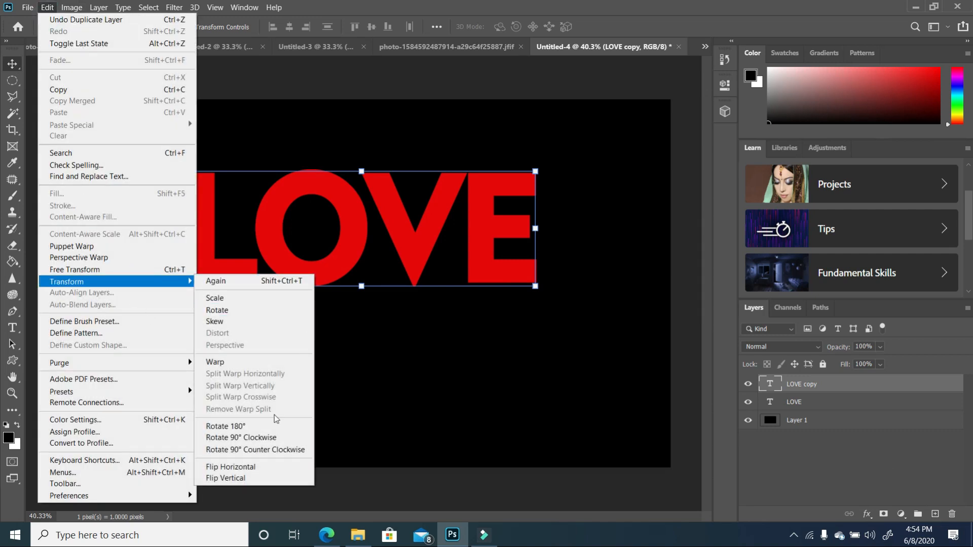
{"action": "left_click", "coordinate": [257, 479]}
{"action": "left_click_drag", "start_coordinate": [416, 262], "coordinate": [416, 373]}
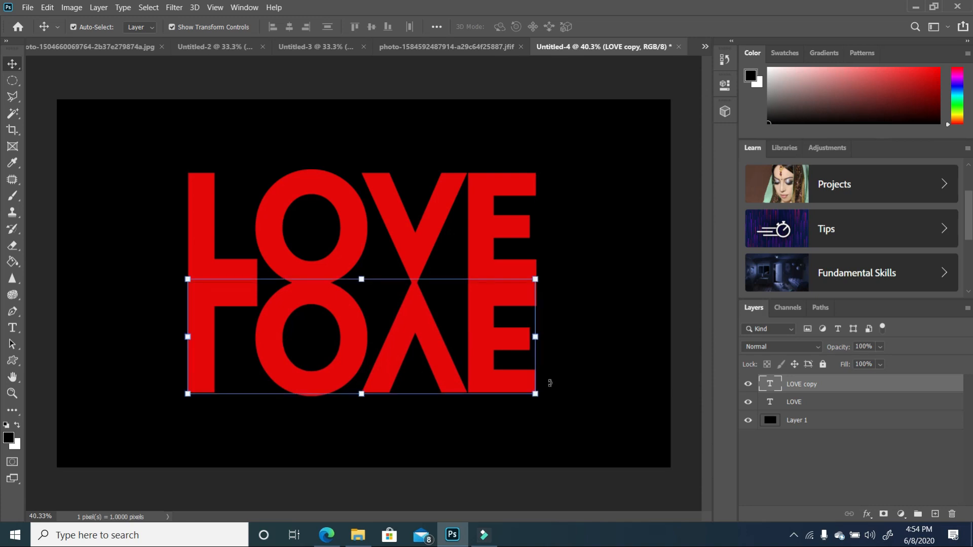
Lower the opacity of the flipped LOVE copy to 20%.
{"action": "left_click", "coordinate": [881, 347]}
{"action": "mouse_move", "coordinate": [872, 364]}
{"action": "left_mouse_down"}
{"action": "mouse_move", "coordinate": [851, 363]}
{"action": "mouse_move", "coordinate": [882, 370]}
{"action": "left_mouse_up"}
{"action": "left_click", "coordinate": [881, 348]}
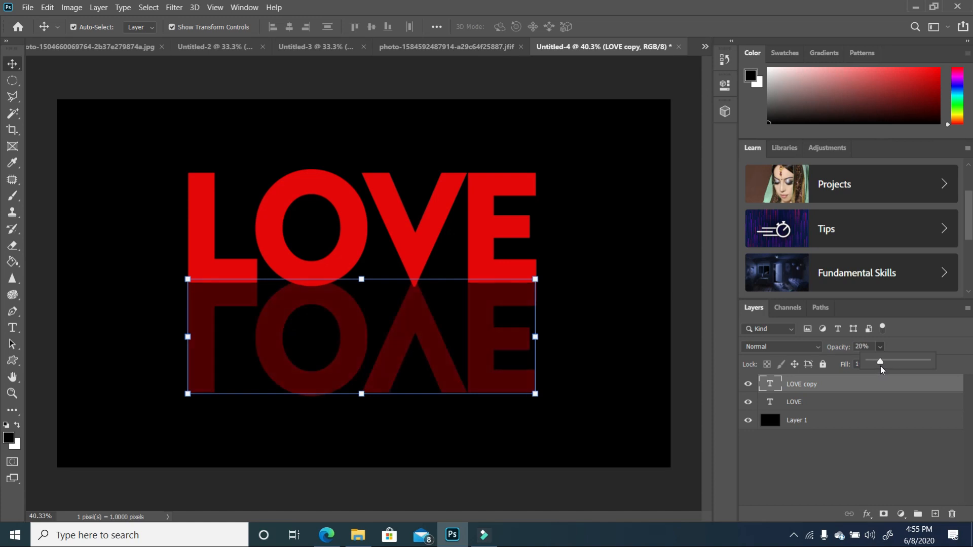
{"action": "left_click", "coordinate": [602, 383]}
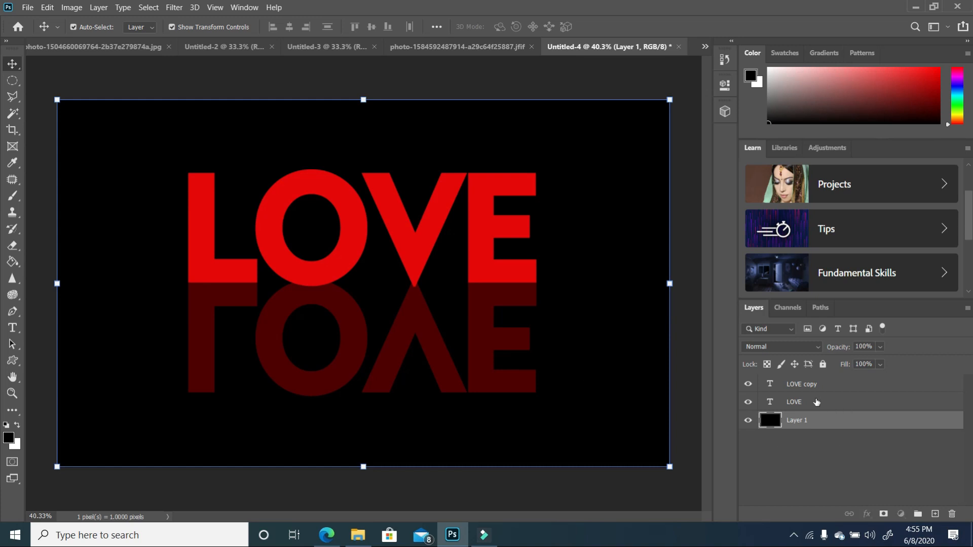
Add a layer mask to the flipped LOVE copy.
{"action": "left_click", "coordinate": [816, 403]}
{"action": "left_click", "coordinate": [823, 386]}
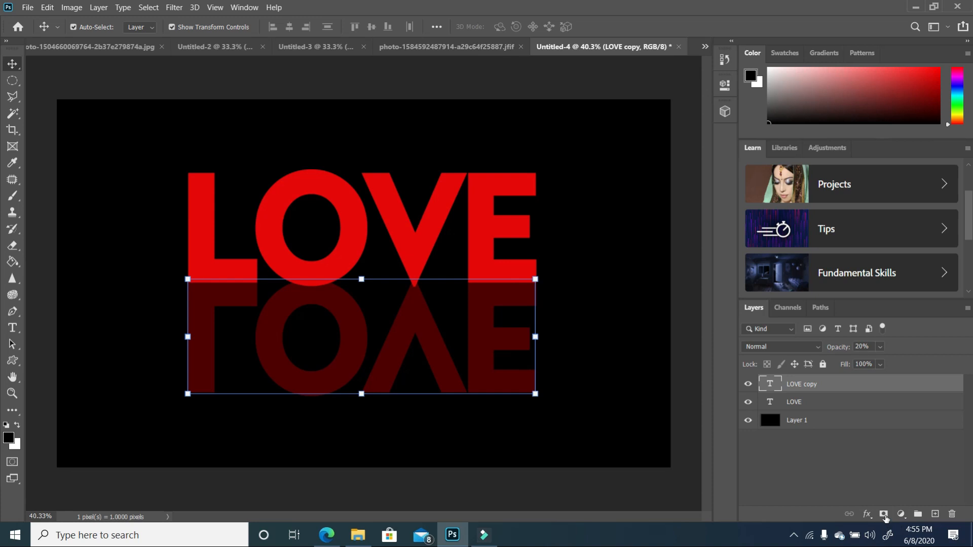
{"action": "left_click", "coordinate": [885, 514]}
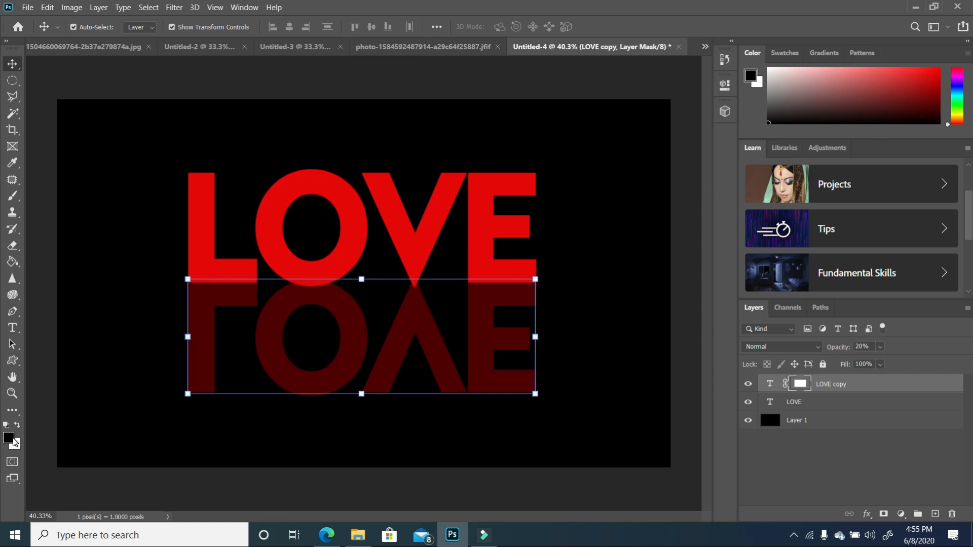
Set up the Gradient tool with the Foreground to Transparent preset from the Basics group.
{"action": "left_click", "coordinate": [14, 263]}
{"action": "right_click", "coordinate": [13, 264]}
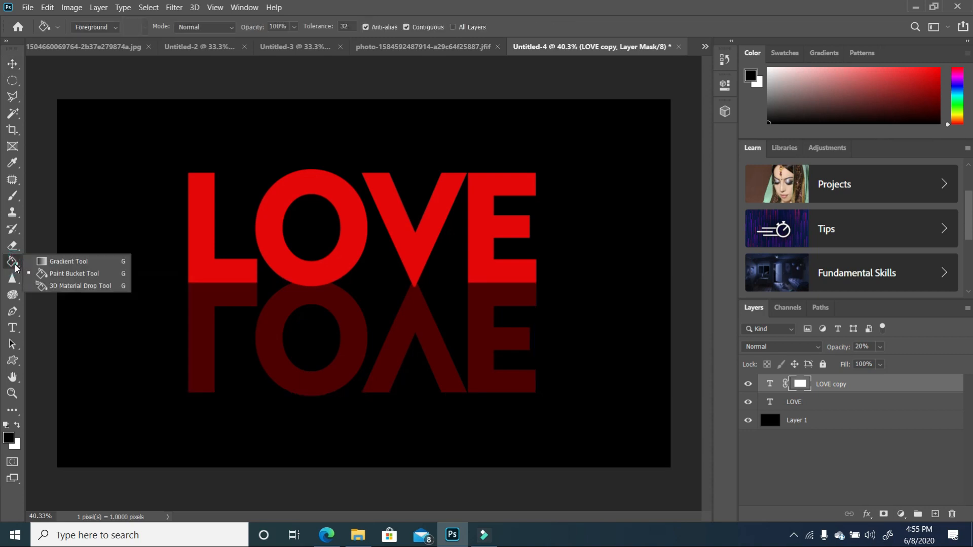
{"action": "left_click", "coordinate": [58, 262]}
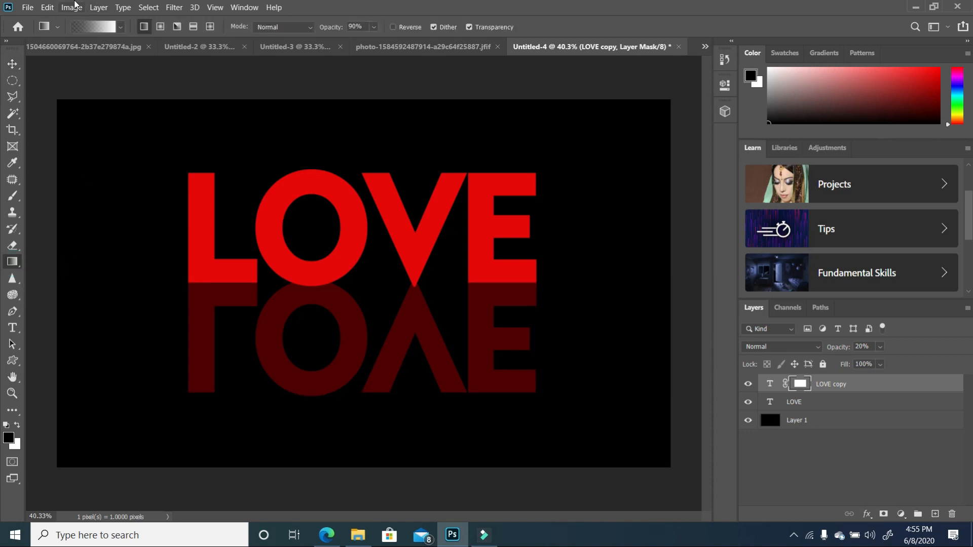
{"action": "left_click", "coordinate": [86, 31]}
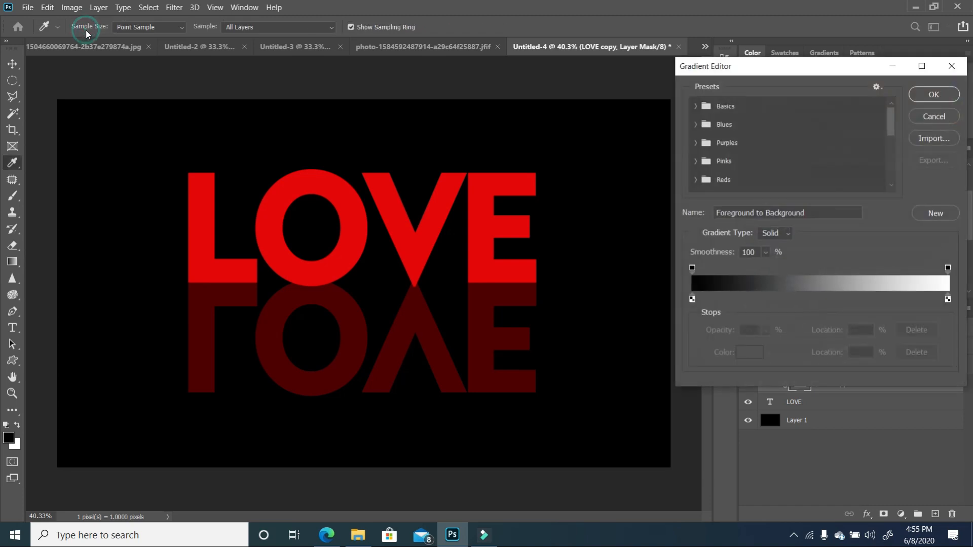
{"action": "left_click", "coordinate": [698, 107]}
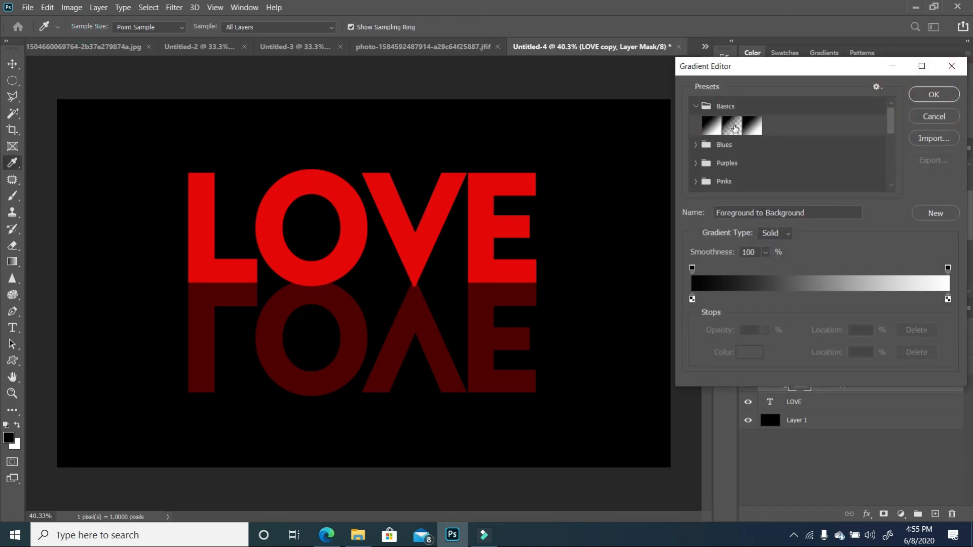
{"action": "left_click", "coordinate": [734, 127]}
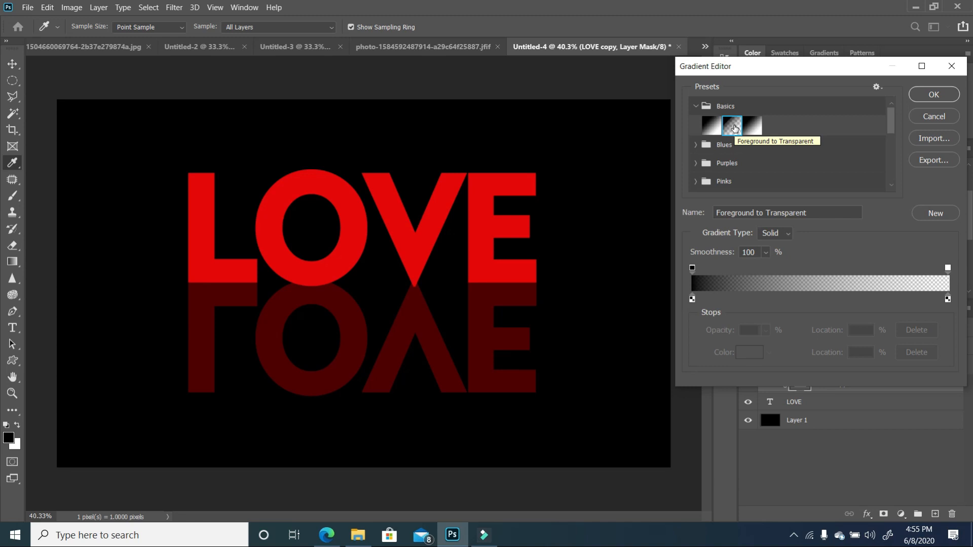
{"action": "left_click", "coordinate": [935, 95]}
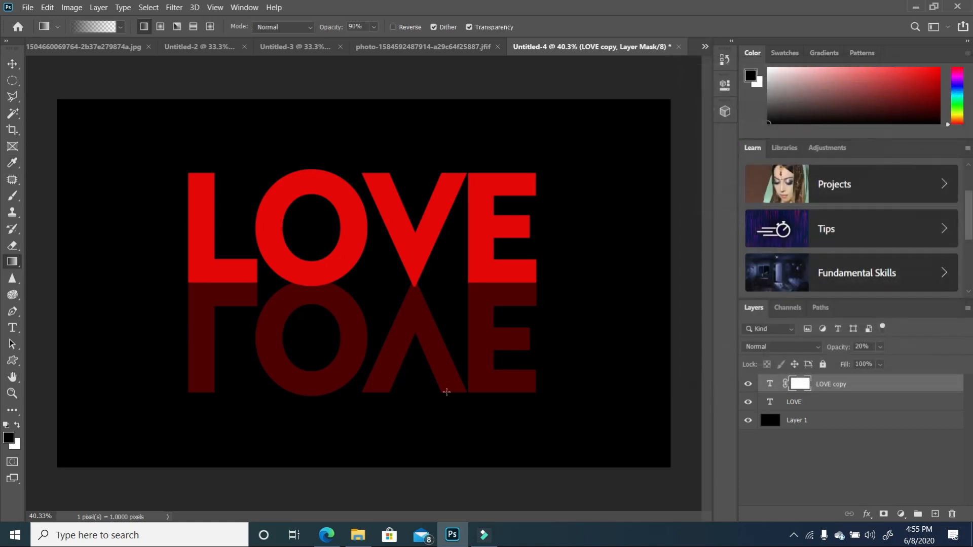
Draw repeated black-to-transparent gradients upward on the LOVE copy's mask to fade out the lower part of the reflection.
{"action": "left_click_drag", "start_coordinate": [385, 460], "coordinate": [383, 289]}
{"action": "left_click_drag", "start_coordinate": [391, 458], "coordinate": [391, 266]}
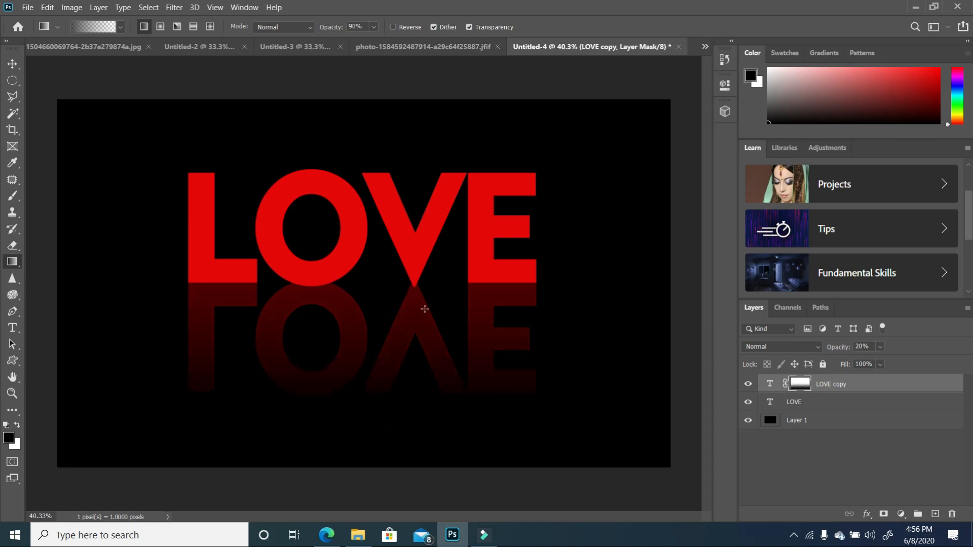
{"action": "left_click_drag", "start_coordinate": [402, 425], "coordinate": [401, 274]}
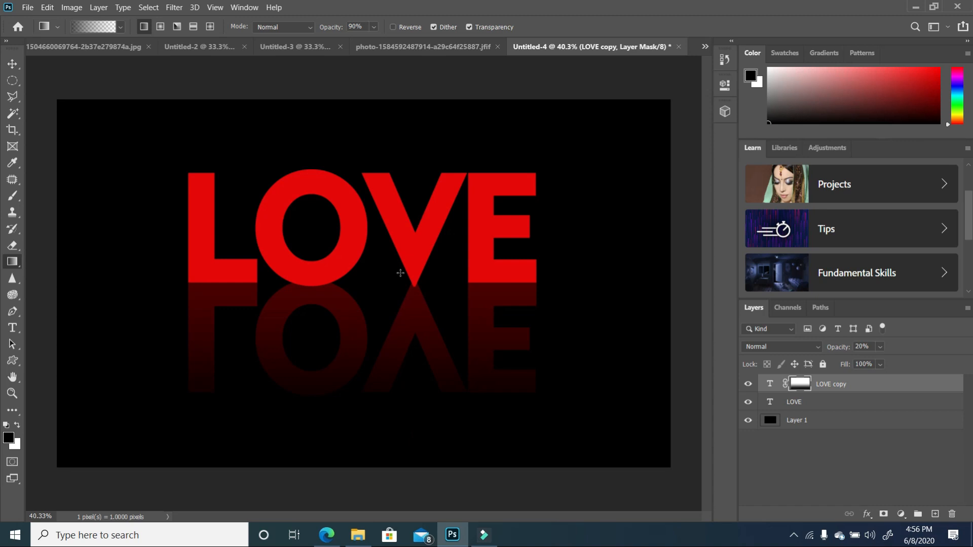
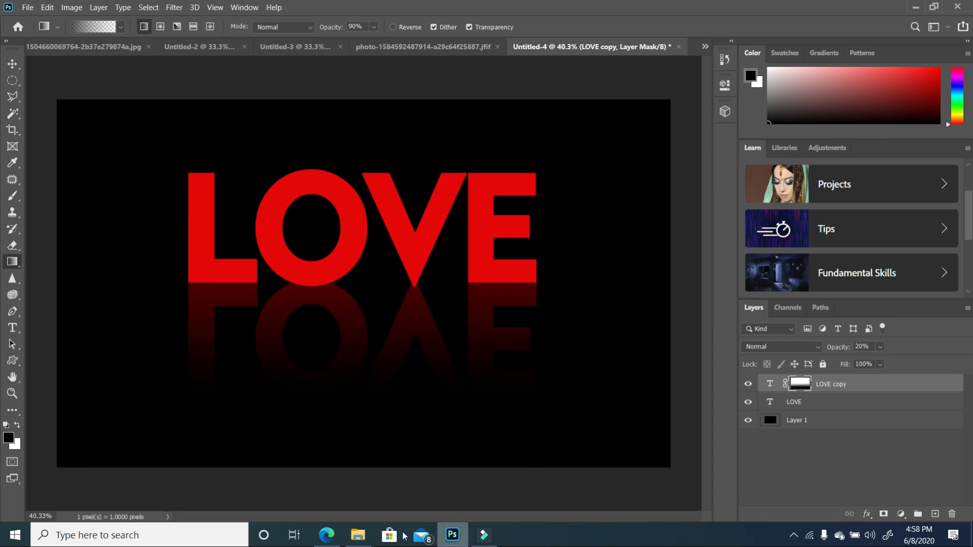
Place the lens-flare-flash image from the Tutorial 4 folder over the upper end of the L and set its blend mode to Screen.
{"action": "left_click", "coordinate": [357, 535]}
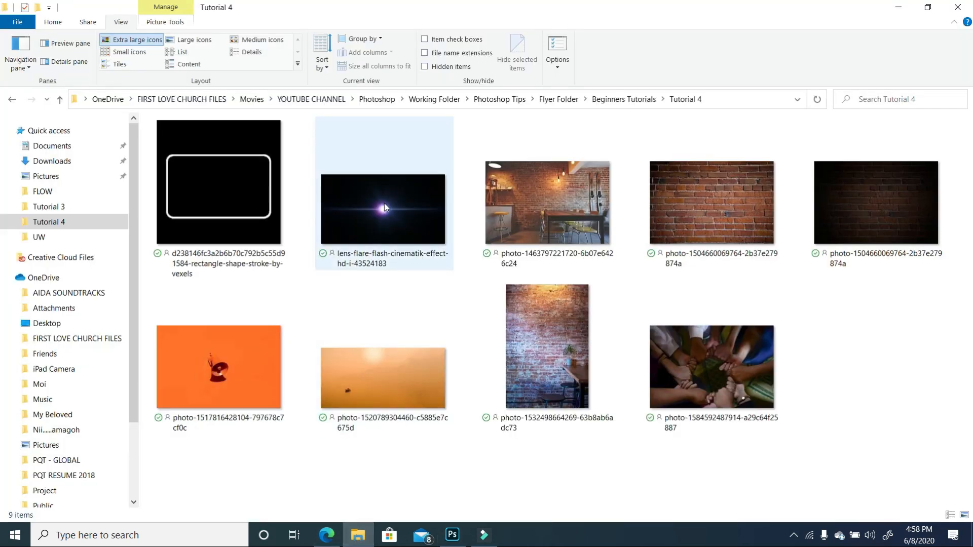
{"action": "left_click", "coordinate": [384, 208]}
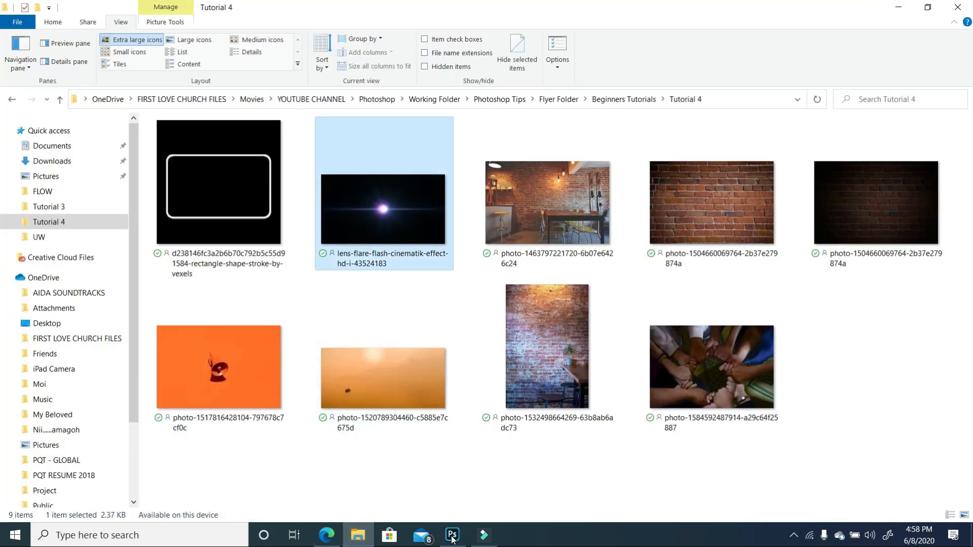
{"action": "left_click_drag", "start_coordinate": [384, 210], "coordinate": [258, 218]}
{"action": "left_click_drag", "start_coordinate": [360, 291], "coordinate": [205, 175]}
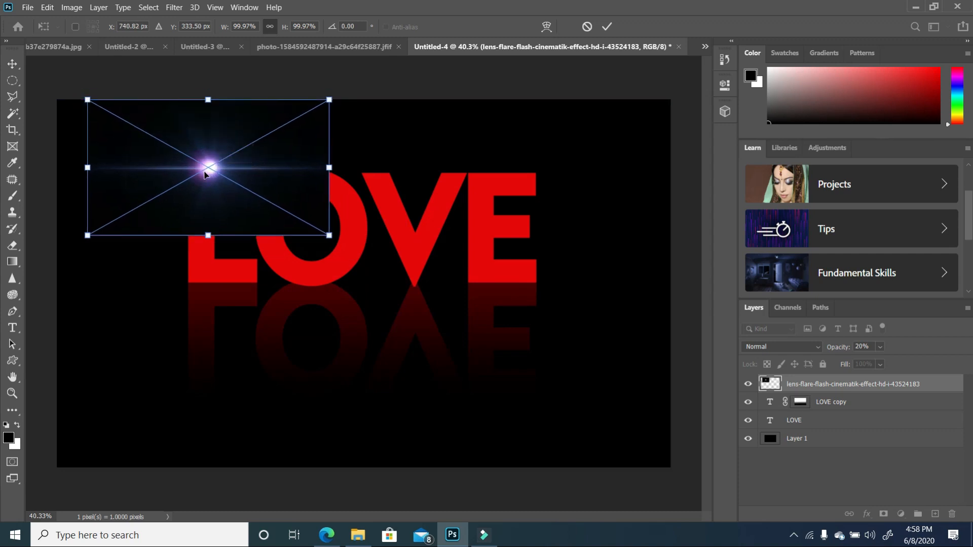
{"action": "left_click", "coordinate": [815, 349]}
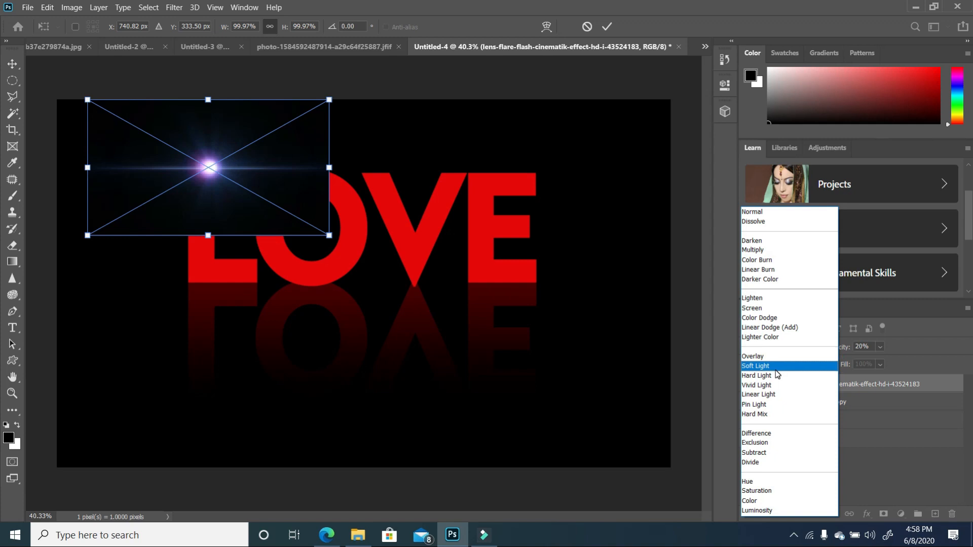
{"action": "left_click", "coordinate": [771, 309]}
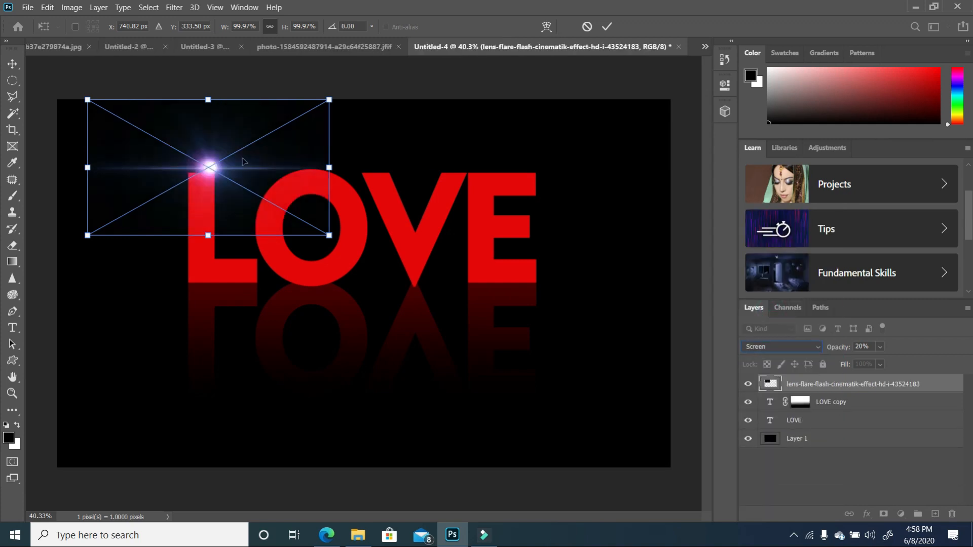
Shift the placed lens flare onto the upper-left corner of the L and commit the placement.
{"action": "left_click_drag", "start_coordinate": [234, 173], "coordinate": [215, 181]}
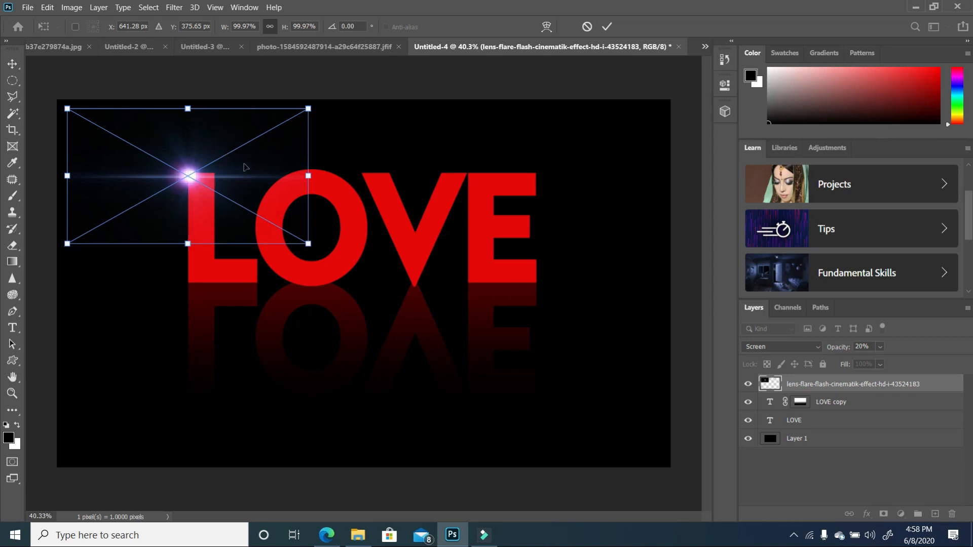
{"action": "key", "text": "Return"}
{"action": "key", "text": "g"}
{"action": "left_click", "coordinate": [411, 185]}
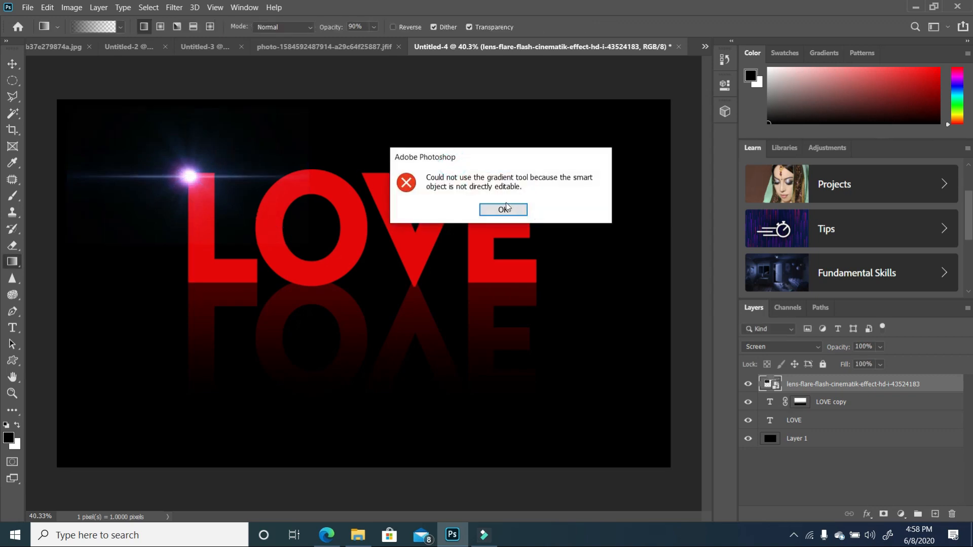
{"action": "left_click", "coordinate": [493, 209]}
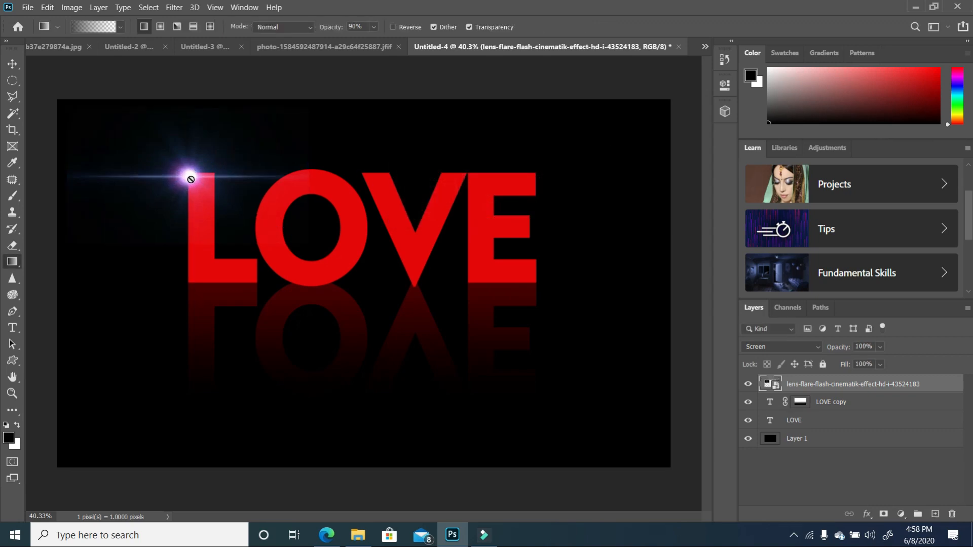
Move the lens flare to the lower tip of the V and enlarge it around that point.
{"action": "key", "text": "v"}
{"action": "left_click_drag", "start_coordinate": [188, 174], "coordinate": [415, 295]}
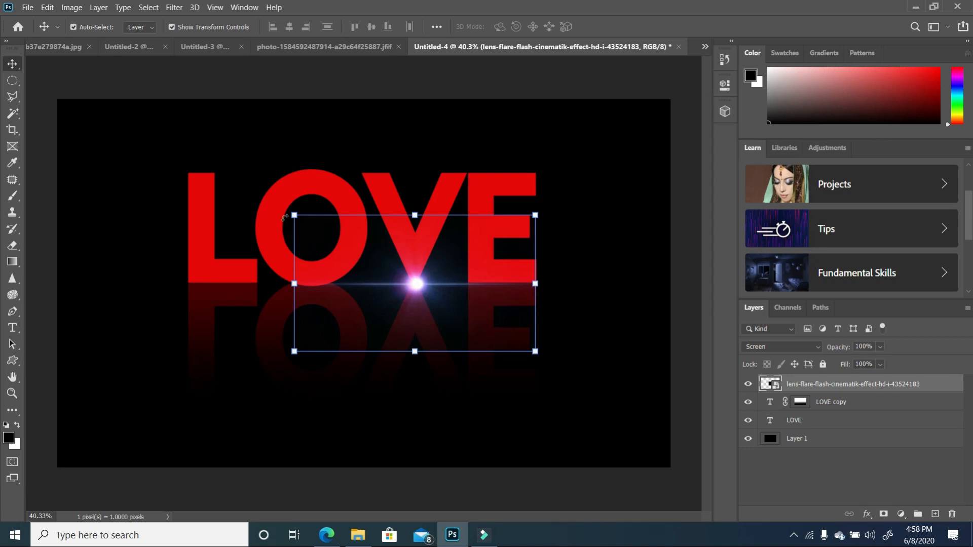
{"action": "left_click_drag", "start_coordinate": [290, 215], "coordinate": [133, 123]}
{"action": "left_click_drag", "start_coordinate": [334, 247], "coordinate": [411, 293]}
{"action": "key", "text": "Return"}
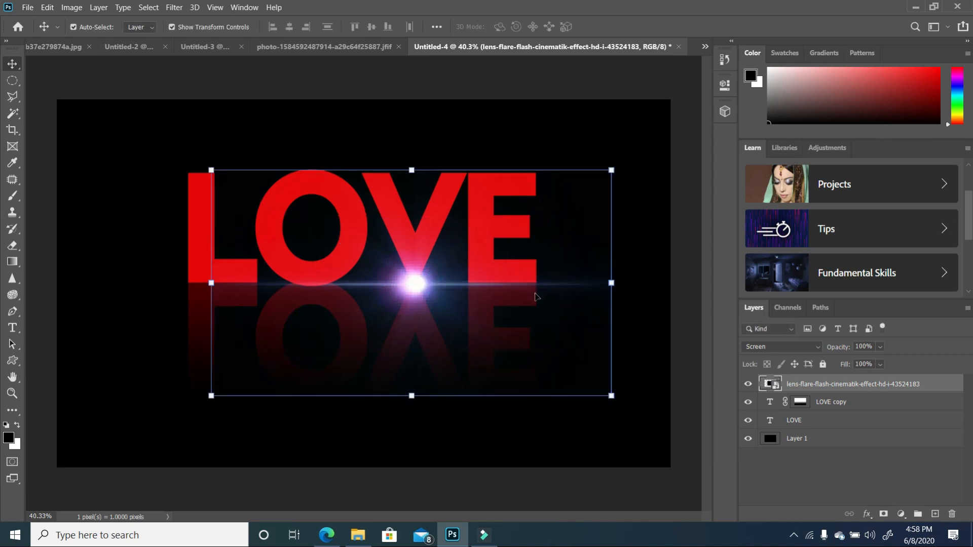
Nudge the LOVE reflection slightly down to leave a thin gap beneath the red word, keeping a small flare at the V's tip.
{"action": "key", "text": "Down"}
{"action": "key", "text": "Down"}
{"action": "key", "text": "Down"}
{"action": "key", "text": "Down"}
{"action": "key", "text": "Down"}
{"action": "key", "text": "Down"}
{"action": "key", "text": "Down"}
{"action": "key", "text": "Down"}
{"action": "key", "text": "Down"}
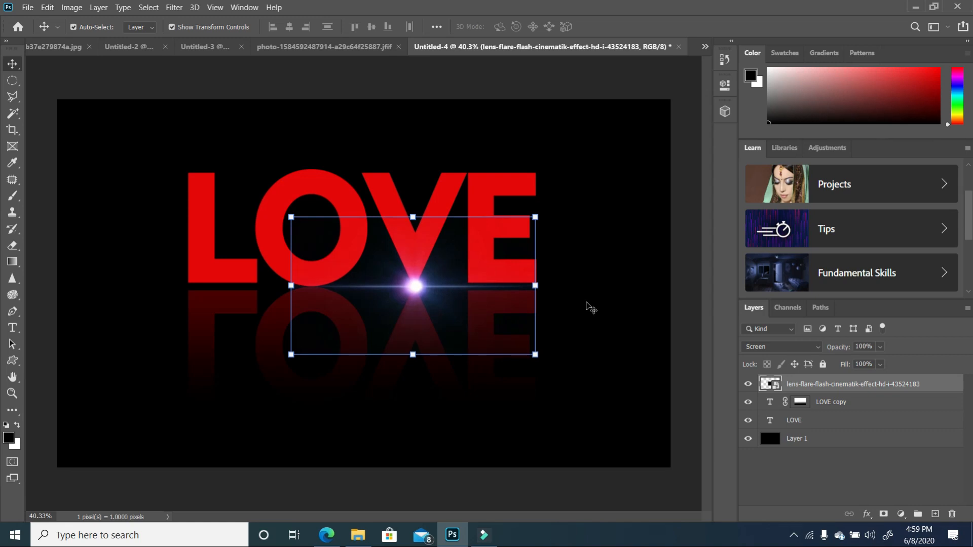
{"action": "left_click", "coordinate": [615, 305]}
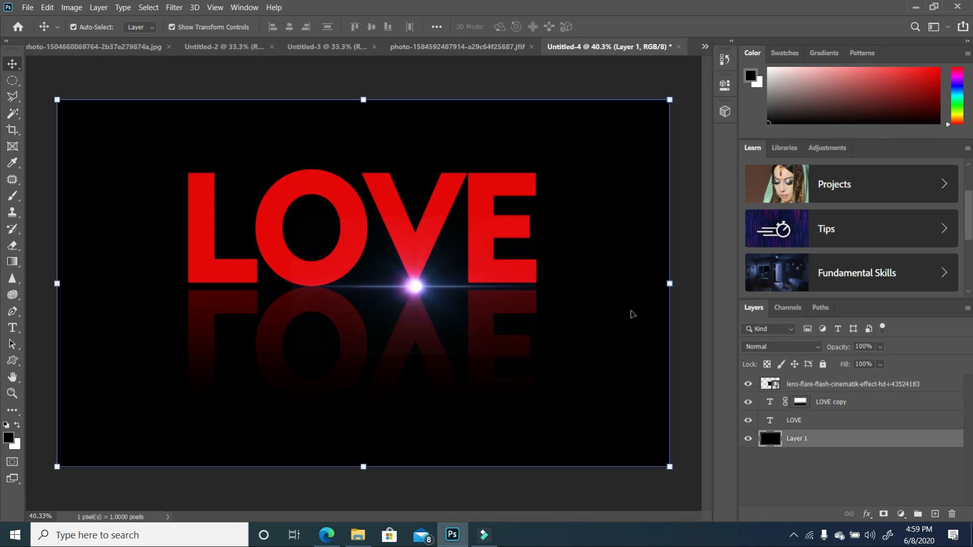
{"action": "left_click", "coordinate": [657, 307]}
Create a new blank document and fill its Layer 1 with white using the Paint Bucket.
{"action": "left_click", "coordinate": [28, 7]}
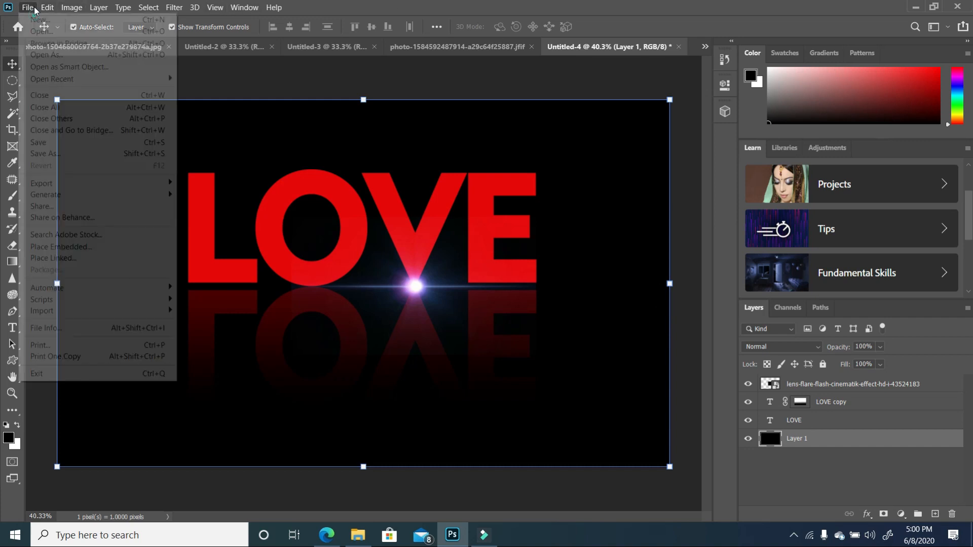
{"action": "left_click", "coordinate": [40, 19]}
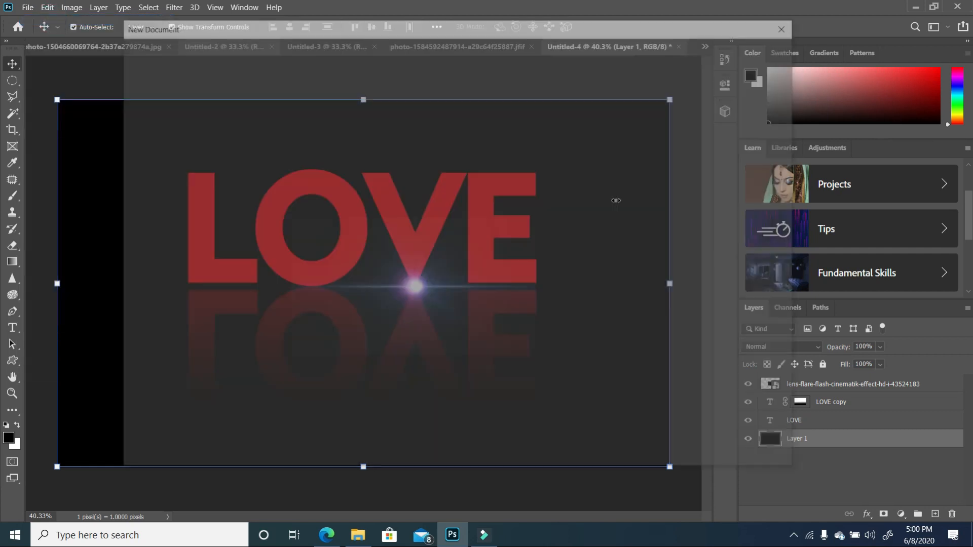
{"action": "left_click", "coordinate": [708, 448]}
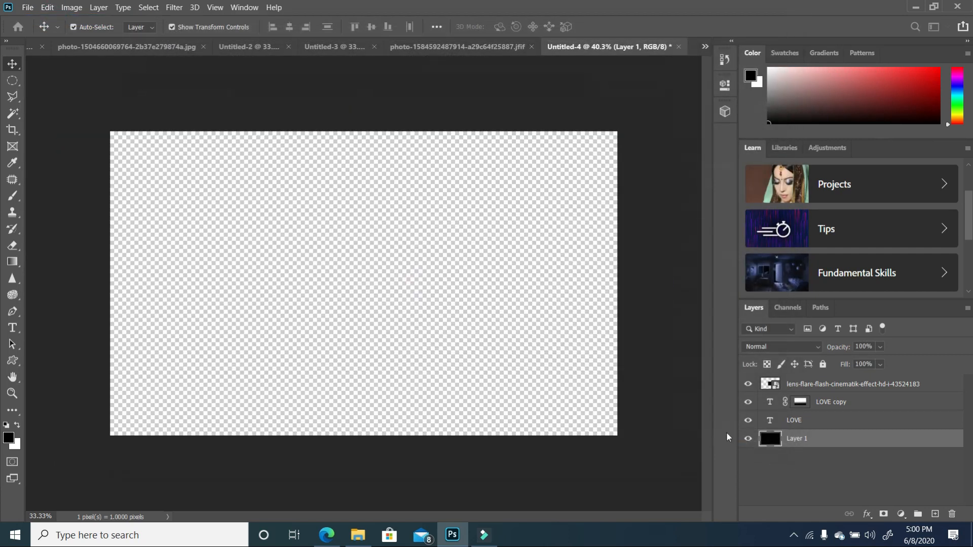
{"action": "left_click", "coordinate": [17, 427]}
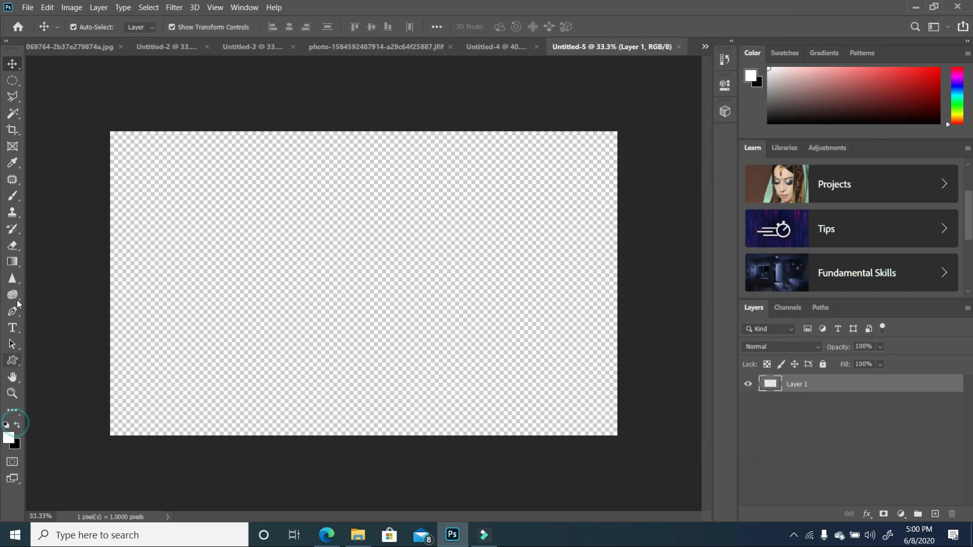
{"action": "left_click", "coordinate": [13, 261]}
{"action": "left_click", "coordinate": [83, 273]}
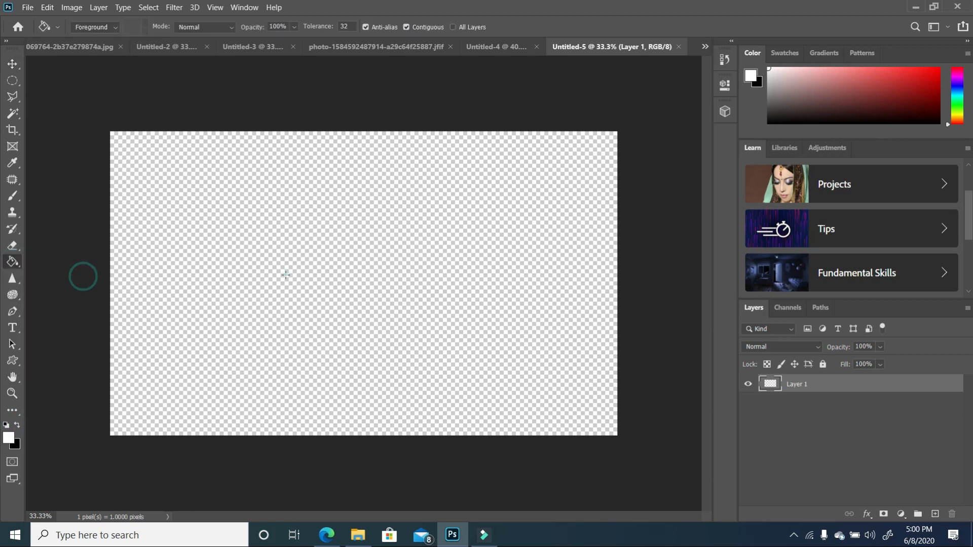
{"action": "left_click", "coordinate": [286, 275]}
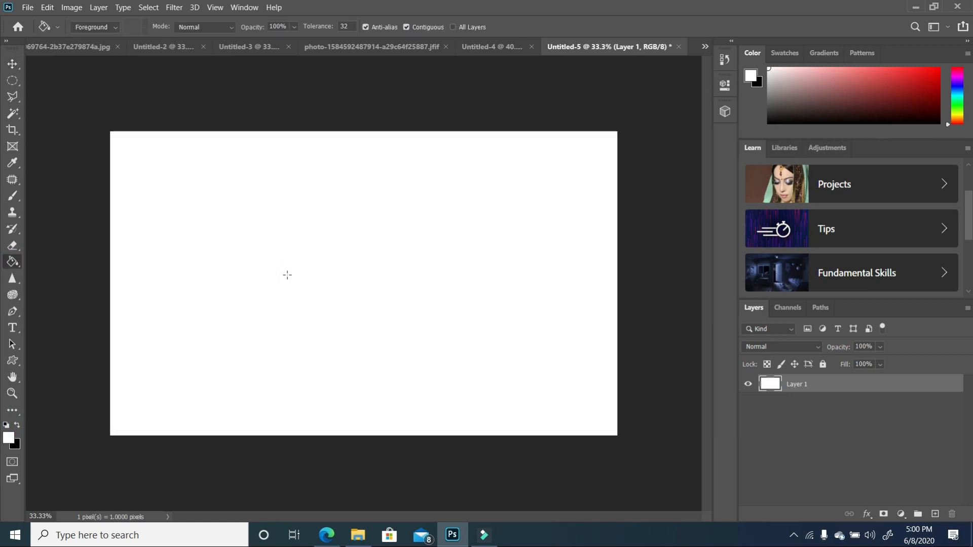
Add the letter "R" in Geometr415 Blk BT at 60 pt on the white canvas and colour it bright red.
{"action": "left_click", "coordinate": [13, 329]}
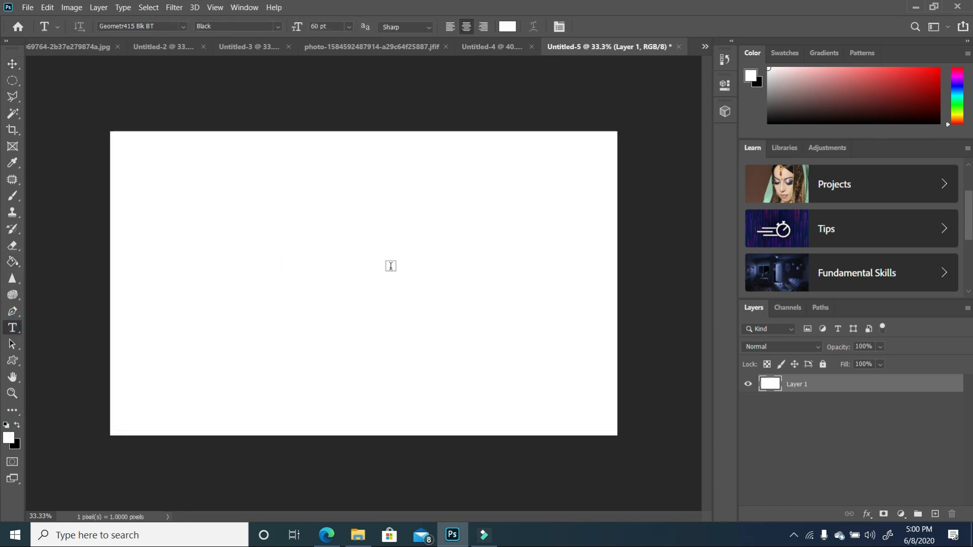
{"action": "left_click", "coordinate": [19, 426]}
{"action": "left_click", "coordinate": [282, 246]}
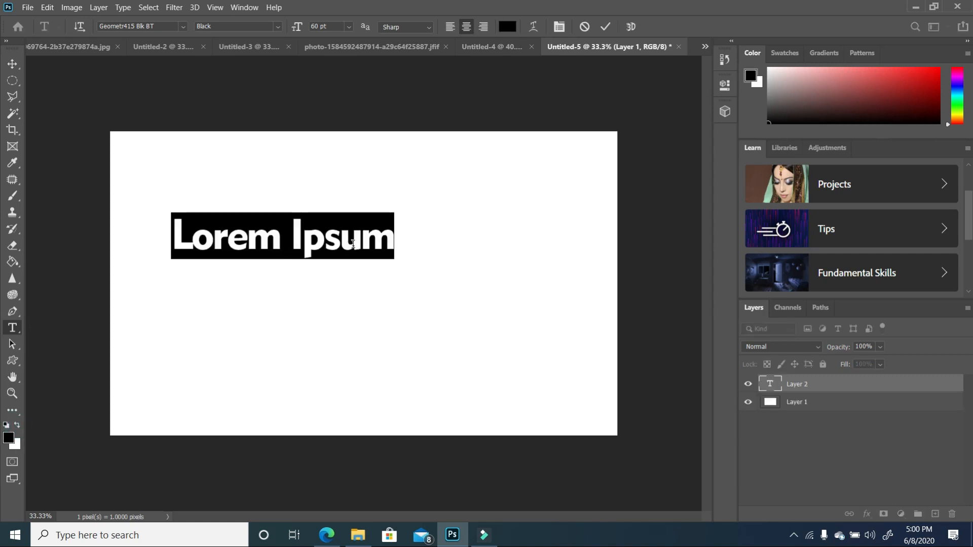
{"action": "type", "text": "R"}
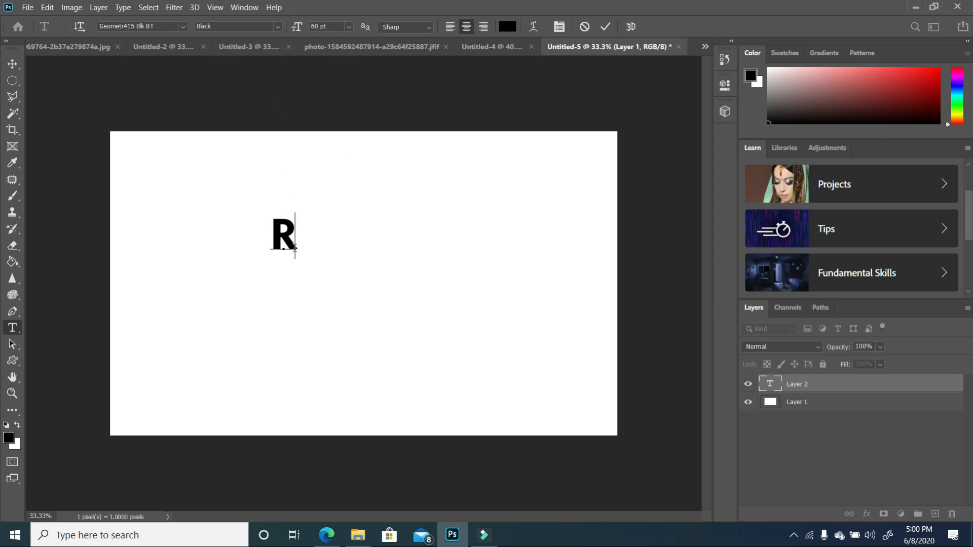
{"action": "left_click_drag", "start_coordinate": [300, 245], "coordinate": [251, 245]}
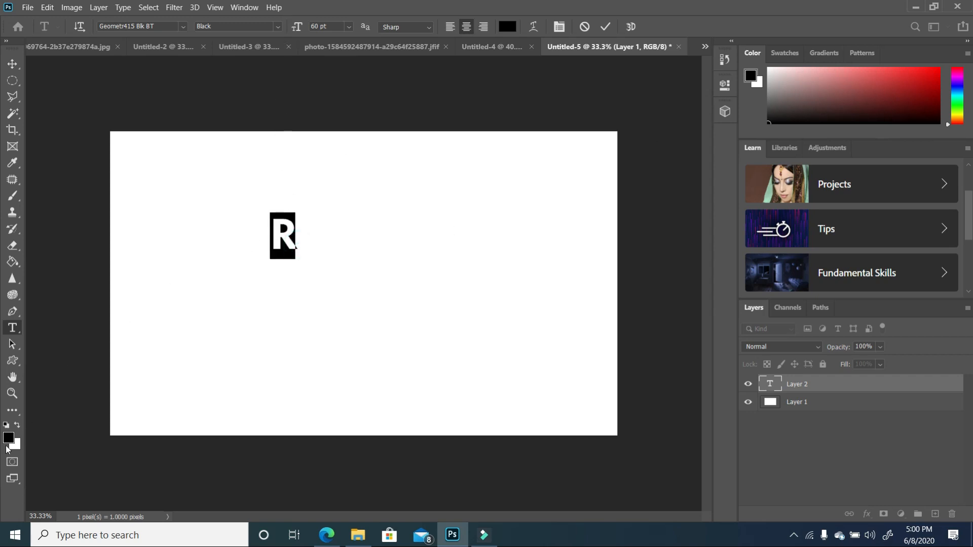
{"action": "left_click", "coordinate": [17, 426]}
{"action": "left_click", "coordinate": [9, 437]}
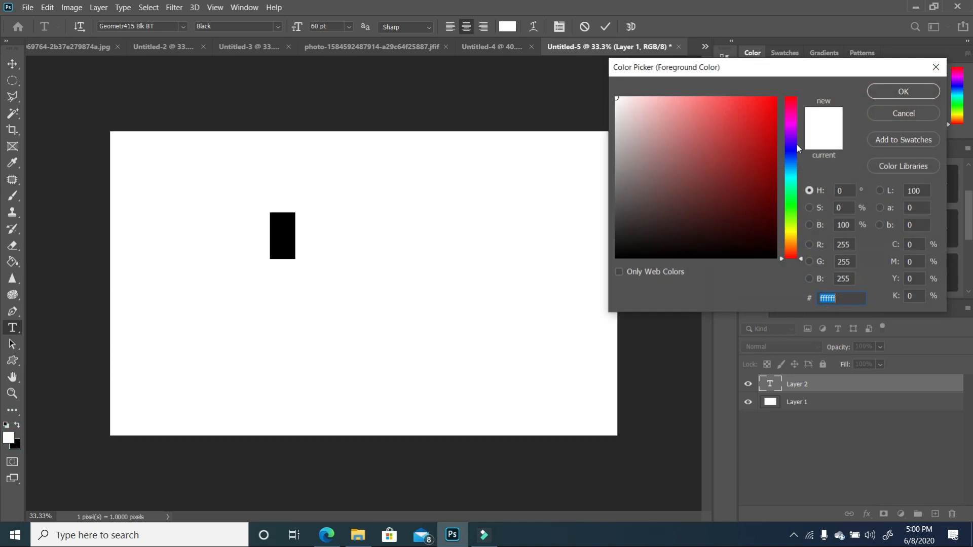
{"action": "left_click", "coordinate": [774, 97]}
{"action": "left_click", "coordinate": [895, 92]}
Scale the red R to about 265% and position it in the upper part of the canvas, left of centre.
{"action": "left_click", "coordinate": [13, 61]}
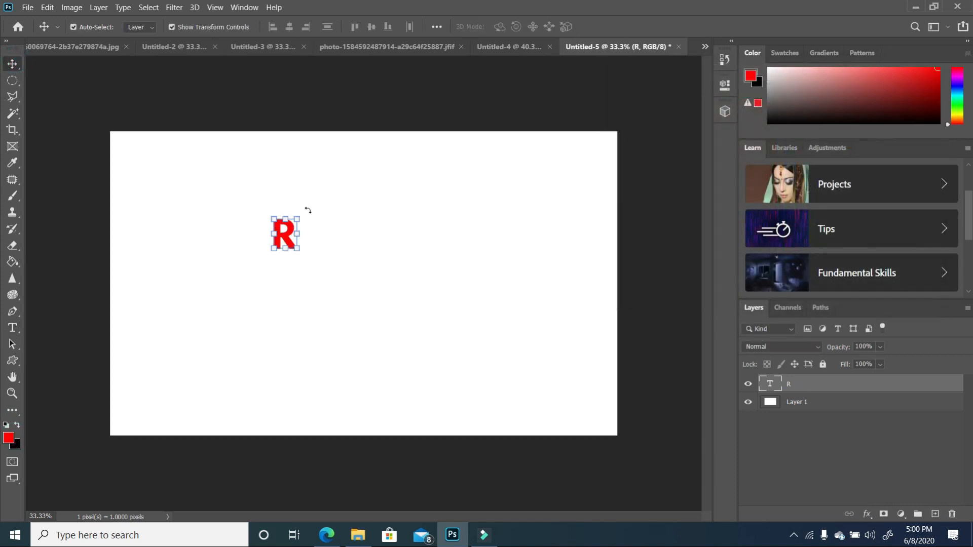
{"action": "left_click_drag", "start_coordinate": [297, 217], "coordinate": [360, 152]}
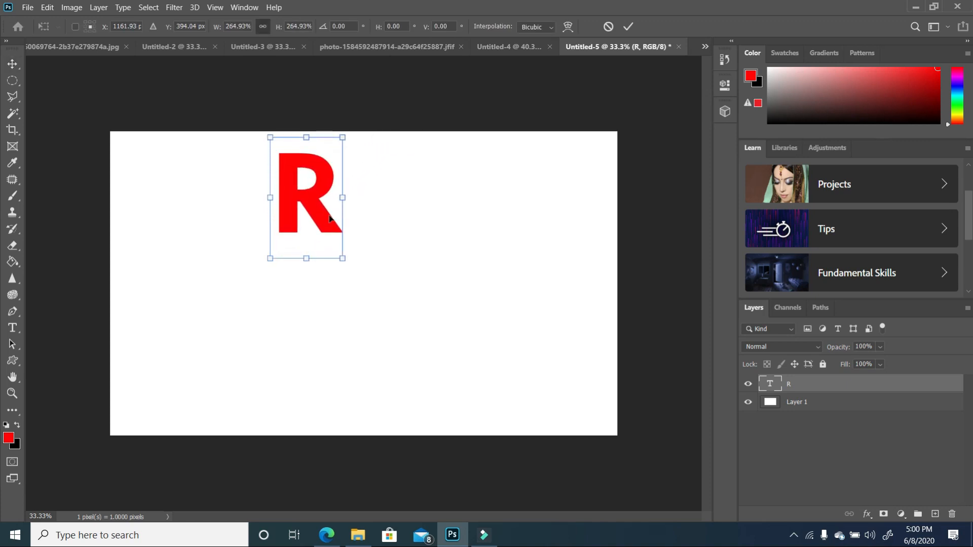
{"action": "left_click_drag", "start_coordinate": [319, 238], "coordinate": [315, 241]}
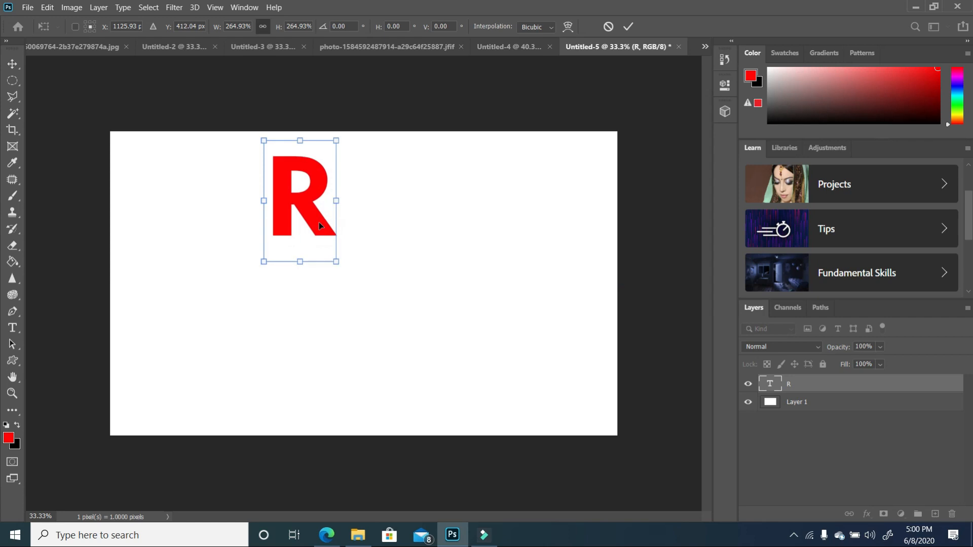
{"action": "left_click", "coordinate": [441, 248]}
Add a red 60 pt text layer reading "ea" beneath the R.
{"action": "left_click", "coordinate": [12, 328]}
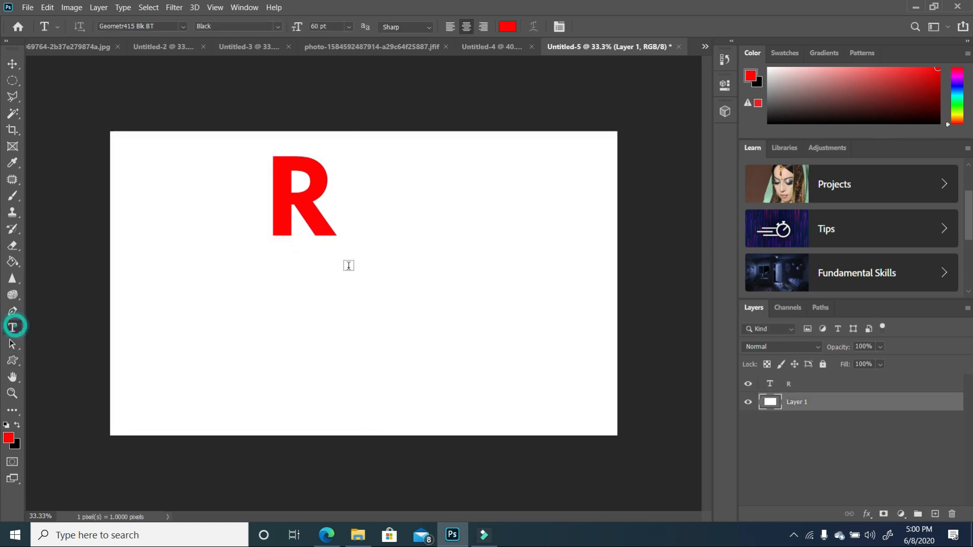
{"action": "left_click", "coordinate": [319, 314]}
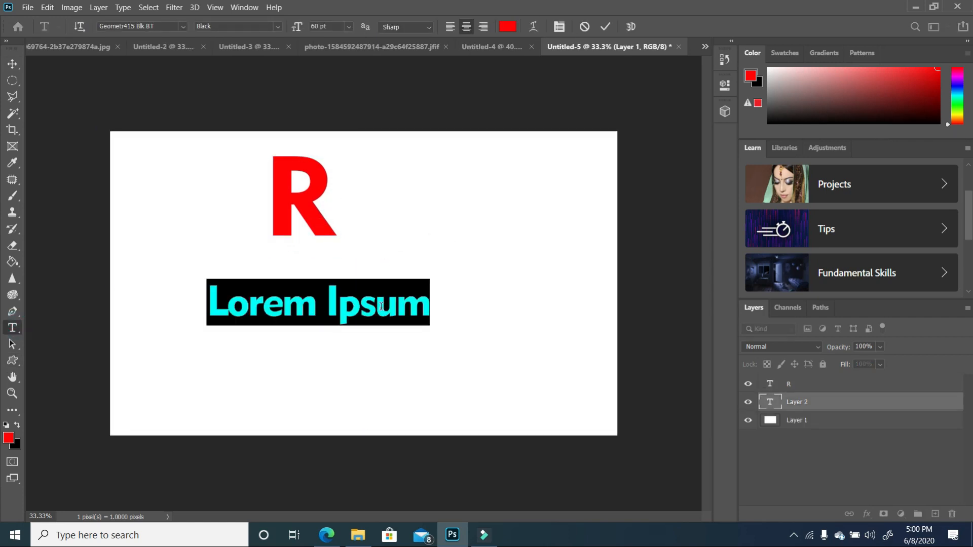
{"action": "type", "text": "ea"}
{"action": "key", "text": "ctrl+Return"}
Enlarge the "ea" text to about 163 pt and place it beside the R on the same baseline.
{"action": "left_click_drag", "start_coordinate": [343, 297], "coordinate": [381, 255]}
{"action": "left_click_drag", "start_coordinate": [362, 318], "coordinate": [394, 228]}
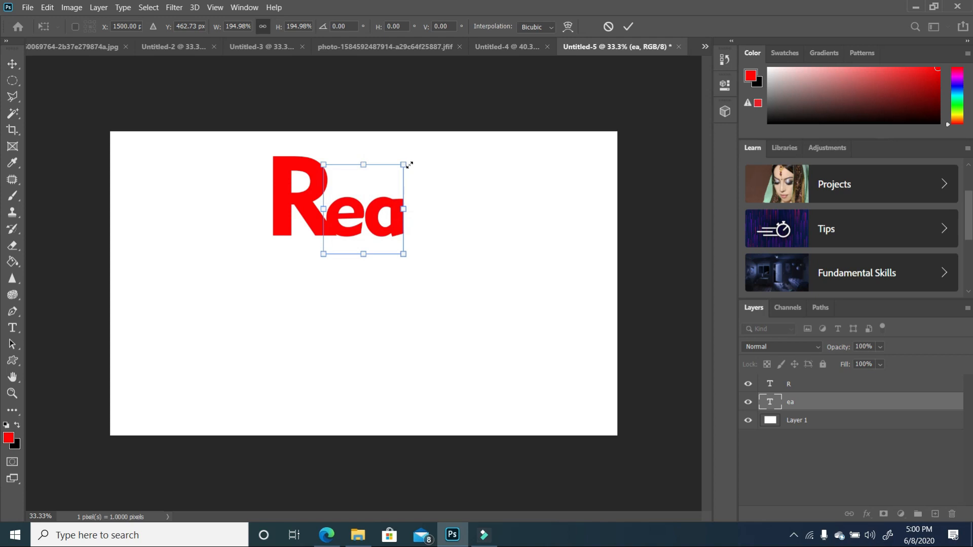
{"action": "left_click_drag", "start_coordinate": [404, 165], "coordinate": [449, 149]}
{"action": "mouse_move", "coordinate": [363, 211]}
{"action": "left_mouse_down"}
{"action": "mouse_move", "coordinate": [349, 223]}
{"action": "mouse_move", "coordinate": [363, 218]}
{"action": "left_mouse_up"}
Recolour the "ea" text black and slide it left so it tucks partly behind the R.
{"action": "left_click", "coordinate": [12, 329]}
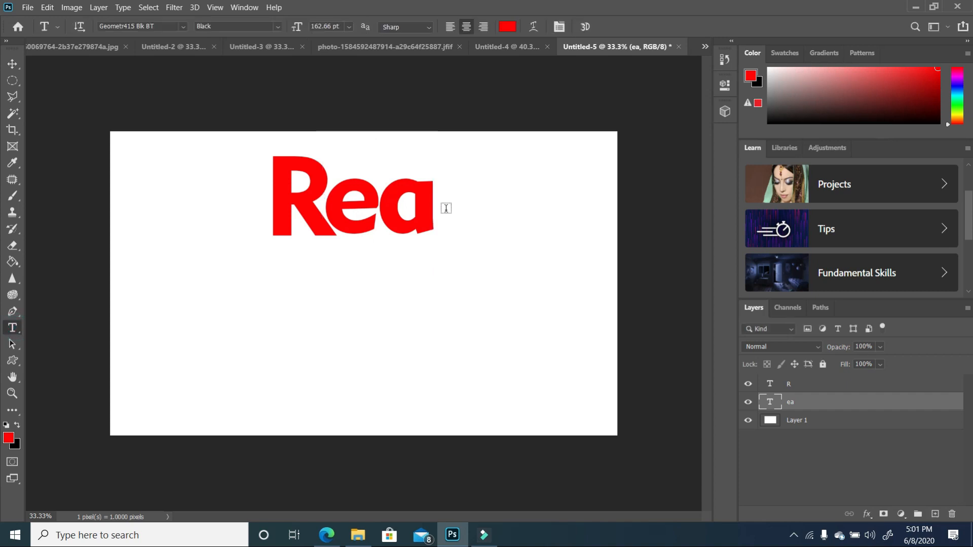
{"action": "left_click_drag", "start_coordinate": [447, 208], "coordinate": [322, 216]}
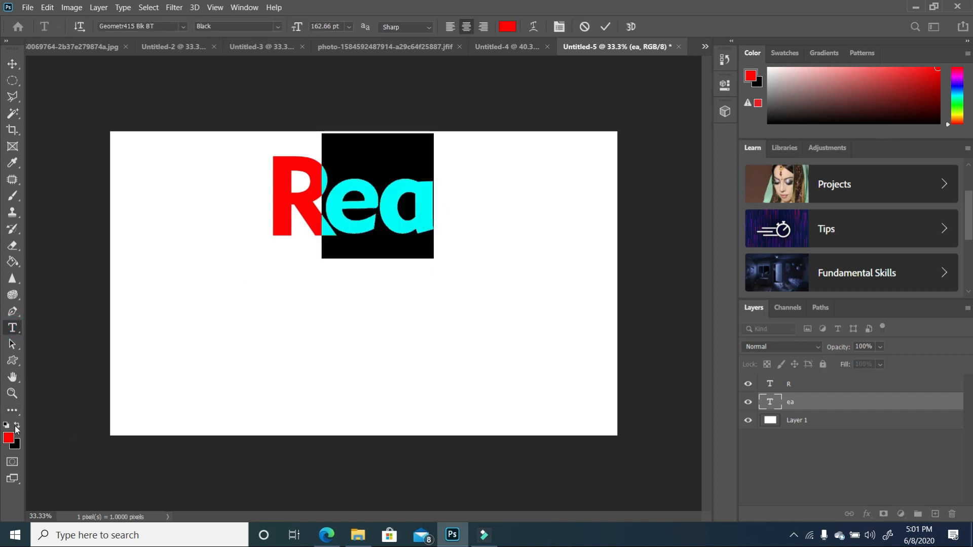
{"action": "left_click", "coordinate": [17, 426]}
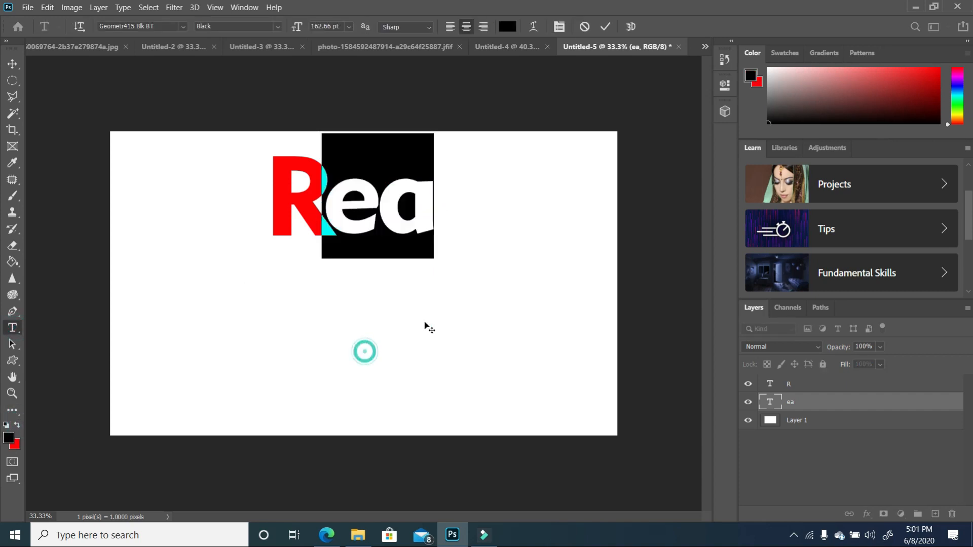
{"action": "left_click", "coordinate": [13, 64]}
{"action": "left_click", "coordinate": [454, 305]}
{"action": "left_click_drag", "start_coordinate": [404, 220], "coordinate": [385, 225]}
{"action": "left_click", "coordinate": [481, 249]}
Duplicate the "ea" layer and move the copy directly below the first line.
{"action": "left_click", "coordinate": [398, 222]}
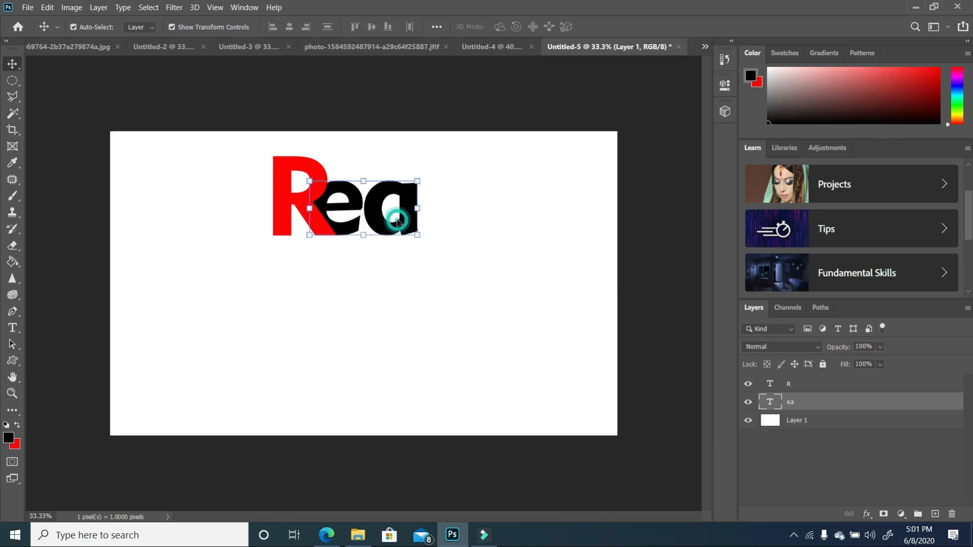
{"action": "left_click_drag", "start_coordinate": [830, 404], "coordinate": [936, 514]}
{"action": "left_click_drag", "start_coordinate": [408, 219], "coordinate": [299, 280]}
Replace the copied text with "act" and move it left to line up under the R.
{"action": "left_click", "coordinate": [12, 328]}
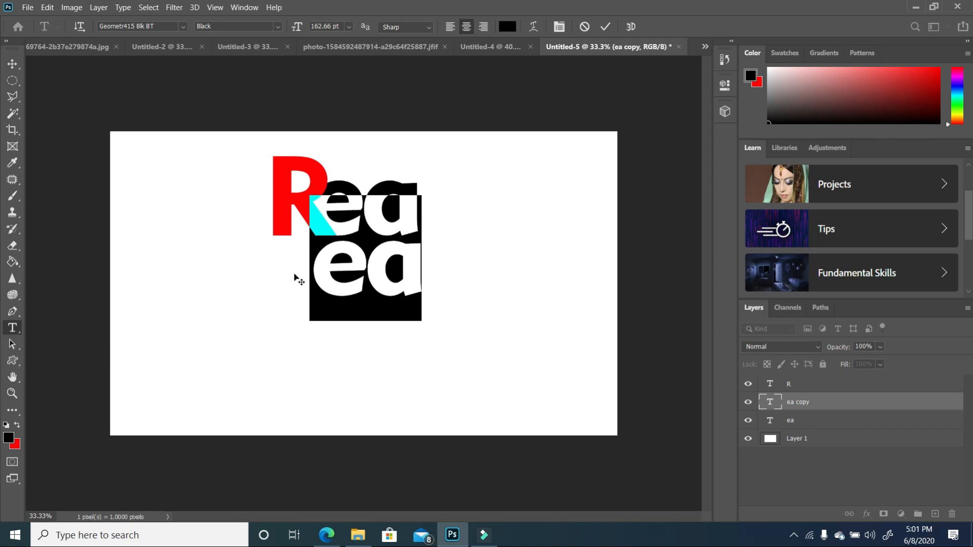
{"action": "type", "text": "act"}
{"action": "left_click", "coordinate": [12, 64]}
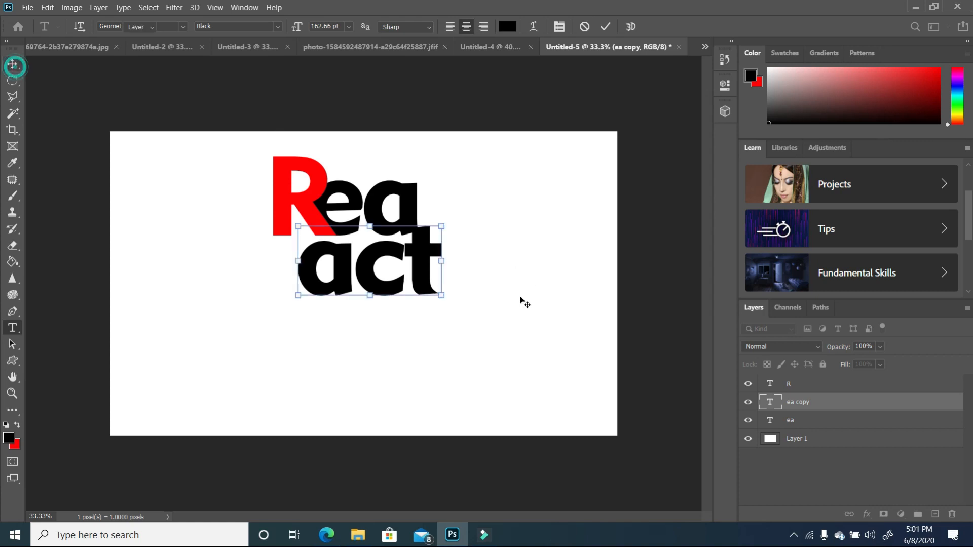
{"action": "left_click_drag", "start_coordinate": [423, 289], "coordinate": [394, 302]}
{"action": "left_click", "coordinate": [467, 305]}
{"action": "left_click", "coordinate": [847, 406]}
{"action": "key", "text": "ctrl+j"}
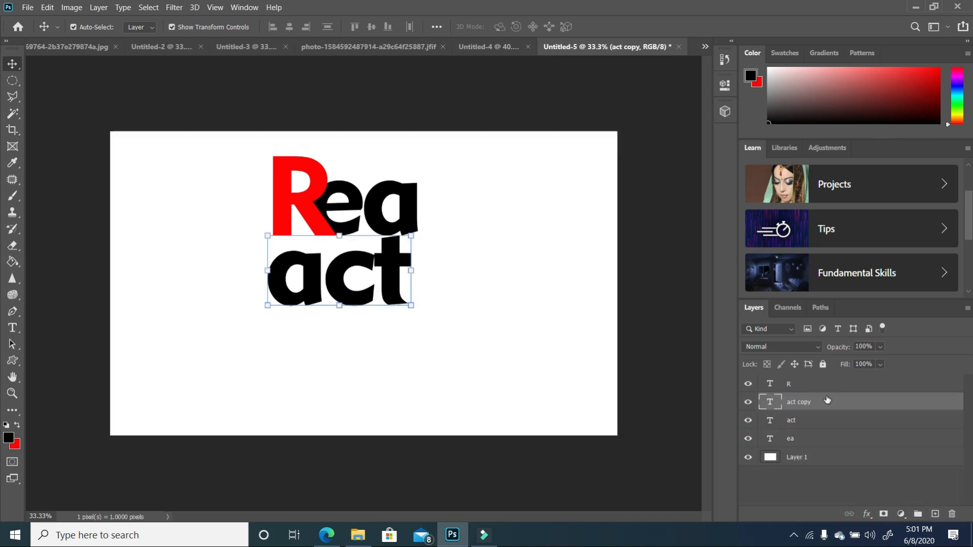
{"action": "key", "text": "Delete"}
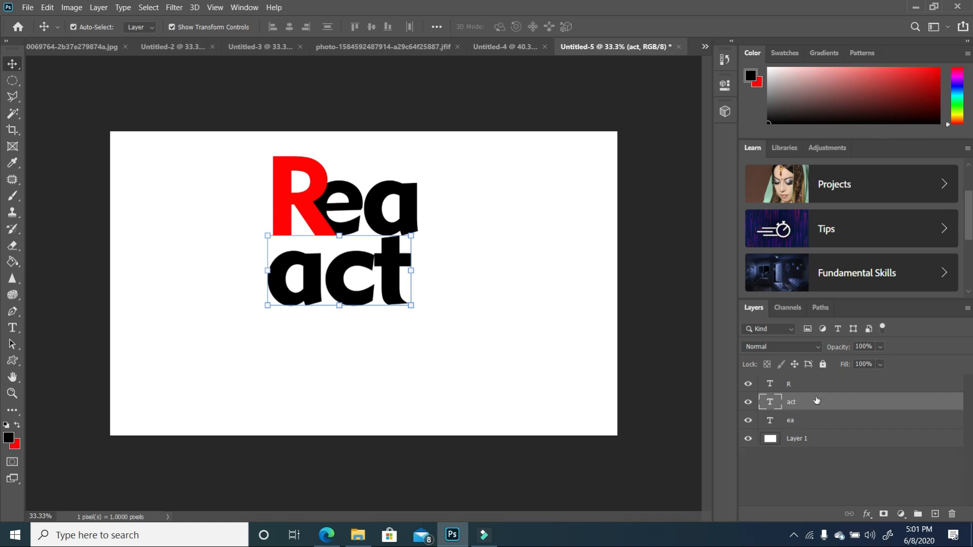
Duplicate the "act" line directly below itself and change the copy's text to "ion".
{"action": "left_click_drag", "start_coordinate": [869, 401], "coordinate": [935, 513]}
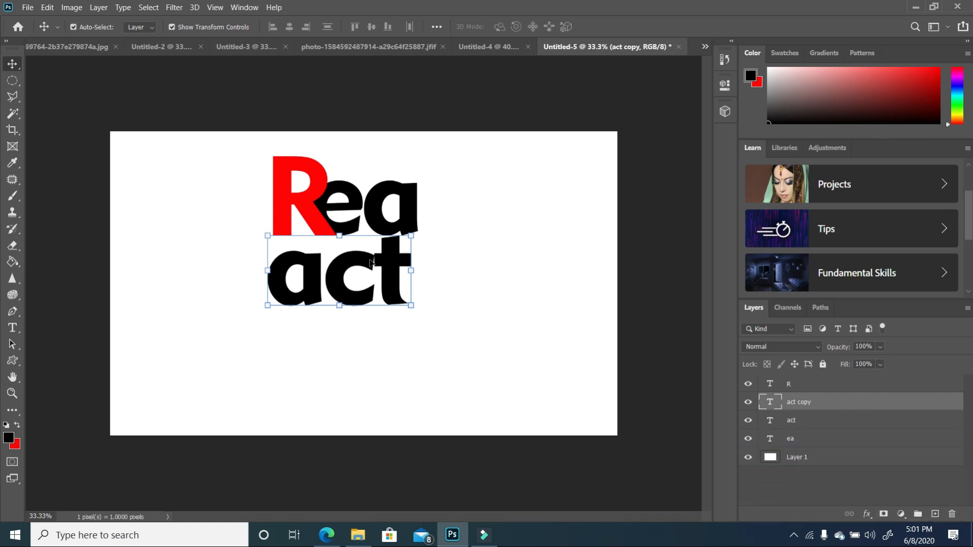
{"action": "left_click_drag", "start_coordinate": [396, 294], "coordinate": [400, 362]}
{"action": "left_click", "coordinate": [13, 327]}
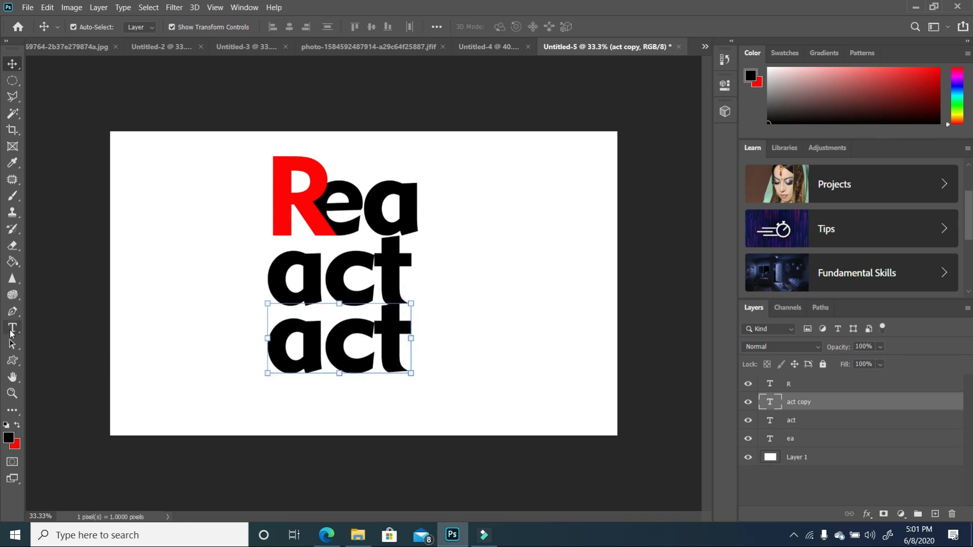
{"action": "double_click", "coordinate": [399, 356]}
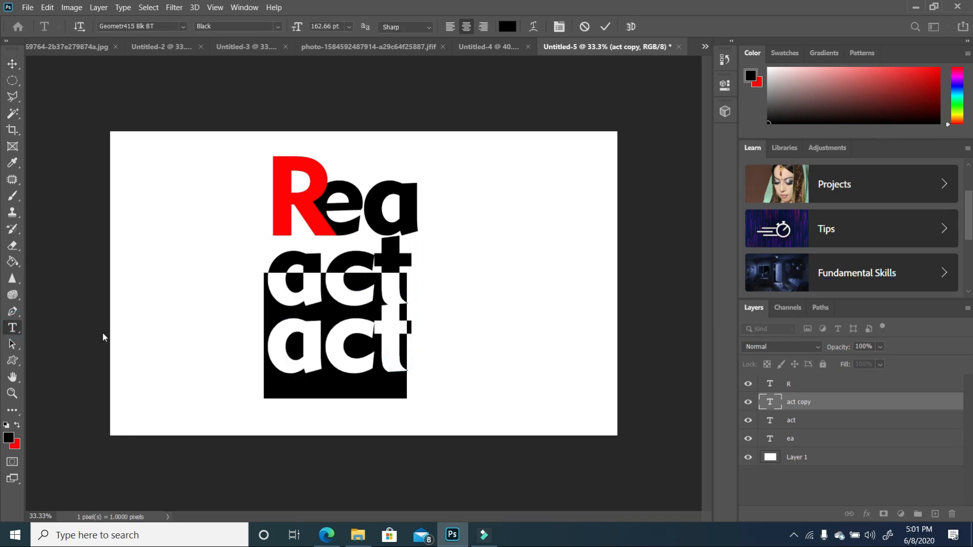
{"action": "type", "text": "ion"}
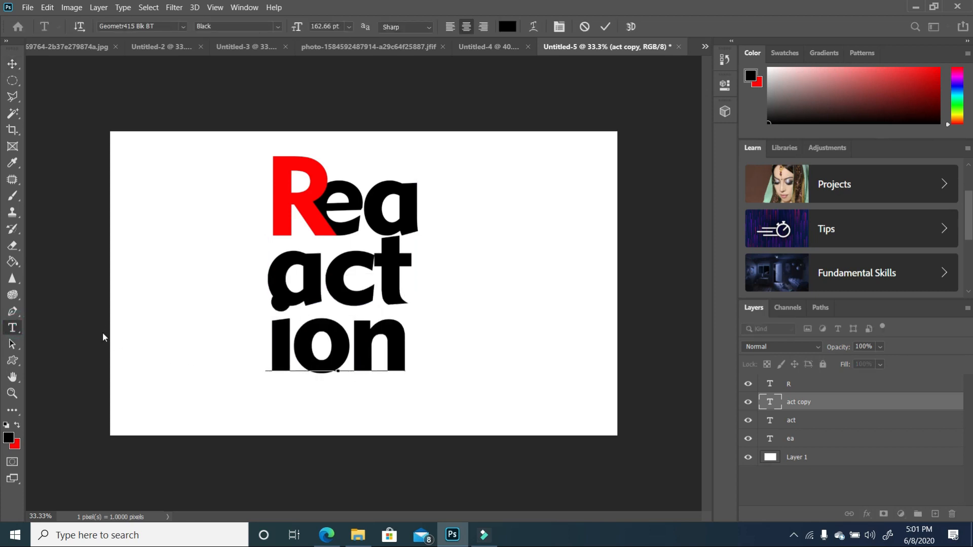
{"action": "left_click", "coordinate": [12, 63]}
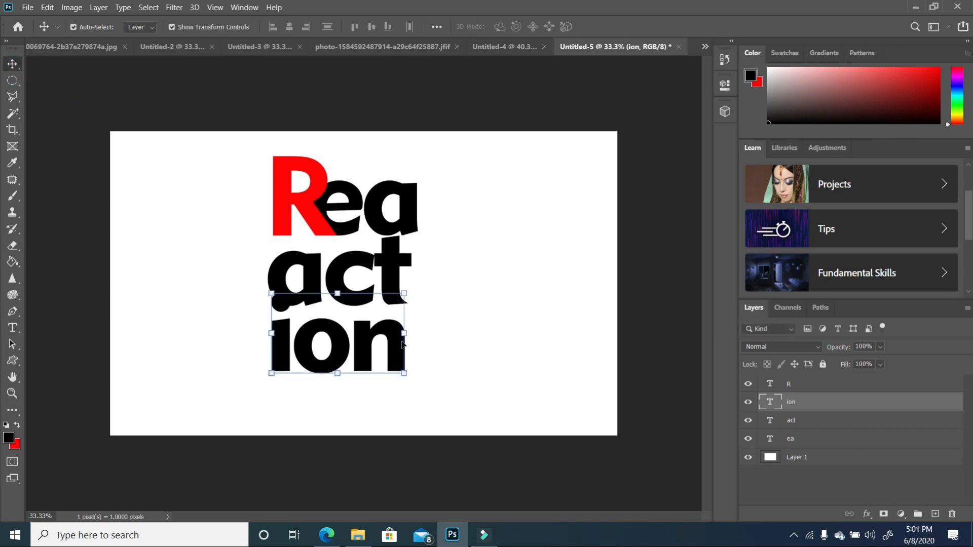
Move "ion" up and right so the dot of its i sits inside the a and its right edge meets that of "ea".
{"action": "left_click", "coordinate": [505, 360]}
{"action": "mouse_move", "coordinate": [404, 351]}
{"action": "left_mouse_down"}
{"action": "mouse_move", "coordinate": [401, 336]}
{"action": "mouse_move", "coordinate": [412, 336]}
{"action": "left_mouse_up"}
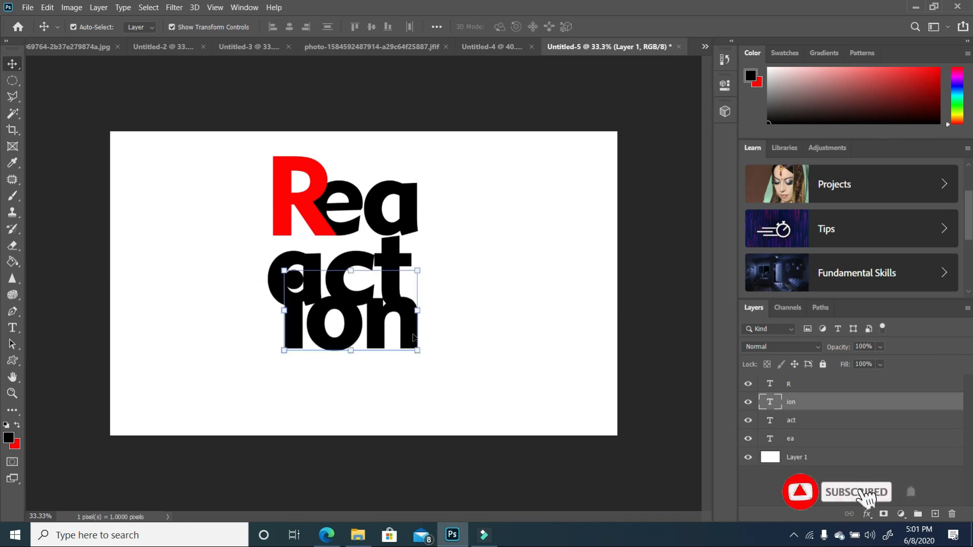
{"action": "left_click", "coordinate": [430, 266]}
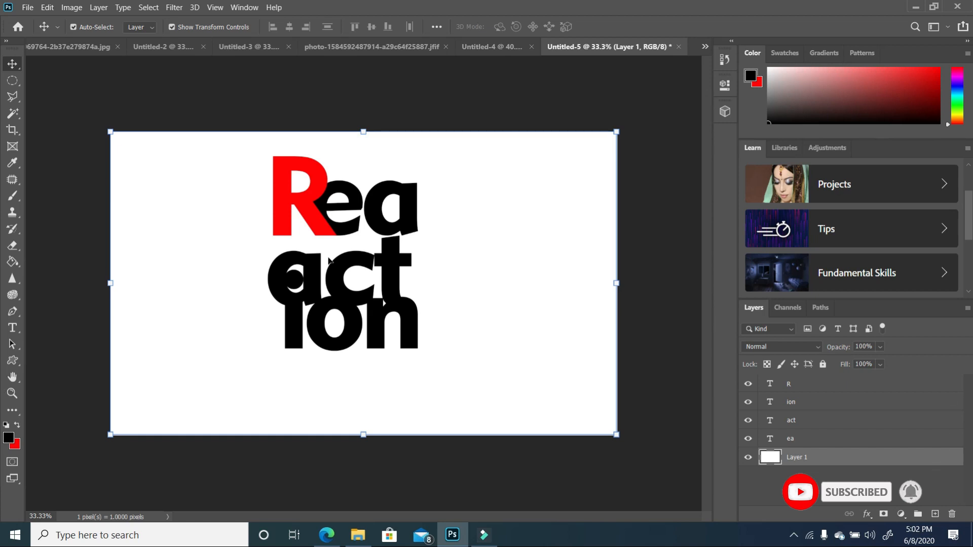
Nudge the "act" and "ion" lines up together until "act" slightly overlaps the bottom of the first line.
{"action": "left_click", "coordinate": [377, 249]}
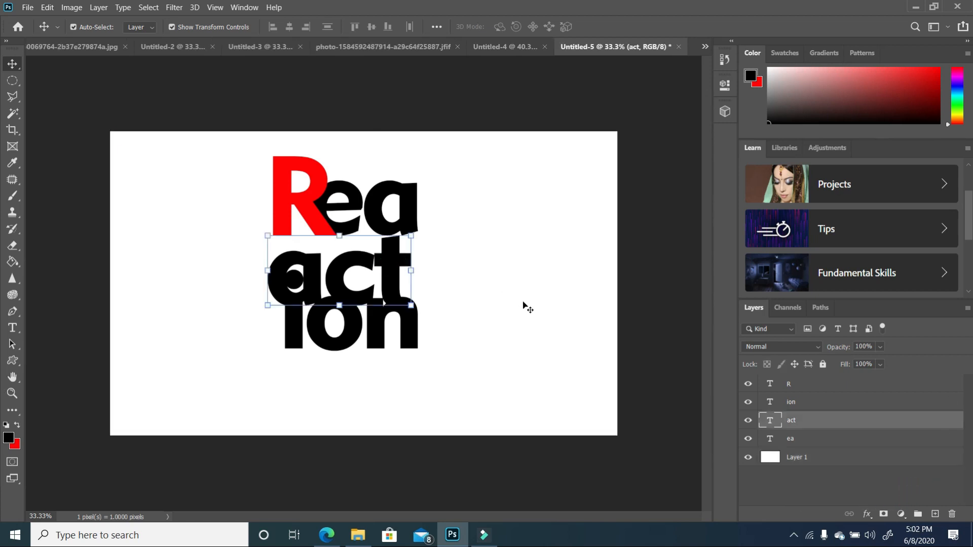
{"action": "left_click", "coordinate": [810, 438], "text": "ctrl"}
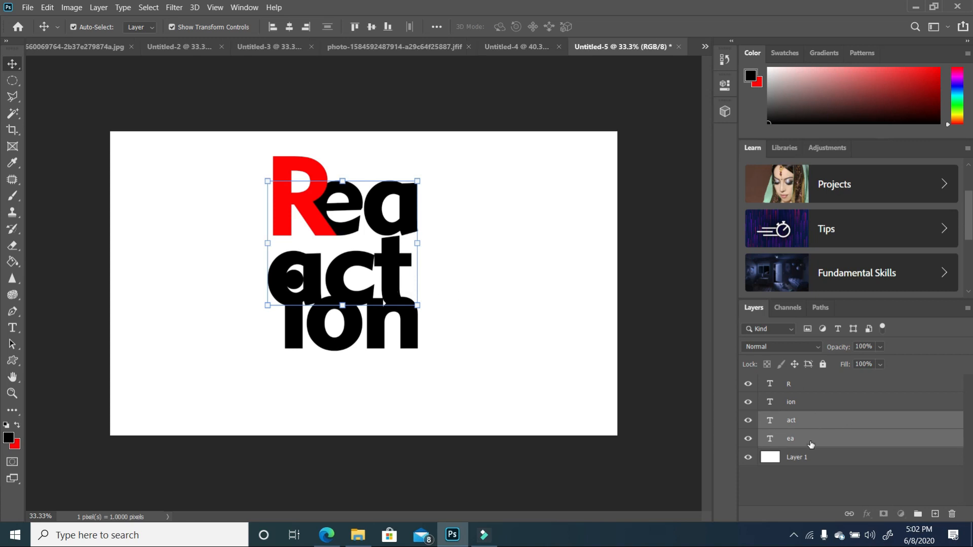
{"action": "left_click", "coordinate": [817, 422]}
{"action": "left_click", "coordinate": [796, 409], "text": "ctrl"}
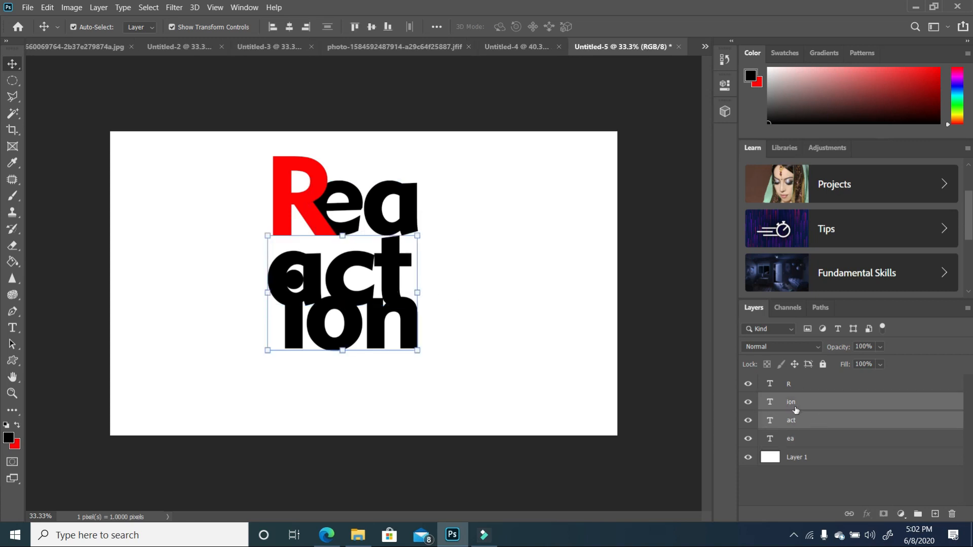
{"action": "key", "text": "shift+Up"}
{"action": "key", "text": "shift+Up"}
{"action": "key", "text": "shift+Up"}
{"action": "key", "text": "shift+Up"}
{"action": "key", "text": "shift+Up"}
{"action": "key", "text": "shift+Up"}
{"action": "key", "text": "shift+Up"}
{"action": "key", "text": "shift+Up"}
{"action": "key", "text": "shift+Up"}
{"action": "key", "text": "shift+Up"}
{"action": "key", "text": "shift+Up"}
{"action": "key", "text": "shift+Up"}
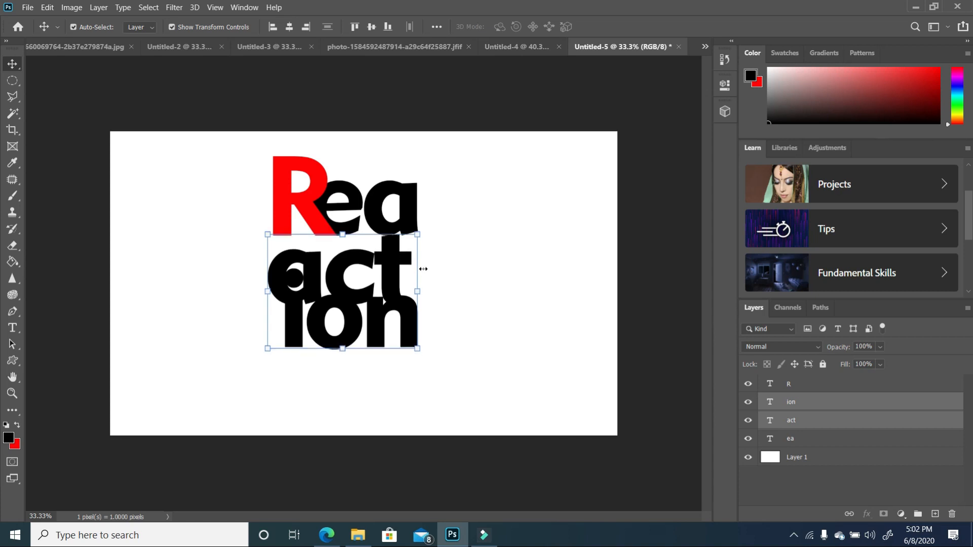
{"action": "key", "text": "shift+Down"}
{"action": "key", "text": "shift+Down"}
{"action": "left_click", "coordinate": [449, 261]}
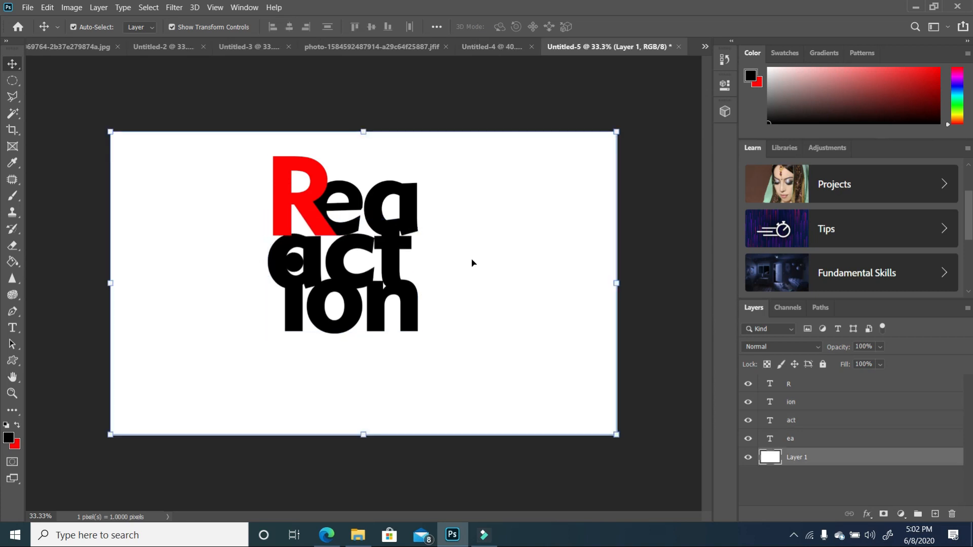
Scale all four text layers together to about 151% from their upper-left corner.
{"action": "left_click", "coordinate": [812, 439]}
{"action": "left_click", "coordinate": [819, 387], "text": "shift"}
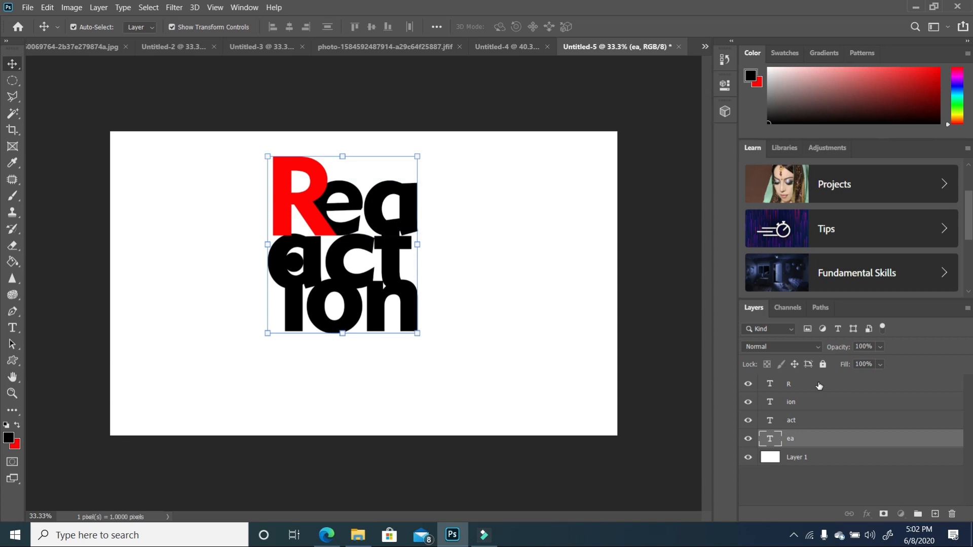
{"action": "left_click_drag", "start_coordinate": [418, 337], "coordinate": [495, 428]}
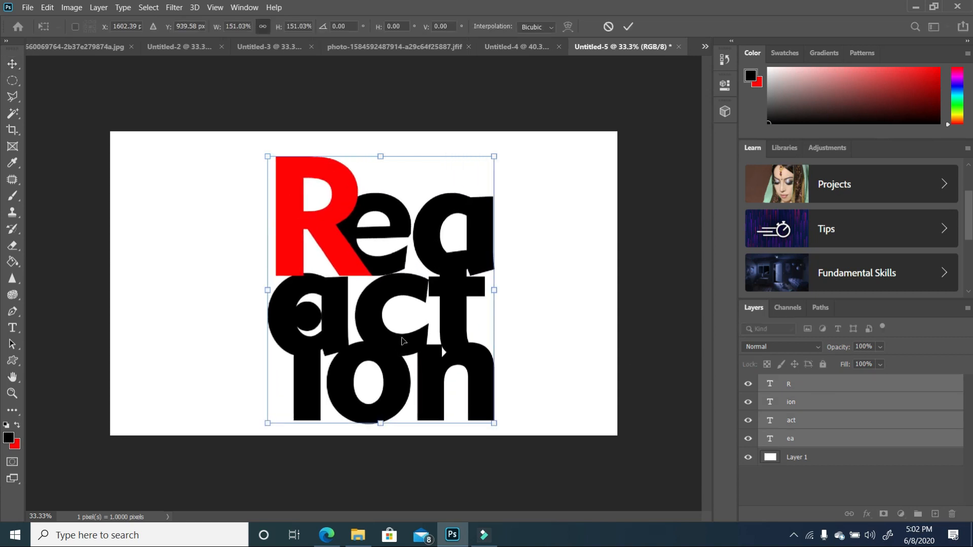
Recolour only the letter o of "ion" in the same red as the R.
{"action": "left_click_drag", "start_coordinate": [421, 386], "coordinate": [350, 386]}
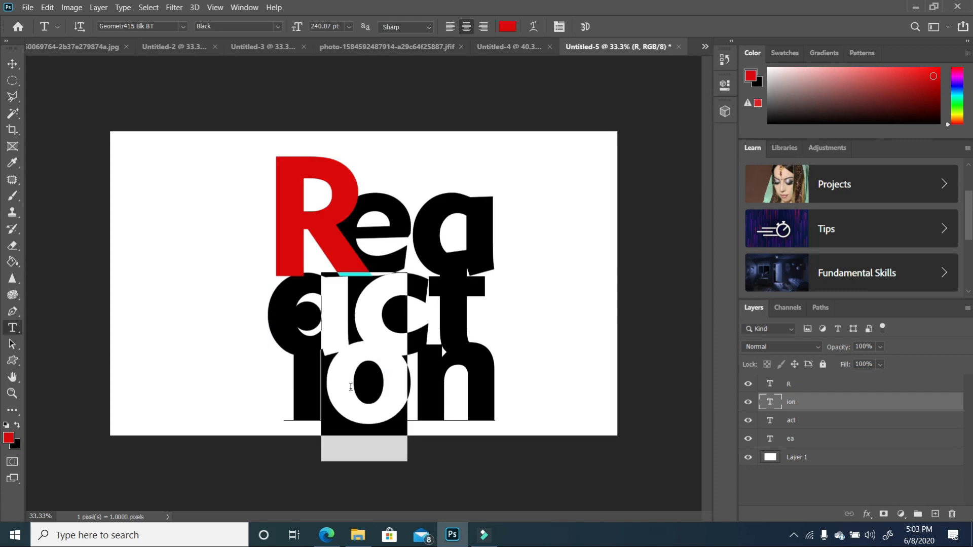
{"action": "left_click", "coordinate": [16, 427]}
{"action": "left_click", "coordinate": [17, 427]}
{"action": "left_click", "coordinate": [141, 468]}
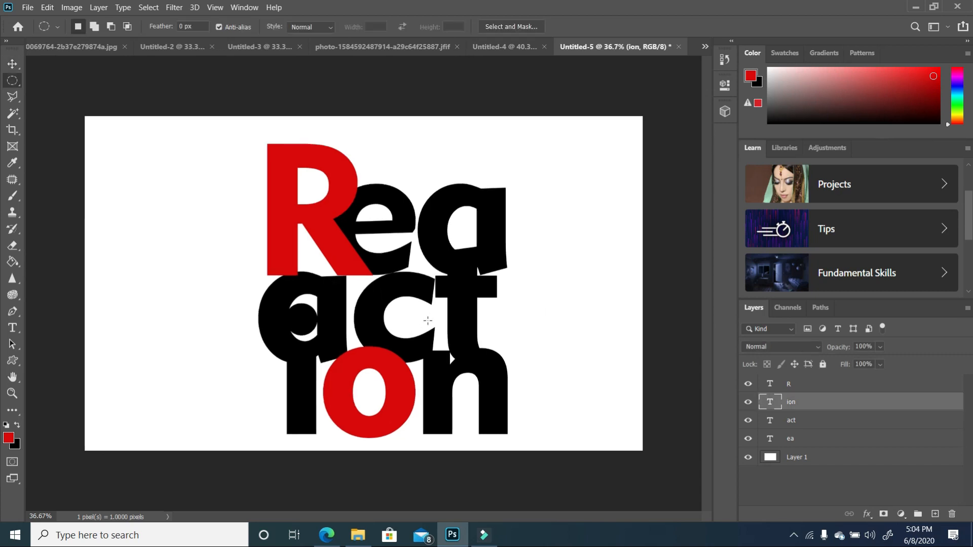
Select a small circle inside the dot of the i and fill it with red on a new layer.
{"action": "scroll", "coordinate": [308, 329], "scroll_direction": "up", "scroll_amount": 5}
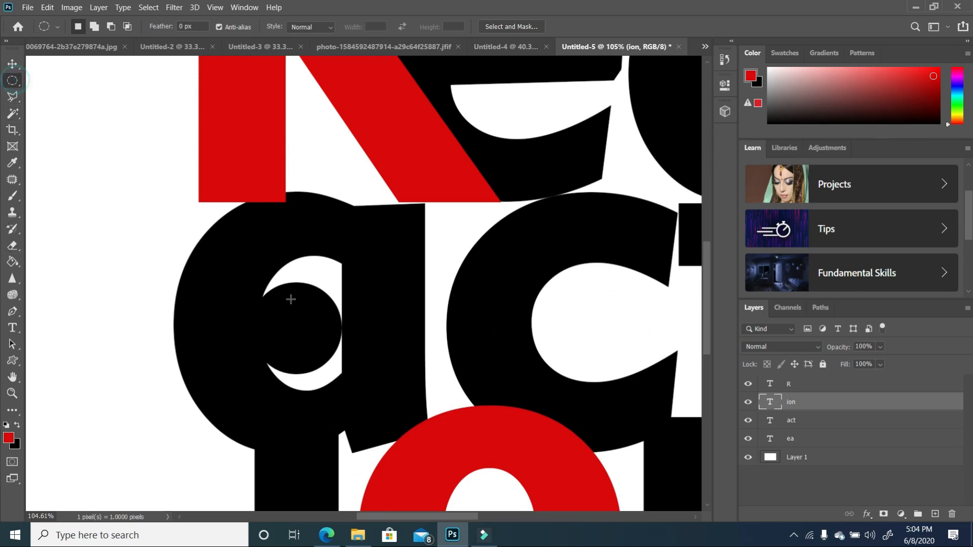
{"action": "left_click_drag", "start_coordinate": [278, 314], "coordinate": [325, 359]}
{"action": "left_click", "coordinate": [936, 514]}
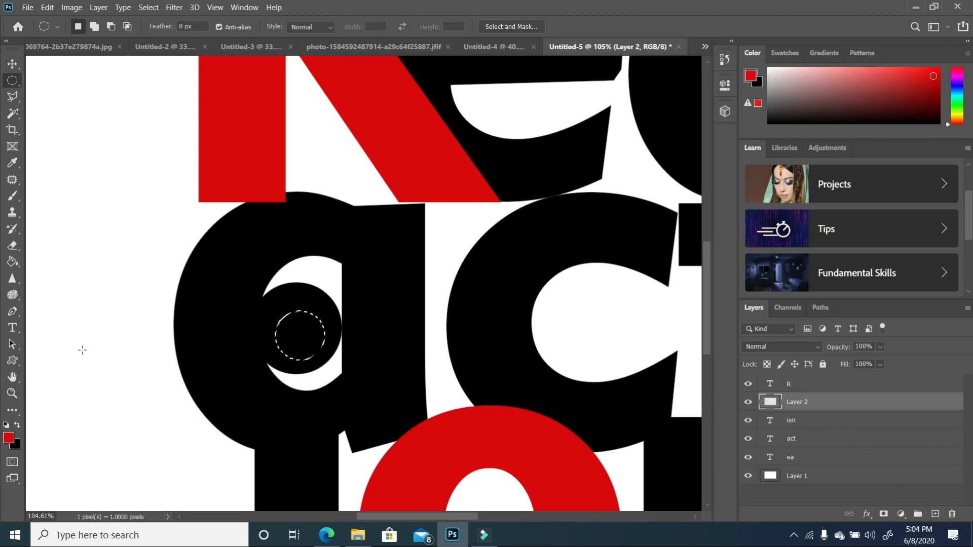
{"action": "left_click", "coordinate": [12, 262]}
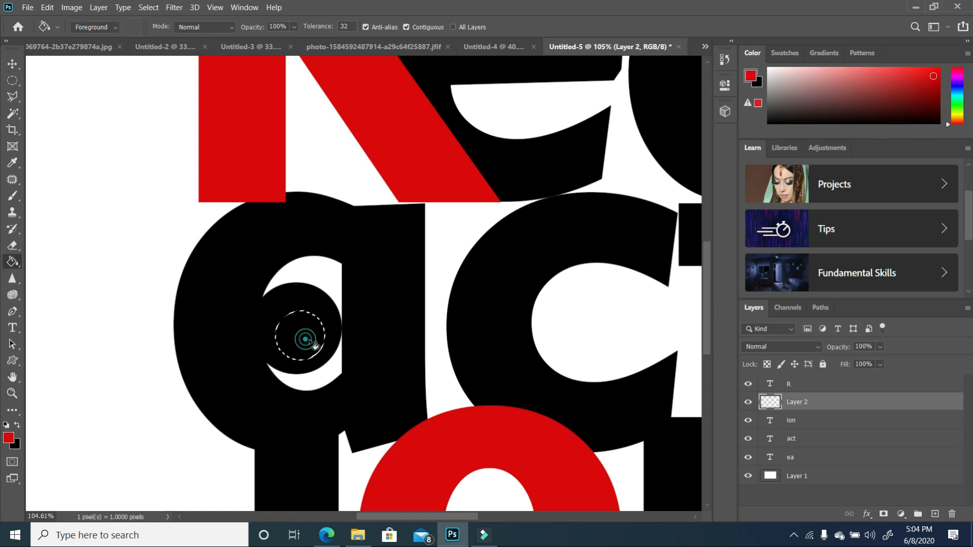
{"action": "left_click", "coordinate": [304, 336]}
{"action": "key", "text": "ctrl+0"}
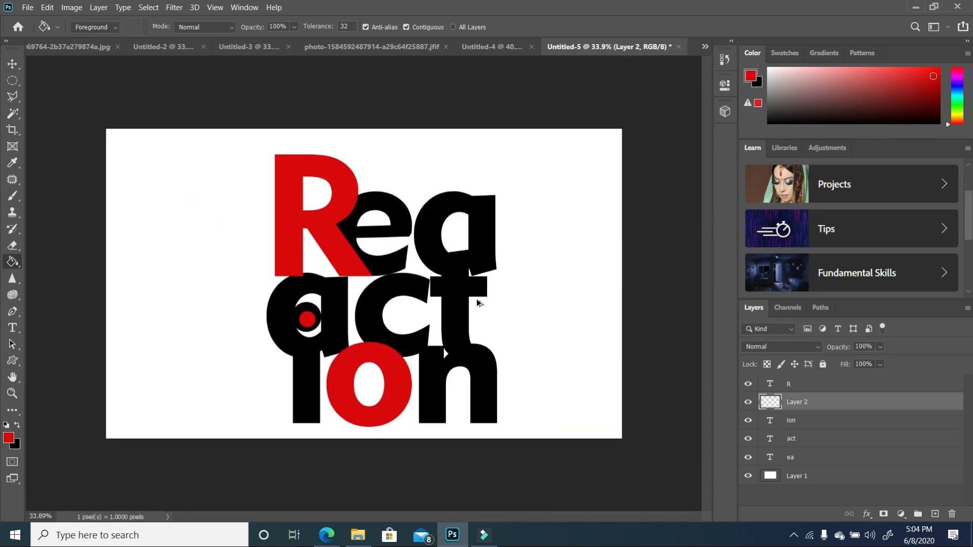
Enlarge the R, Layer 2, ion, act and ea layers together to about 109% and nudge them downward within the canvas.
{"action": "scroll", "coordinate": [474, 304], "scroll_direction": "down", "scroll_amount": 5}
{"action": "scroll", "coordinate": [429, 304], "scroll_direction": "up", "scroll_amount": 4}
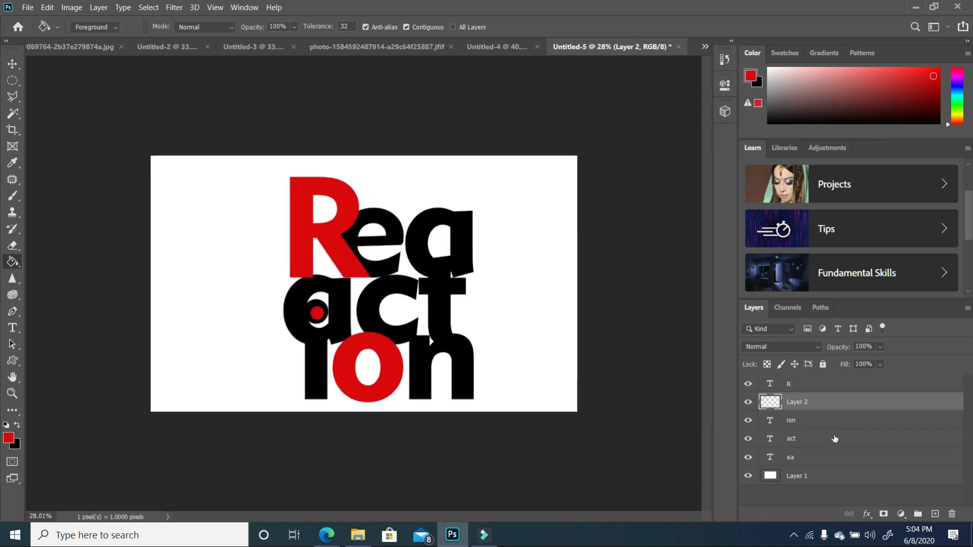
{"action": "left_click", "coordinate": [807, 462]}
{"action": "left_click", "coordinate": [818, 384], "text": "shift"}
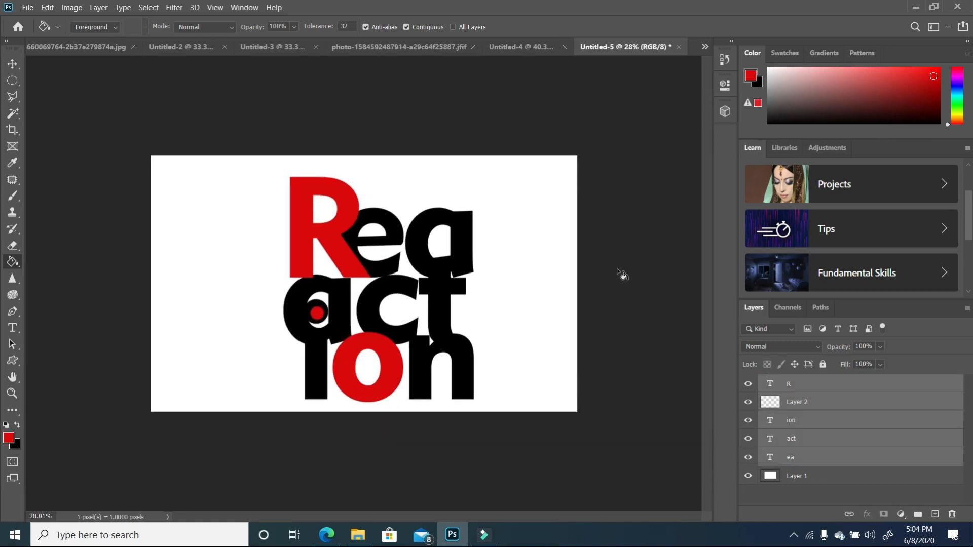
{"action": "left_click", "coordinate": [13, 64]}
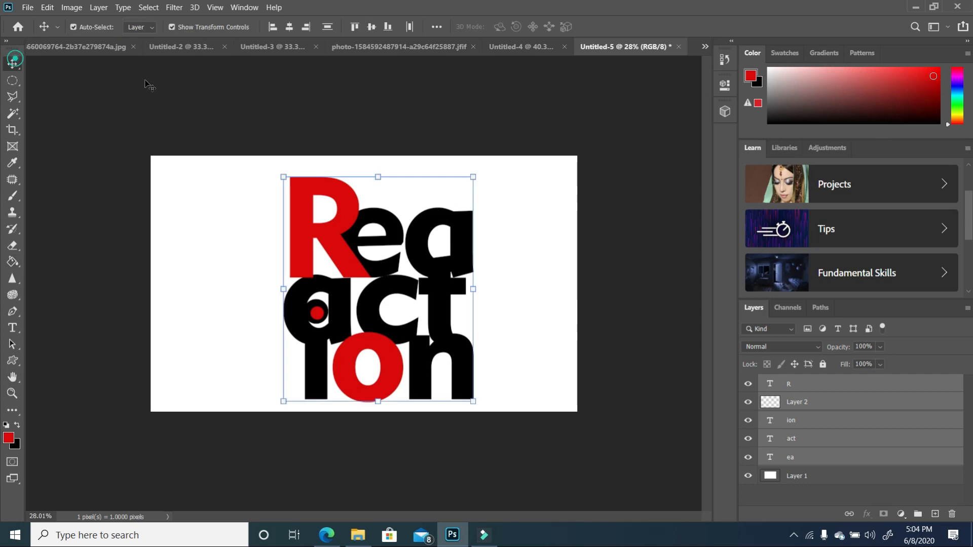
{"action": "left_click_drag", "start_coordinate": [472, 175], "coordinate": [490, 156]}
{"action": "key", "text": "Down"}
{"action": "key", "text": "Down"}
{"action": "key", "text": "Down"}
{"action": "key", "text": "Down"}
{"action": "key", "text": "Down"}
{"action": "key", "text": "Down"}
{"action": "key", "text": "Down"}
{"action": "key", "text": "Down"}
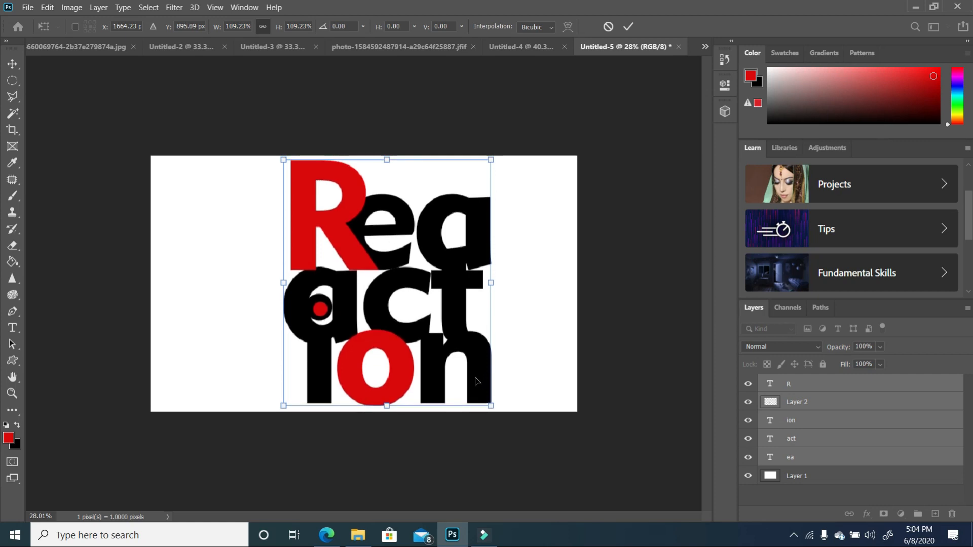
{"action": "key", "text": "Return"}
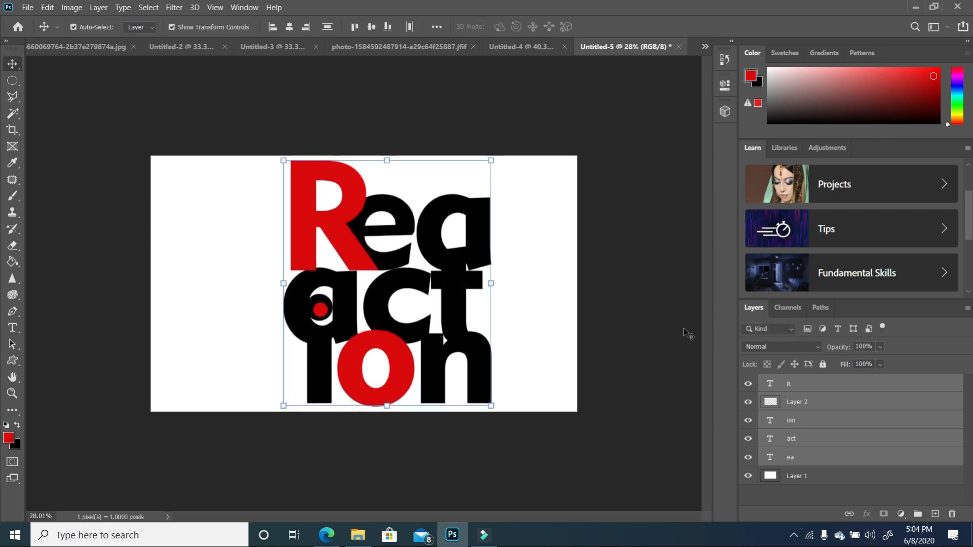
{"action": "left_click", "coordinate": [684, 332]}
Add a drop shadow to the red R text layer with 16% spread and 3 px size.
{"action": "left_click", "coordinate": [363, 256]}
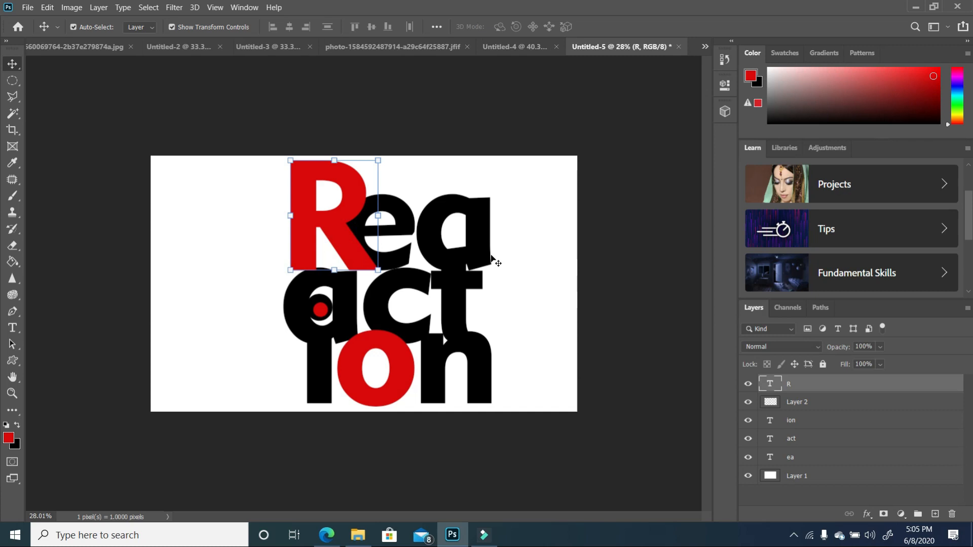
{"action": "right_click", "coordinate": [828, 386]}
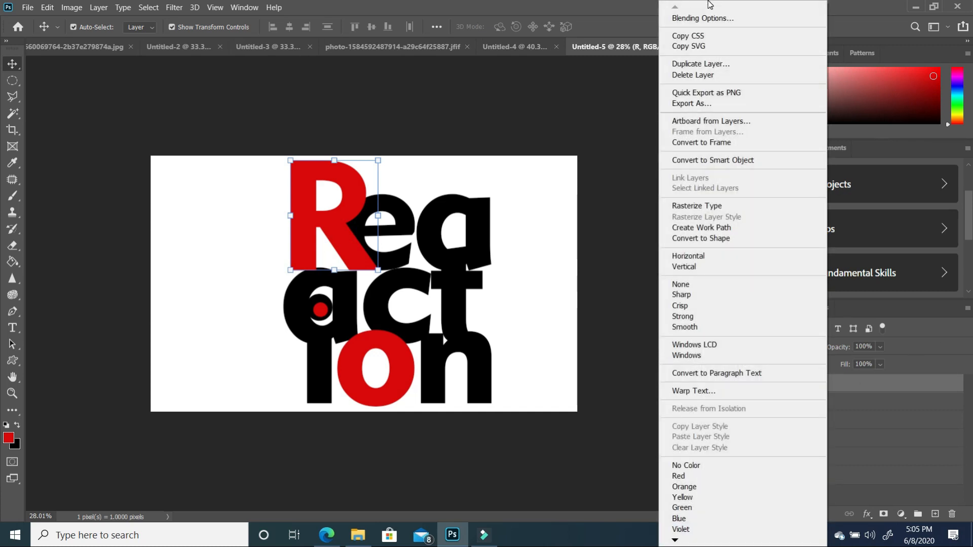
{"action": "left_click", "coordinate": [702, 17]}
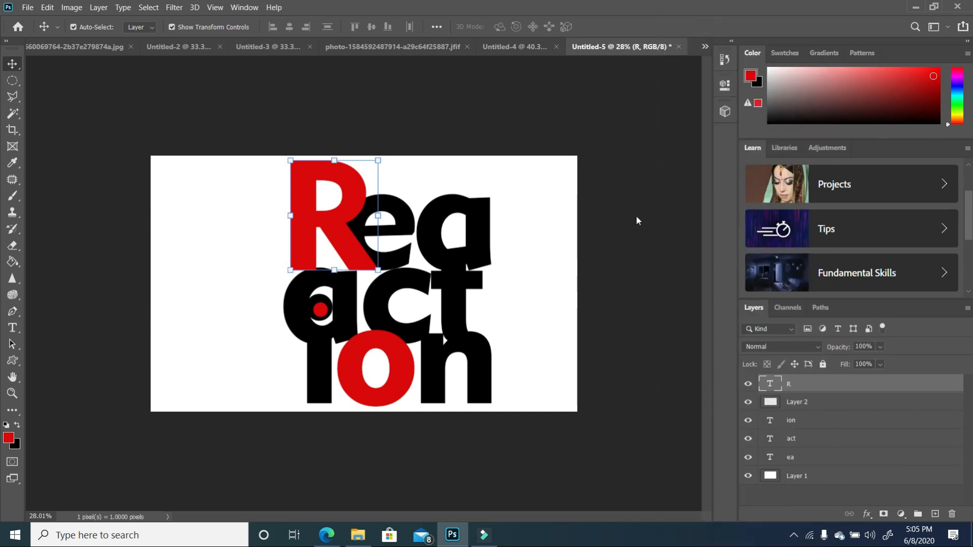
{"action": "left_click", "coordinate": [365, 307]}
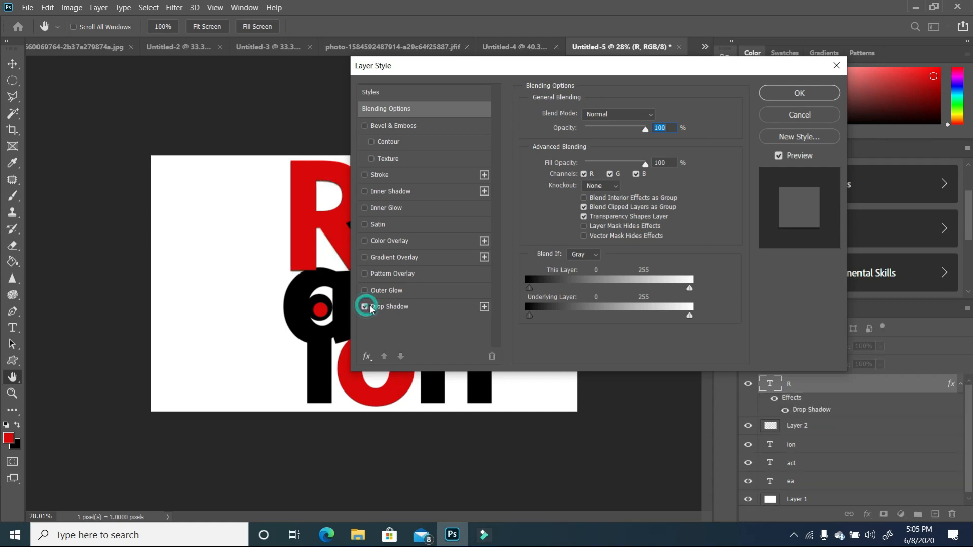
{"action": "left_click_drag", "start_coordinate": [497, 74], "coordinate": [585, 51]}
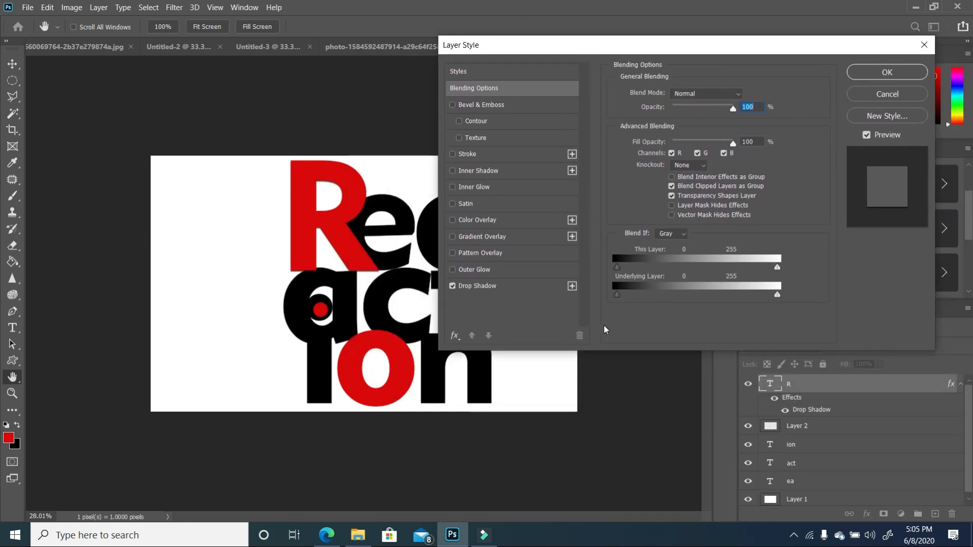
{"action": "left_click", "coordinate": [514, 286]}
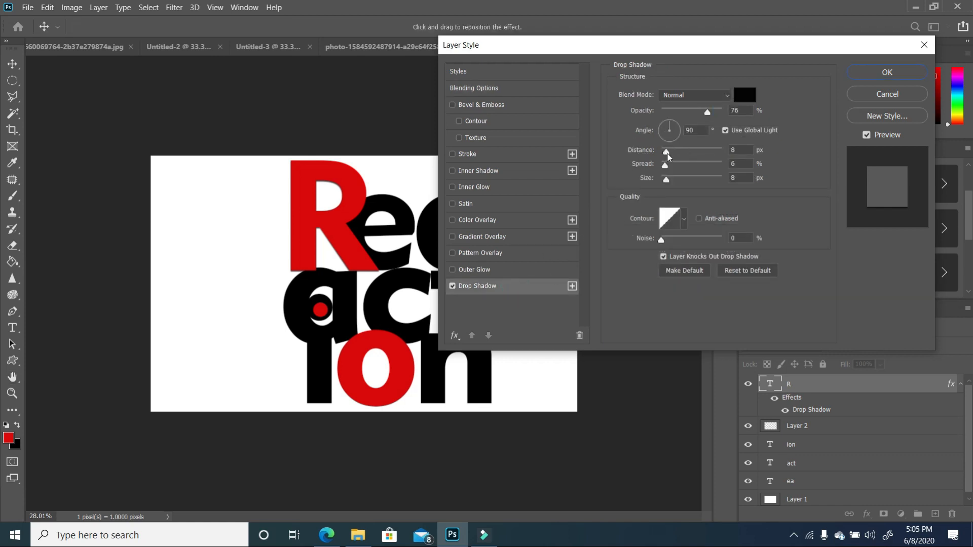
{"action": "left_click_drag", "start_coordinate": [666, 166], "coordinate": [664, 182]}
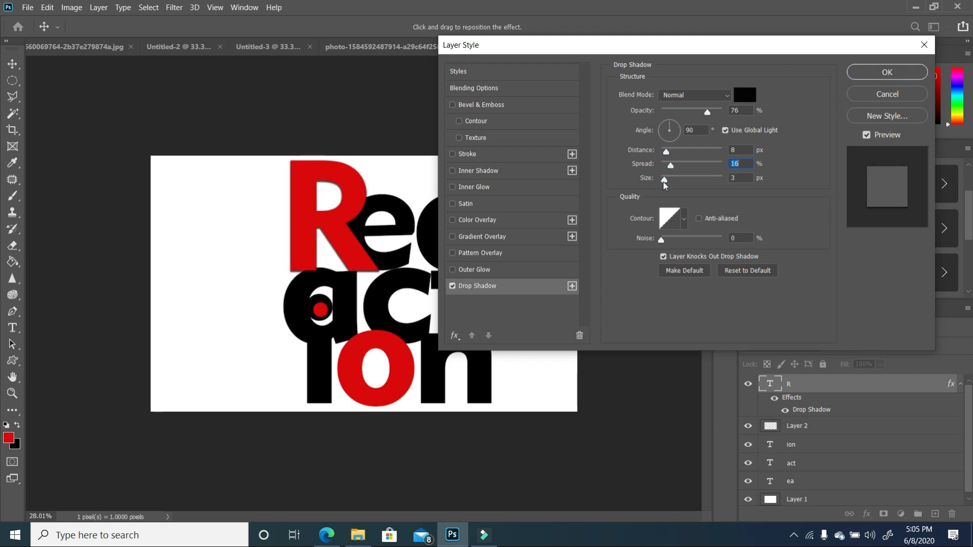
{"action": "left_click", "coordinate": [908, 73]}
{"action": "left_click", "coordinate": [619, 355]}
Add a drop shadow to the ion text layer with the existing shadow settings.
{"action": "left_click", "coordinate": [436, 374]}
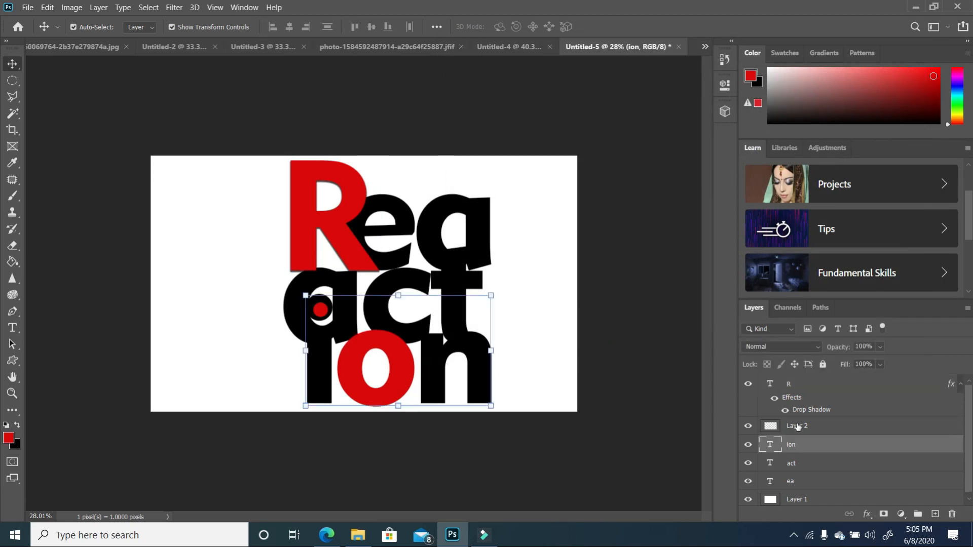
{"action": "right_click", "coordinate": [817, 446]}
{"action": "left_click", "coordinate": [725, 17]}
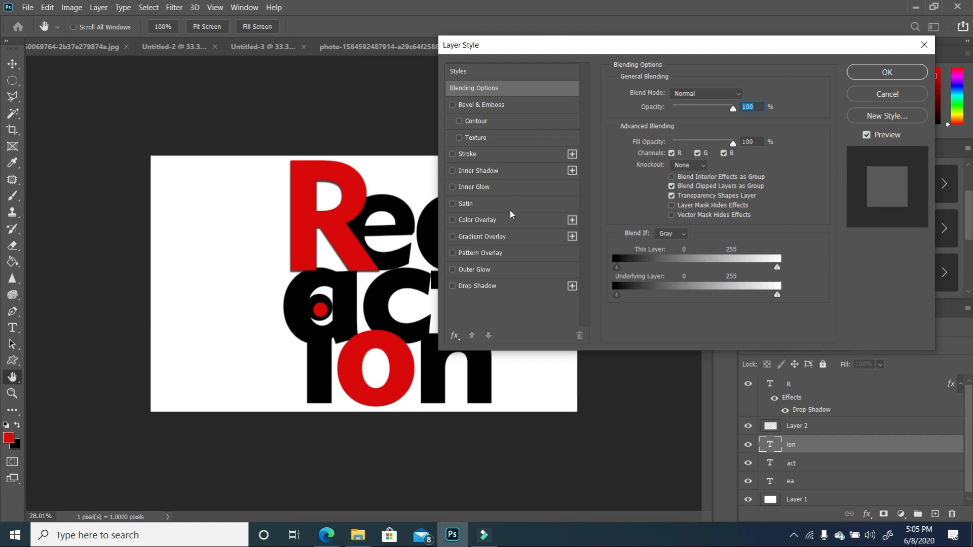
{"action": "left_click", "coordinate": [453, 287]}
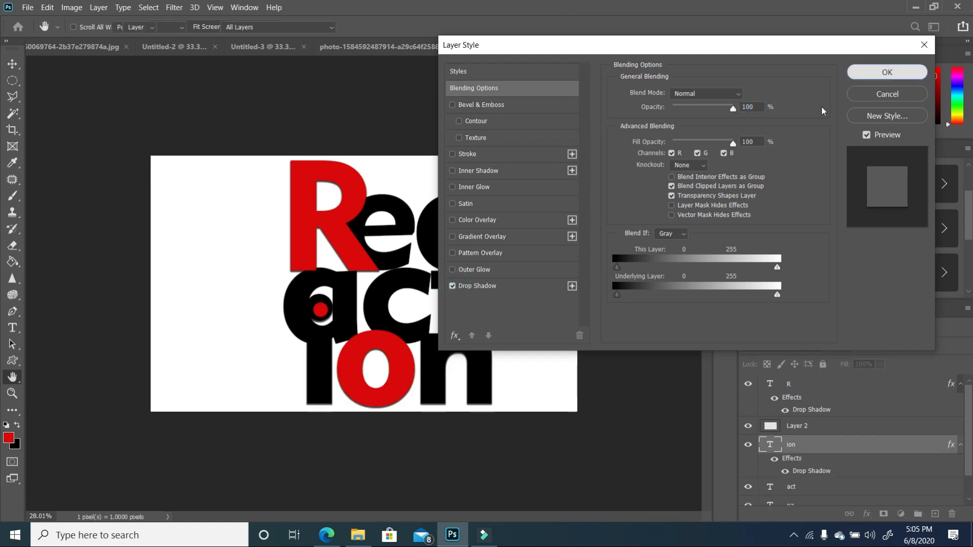
{"action": "left_click", "coordinate": [895, 73]}
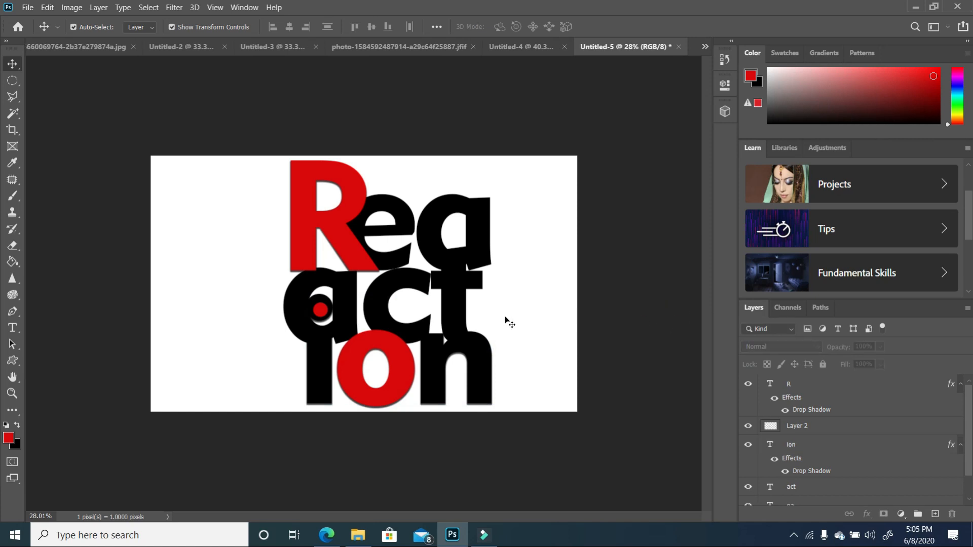
Set the background colour to a dark grey and recolour the ea text from black to dark grey.
{"action": "left_click", "coordinate": [11, 327]}
{"action": "double_click", "coordinate": [492, 234]}
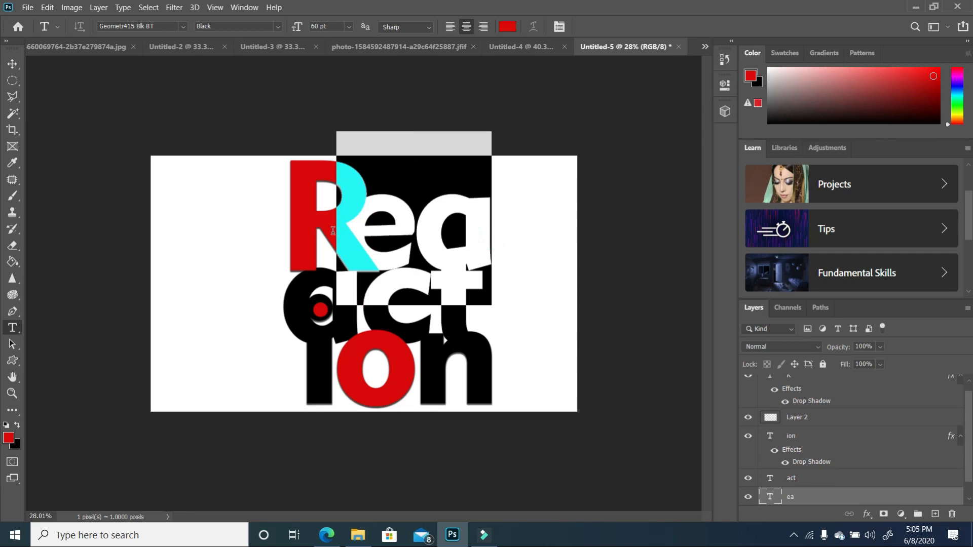
{"action": "left_click", "coordinate": [14, 446]}
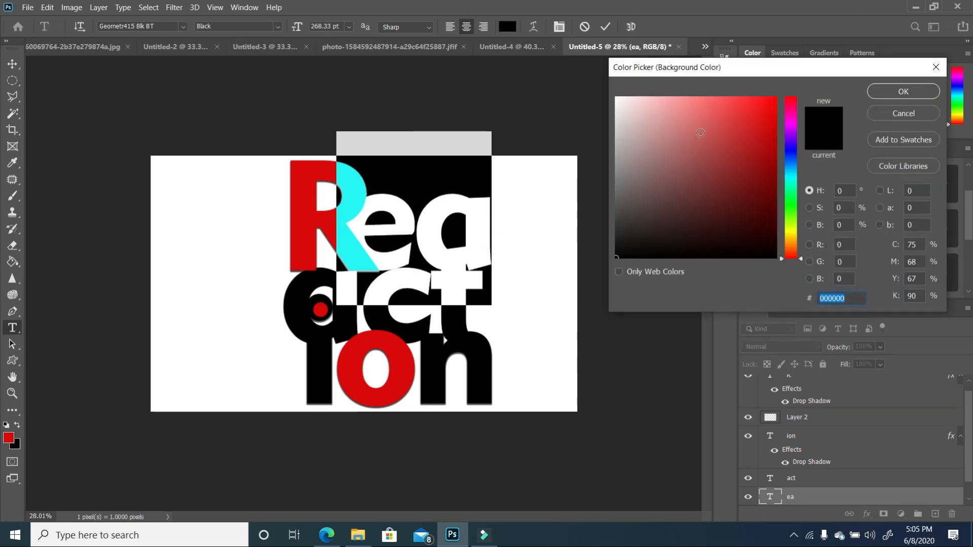
{"action": "mouse_move", "coordinate": [627, 246]}
{"action": "left_mouse_down"}
{"action": "mouse_move", "coordinate": [650, 233]}
{"action": "mouse_move", "coordinate": [629, 246]}
{"action": "left_mouse_up"}
{"action": "key", "text": "Return"}
{"action": "key", "text": "alt+BackSpace"}
{"action": "key", "text": "ctrl+Return"}
Recolour the i and n of the ion text dark grey, keeping the o red, and restore red as the foreground colour.
{"action": "left_click", "coordinate": [17, 425]}
{"action": "left_click", "coordinate": [8, 438]}
{"action": "left_click", "coordinate": [635, 222]}
{"action": "left_click", "coordinate": [907, 82]}
{"action": "left_click", "coordinate": [12, 64]}
{"action": "double_click", "coordinate": [770, 435]}
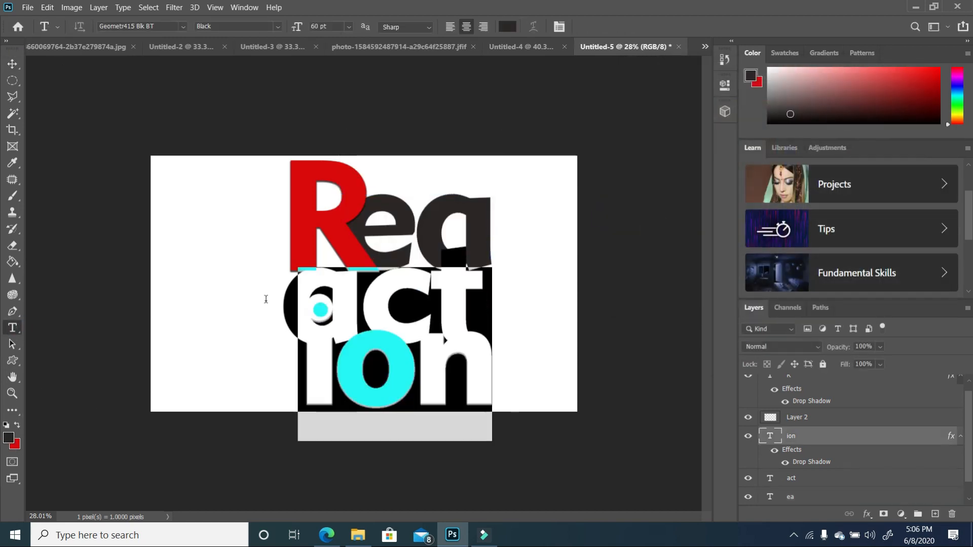
{"action": "left_click", "coordinate": [17, 426]}
{"action": "left_click", "coordinate": [18, 425]}
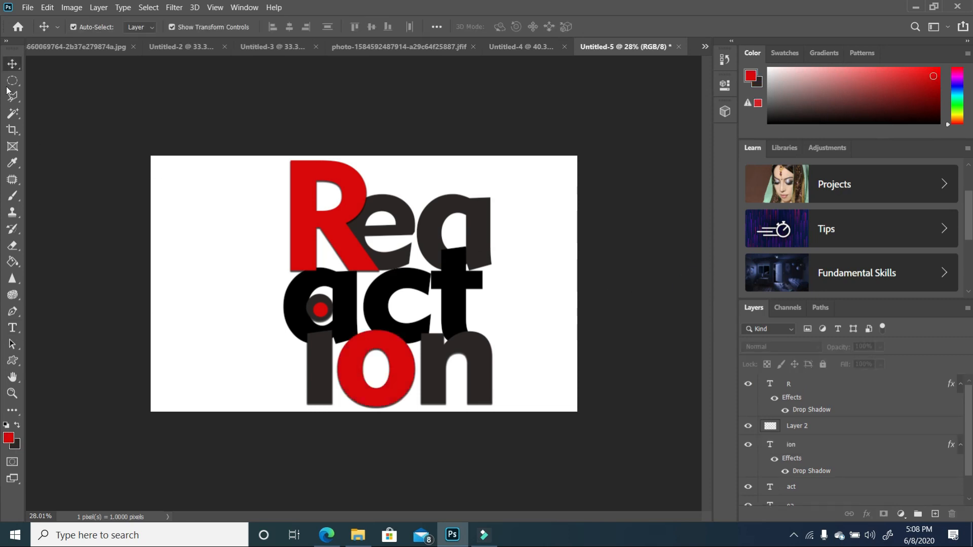
Crop both sides of the canvas inward so it closely frames the Reaction lettering.
{"action": "left_click", "coordinate": [12, 130]}
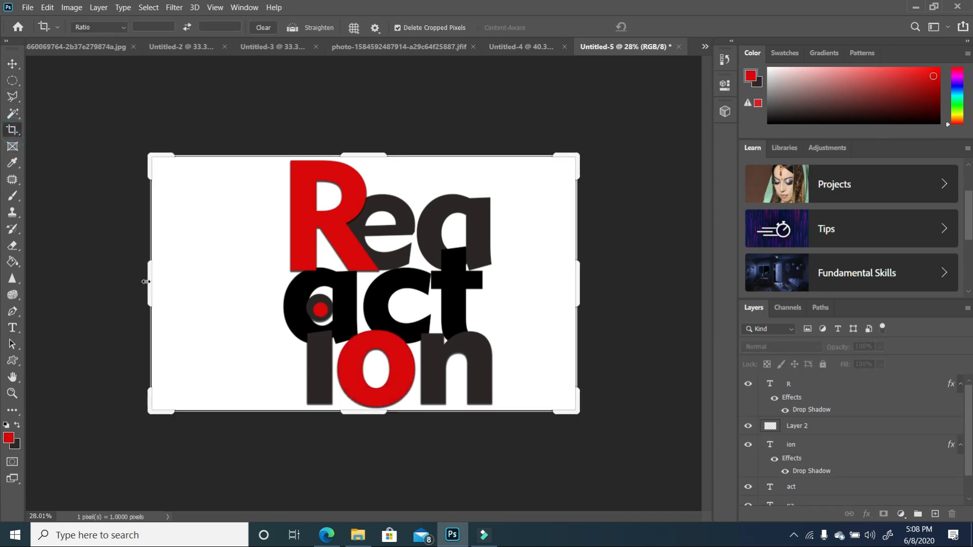
{"action": "left_click_drag", "start_coordinate": [145, 282], "coordinate": [210, 286]}
{"action": "left_click_drag", "start_coordinate": [518, 283], "coordinate": [481, 286]}
{"action": "key", "text": "Return"}
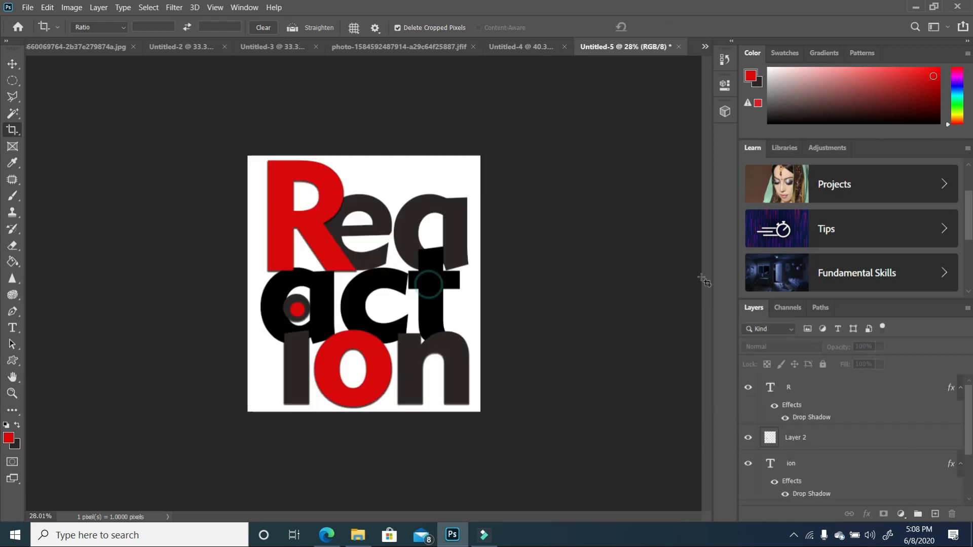
{"action": "key", "text": "Return"}
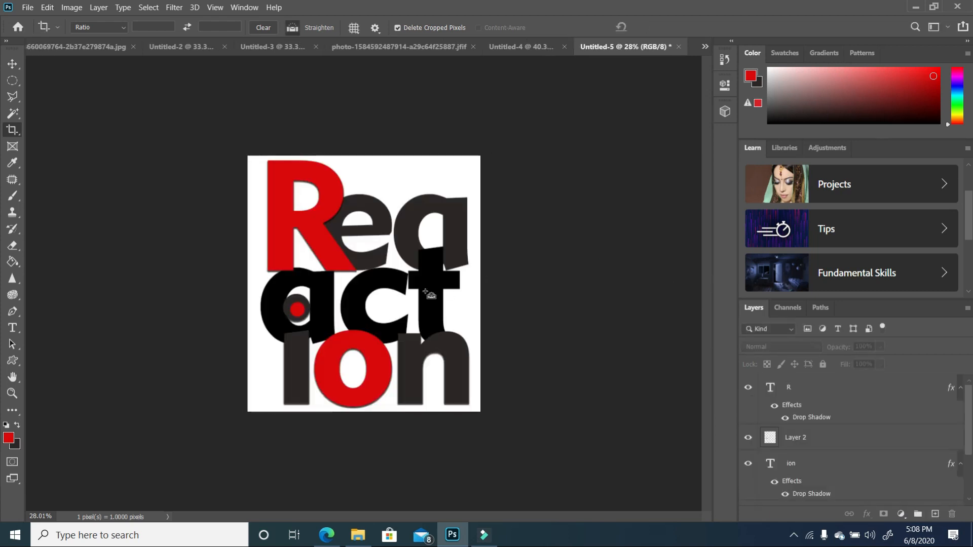
{"action": "key", "text": "ctrl+0"}
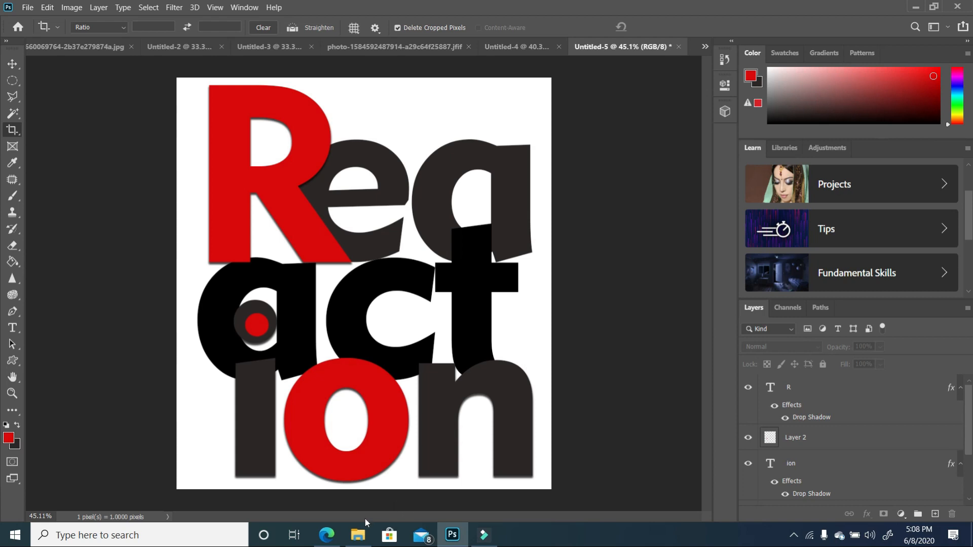
Place the black speckle PNG from File Explorer's Tutorial 4 folder over the artwork and scale it to cover the whole canvas.
{"action": "left_click", "coordinate": [361, 536]}
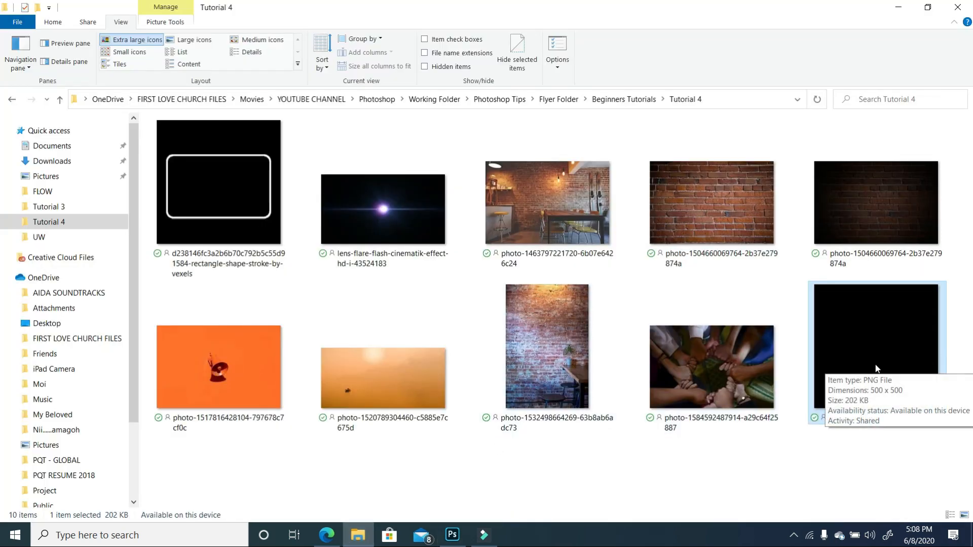
{"action": "left_click_drag", "start_coordinate": [878, 366], "coordinate": [466, 297]}
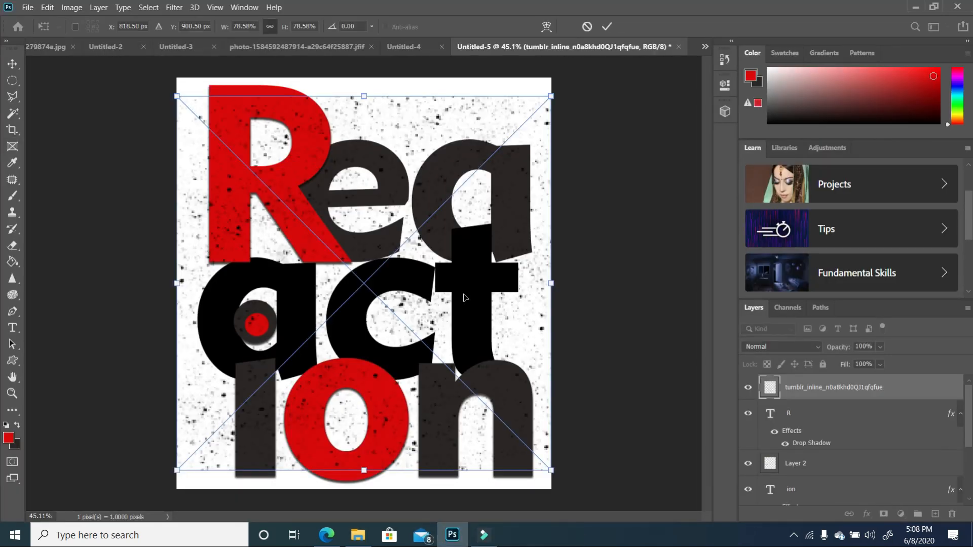
{"action": "left_click_drag", "start_coordinate": [177, 96], "coordinate": [140, 60]}
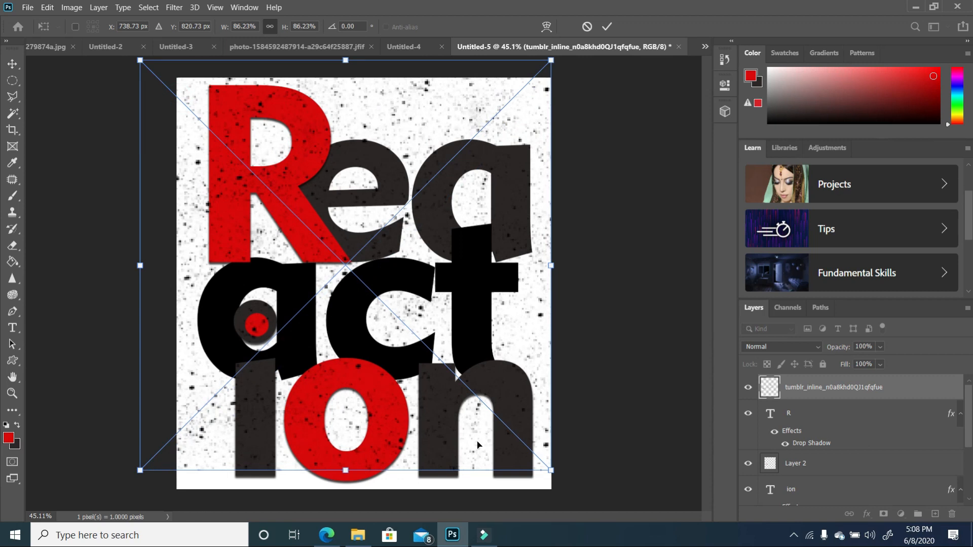
{"action": "left_click_drag", "start_coordinate": [550, 471], "coordinate": [597, 496]}
{"action": "key", "text": "Return"}
{"action": "key", "text": "c"}
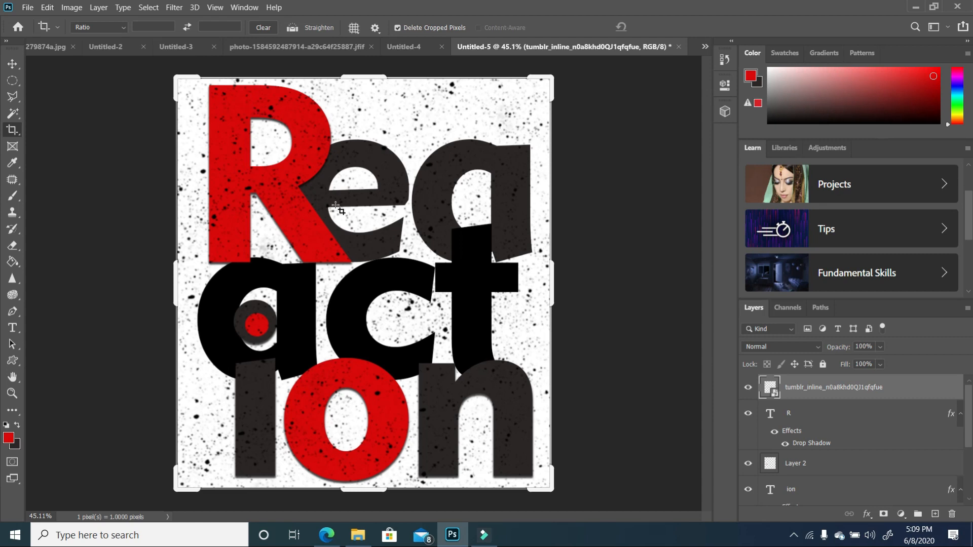
Invert the speckle texture layer to white and lower its opacity.
{"action": "left_click", "coordinate": [71, 7]}
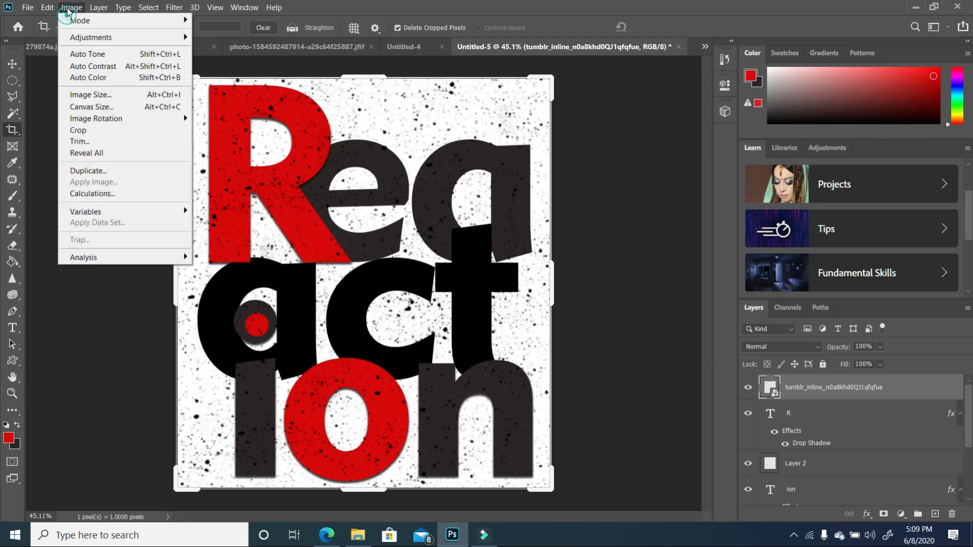
{"action": "mouse_move", "coordinate": [89, 40]}
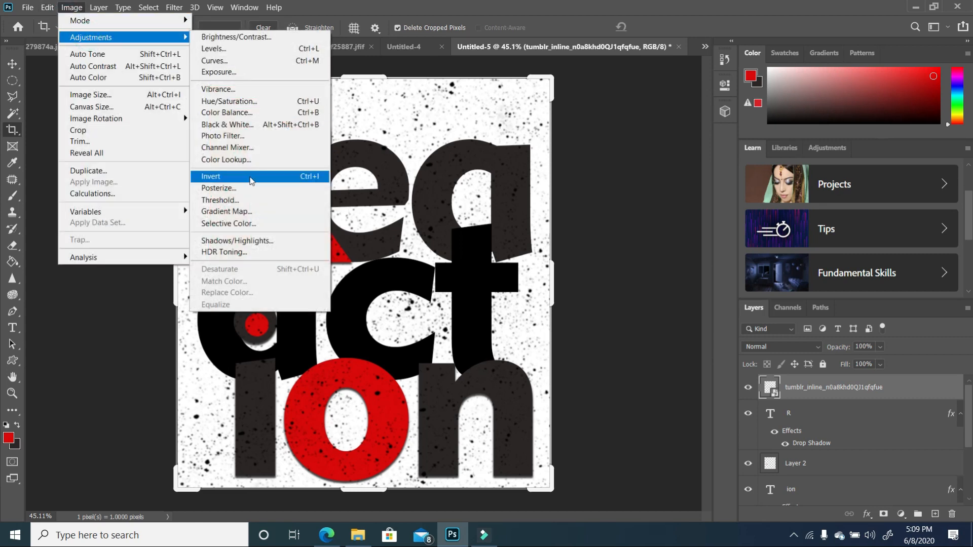
{"action": "left_click", "coordinate": [234, 179]}
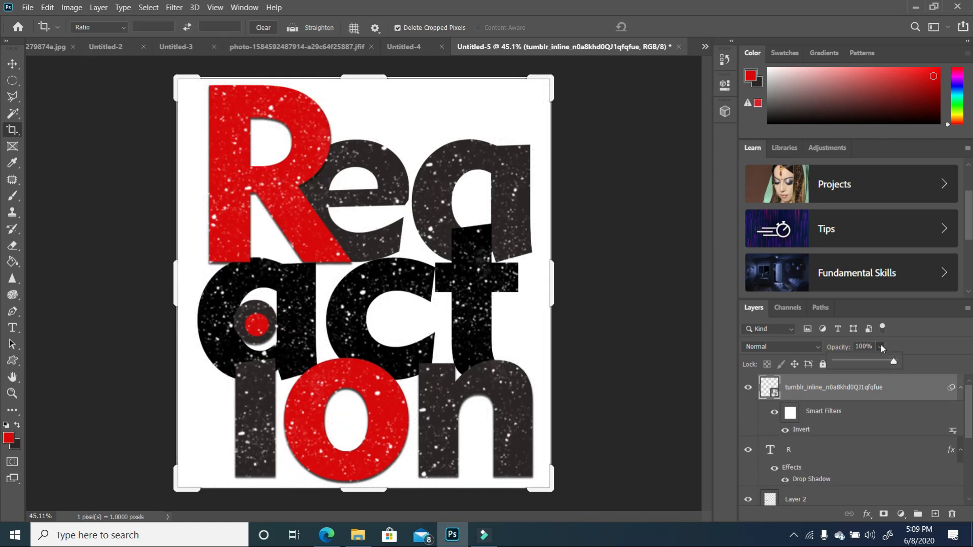
{"action": "left_click_drag", "start_coordinate": [871, 361], "coordinate": [856, 366]}
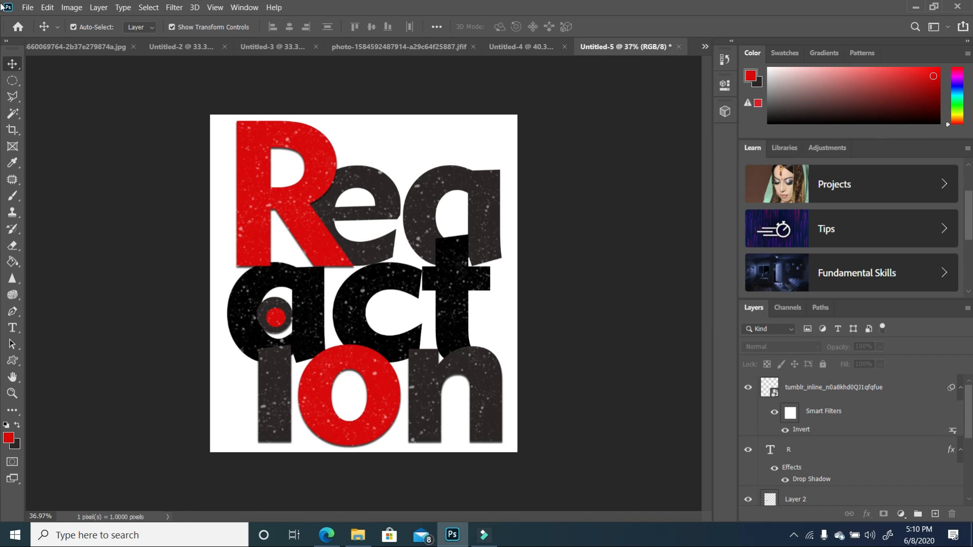
Create a 10 × 6 inch, 300 ppi RGB document with transparent background and set white as foreground and black as background colour.
{"action": "left_click", "coordinate": [28, 7]}
{"action": "left_click", "coordinate": [31, 19]}
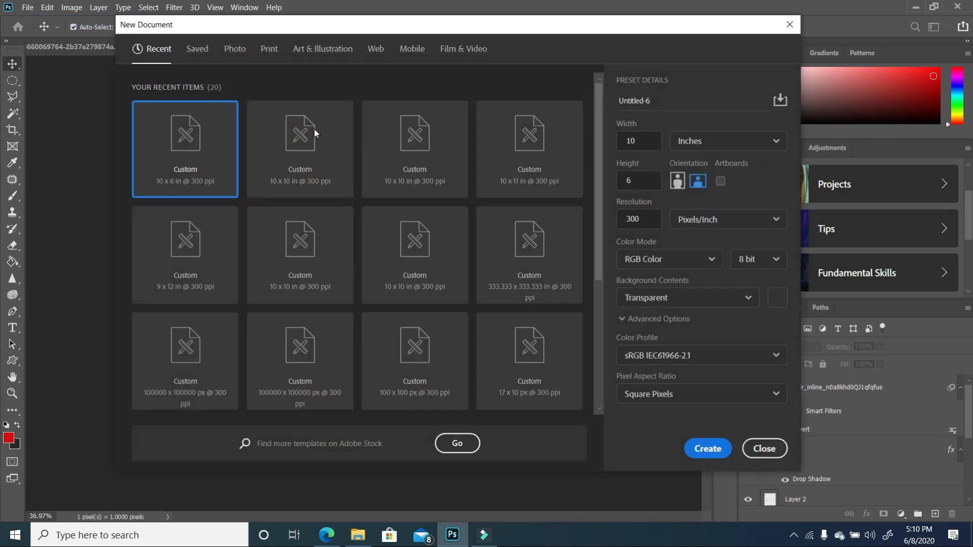
{"action": "left_click", "coordinate": [707, 448]}
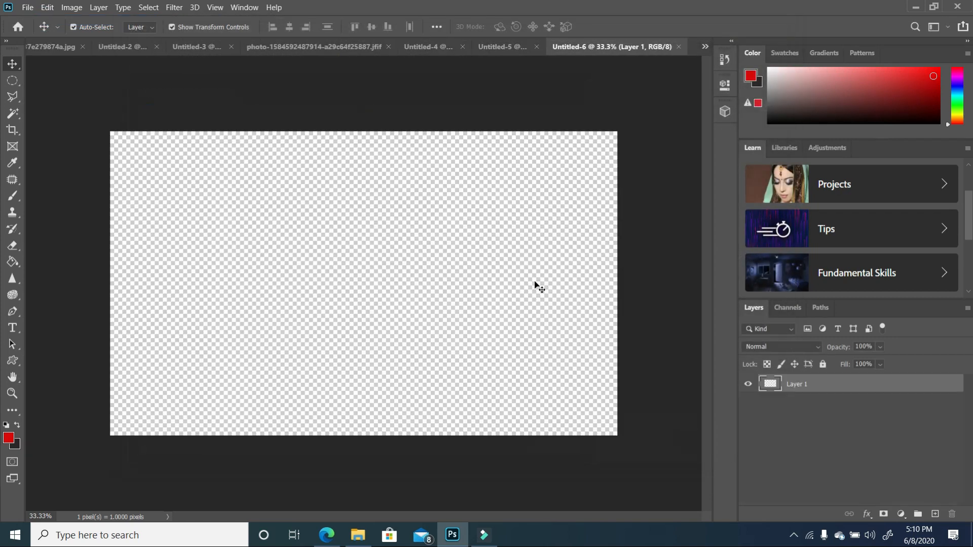
{"action": "left_click", "coordinate": [6, 425]}
{"action": "left_click", "coordinate": [17, 425]}
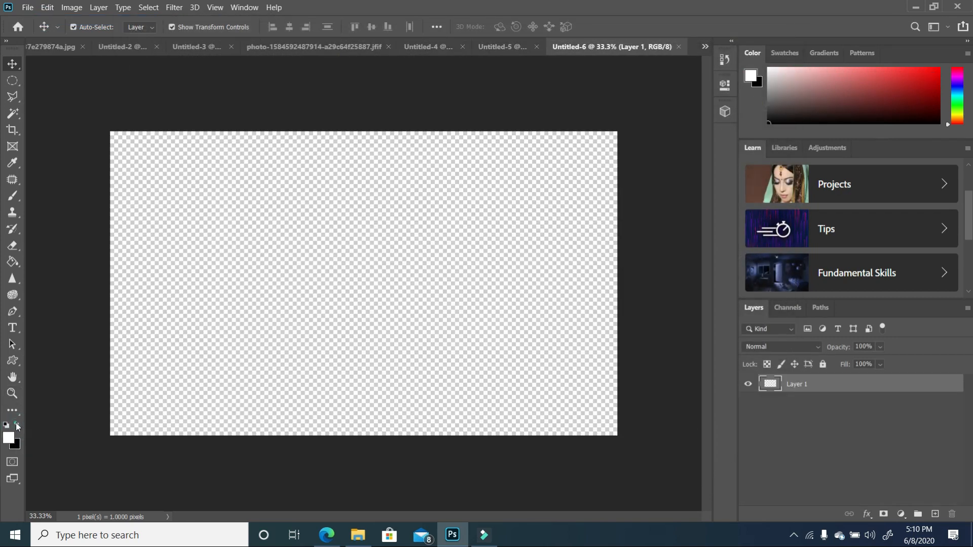
Fill the canvas with white and start a point text line reading "text" in the canvas's left half.
{"action": "left_click", "coordinate": [12, 262]}
{"action": "left_click", "coordinate": [229, 282]}
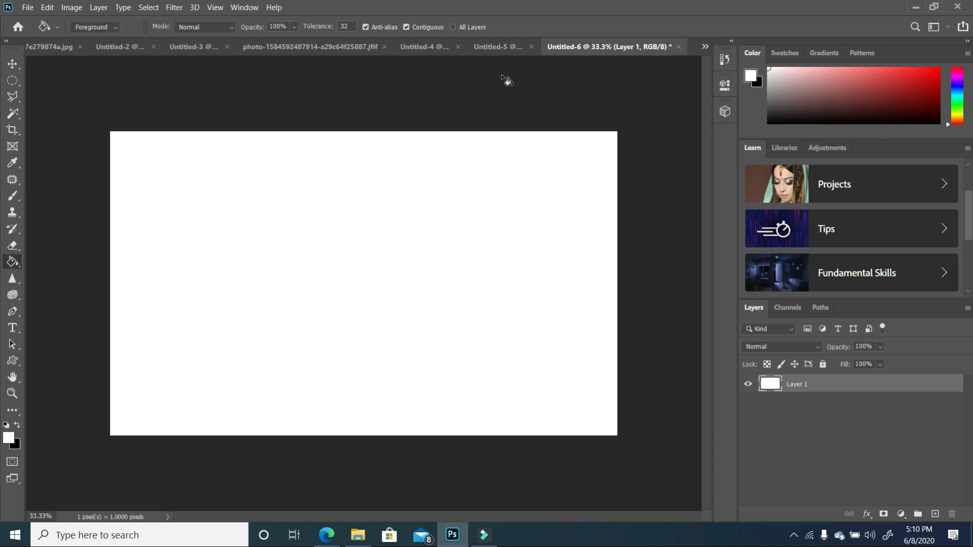
{"action": "left_click", "coordinate": [18, 329]}
{"action": "left_click", "coordinate": [257, 286]}
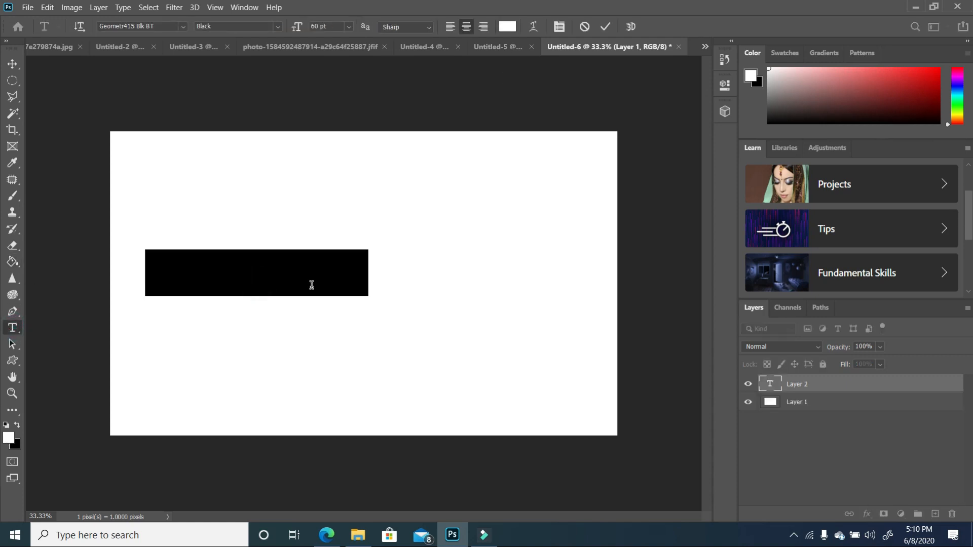
{"action": "type", "text": "text"}
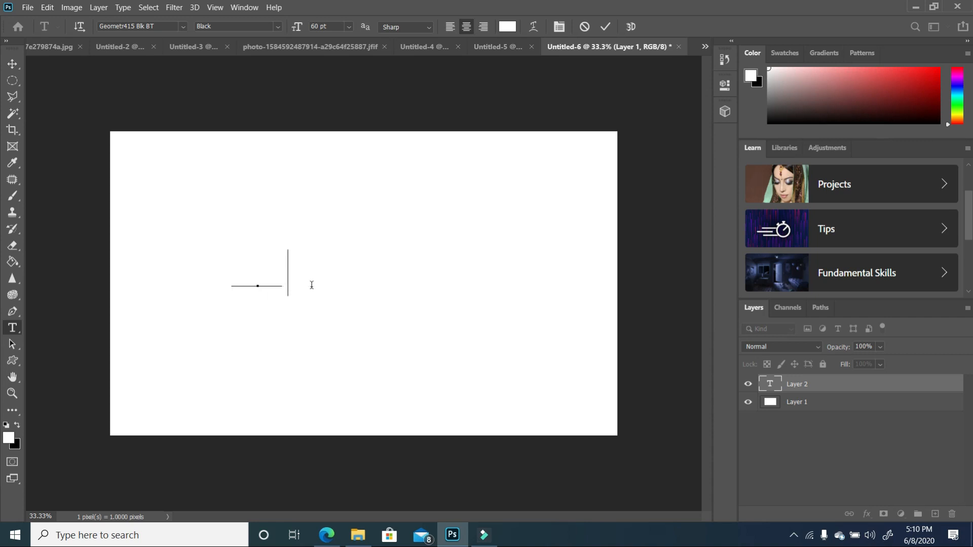
{"action": "left_click_drag", "start_coordinate": [298, 279], "coordinate": [291, 276]}
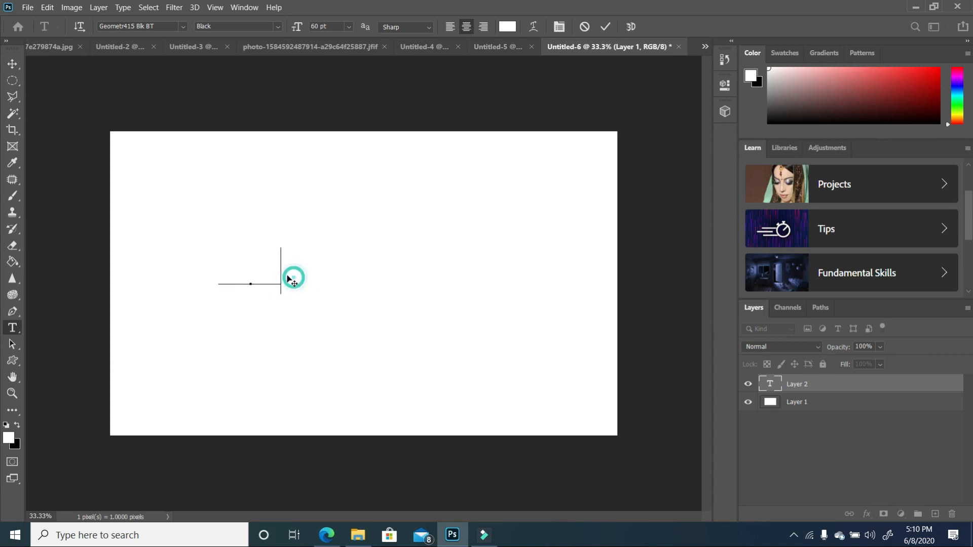
Switch the text colour to black and replace the placeholder wording with "GOLD".
{"action": "key", "text": "ctrl+a"}
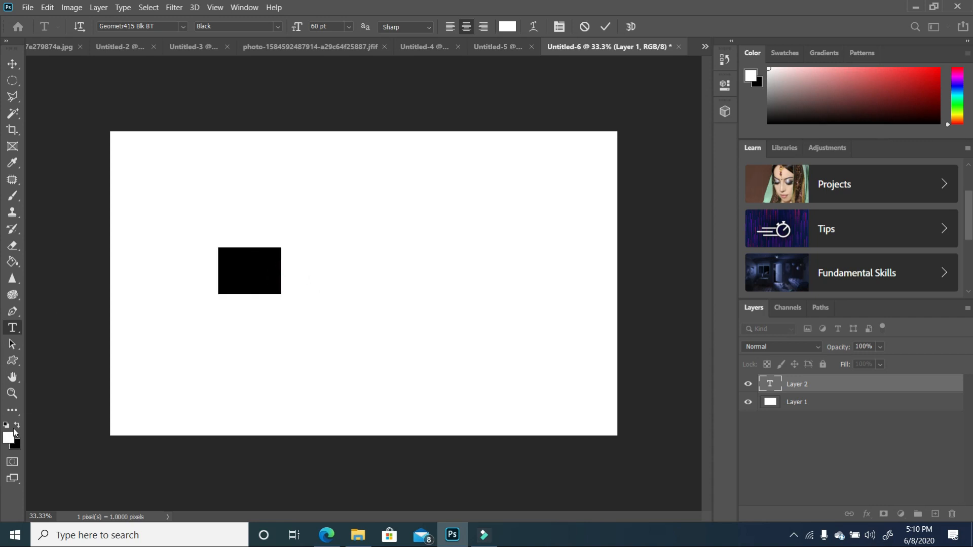
{"action": "left_click", "coordinate": [17, 425]}
{"action": "left_click_drag", "start_coordinate": [282, 270], "coordinate": [179, 275]}
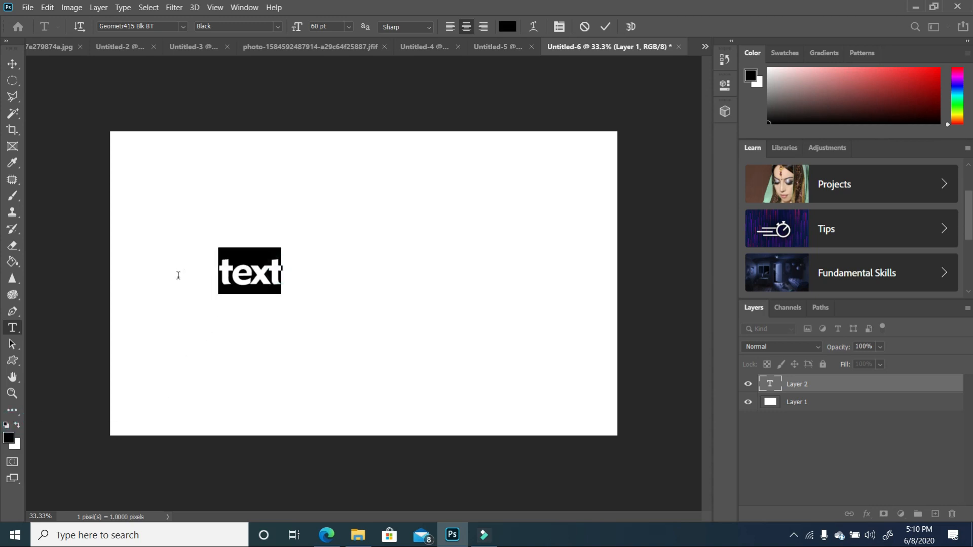
{"action": "type", "text": "go"}
{"action": "key", "text": "BackSpace"}
{"action": "key", "text": "BackSpace"}
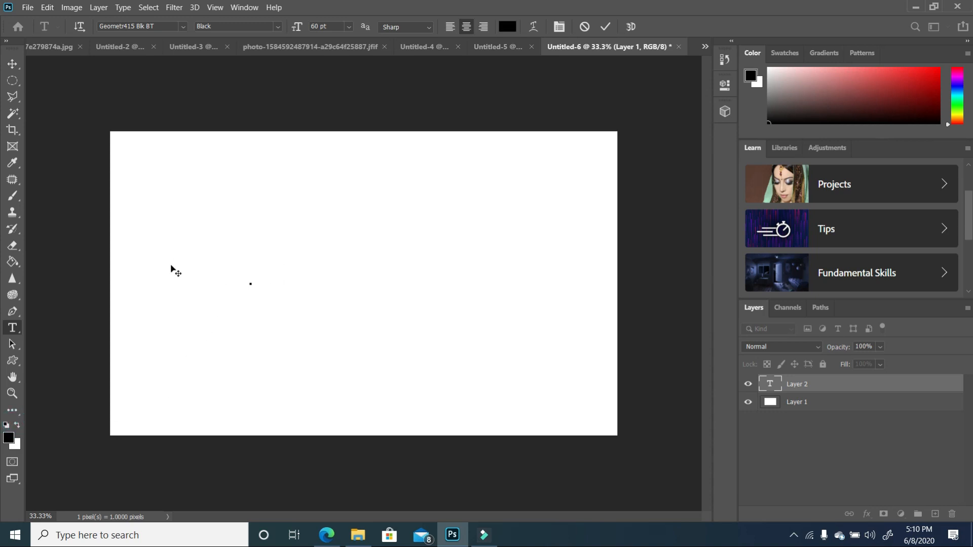
{"action": "type", "text": "GOLD"}
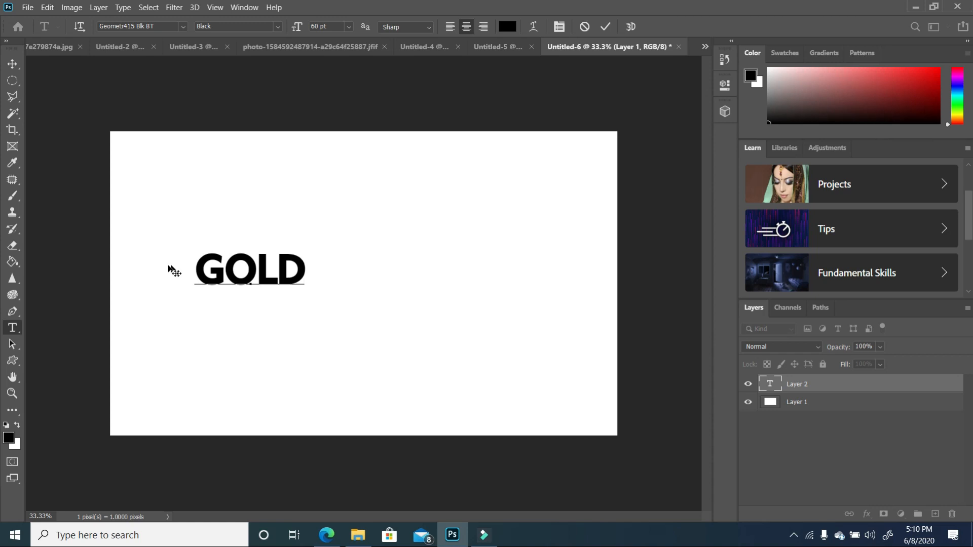
Scale the GOLD text up to span most of the canvas width and move it to the middle.
{"action": "left_click", "coordinate": [13, 64]}
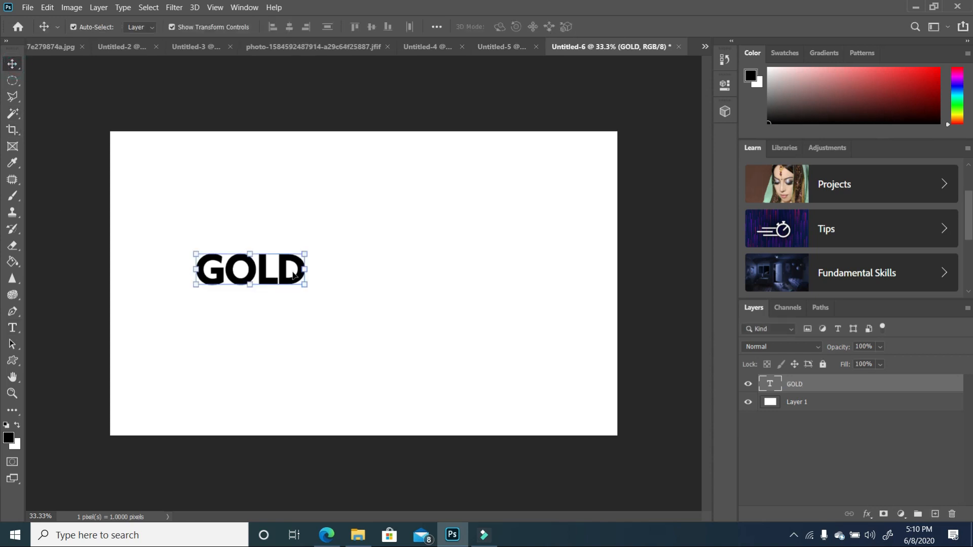
{"action": "left_click_drag", "start_coordinate": [285, 274], "coordinate": [558, 414]}
{"action": "left_click_drag", "start_coordinate": [490, 257], "coordinate": [477, 341]}
{"action": "key", "text": "Return"}
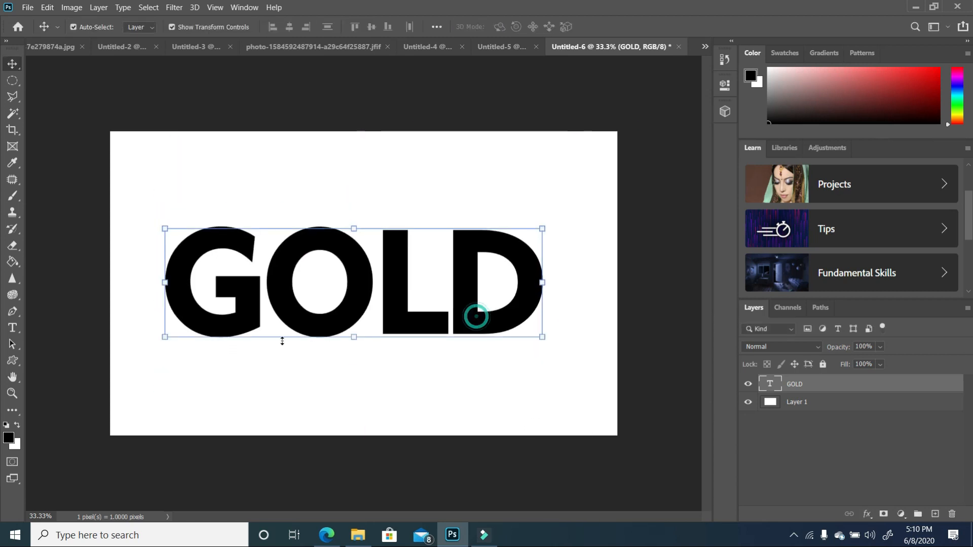
Change the GOLD lettering to a narrow serif font and centre it on the canvas.
{"action": "left_click", "coordinate": [12, 328]}
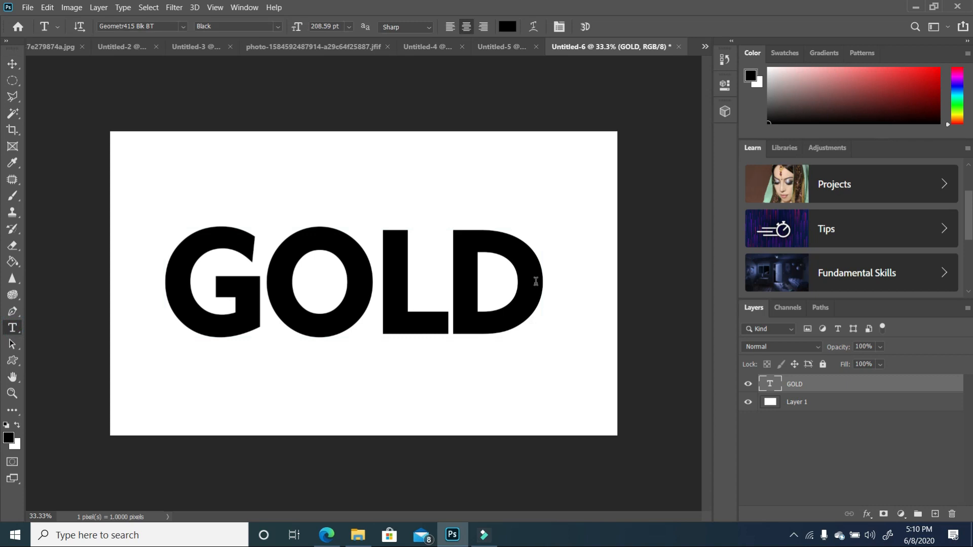
{"action": "left_click_drag", "start_coordinate": [538, 283], "coordinate": [161, 284]}
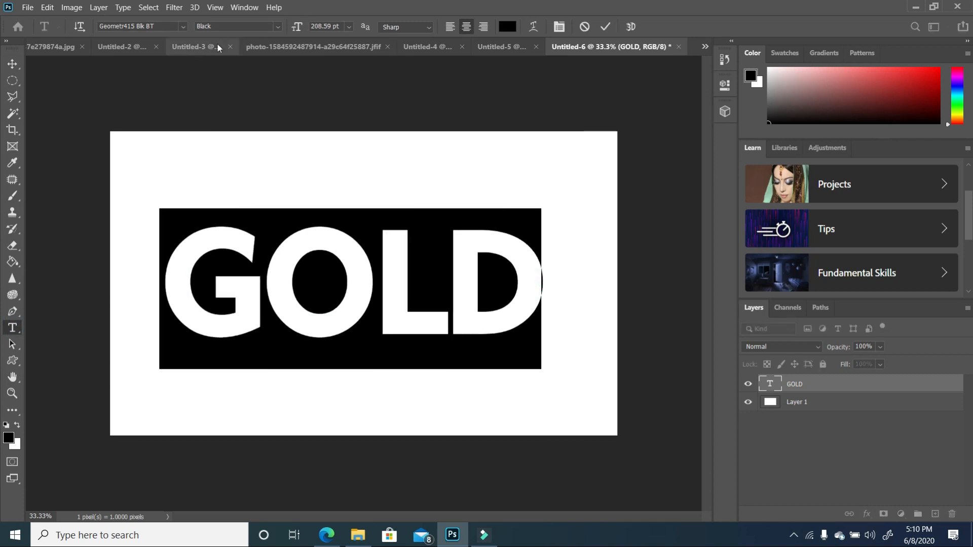
{"action": "left_click", "coordinate": [183, 26]}
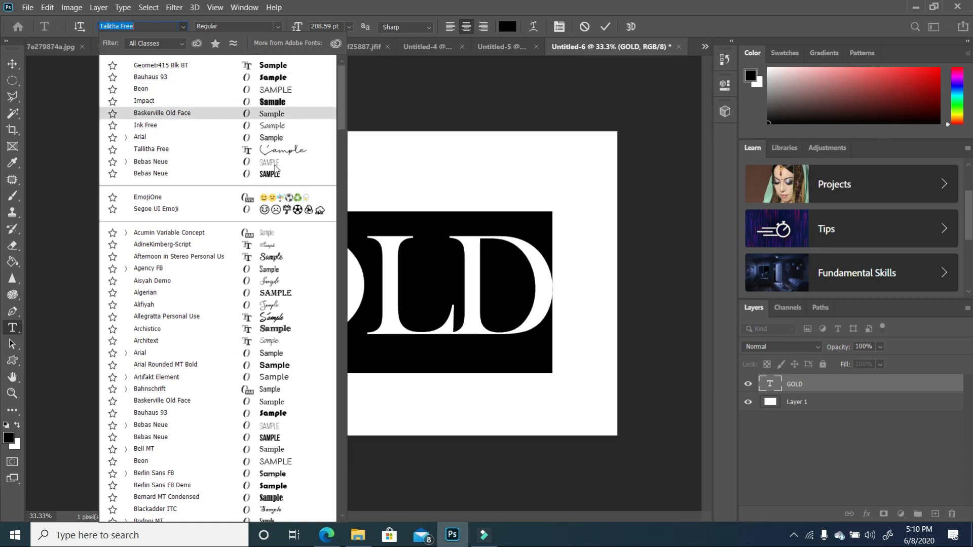
{"action": "scroll", "coordinate": [274, 243], "scroll_direction": "down", "scroll_amount": 5}
{"action": "left_click", "coordinate": [278, 468]}
{"action": "left_click", "coordinate": [12, 64]}
{"action": "scroll", "coordinate": [364, 284], "scroll_direction": "down", "scroll_amount": 9}
{"action": "key", "text": "Return"}
{"action": "scroll", "coordinate": [363, 283], "scroll_direction": "up", "scroll_amount": 8}
{"action": "left_click_drag", "start_coordinate": [483, 283], "coordinate": [482, 290]}
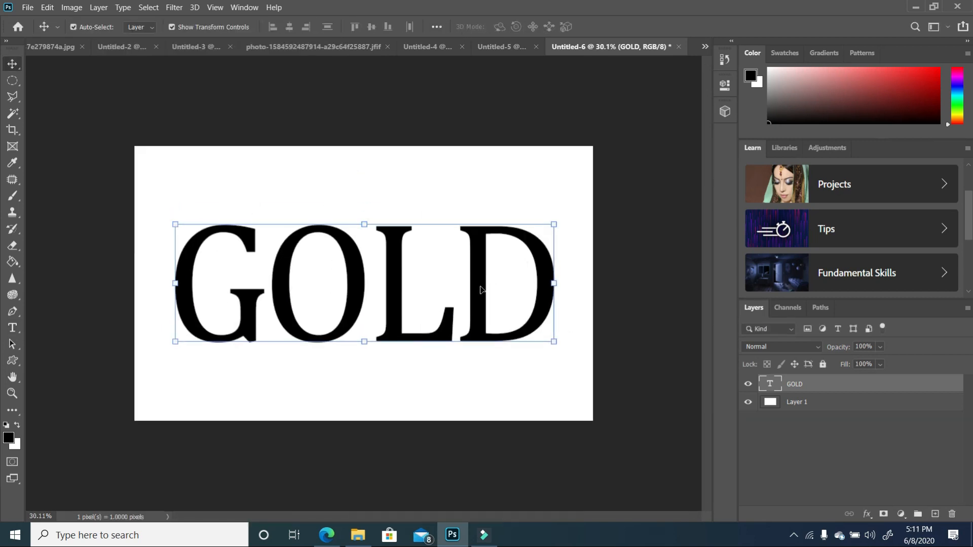
Add a Bevel & Emboss layer style to the GOLD text layer and show its settings, keeping the lettering in view.
{"action": "left_click", "coordinate": [885, 422]}
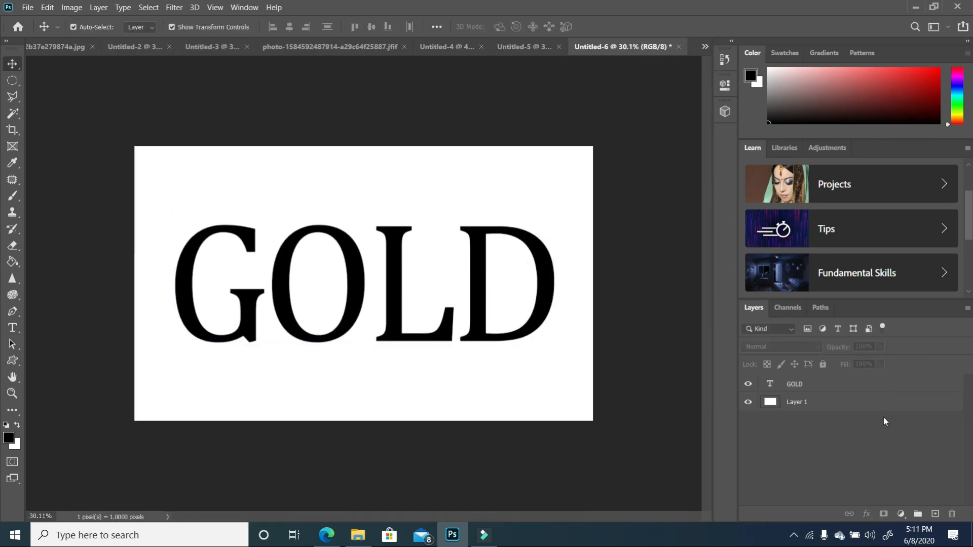
{"action": "left_click", "coordinate": [841, 384]}
{"action": "right_click", "coordinate": [840, 383]}
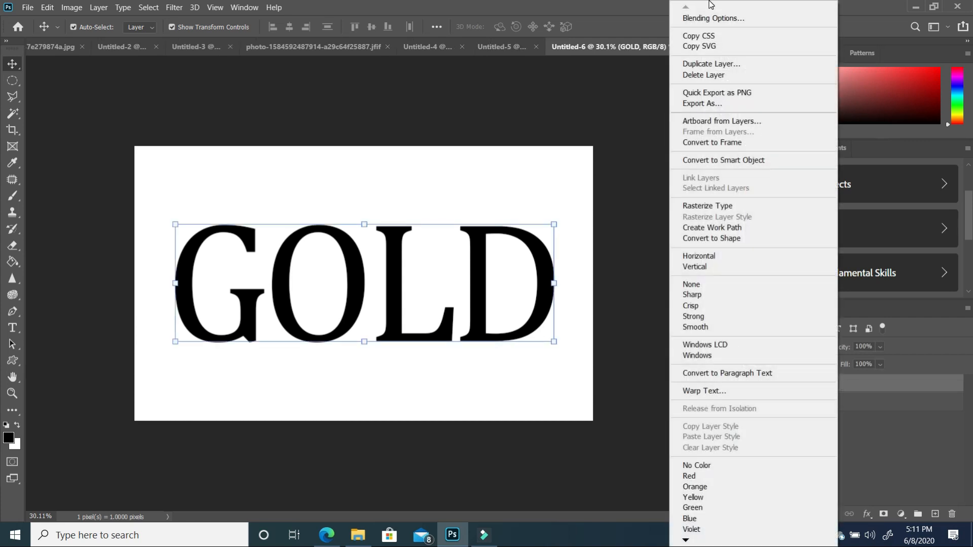
{"action": "left_click", "coordinate": [714, 20]}
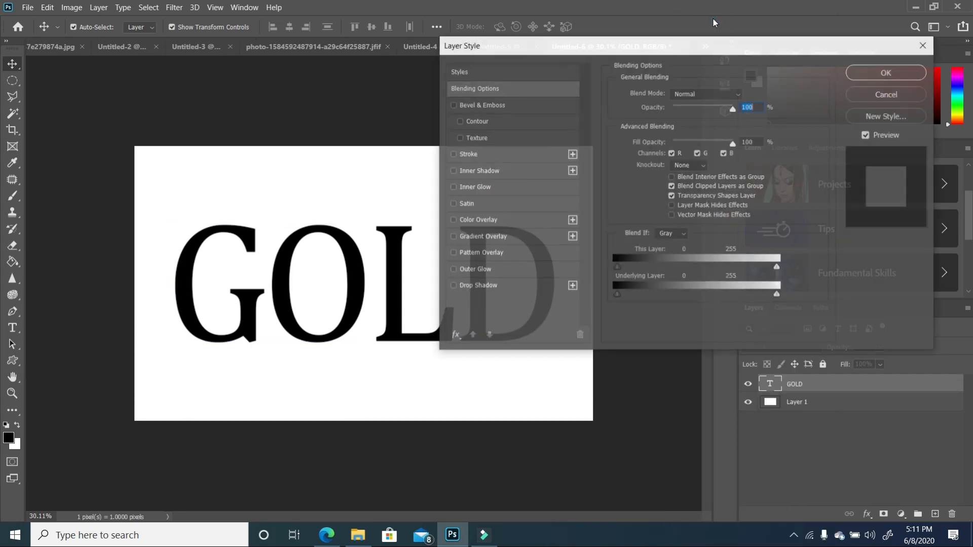
{"action": "left_click", "coordinate": [453, 106]}
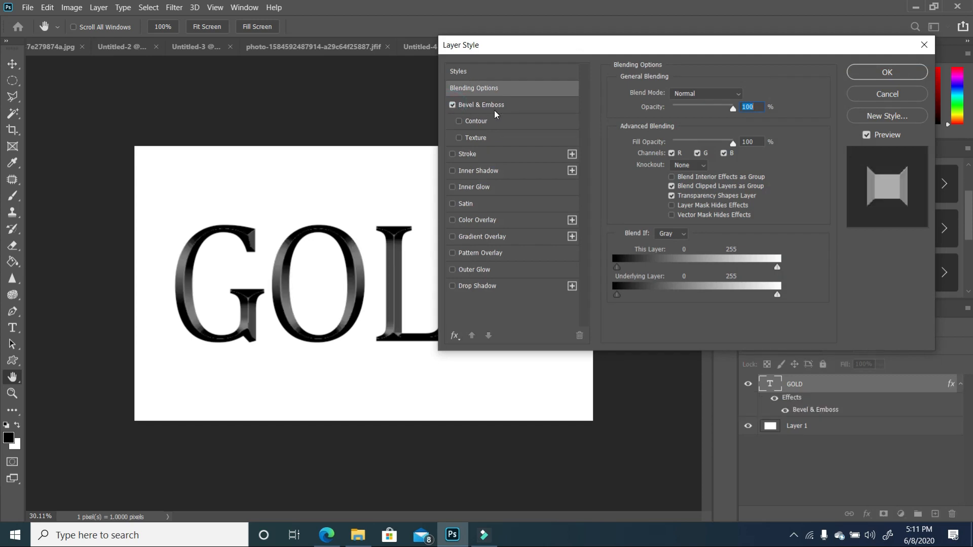
{"action": "left_click_drag", "start_coordinate": [590, 51], "coordinate": [613, 50]}
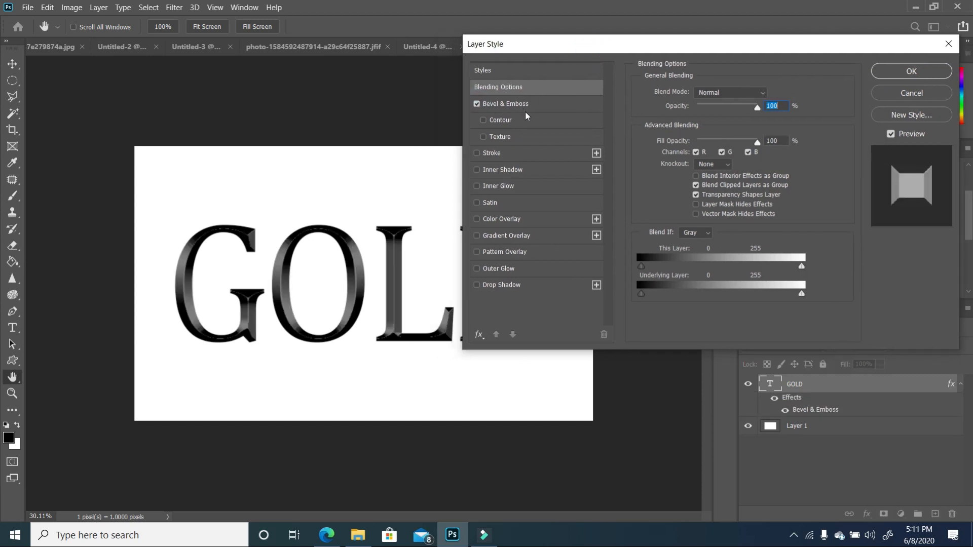
{"action": "left_click", "coordinate": [560, 103]}
Try the Outer Bevel style on the lettering and return it to Inner Bevel.
{"action": "left_click", "coordinate": [738, 93]}
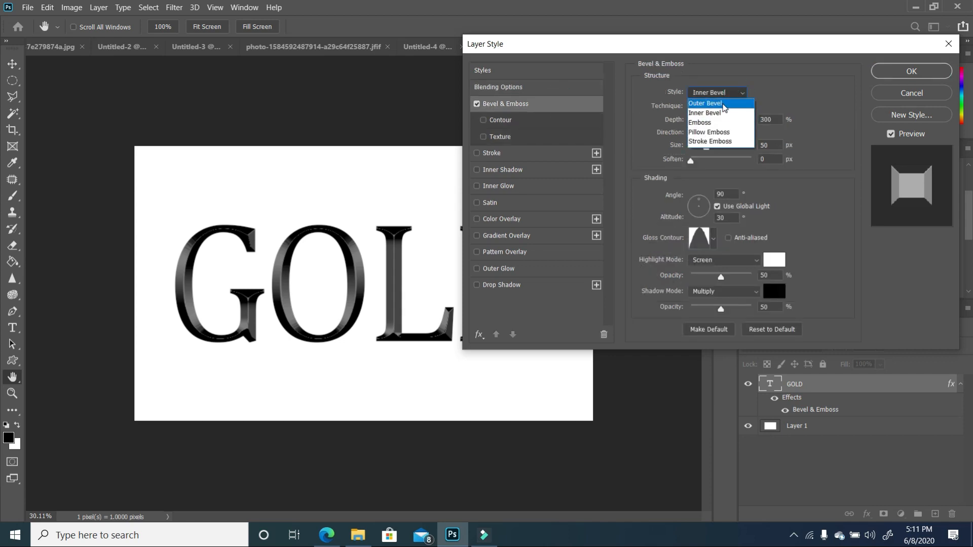
{"action": "left_click", "coordinate": [724, 103]}
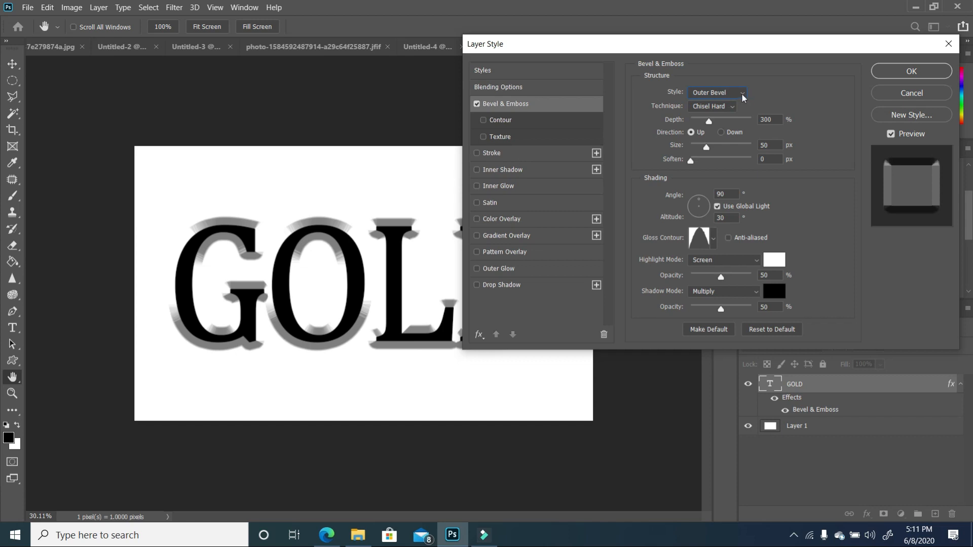
{"action": "left_click", "coordinate": [743, 93]}
{"action": "left_click", "coordinate": [725, 107]}
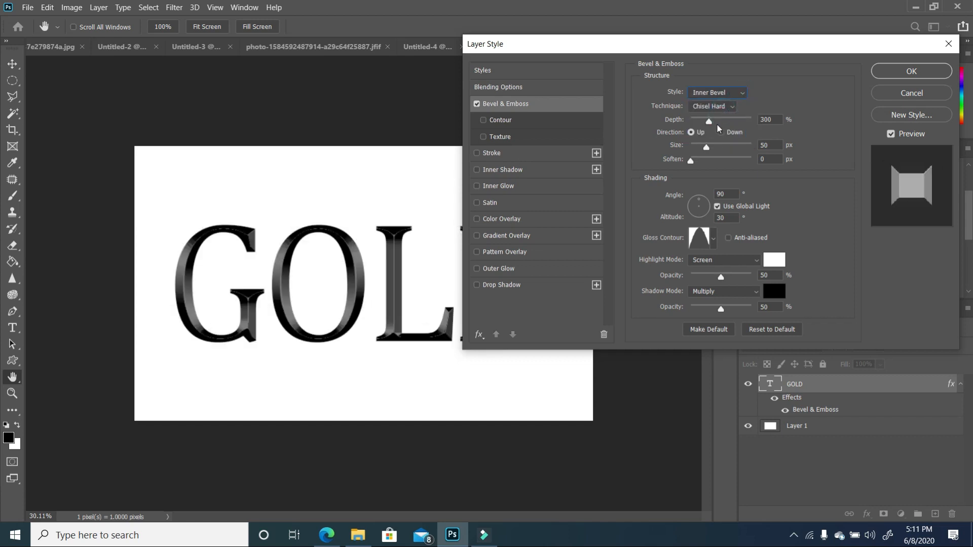
Set the bevel's depth to 272% and size to 147 px, with the direction Up and soften at 0 px.
{"action": "mouse_move", "coordinate": [710, 121]}
{"action": "left_mouse_down"}
{"action": "mouse_move", "coordinate": [734, 121]}
{"action": "mouse_move", "coordinate": [708, 124]}
{"action": "left_mouse_up"}
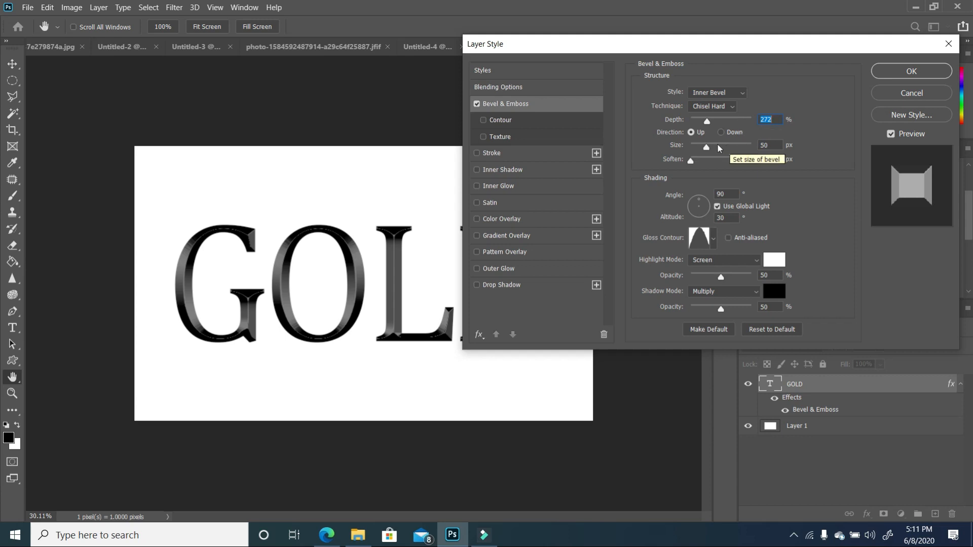
{"action": "left_click", "coordinate": [721, 132]}
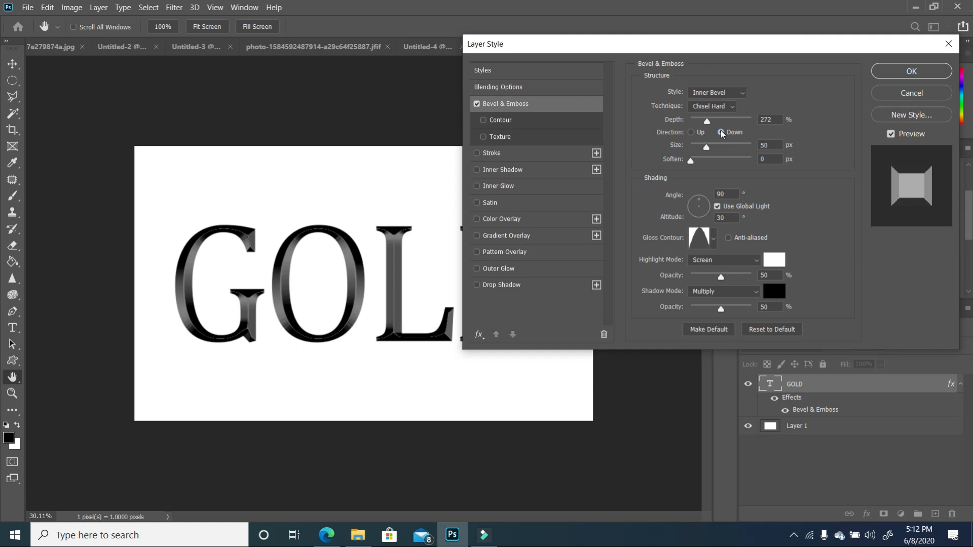
{"action": "left_click", "coordinate": [693, 132]}
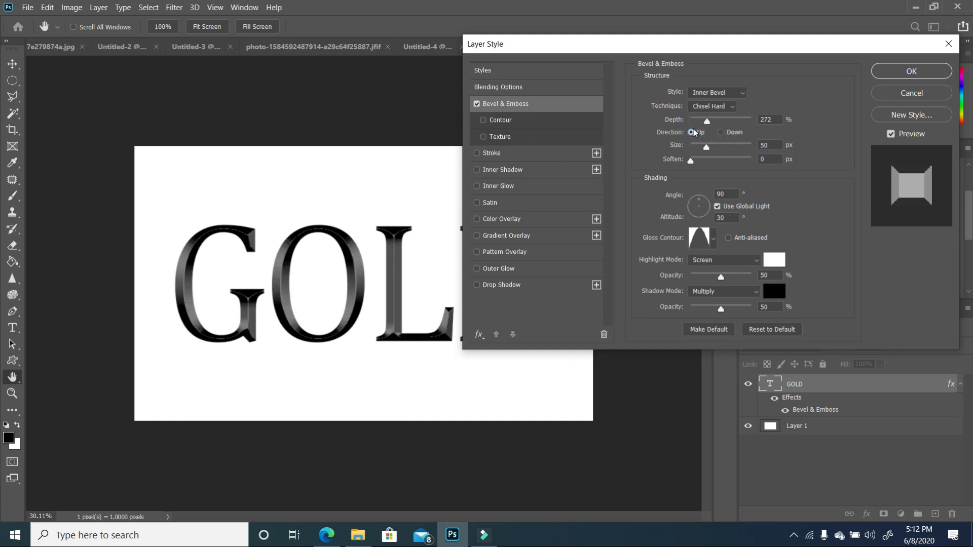
{"action": "left_click_drag", "start_coordinate": [706, 147], "coordinate": [732, 154]}
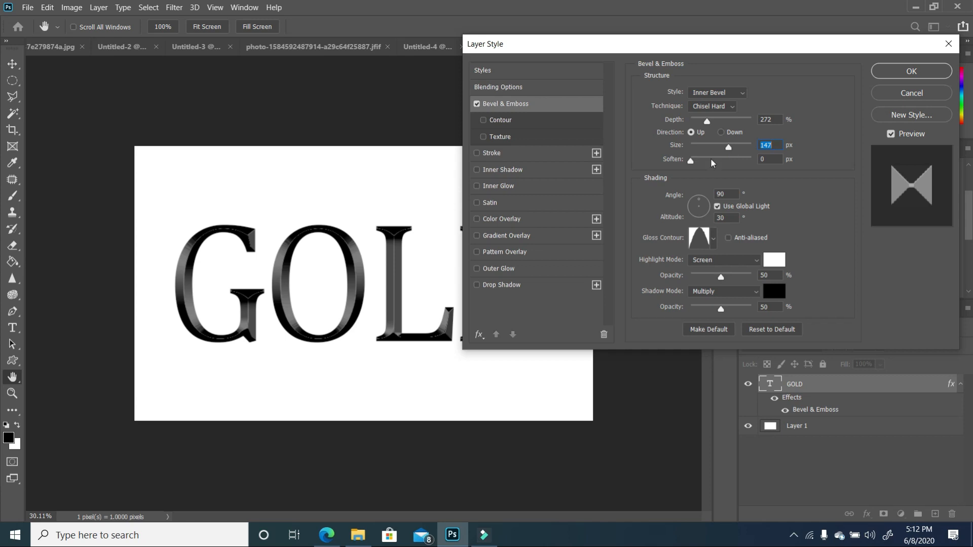
{"action": "mouse_move", "coordinate": [691, 160]}
{"action": "left_mouse_down"}
{"action": "mouse_move", "coordinate": [708, 161]}
{"action": "mouse_move", "coordinate": [698, 162]}
{"action": "left_mouse_up"}
Add an Inner Shadow to the GOLD text with Normal blend mode, distance 13 px, choke 26% and size 7 px.
{"action": "left_click", "coordinate": [477, 171]}
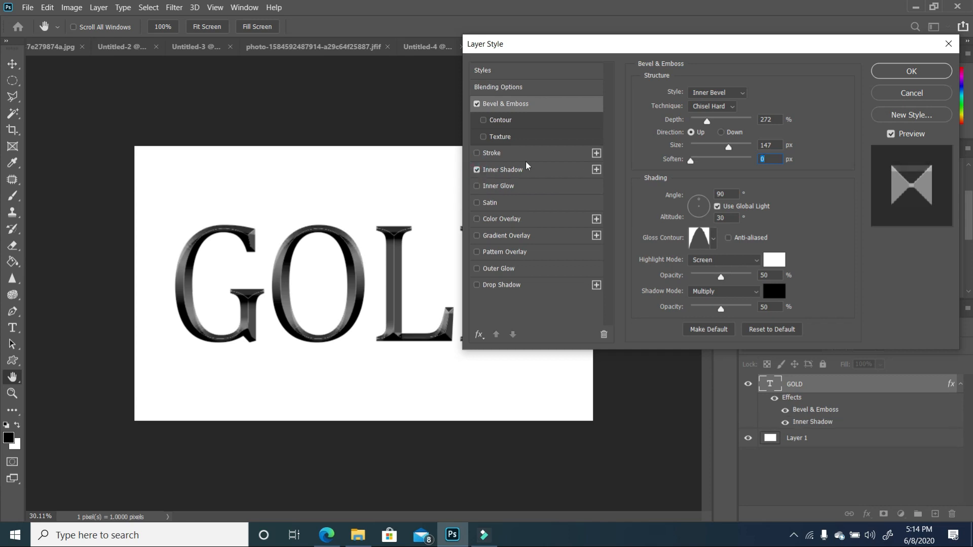
{"action": "left_click", "coordinate": [543, 170]}
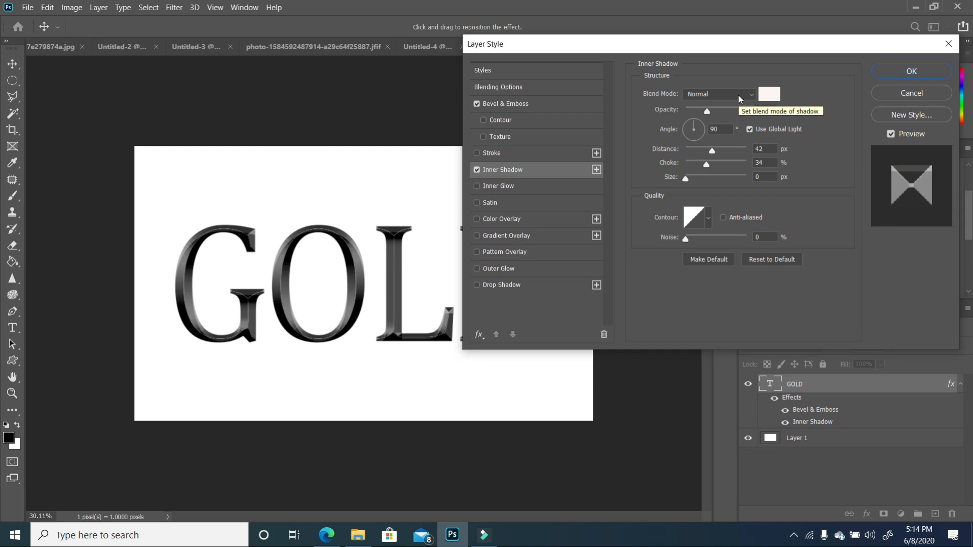
{"action": "left_click", "coordinate": [738, 95]}
{"action": "left_click", "coordinate": [738, 96]}
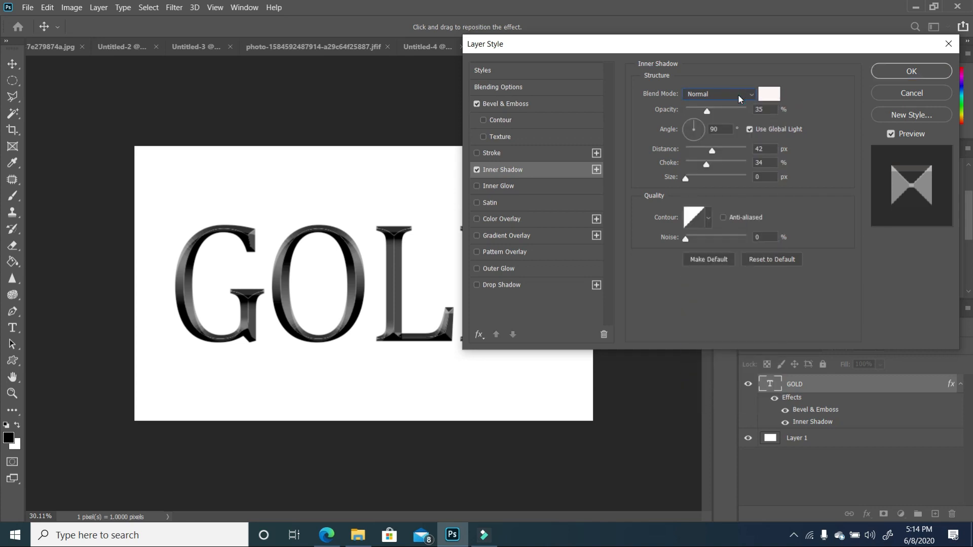
{"action": "mouse_move", "coordinate": [714, 152]}
{"action": "left_mouse_down"}
{"action": "mouse_move", "coordinate": [689, 153]}
{"action": "mouse_move", "coordinate": [708, 163]}
{"action": "left_mouse_up"}
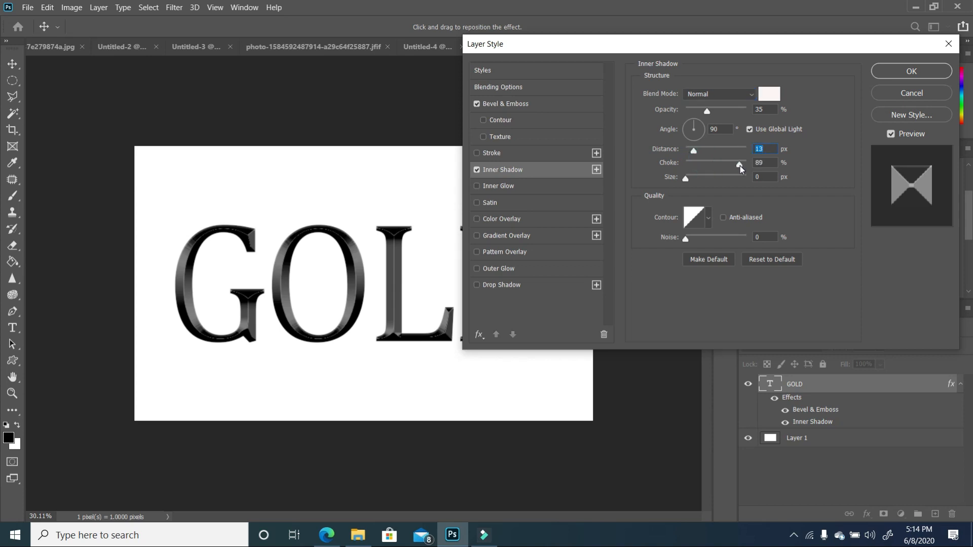
{"action": "mouse_move", "coordinate": [694, 166]}
{"action": "left_mouse_down"}
{"action": "mouse_move", "coordinate": [716, 168]}
{"action": "mouse_move", "coordinate": [690, 182]}
{"action": "left_mouse_up"}
{"action": "left_click", "coordinate": [702, 167]}
Try several contours for the inner shadow and apply the second preset in the second row.
{"action": "left_click", "coordinate": [709, 219]}
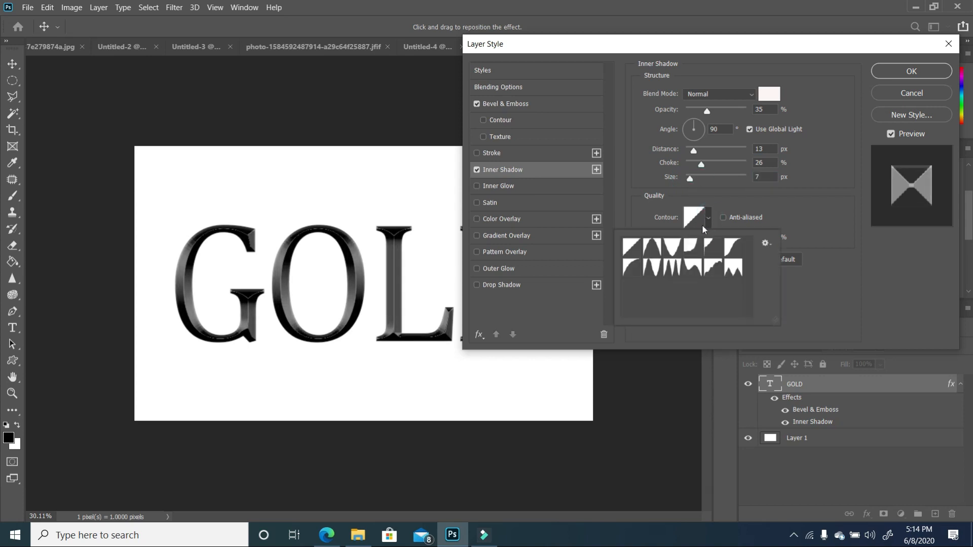
{"action": "left_click", "coordinate": [659, 252]}
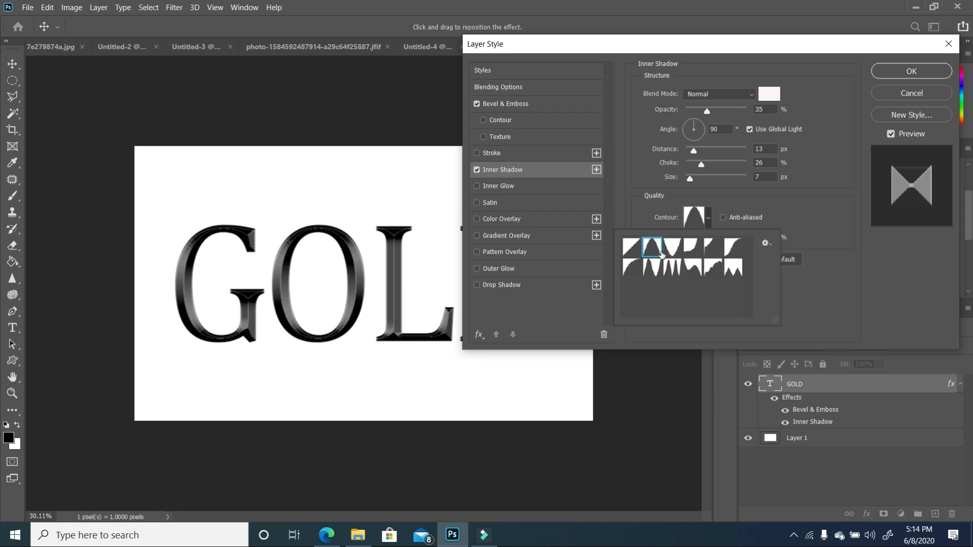
{"action": "left_click", "coordinate": [671, 250]}
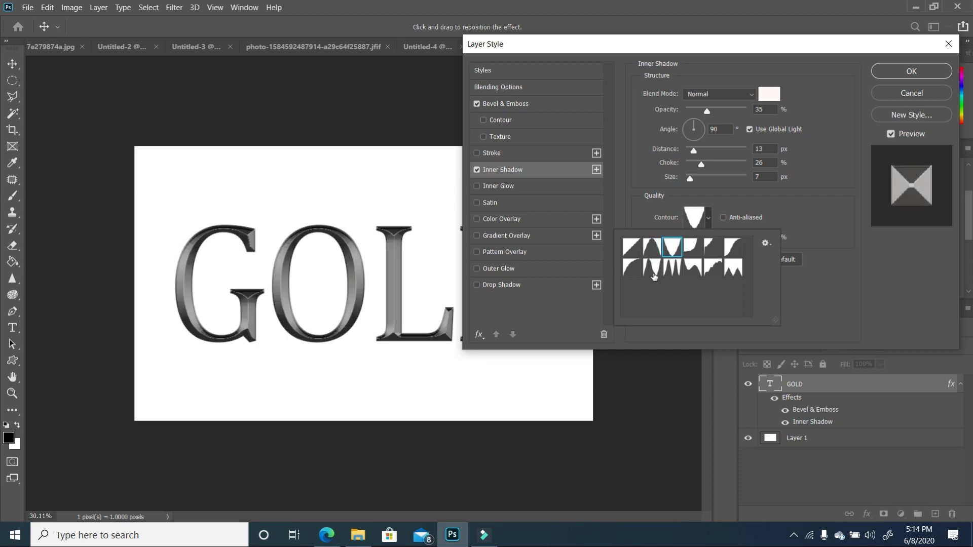
{"action": "left_click", "coordinate": [653, 272]}
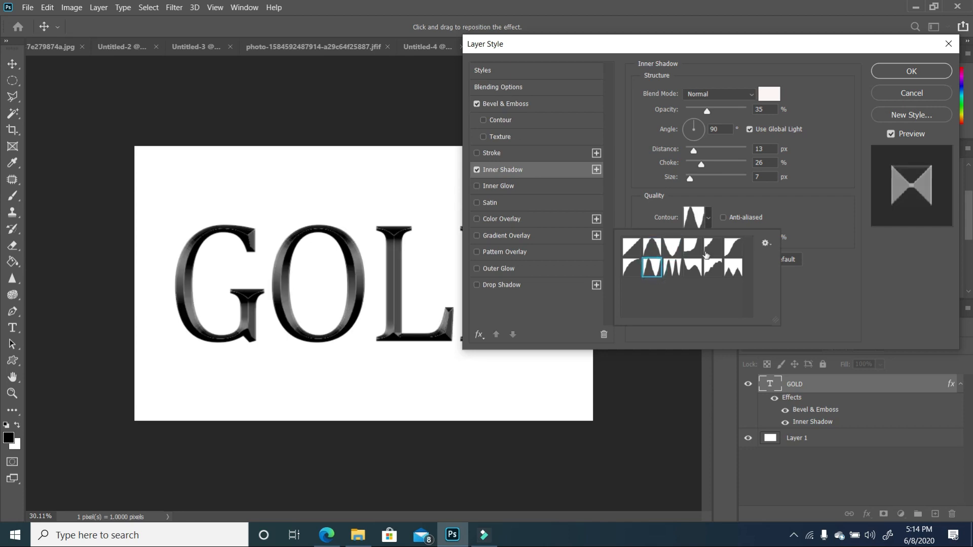
{"action": "left_click", "coordinate": [811, 219]}
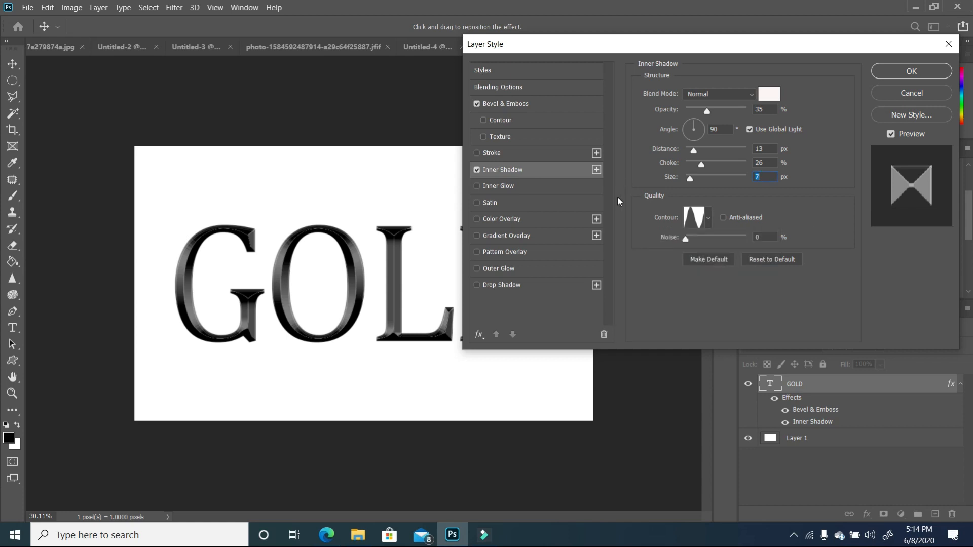
Add a Color Overlay to the GOLD text, try several golden shades and apply #dba606.
{"action": "left_click", "coordinate": [477, 219]}
{"action": "left_click", "coordinate": [526, 223]}
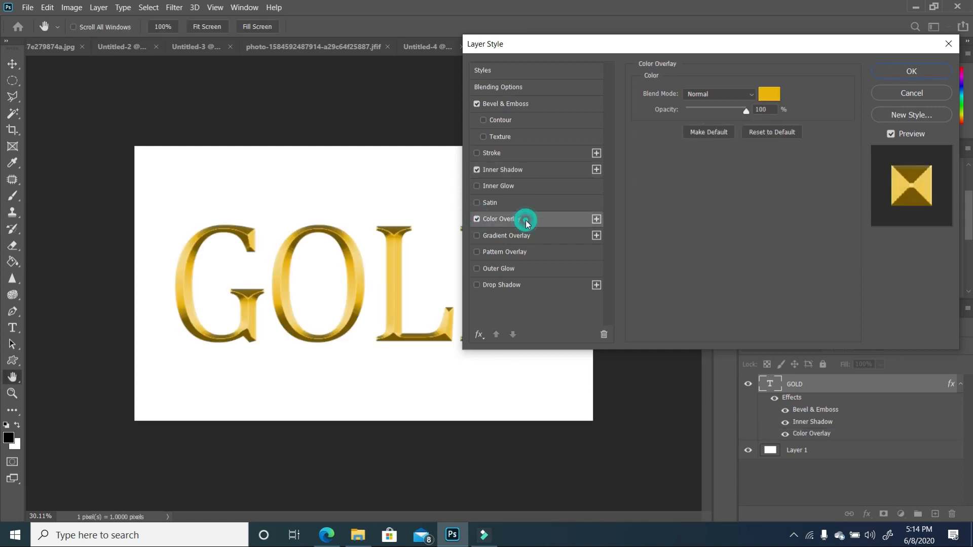
{"action": "left_click", "coordinate": [769, 94]}
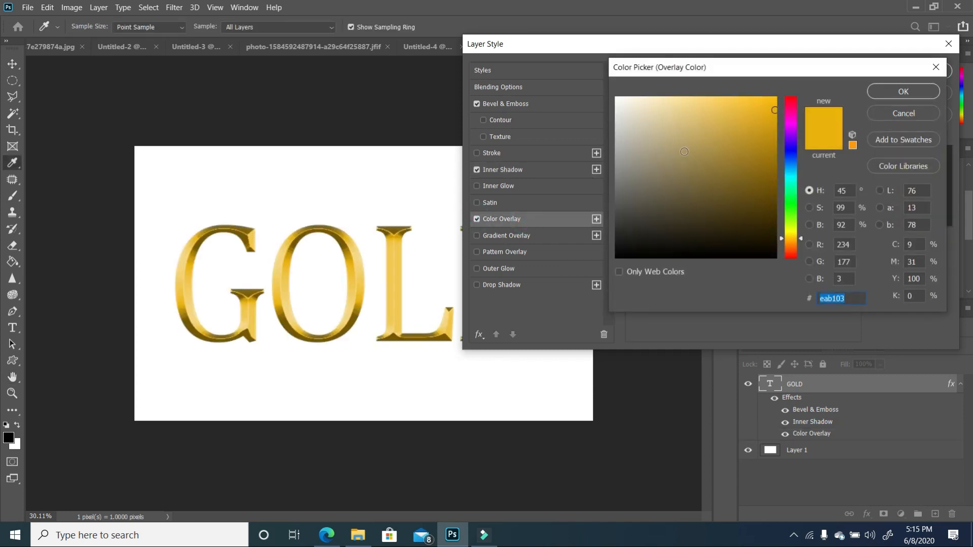
{"action": "left_click", "coordinate": [775, 100]}
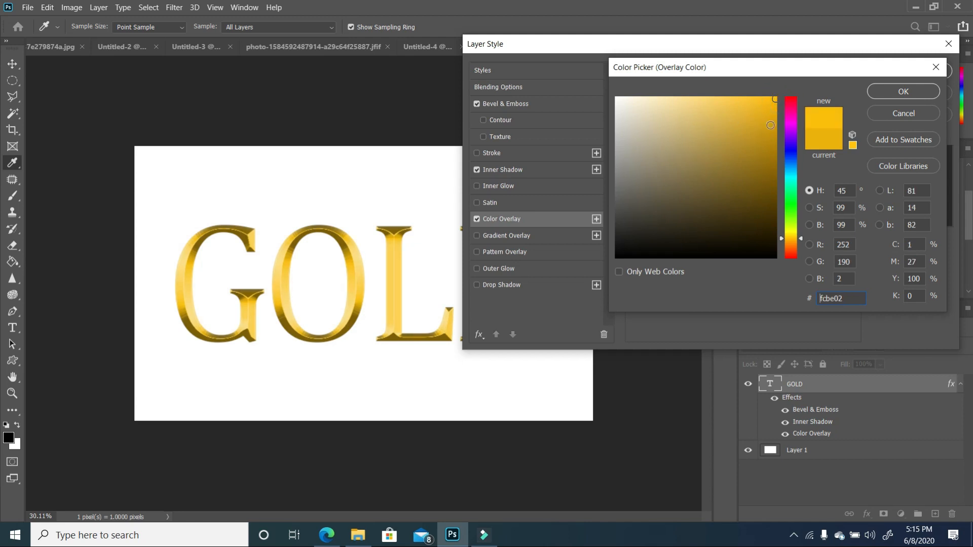
{"action": "left_click", "coordinate": [770, 126]}
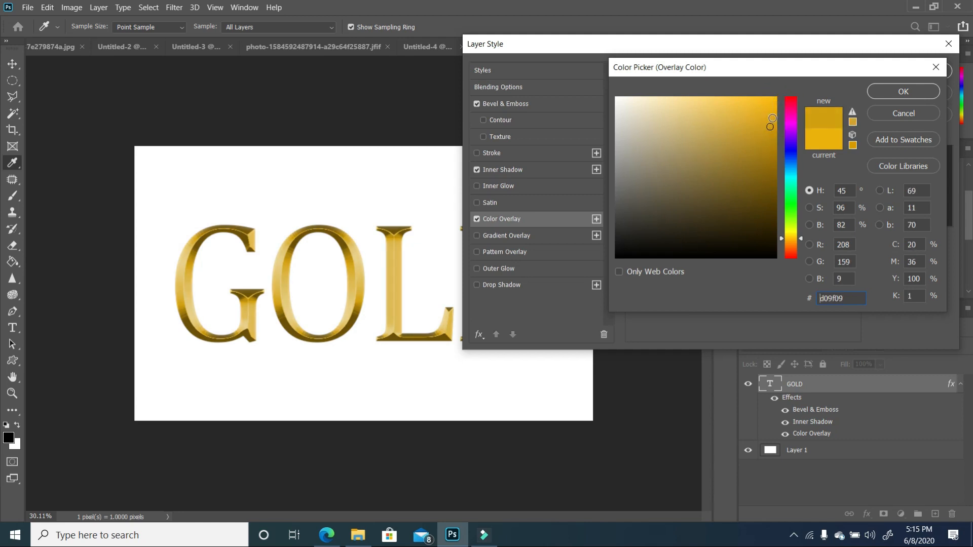
{"action": "left_click", "coordinate": [770, 104]}
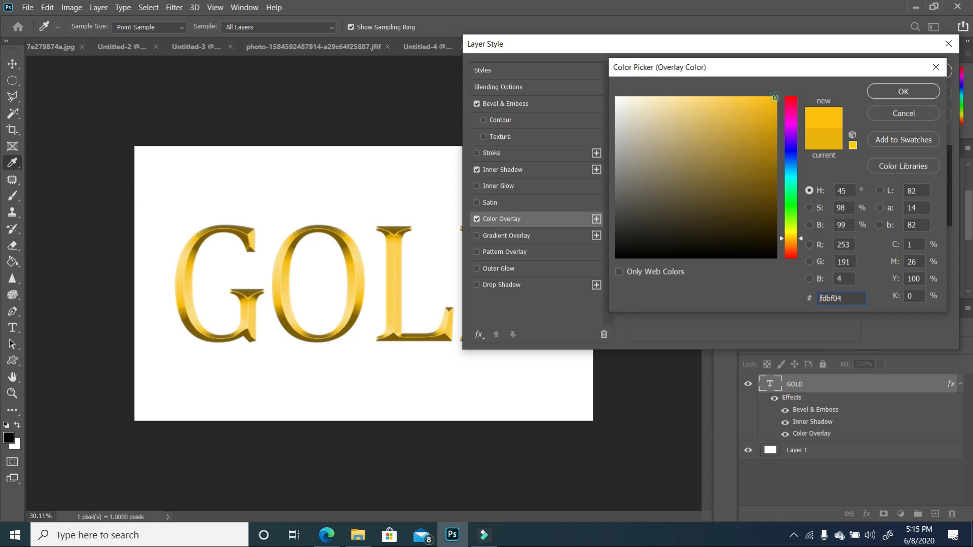
{"action": "left_click", "coordinate": [770, 111]}
{"action": "left_click", "coordinate": [771, 103]}
{"action": "left_click", "coordinate": [774, 133]}
{"action": "left_click", "coordinate": [769, 150]}
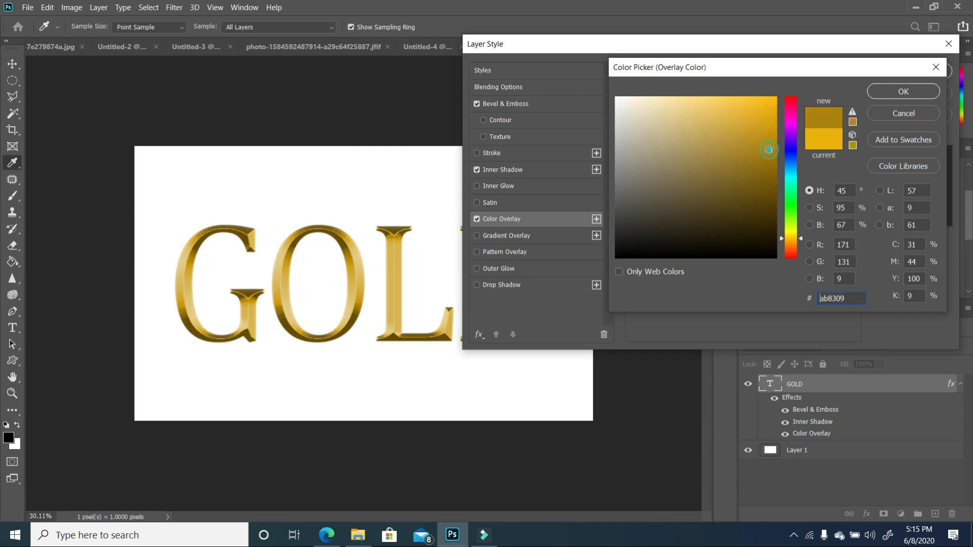
{"action": "left_click", "coordinate": [773, 129]}
{"action": "left_click", "coordinate": [773, 120]}
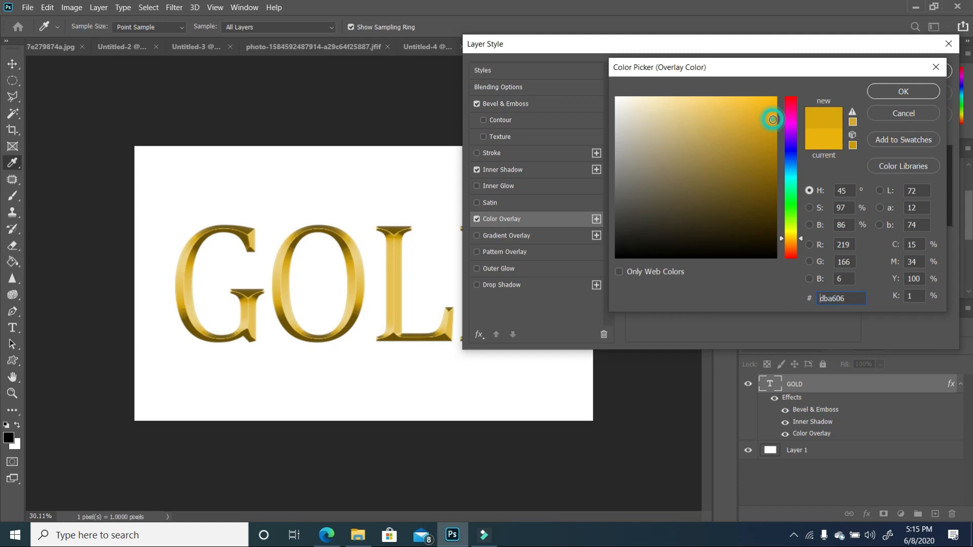
{"action": "left_click", "coordinate": [898, 92]}
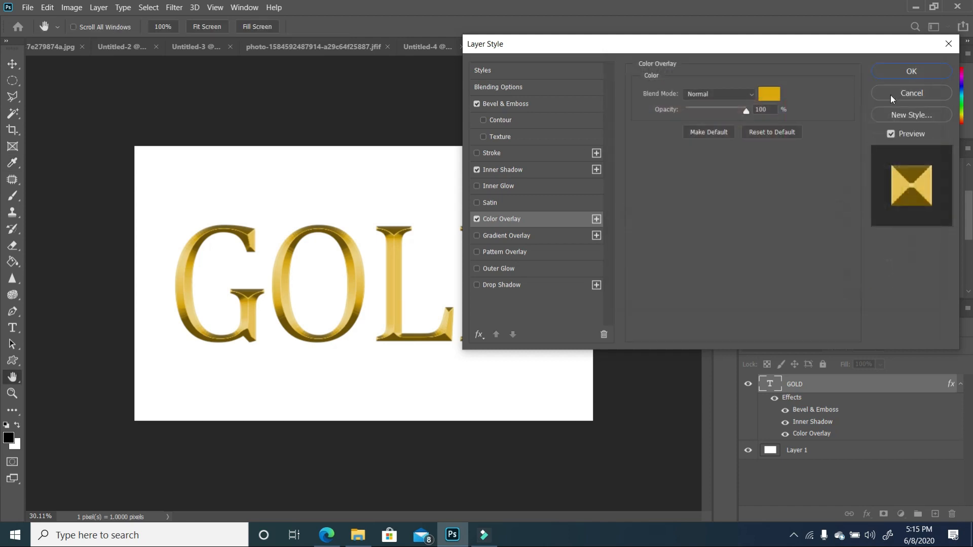
Add a Drop Shadow to the GOLD text with distance 16 px, spread 18% and size 40 px, and apply the layer style.
{"action": "left_click", "coordinate": [476, 284]}
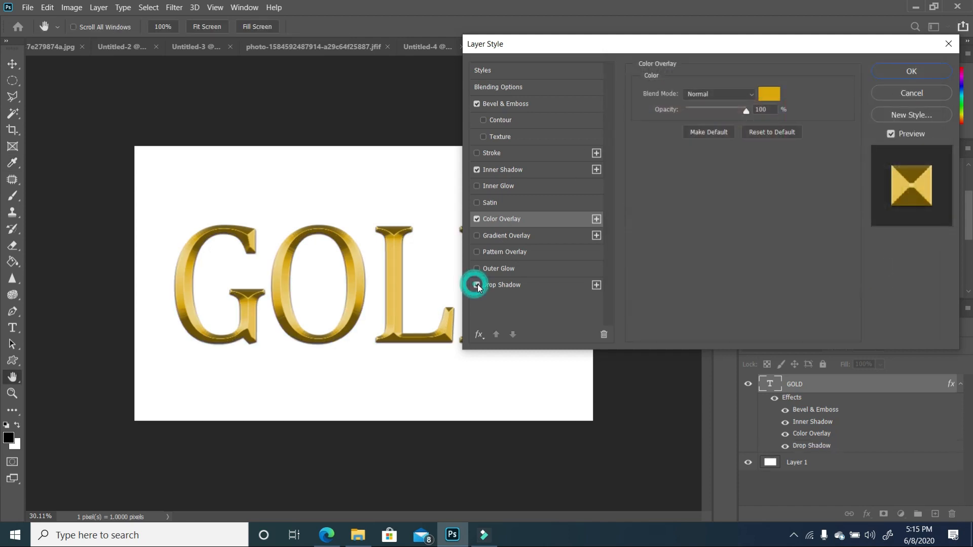
{"action": "left_click", "coordinate": [501, 285]}
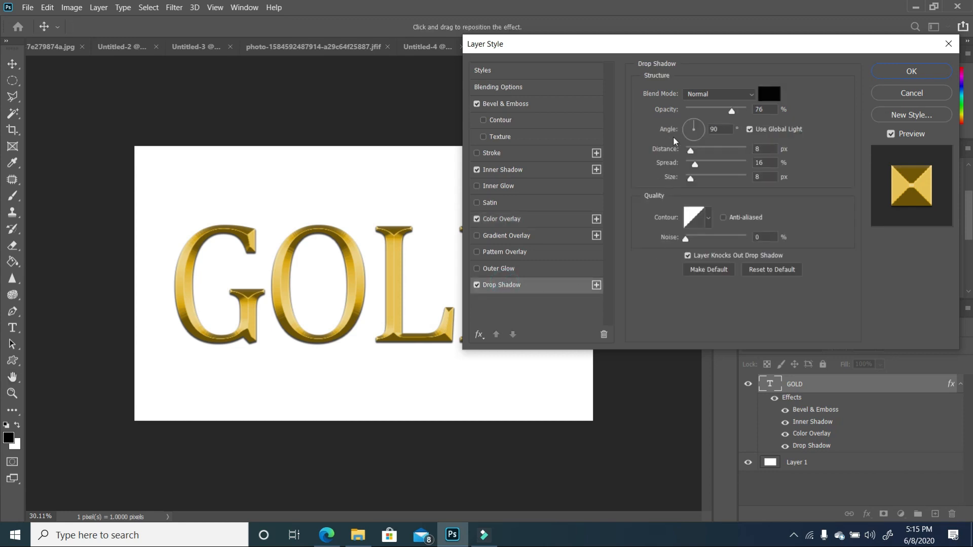
{"action": "left_click_drag", "start_coordinate": [693, 147], "coordinate": [694, 152]}
{"action": "left_click_drag", "start_coordinate": [697, 151], "coordinate": [702, 183]}
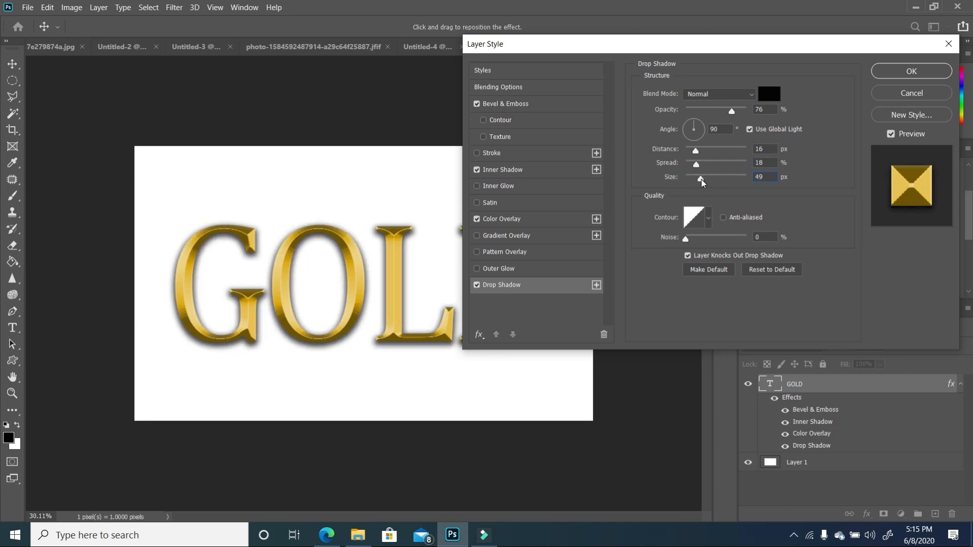
{"action": "left_click_drag", "start_coordinate": [703, 182], "coordinate": [701, 186]}
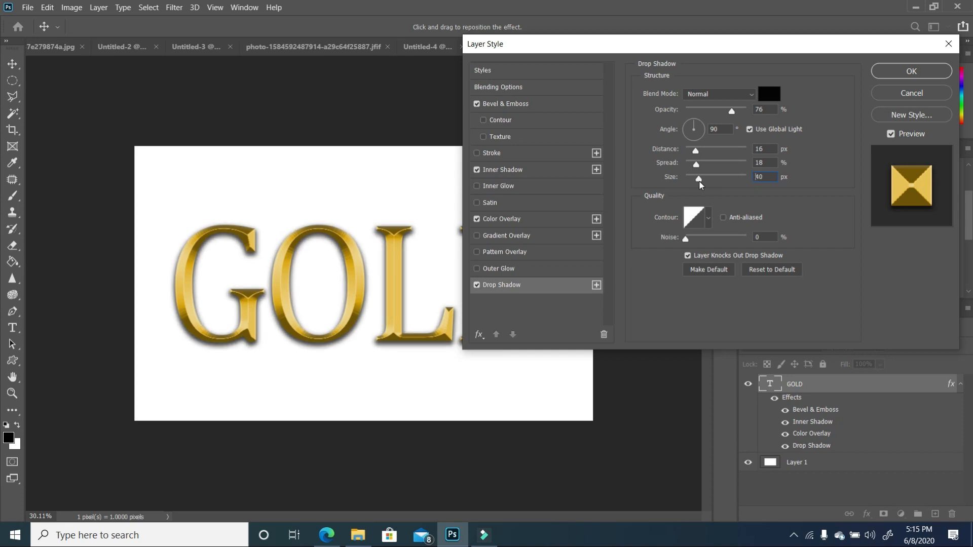
{"action": "left_click", "coordinate": [911, 72]}
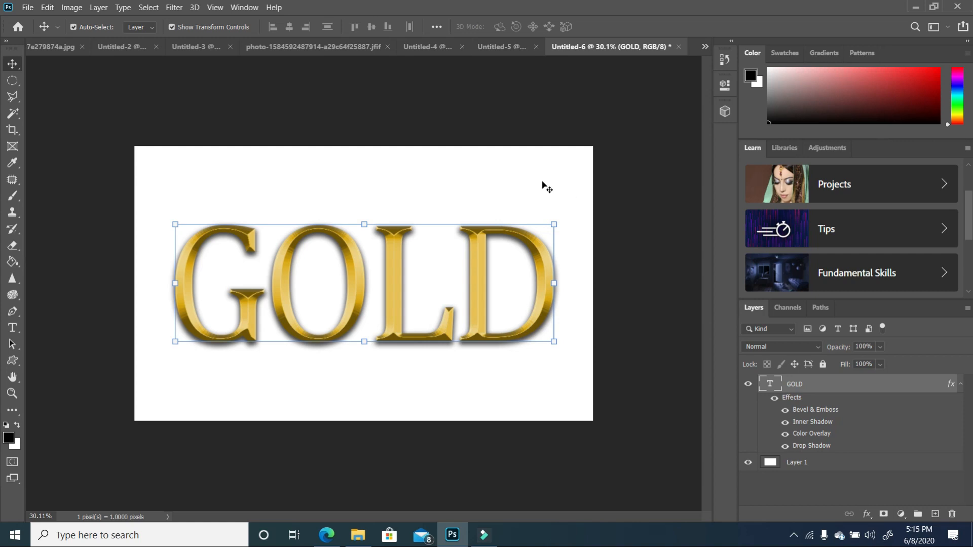
Fill the white background layer with black using the Paint Bucket.
{"action": "left_click", "coordinate": [503, 177]}
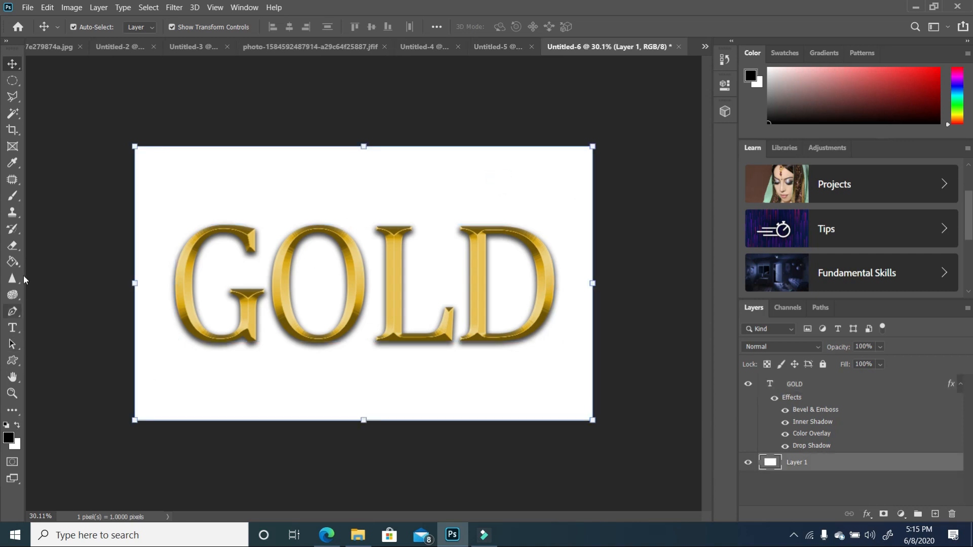
{"action": "left_click", "coordinate": [13, 262]}
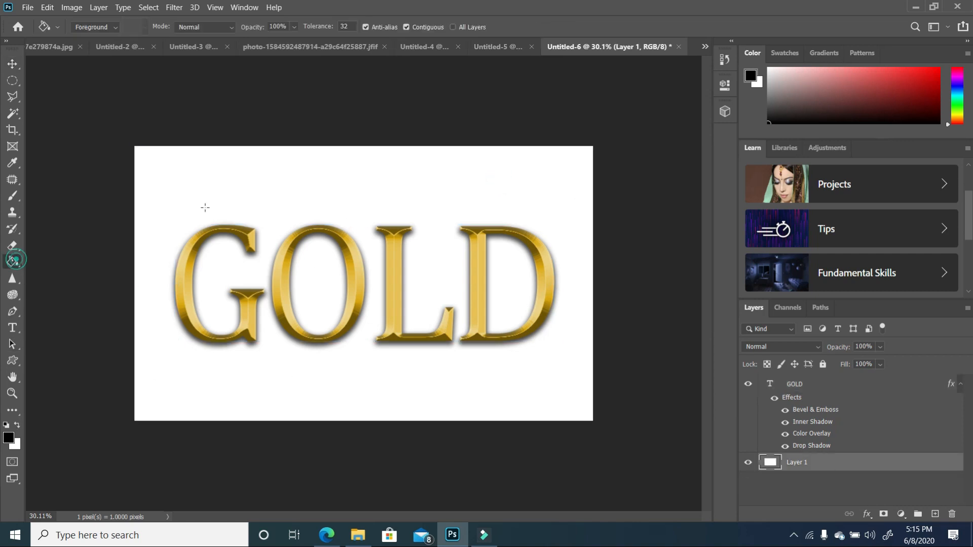
{"action": "left_click", "coordinate": [210, 207]}
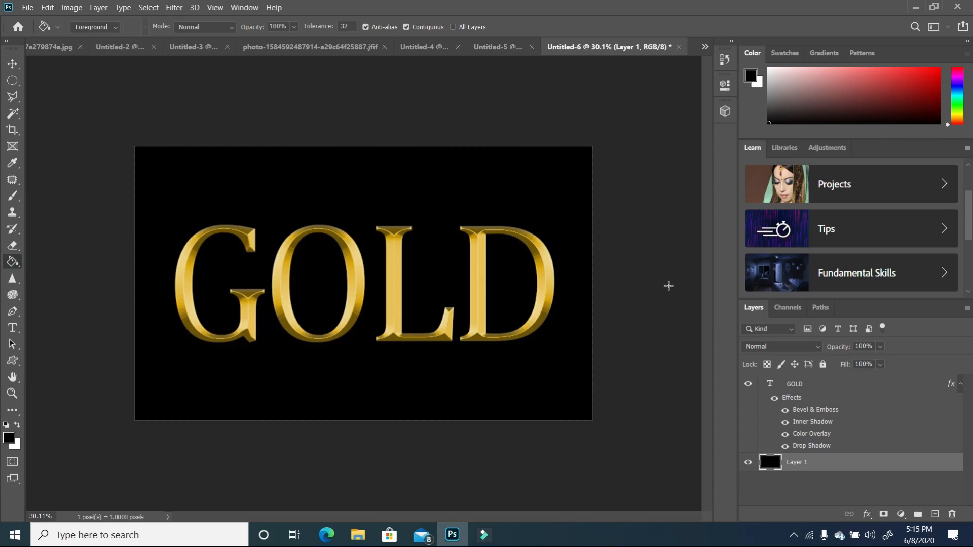
Move the GOLD text to the upper part of the canvas and scale it proportionally to about 89%.
{"action": "left_click", "coordinate": [12, 64]}
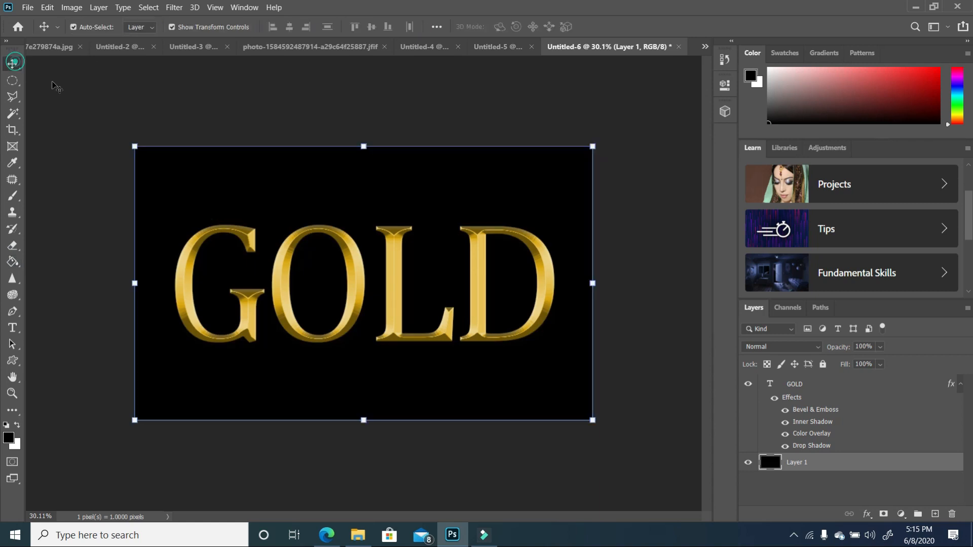
{"action": "left_click_drag", "start_coordinate": [487, 246], "coordinate": [477, 209]}
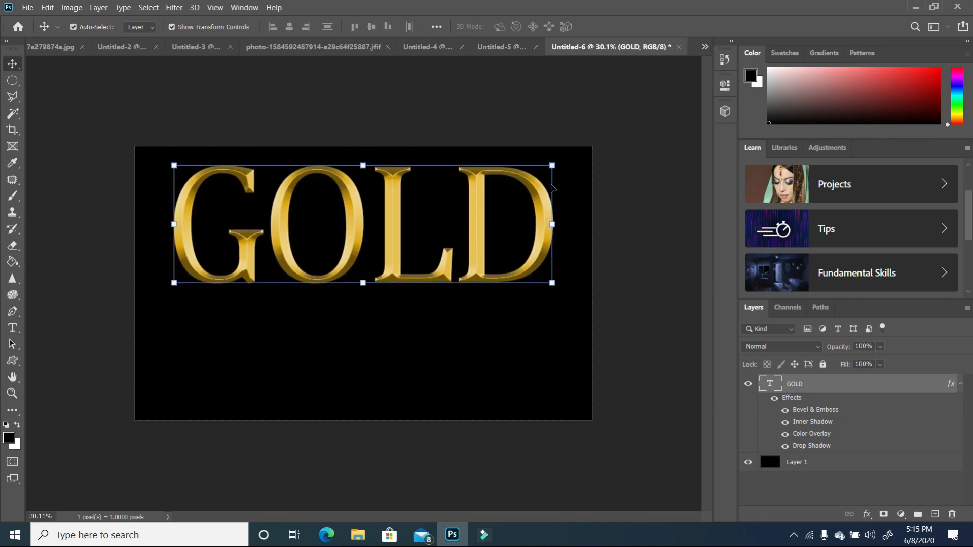
{"action": "left_click_drag", "start_coordinate": [554, 164], "coordinate": [510, 205]}
{"action": "left_click_drag", "start_coordinate": [446, 223], "coordinate": [463, 201]}
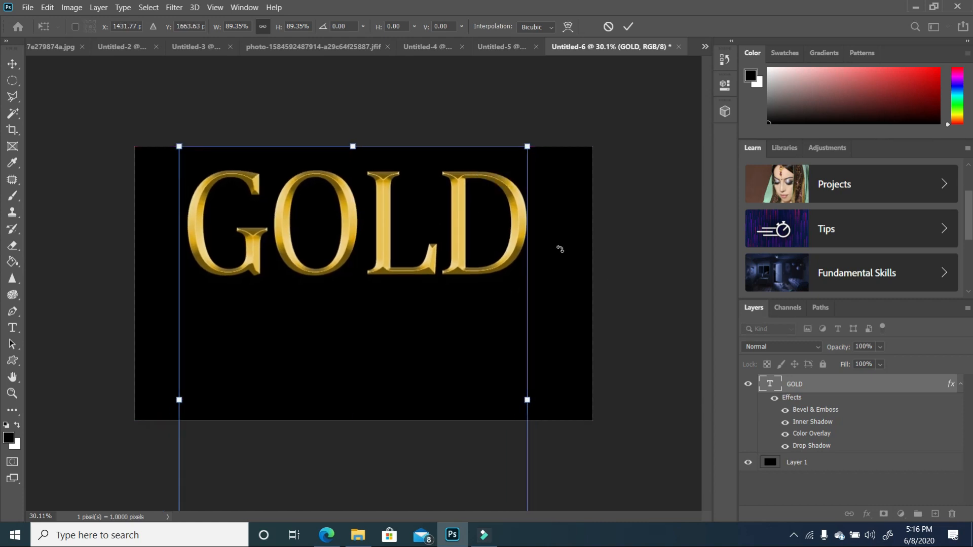
Duplicate the GOLD text layer and place the copy, flipped vertically, directly beneath the original as a reflection.
{"action": "left_click", "coordinate": [832, 388]}
{"action": "left_click_drag", "start_coordinate": [867, 385], "coordinate": [936, 514]}
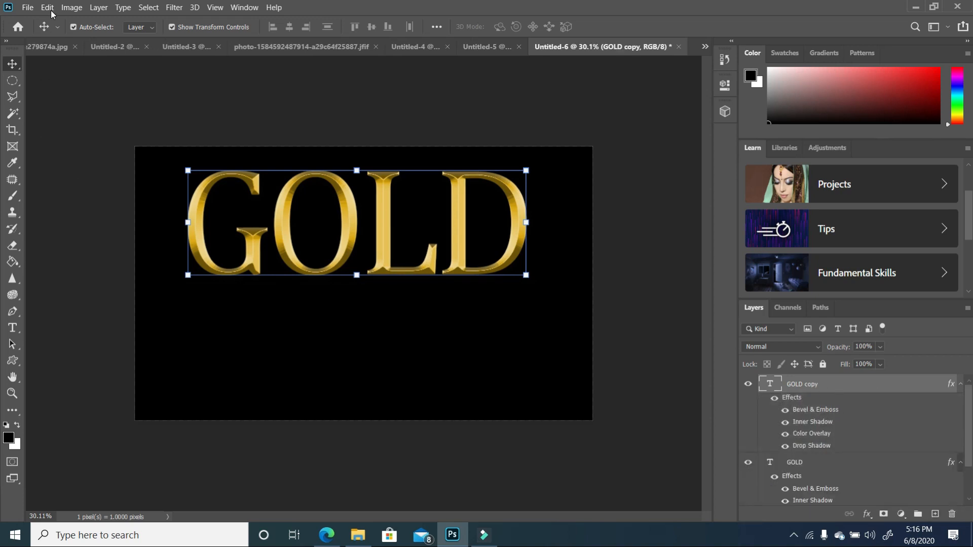
{"action": "left_click", "coordinate": [48, 8]}
{"action": "left_click", "coordinate": [90, 280]}
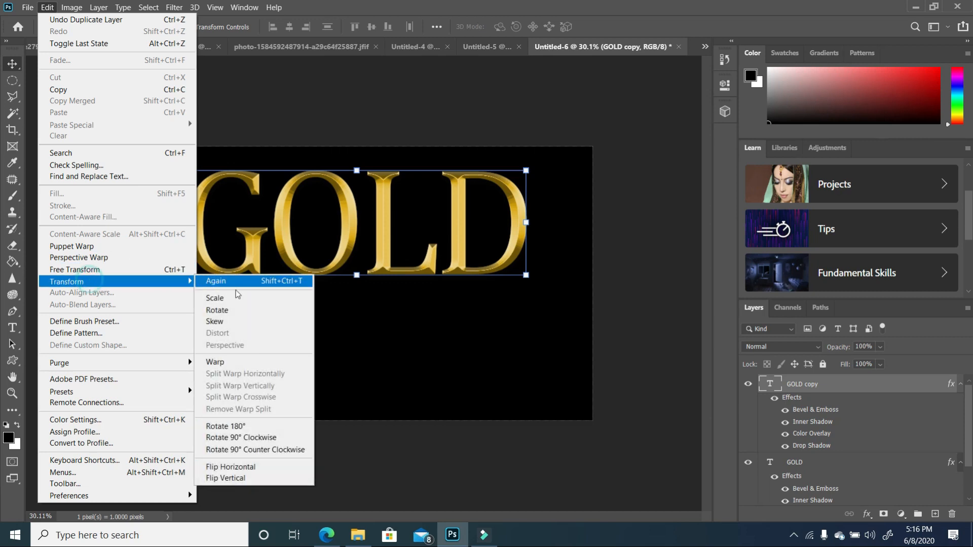
{"action": "left_click", "coordinate": [246, 478]}
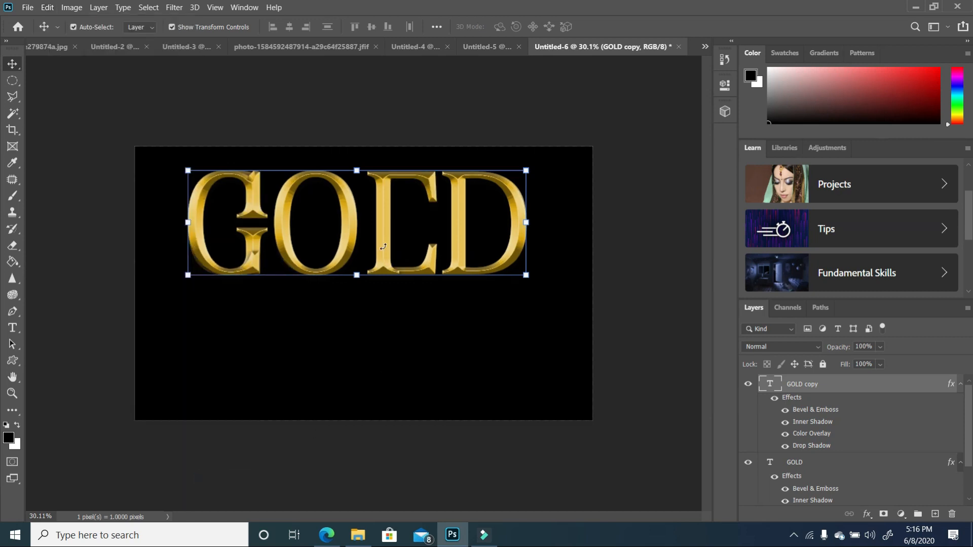
{"action": "left_click_drag", "start_coordinate": [386, 244], "coordinate": [389, 350]}
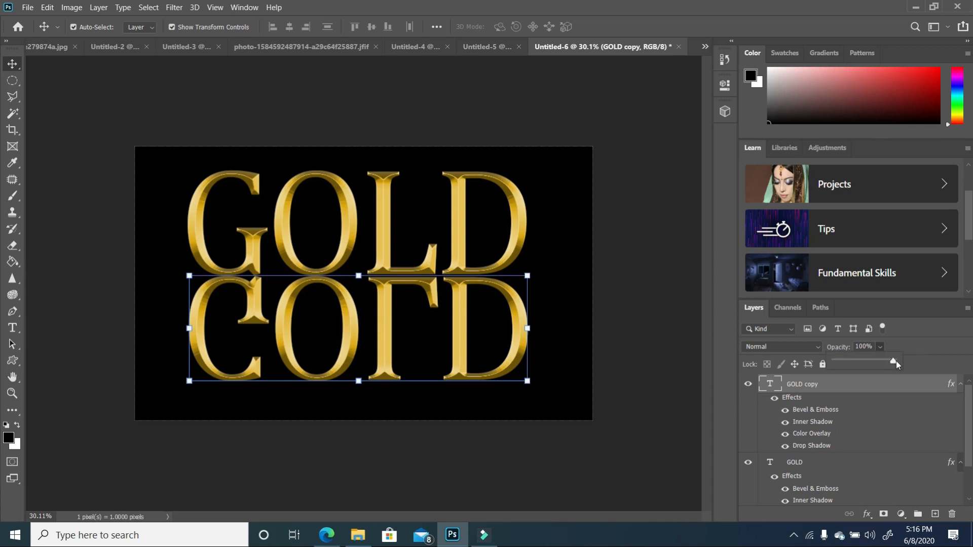
Set the reflected copy's opacity to 21% and fade it out downward with black-to-transparent linear gradients on a layer mask.
{"action": "left_click_drag", "start_coordinate": [868, 368], "coordinate": [848, 363]}
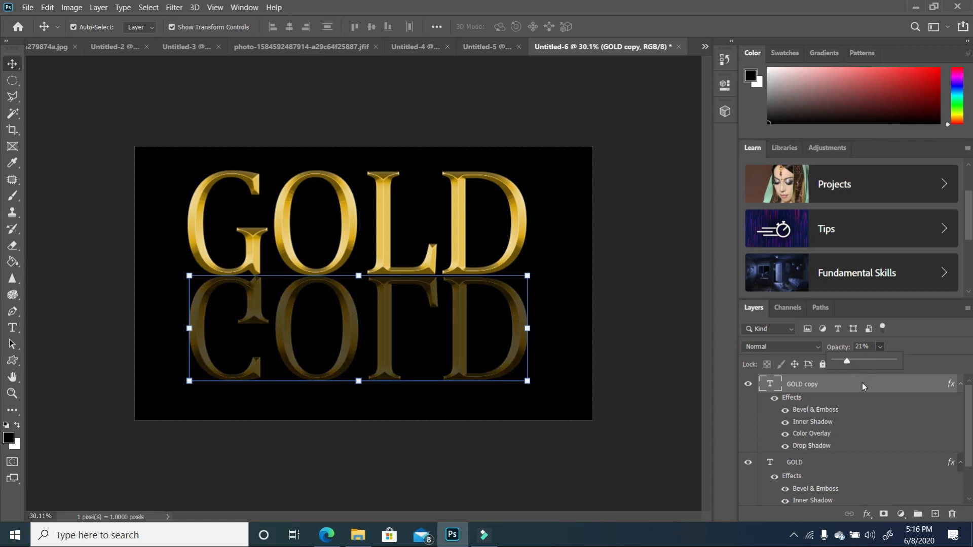
{"action": "left_click", "coordinate": [884, 514]}
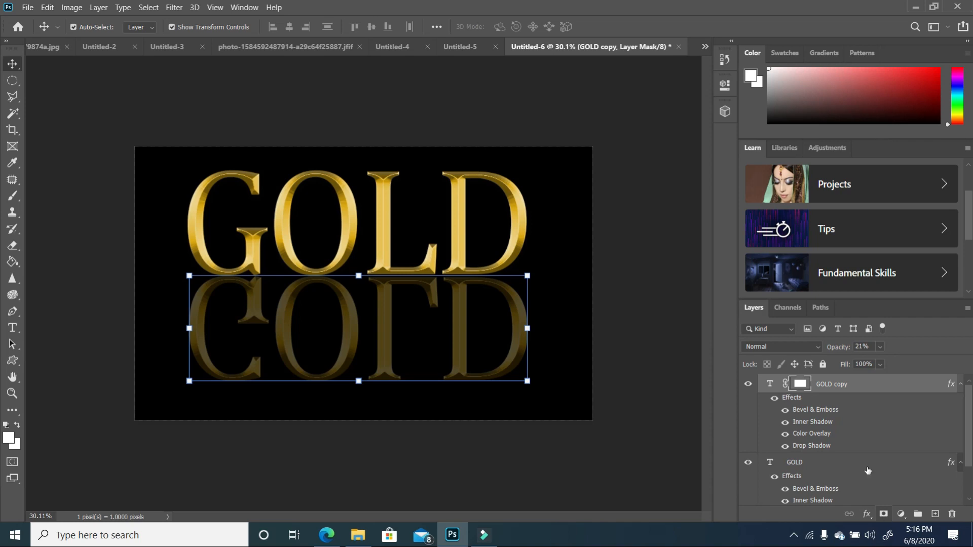
{"action": "left_click", "coordinate": [7, 426]}
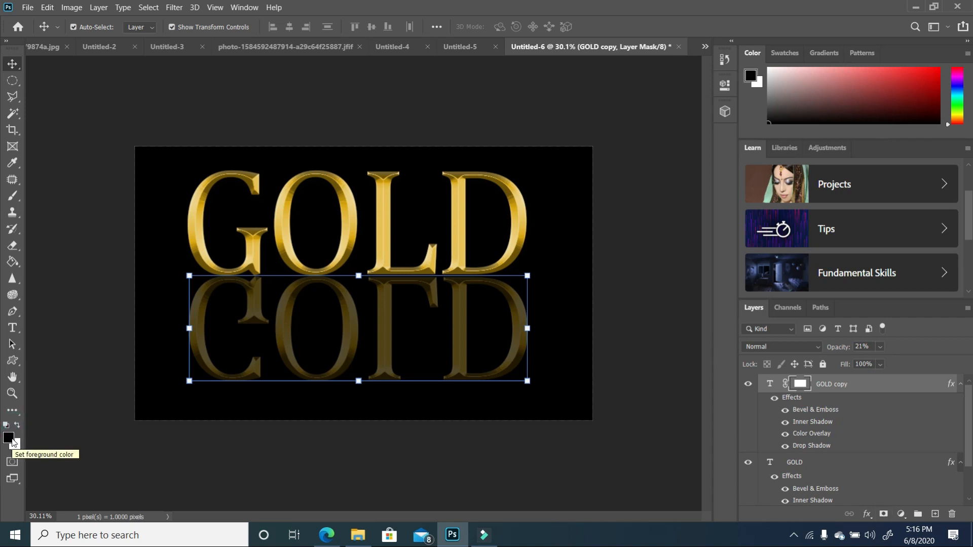
{"action": "left_click", "coordinate": [12, 263]}
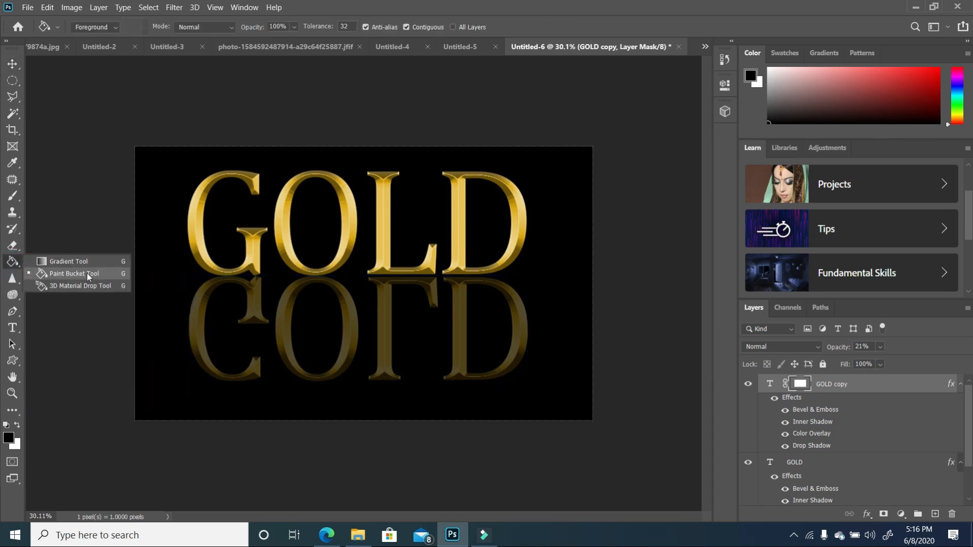
{"action": "left_click", "coordinate": [68, 262]}
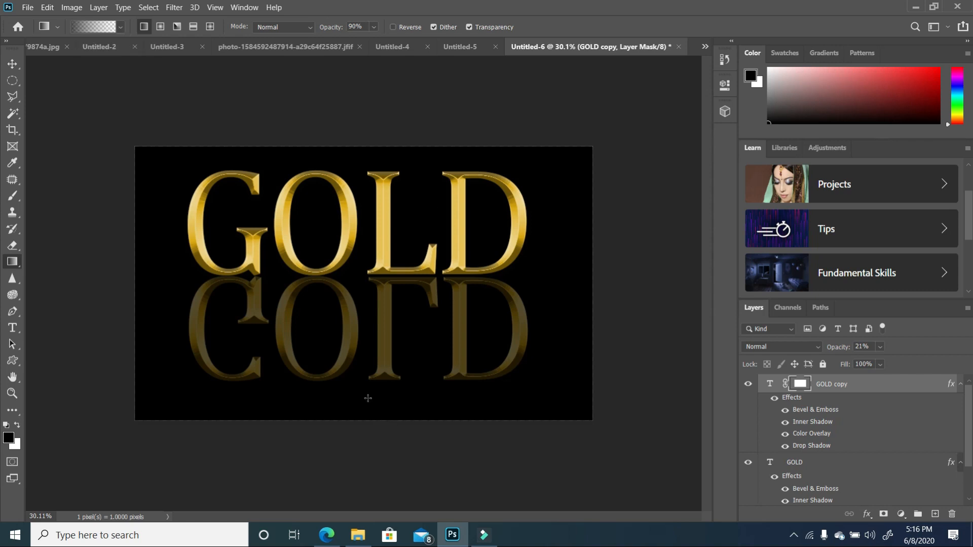
{"action": "left_click_drag", "start_coordinate": [359, 419], "coordinate": [358, 225]}
{"action": "left_click_drag", "start_coordinate": [363, 409], "coordinate": [357, 177]}
{"action": "left_click_drag", "start_coordinate": [357, 407], "coordinate": [357, 233]}
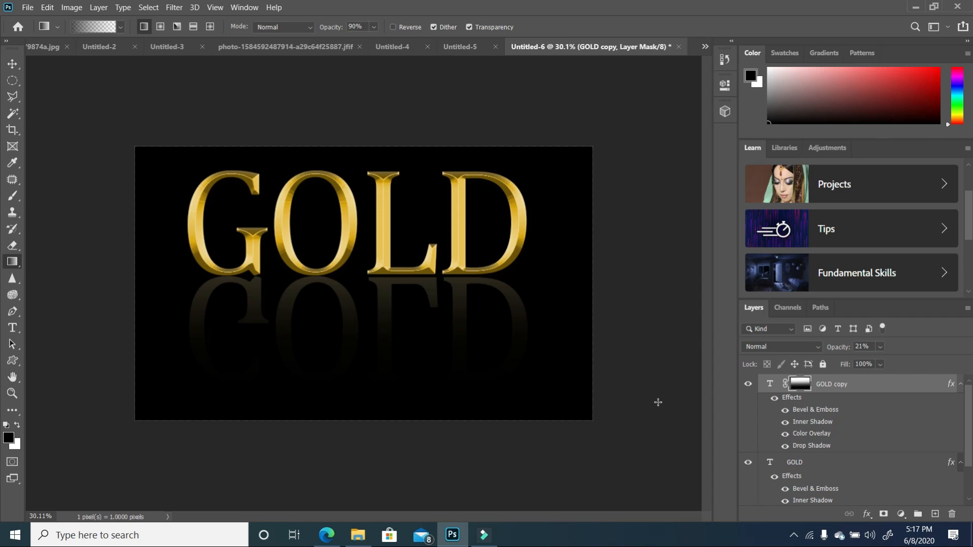
Create a new 10 x 6 inch, 300 ppi RGB document with a transparent background and fill its layer with white.
{"action": "left_click", "coordinate": [28, 8]}
{"action": "left_click", "coordinate": [35, 19]}
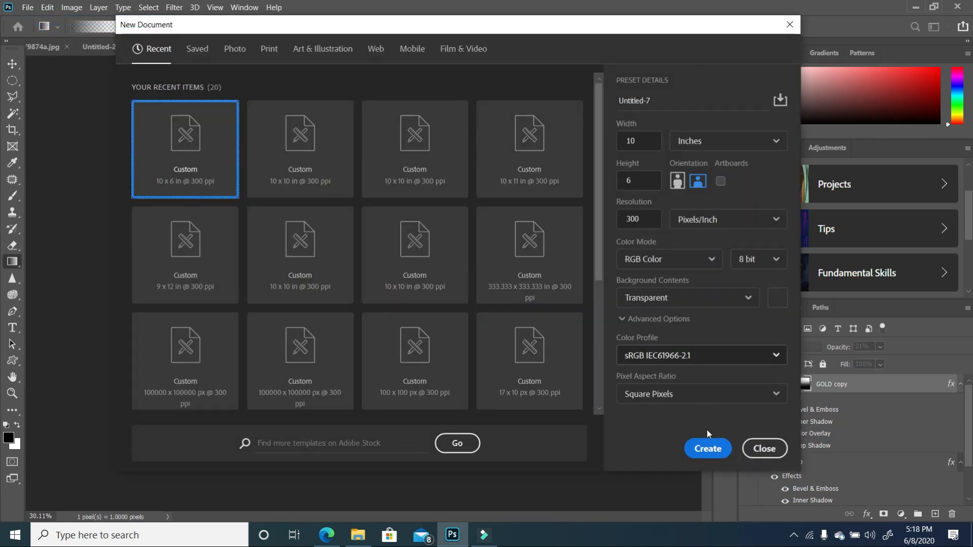
{"action": "left_click", "coordinate": [705, 447]}
{"action": "left_click", "coordinate": [17, 426]}
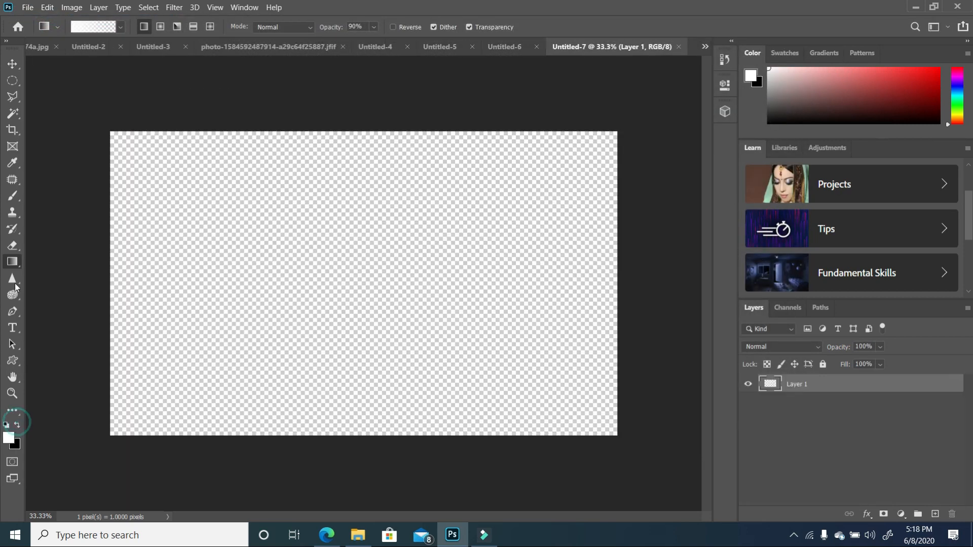
{"action": "right_click", "coordinate": [22, 261]}
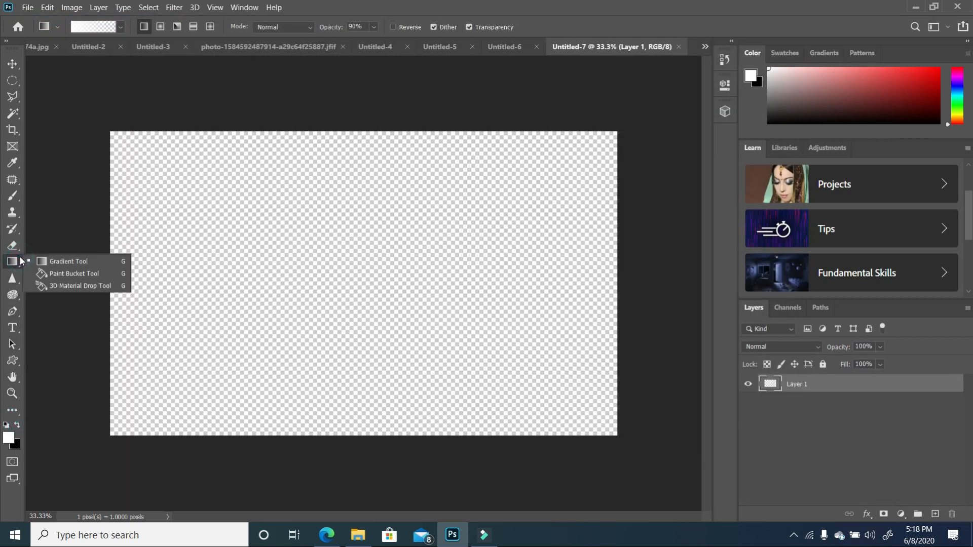
{"action": "left_click", "coordinate": [74, 274]}
{"action": "left_click", "coordinate": [318, 266]}
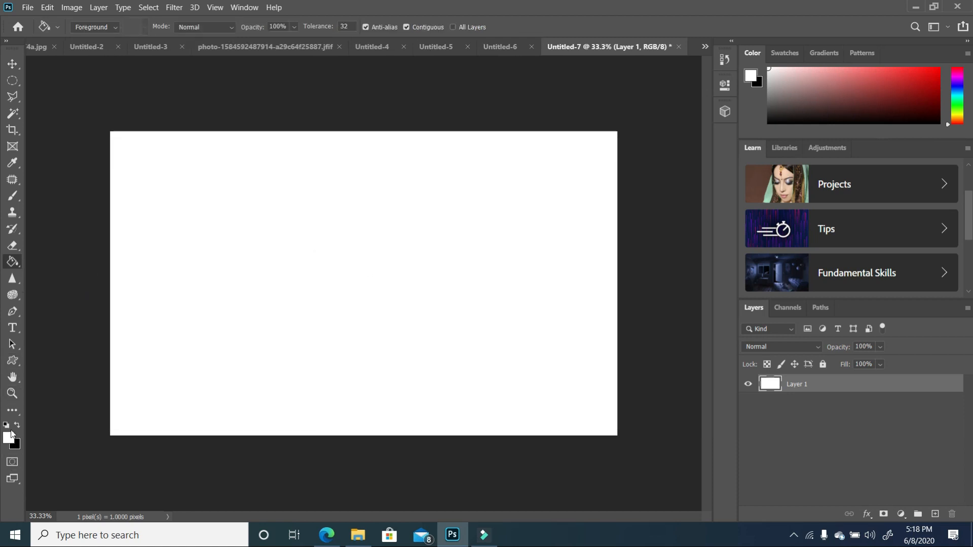
Add the black text GRADIENT in 60 pt Cambria and move it fully inside the canvas.
{"action": "left_click", "coordinate": [12, 327]}
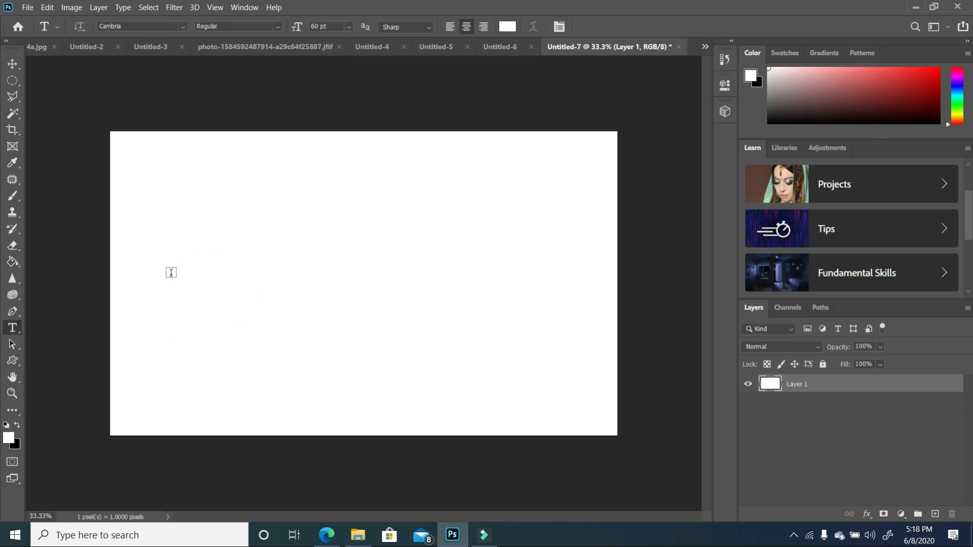
{"action": "left_click", "coordinate": [17, 424]}
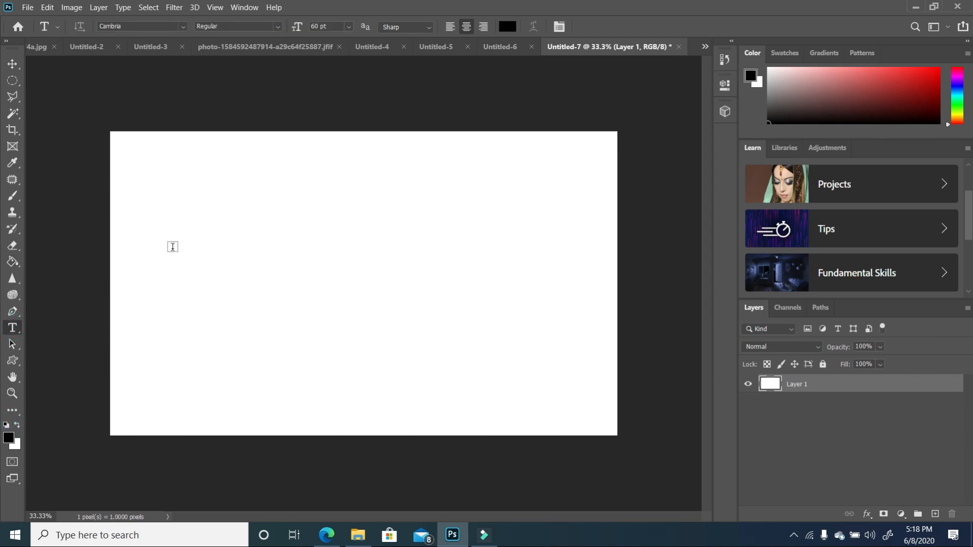
{"action": "left_click", "coordinate": [154, 271]}
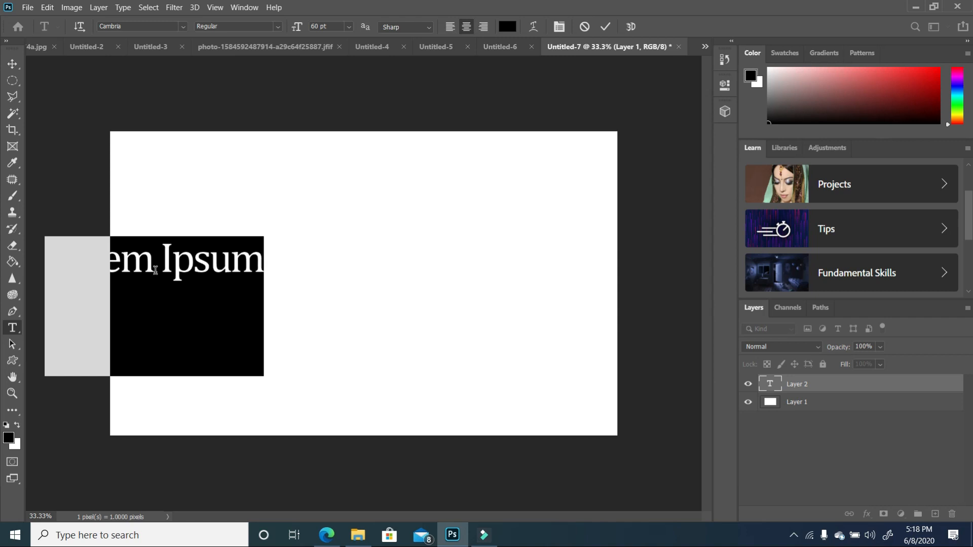
{"action": "type", "text": "GRA"}
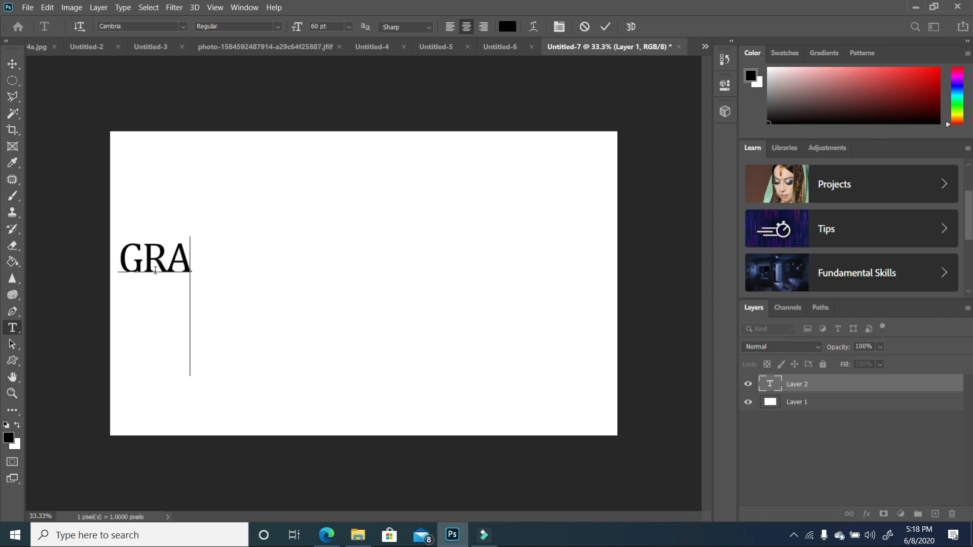
{"action": "type", "text": "DIENT"}
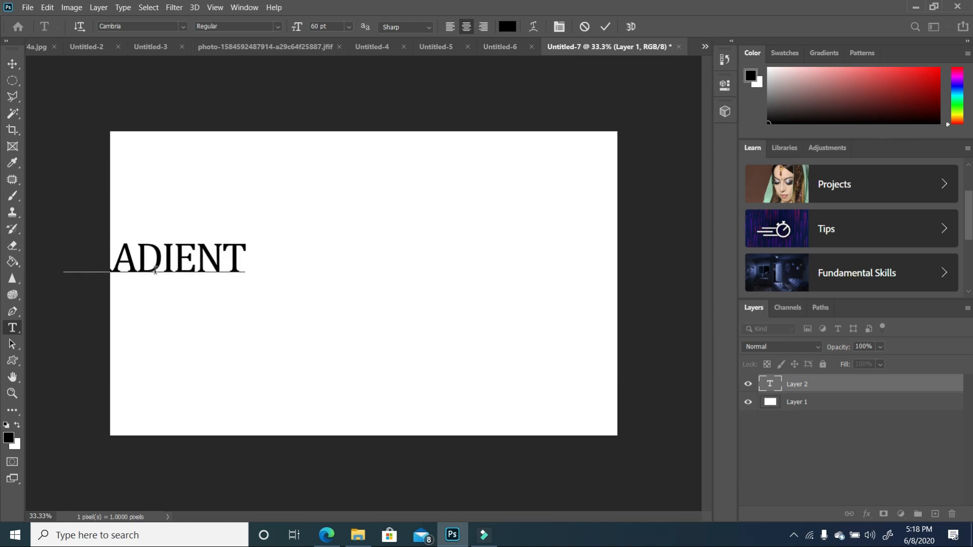
{"action": "left_click", "coordinate": [13, 64]}
{"action": "left_click_drag", "start_coordinate": [161, 273], "coordinate": [252, 287]}
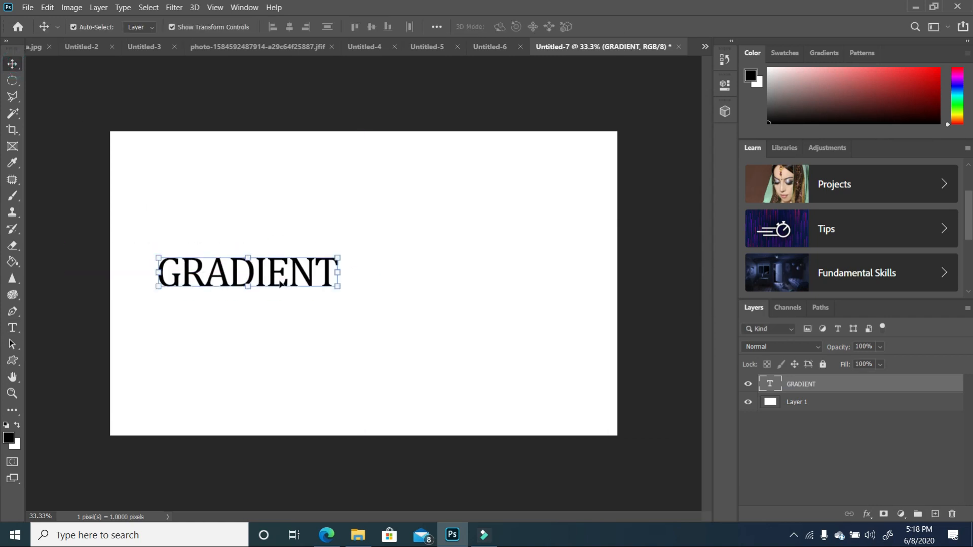
Change the font of the GRADIENT text to Geometr415 Blk BT.
{"action": "left_click", "coordinate": [13, 329]}
{"action": "left_click", "coordinate": [327, 282]}
{"action": "key", "text": "ctrl+a"}
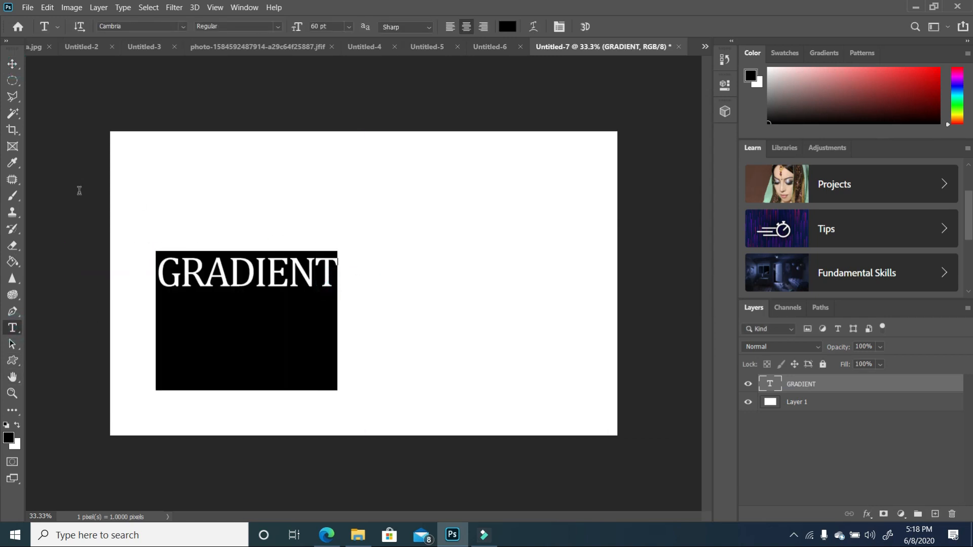
{"action": "left_click", "coordinate": [183, 27]}
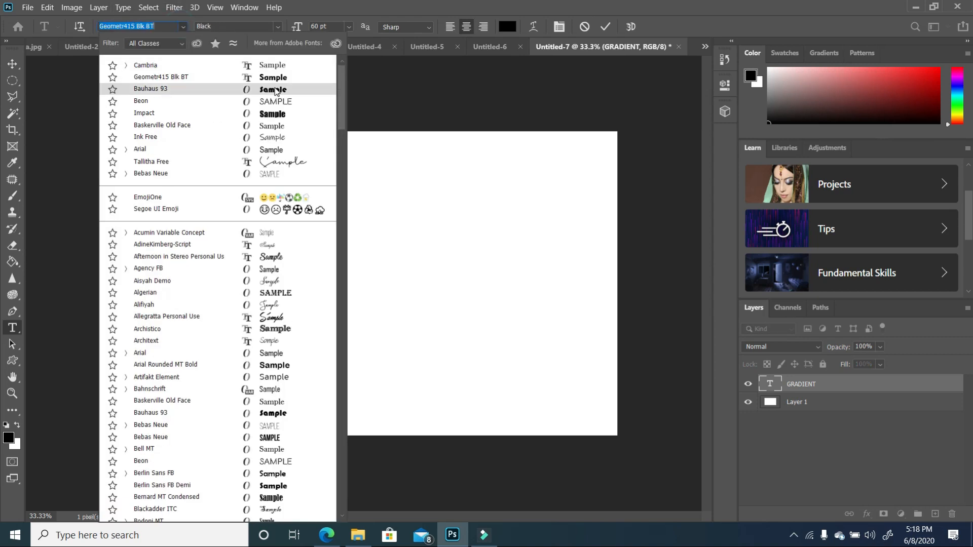
{"action": "left_click", "coordinate": [282, 77]}
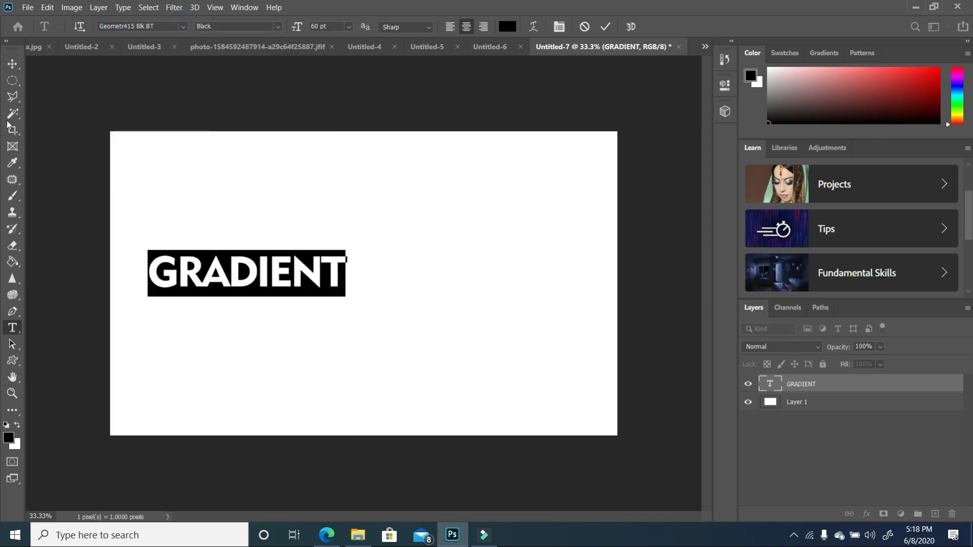
Enlarge the GRADIENT text proportionally to nearly the full canvas width and center it on the white background.
{"action": "left_click", "coordinate": [12, 62]}
{"action": "left_click_drag", "start_coordinate": [347, 270], "coordinate": [604, 148]}
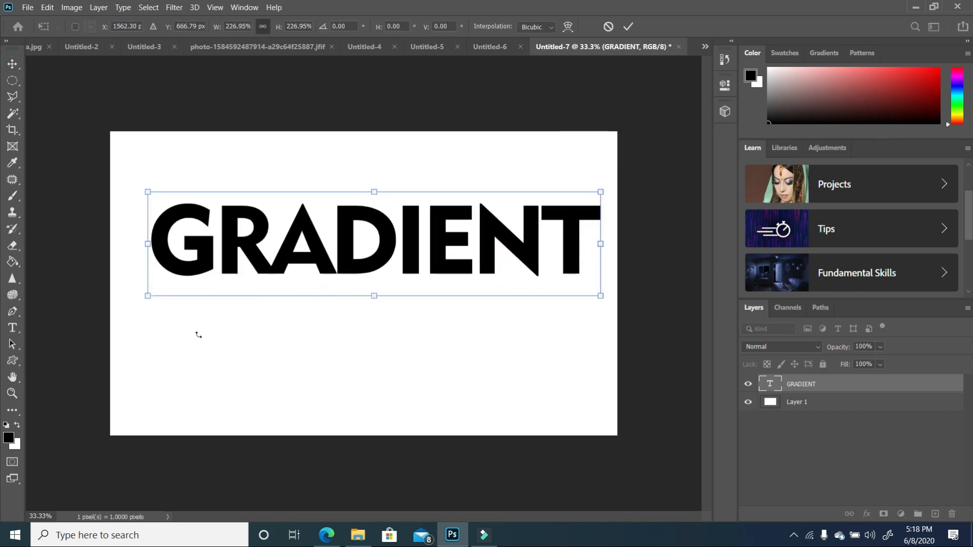
{"action": "left_click_drag", "start_coordinate": [147, 301], "coordinate": [138, 329]}
{"action": "left_click_drag", "start_coordinate": [271, 253], "coordinate": [266, 290]}
{"action": "double_click", "coordinate": [402, 278]}
{"action": "left_click", "coordinate": [452, 200]}
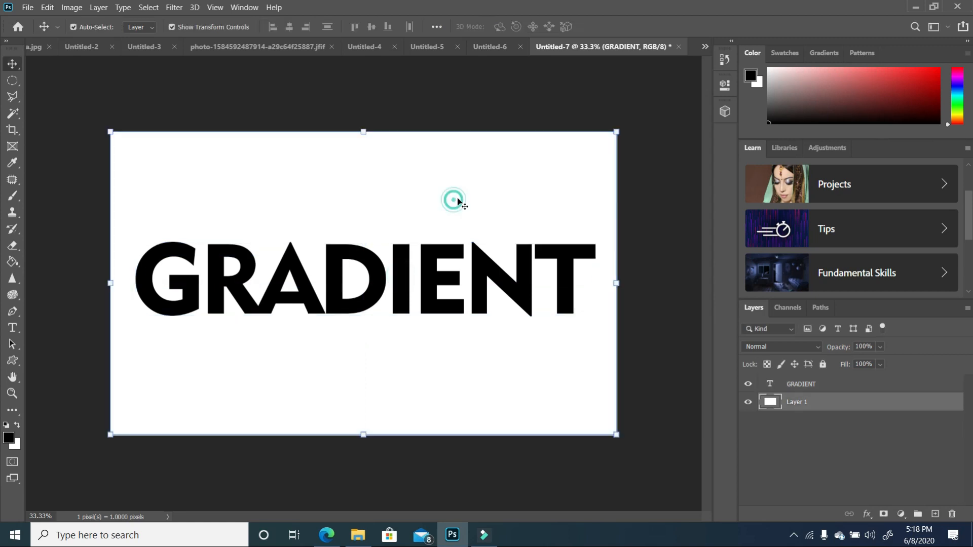
{"action": "left_click", "coordinate": [531, 330]}
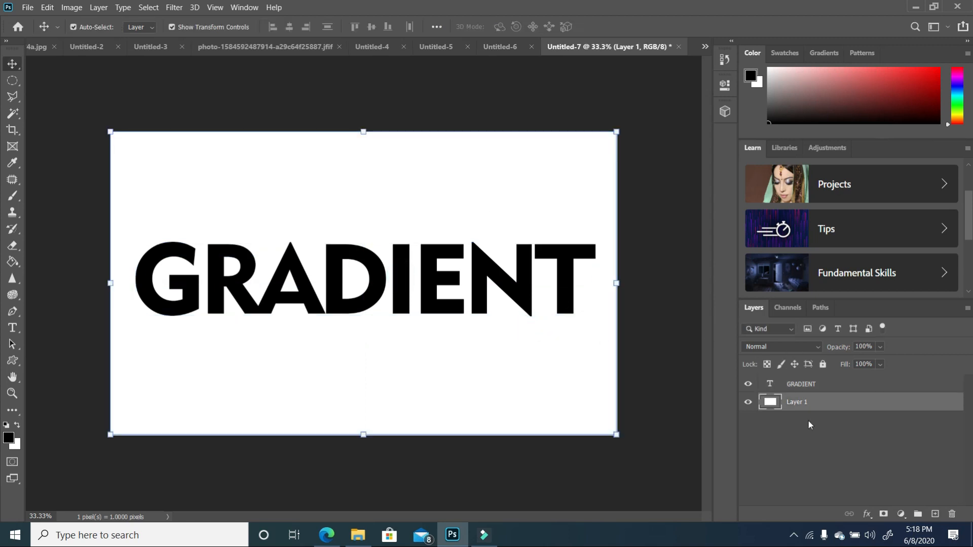
Apply a Gradient Overlay layer style to the GRADIENT text and open its gradient for editing.
{"action": "left_click", "coordinate": [835, 385]}
{"action": "right_click", "coordinate": [835, 385]}
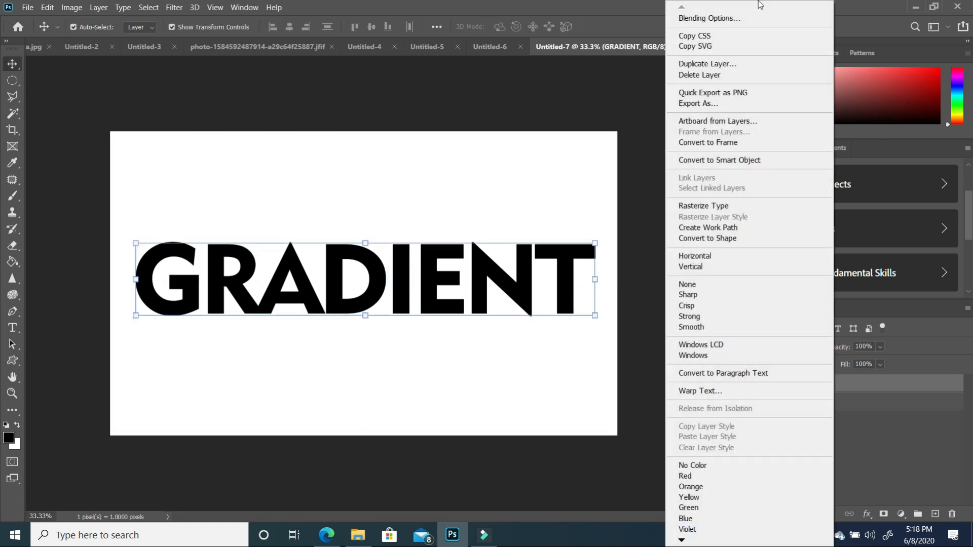
{"action": "left_click", "coordinate": [727, 18]}
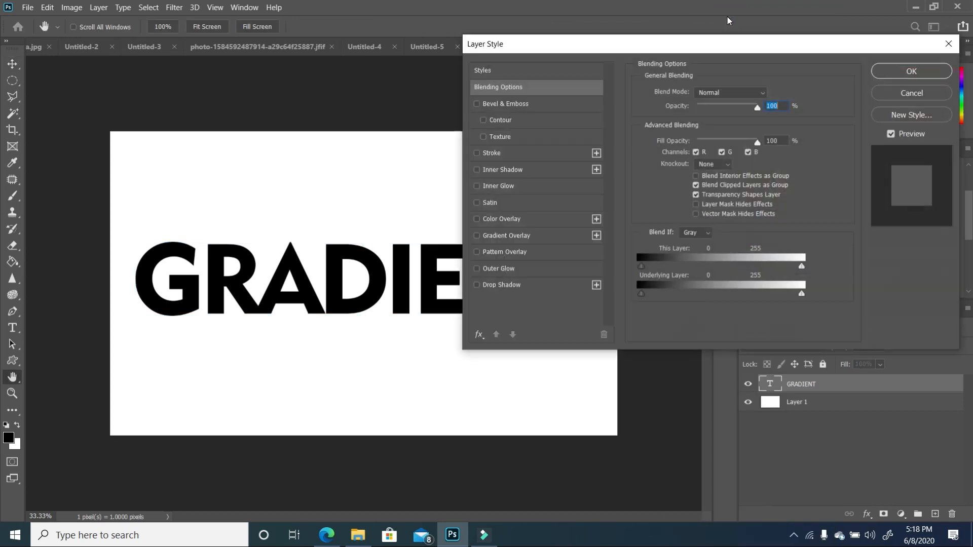
{"action": "left_click", "coordinate": [477, 236]}
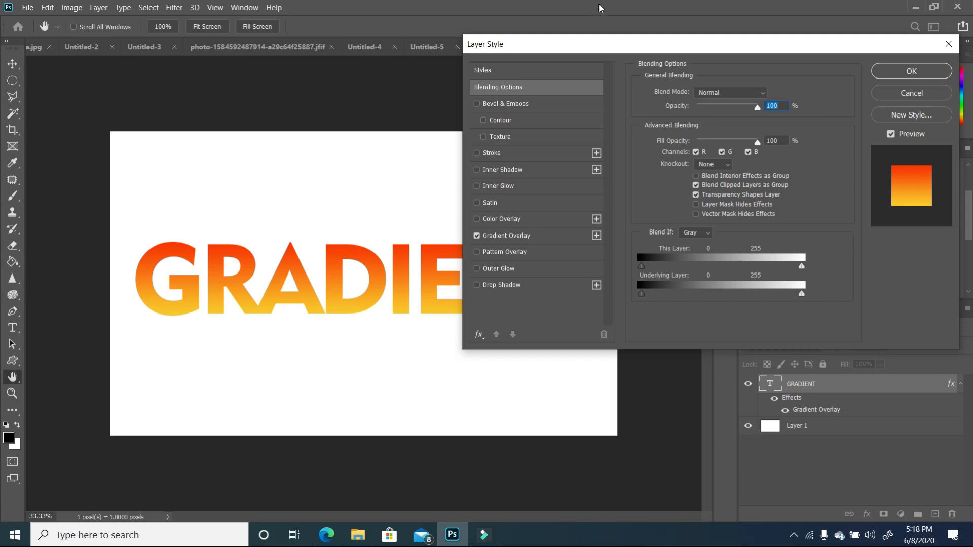
{"action": "left_click_drag", "start_coordinate": [552, 46], "coordinate": [517, 45]}
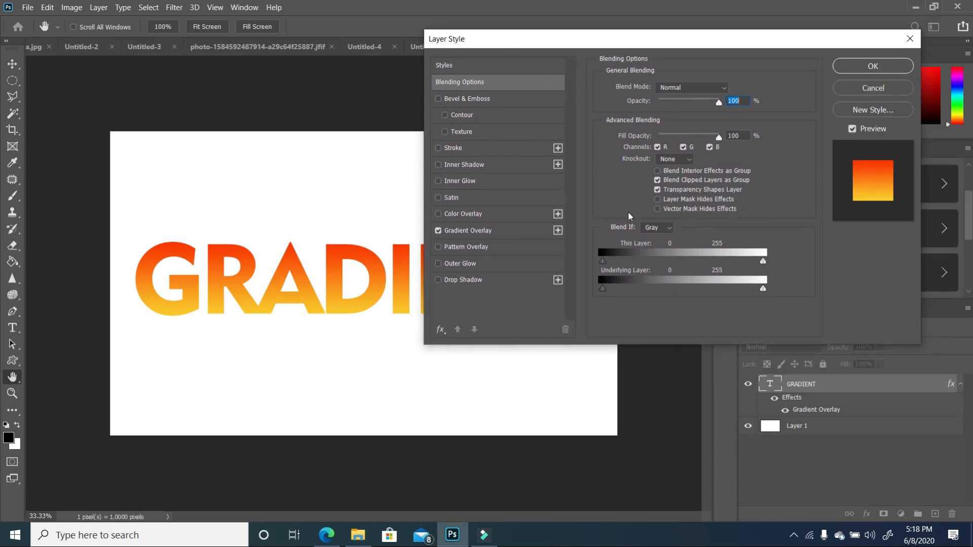
{"action": "left_click", "coordinate": [521, 234]}
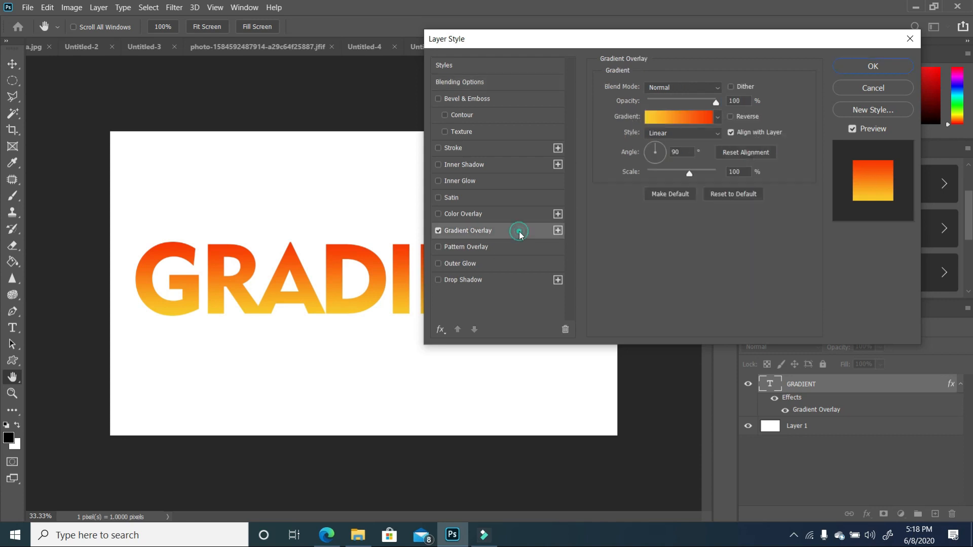
{"action": "left_click", "coordinate": [696, 119]}
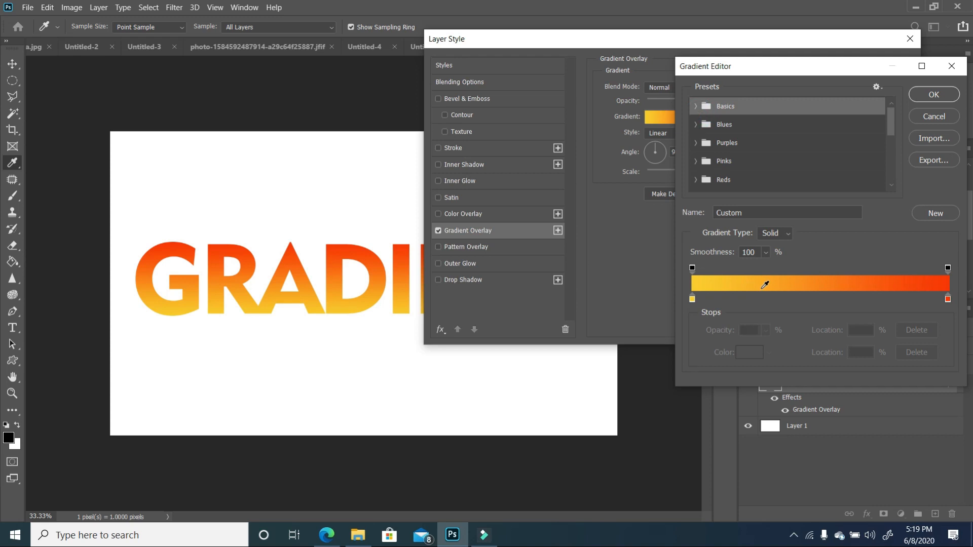
Try several Purples gradient presets on the text, including Purple_02, Purple_21, Purple_23, Purple_17, Purple_18, Purple_22, Purple_19 and Purple_14.
{"action": "left_click", "coordinate": [697, 126]}
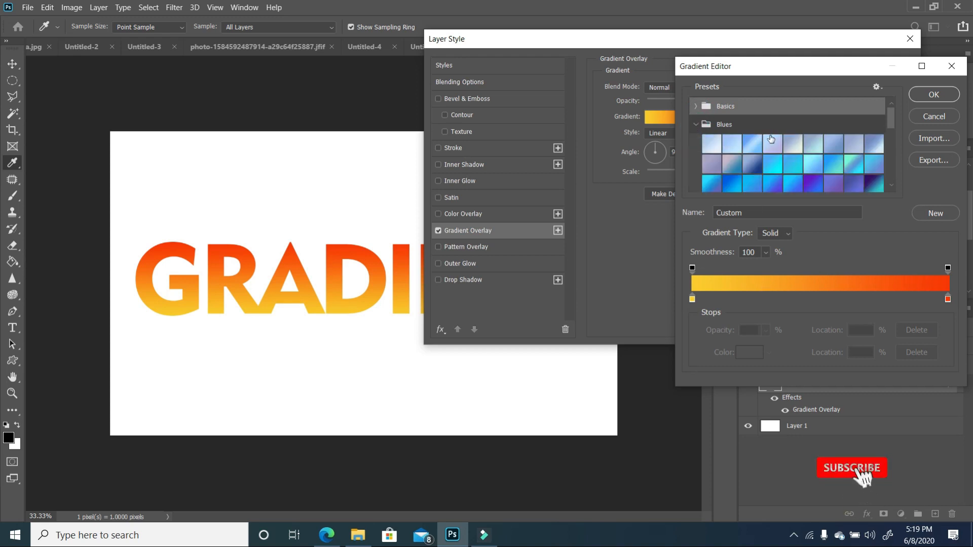
{"action": "left_click", "coordinate": [696, 125]}
{"action": "left_click", "coordinate": [696, 161]}
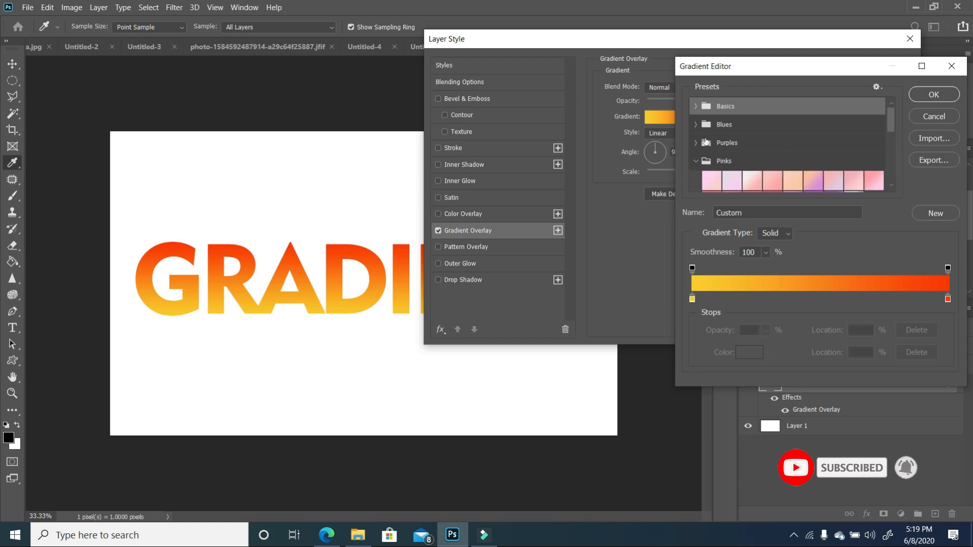
{"action": "left_click", "coordinate": [699, 143]}
{"action": "left_click", "coordinate": [731, 149]}
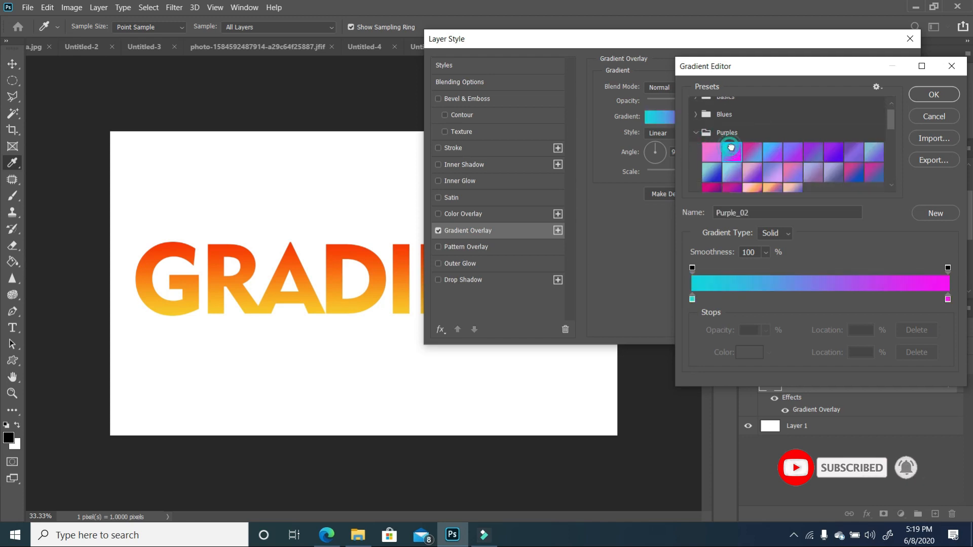
{"action": "left_click", "coordinate": [739, 186]}
{"action": "left_click", "coordinate": [751, 187]}
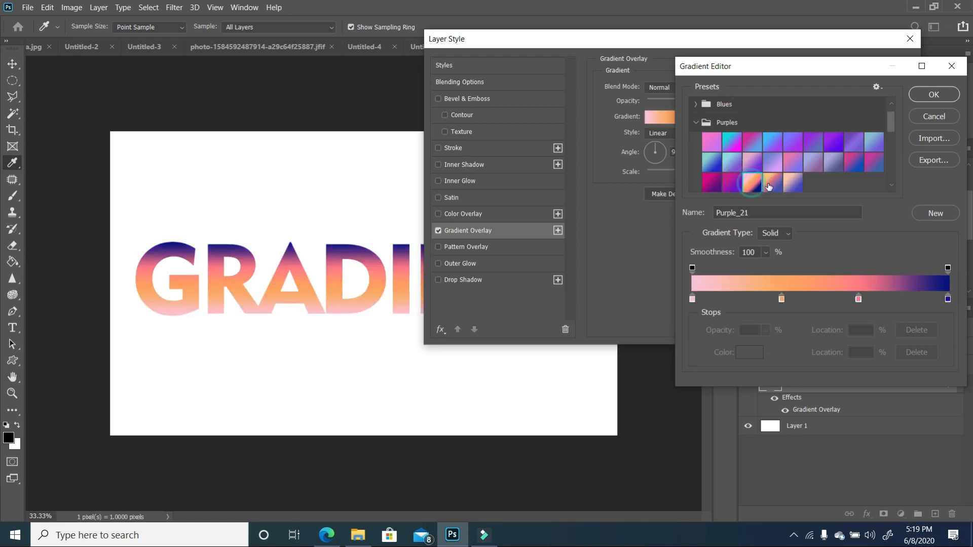
{"action": "left_click", "coordinate": [769, 186]}
{"action": "left_click", "coordinate": [793, 184]}
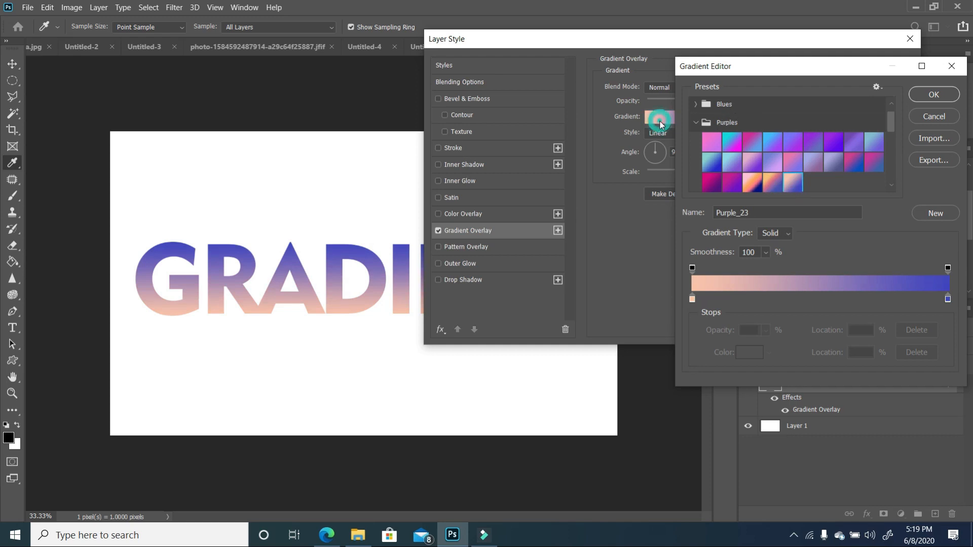
{"action": "left_click", "coordinate": [792, 161]}
{"action": "left_click", "coordinate": [854, 160]}
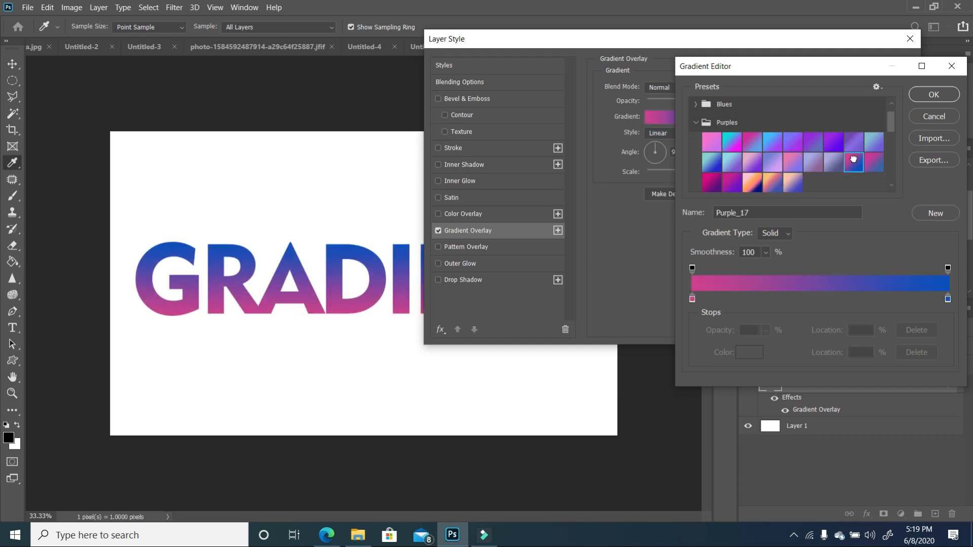
{"action": "left_click", "coordinate": [874, 161]}
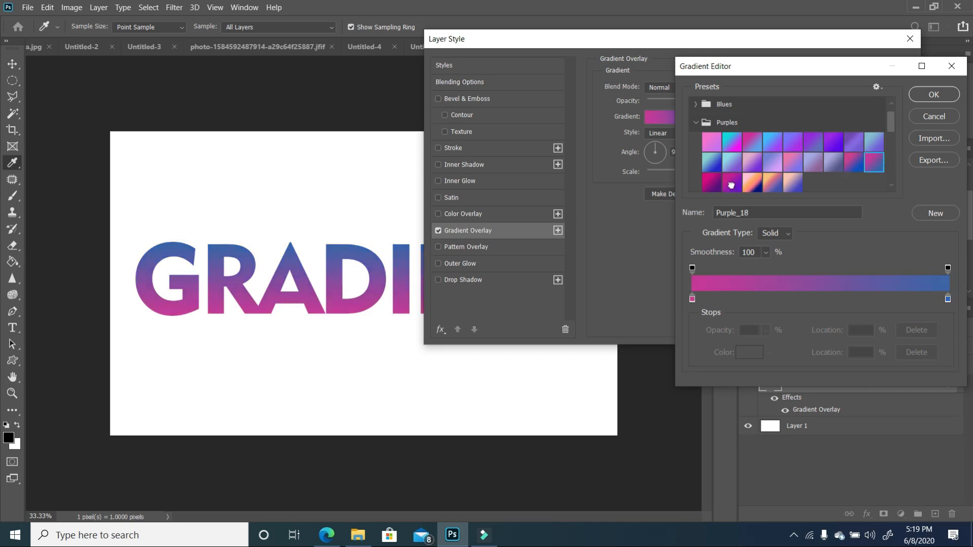
{"action": "left_click", "coordinate": [752, 184]}
{"action": "left_click", "coordinate": [781, 184]}
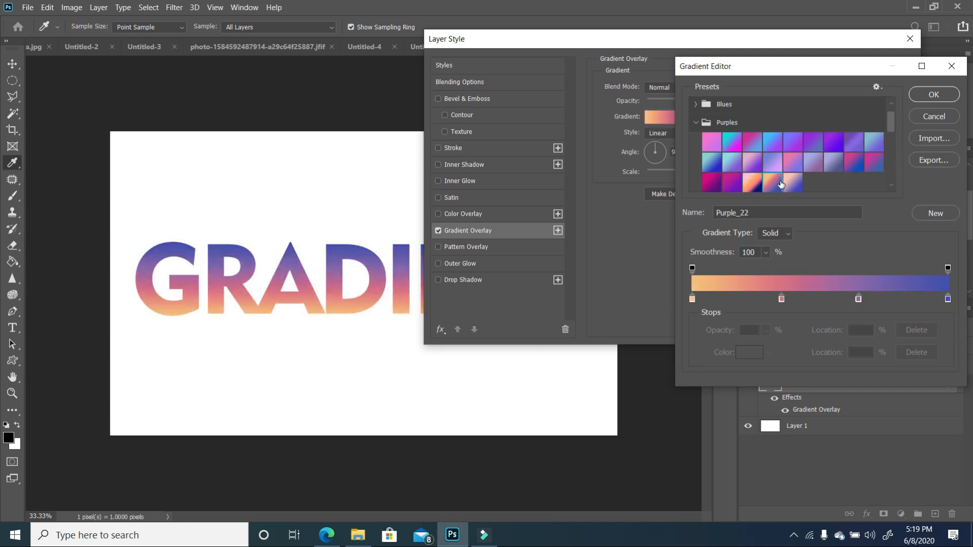
{"action": "left_click", "coordinate": [712, 180]}
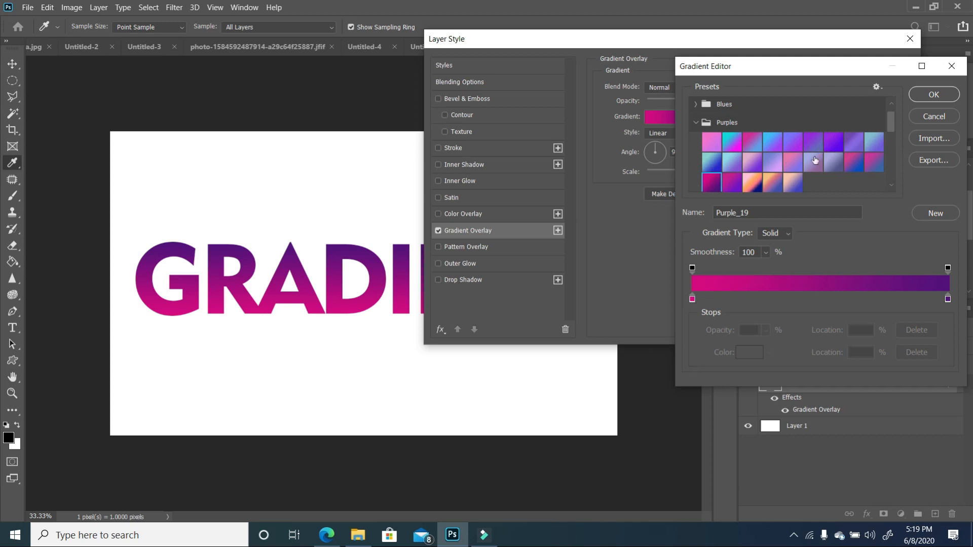
{"action": "left_click", "coordinate": [778, 162]}
{"action": "left_click", "coordinate": [794, 160]}
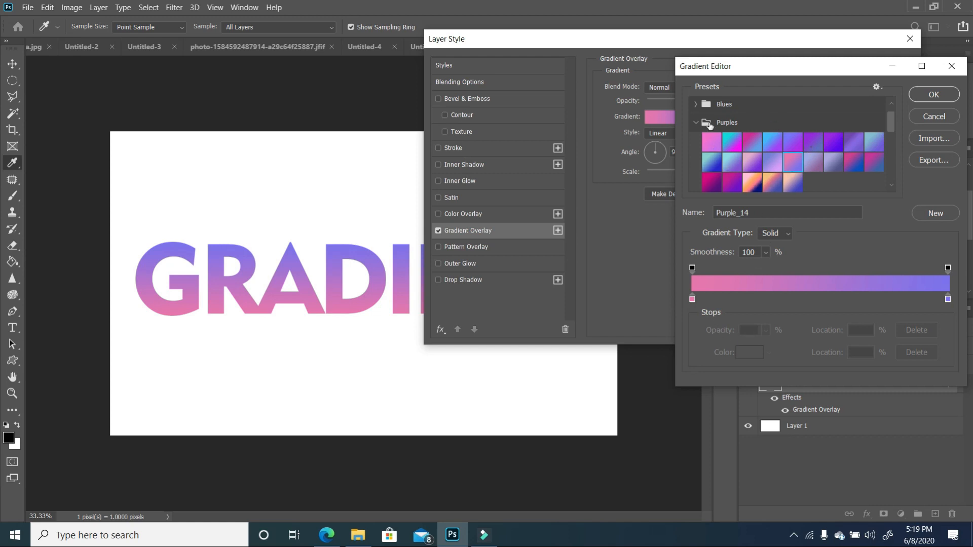
Set the text's overlay gradient to the Orange_05 preset from the Oranges group.
{"action": "left_click", "coordinate": [694, 103]}
{"action": "scroll", "coordinate": [828, 159], "scroll_direction": "down", "scroll_amount": 6}
{"action": "scroll", "coordinate": [827, 160], "scroll_direction": "down", "scroll_amount": 3}
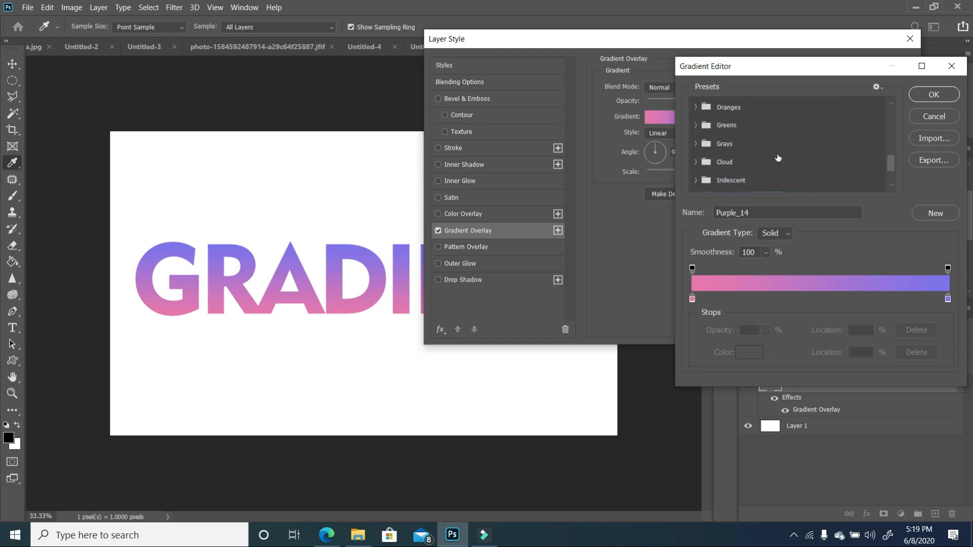
{"action": "left_click", "coordinate": [698, 109]}
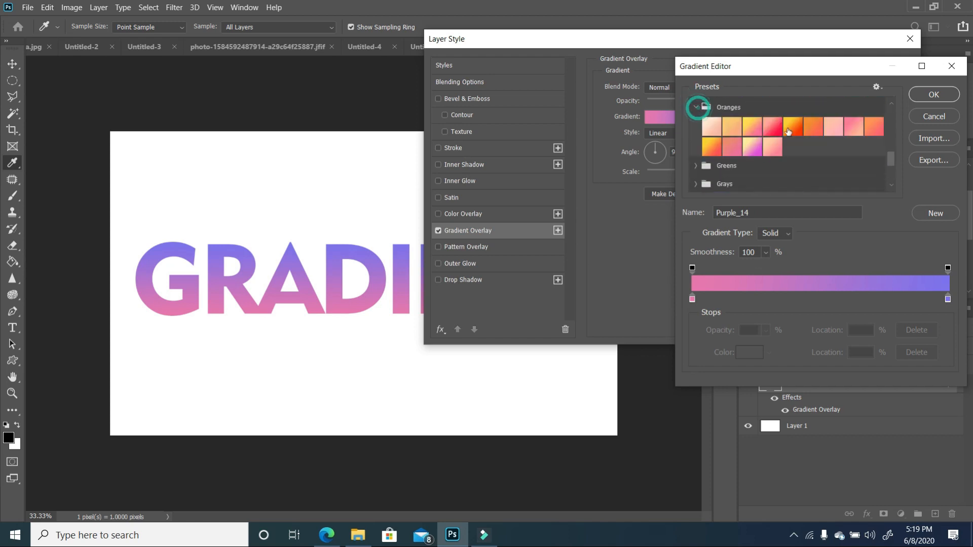
{"action": "left_click", "coordinate": [792, 127]}
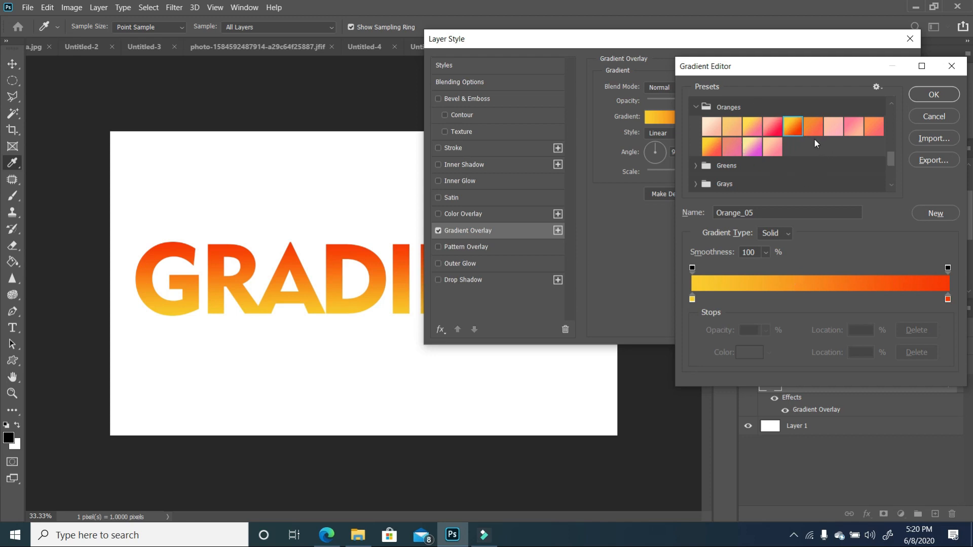
Copy the gradient's yellow color stop to the 41% location and set its color to dark olive 69603d.
{"action": "key", "text": "alt"}
{"action": "left_click_drag", "start_coordinate": [695, 299], "coordinate": [797, 301]}
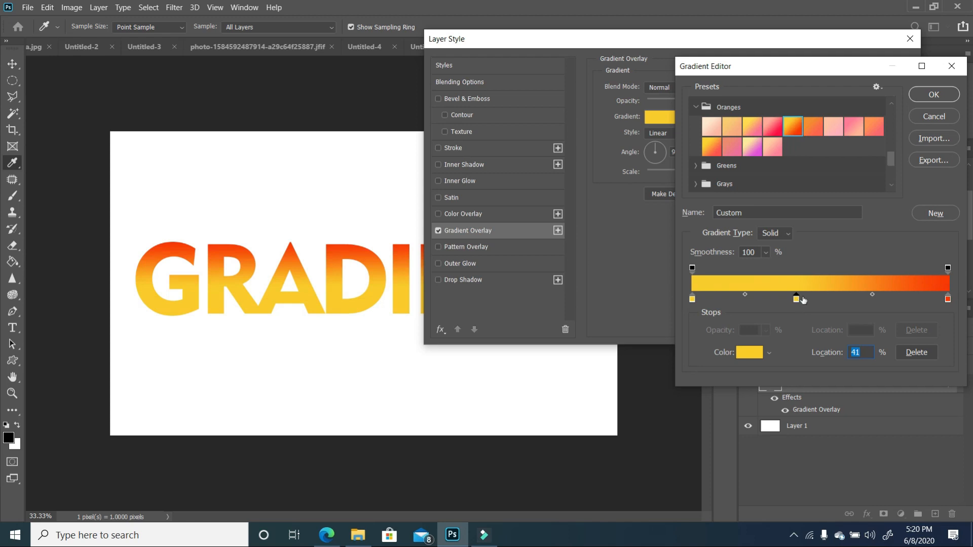
{"action": "left_click", "coordinate": [750, 353]}
{"action": "left_click", "coordinate": [622, 256]}
{"action": "left_click", "coordinate": [621, 250]}
{"action": "left_click", "coordinate": [620, 256]}
{"action": "left_click", "coordinate": [683, 192]}
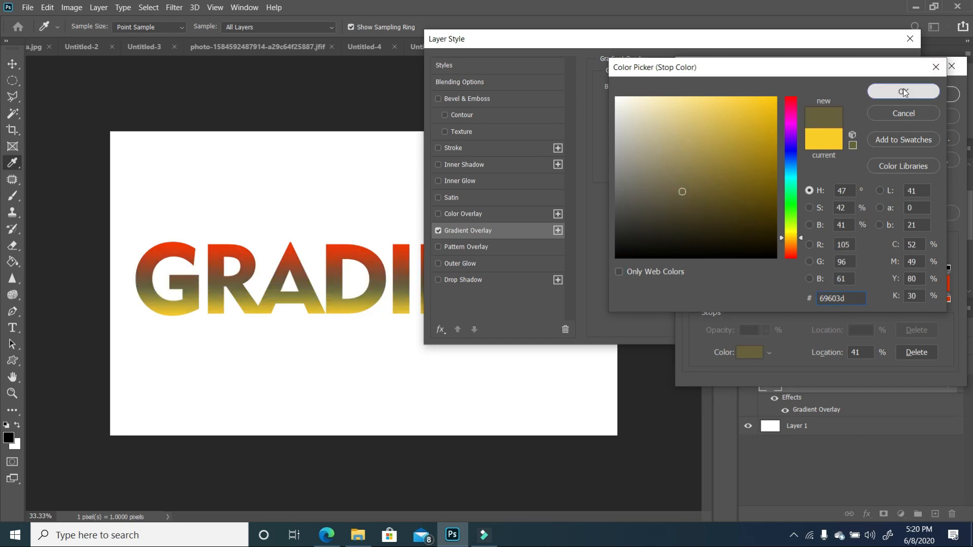
{"action": "left_click", "coordinate": [927, 91]}
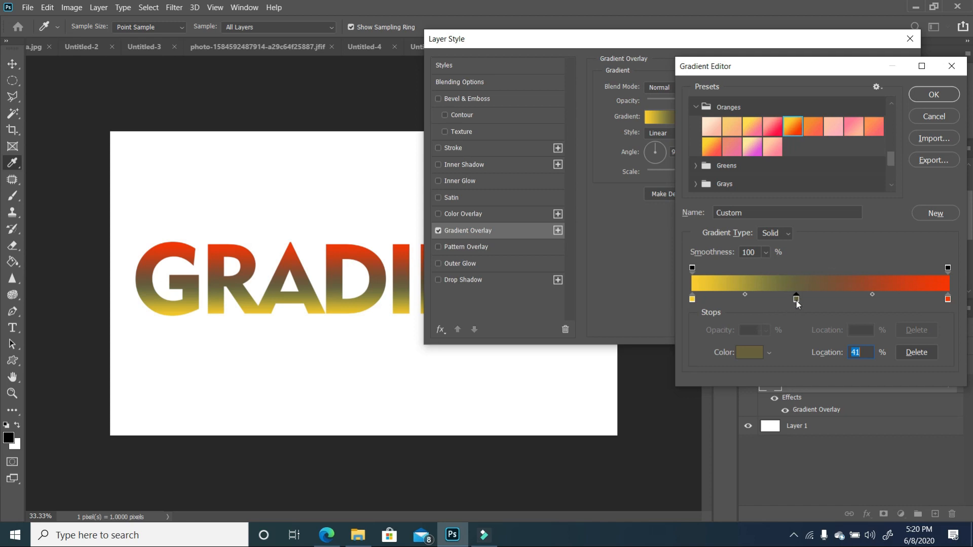
Copy the olive color stop to the 63% location of the gradient and set its color to bright yellow.
{"action": "key", "text": "alt"}
{"action": "left_click_drag", "start_coordinate": [797, 298], "coordinate": [855, 298]}
{"action": "left_click", "coordinate": [758, 353]}
{"action": "left_click", "coordinate": [764, 102]}
{"action": "left_click", "coordinate": [720, 185]}
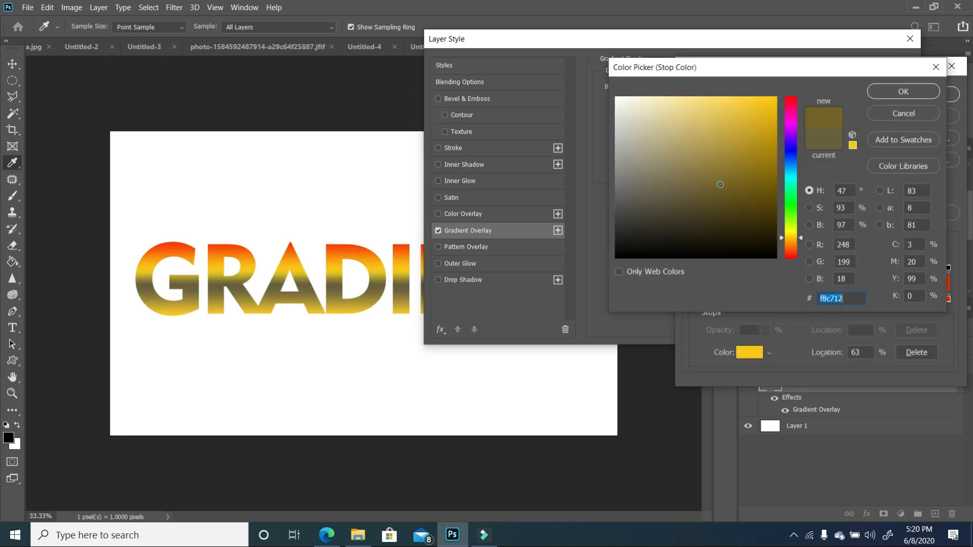
{"action": "left_click", "coordinate": [763, 122]}
{"action": "left_click", "coordinate": [769, 102]}
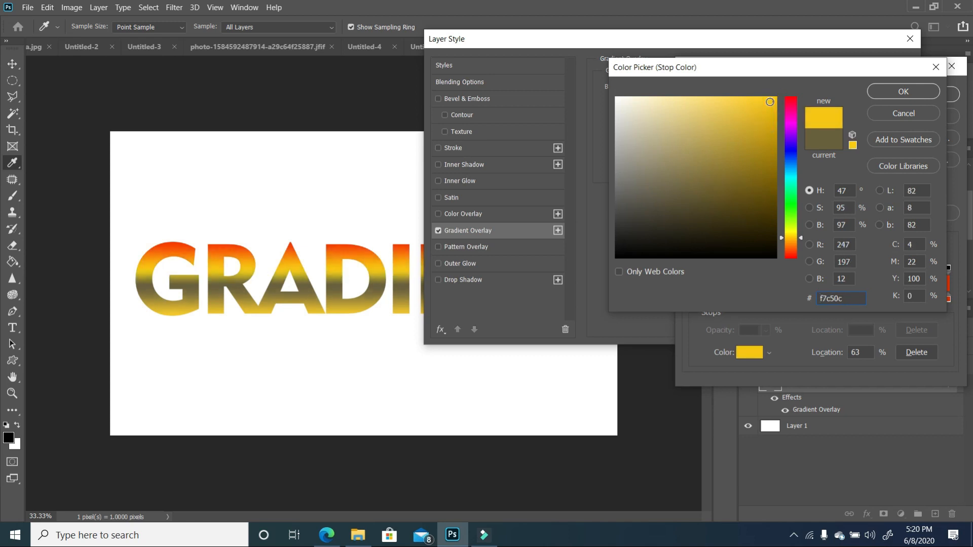
{"action": "left_click", "coordinate": [774, 100]}
{"action": "left_click", "coordinate": [889, 96]}
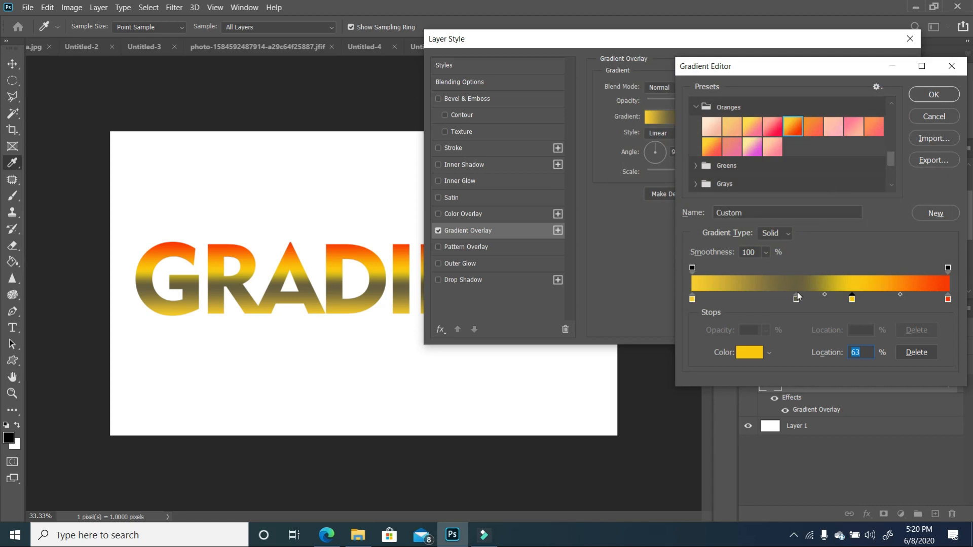
Try the Orange_12 and neighboring Oranges presets, and apply the Orange_10 gradient to the text overlay.
{"action": "left_click", "coordinate": [751, 143]}
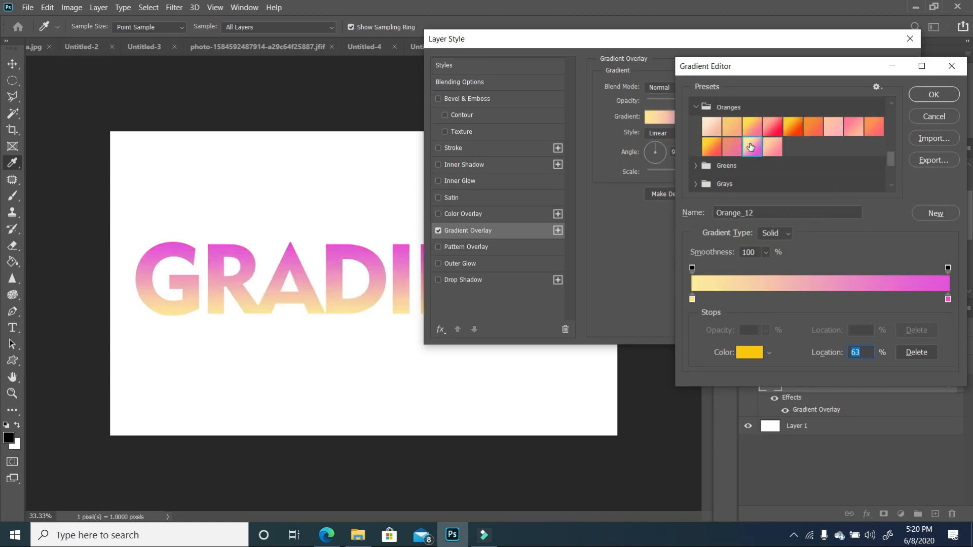
{"action": "left_click", "coordinate": [727, 144]}
{"action": "left_click", "coordinate": [711, 146]}
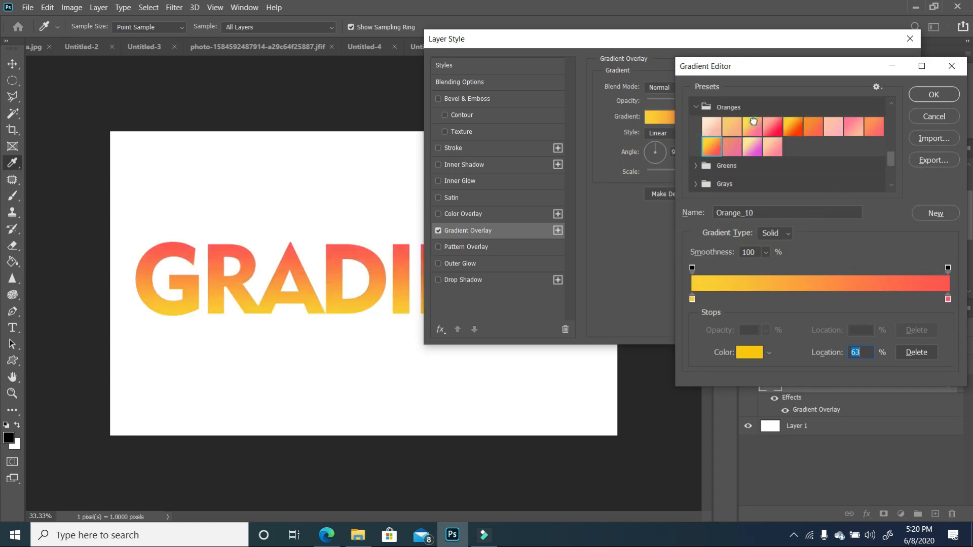
{"action": "left_click", "coordinate": [752, 127]}
{"action": "left_click", "coordinate": [721, 148]}
{"action": "left_click", "coordinate": [920, 96]}
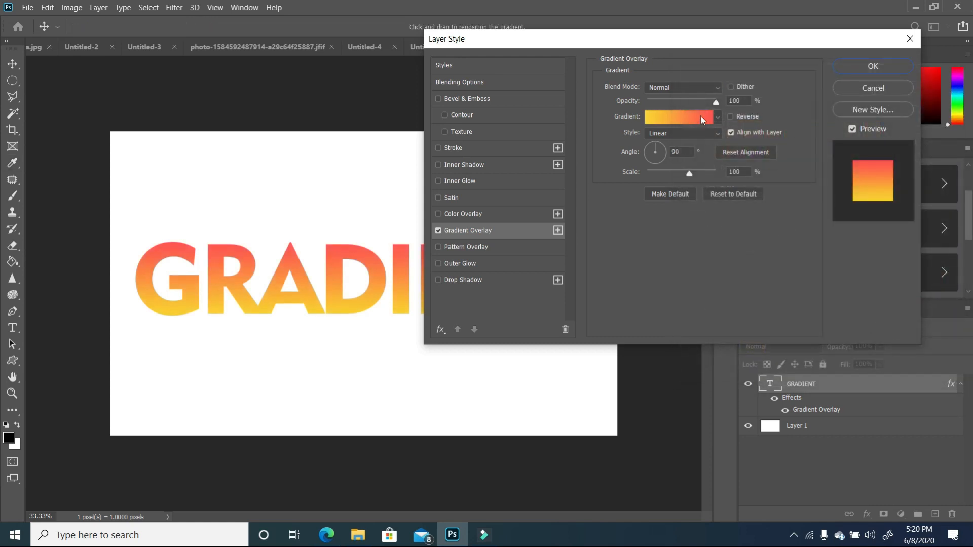
Try the Radial style for the gradient overlay, and set the style to Reflected.
{"action": "left_click", "coordinate": [702, 134]}
{"action": "left_click", "coordinate": [654, 146]}
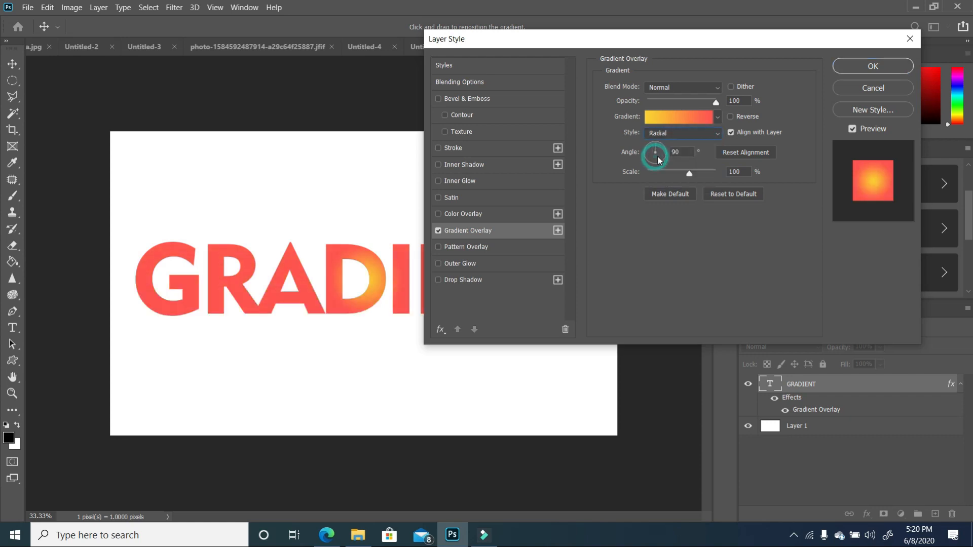
{"action": "left_click", "coordinate": [692, 132]}
{"action": "left_click", "coordinate": [665, 172]}
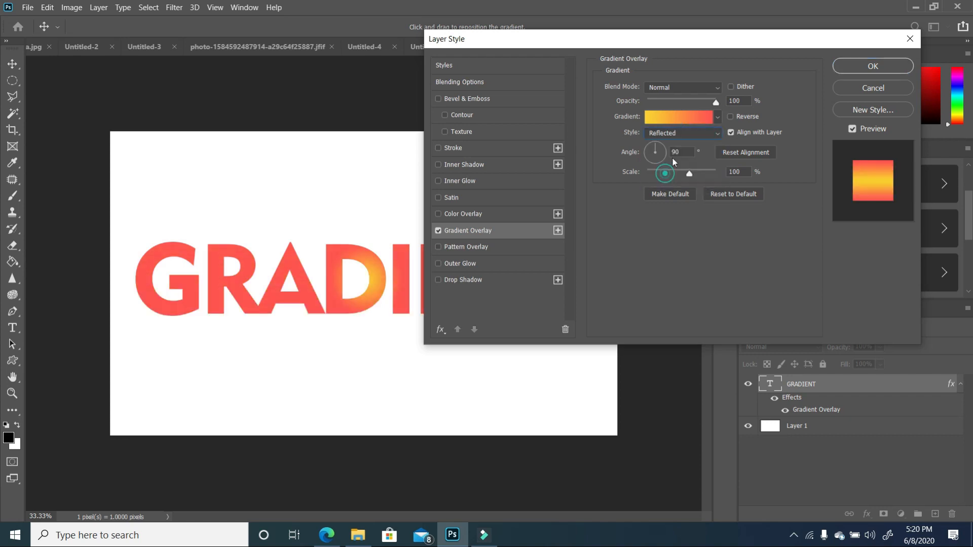
{"action": "left_click", "coordinate": [678, 133]}
{"action": "left_click", "coordinate": [691, 133]}
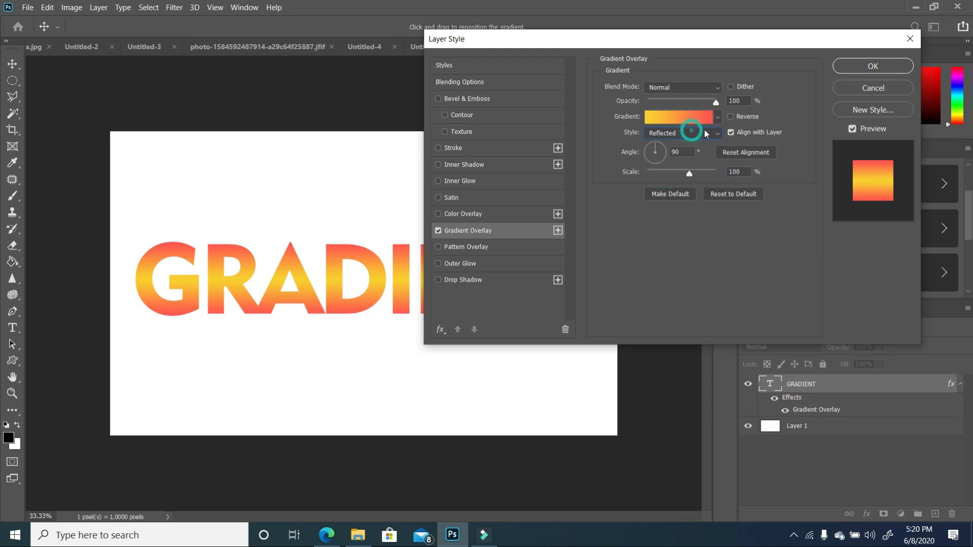
Set the reflected gradient's angle to 99° and scale to 80%, reverse its direction, and apply the layer style.
{"action": "left_click", "coordinate": [664, 147]}
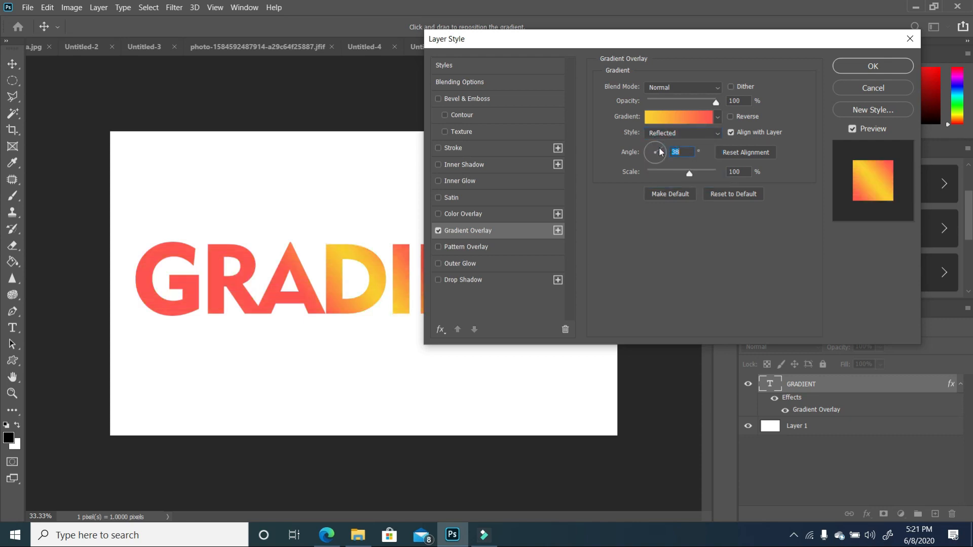
{"action": "left_click", "coordinate": [658, 153]}
{"action": "left_click", "coordinate": [653, 161]}
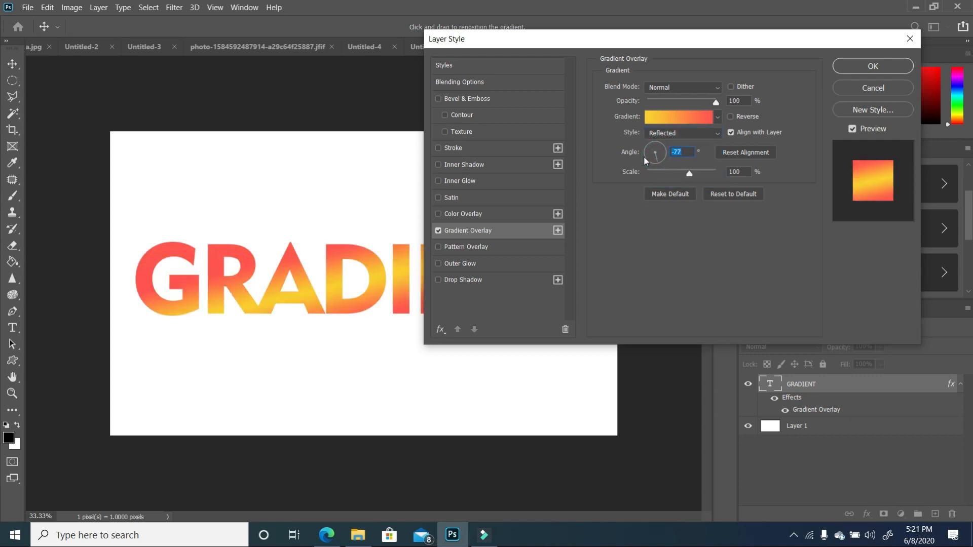
{"action": "left_click", "coordinate": [647, 154]}
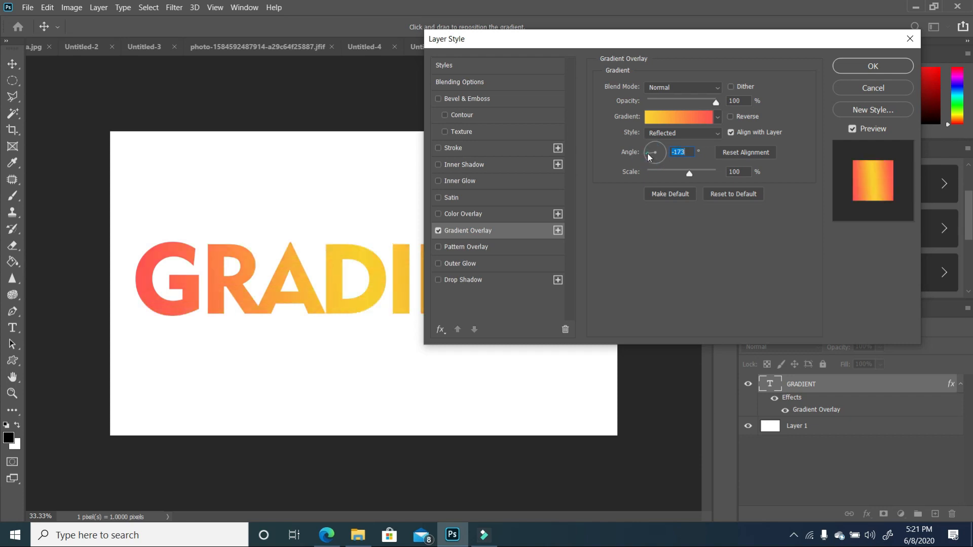
{"action": "left_click", "coordinate": [655, 148]}
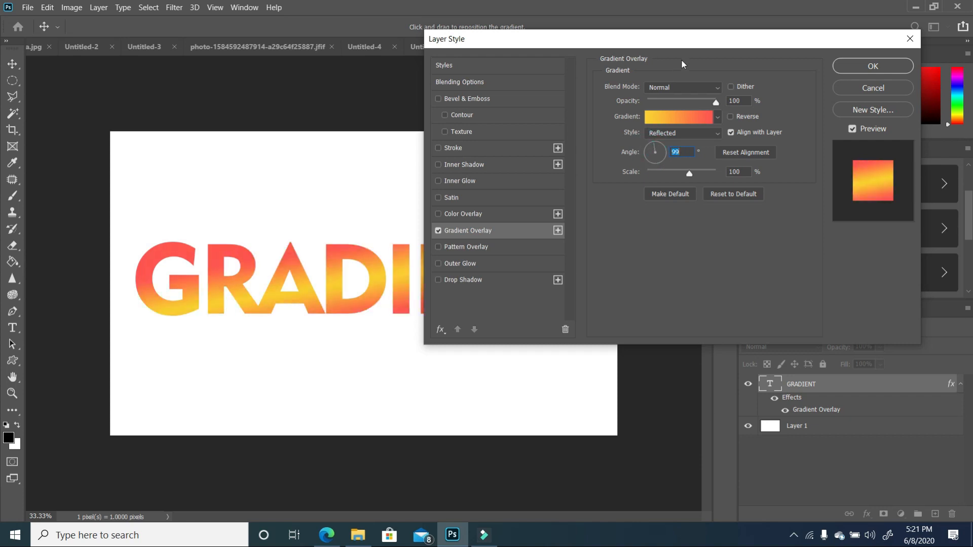
{"action": "left_click", "coordinate": [731, 116]}
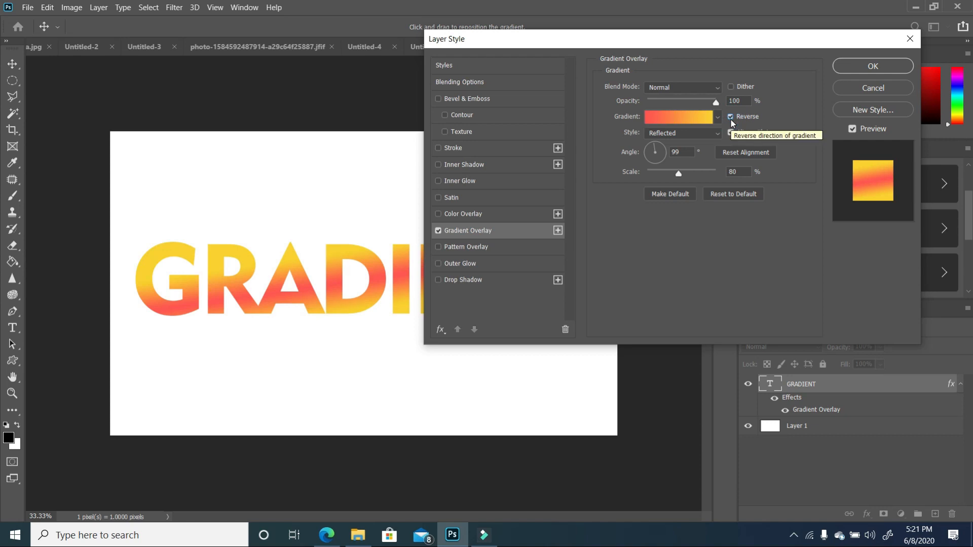
{"action": "left_click", "coordinate": [874, 66]}
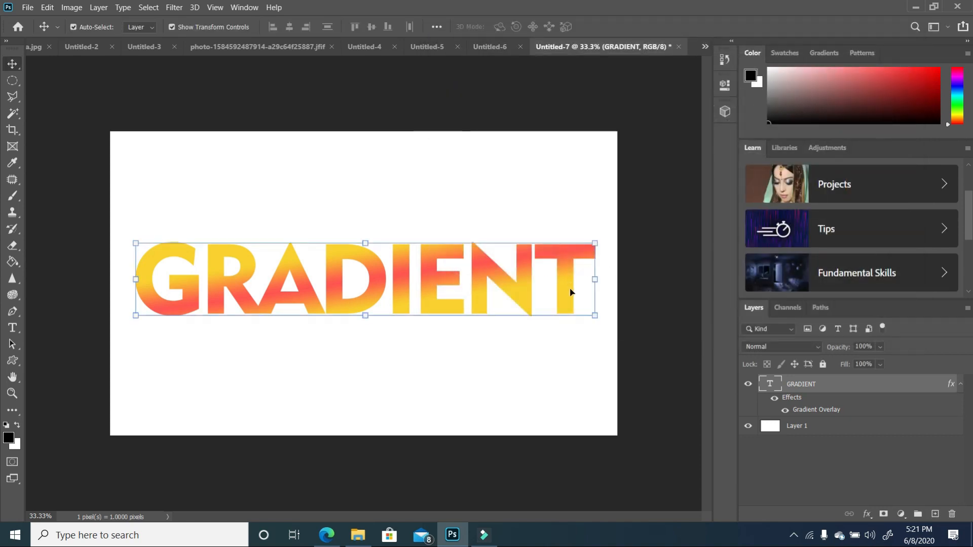
Add a Drop Shadow effect to the GRADIENT text layer and reduce the shadow's size.
{"action": "right_click", "coordinate": [817, 384]}
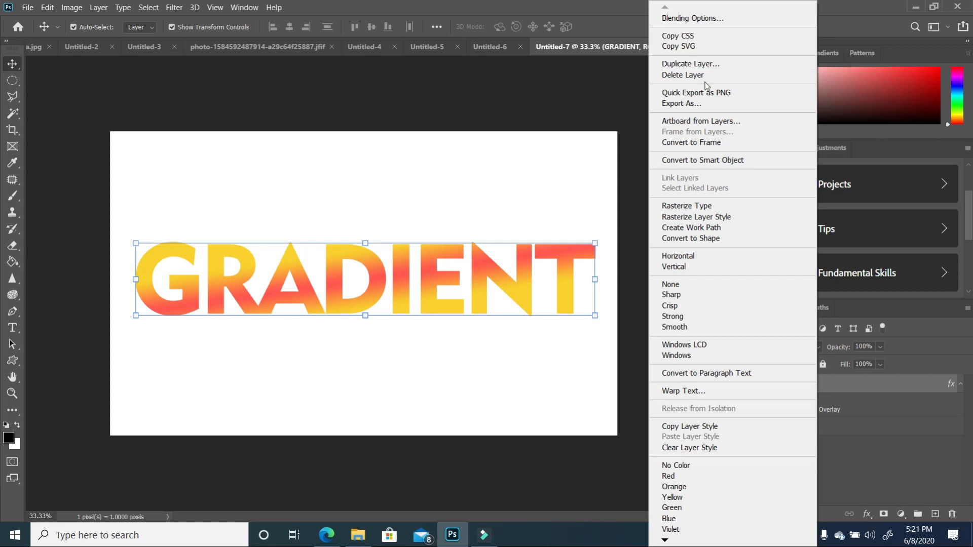
{"action": "left_click", "coordinate": [702, 18]}
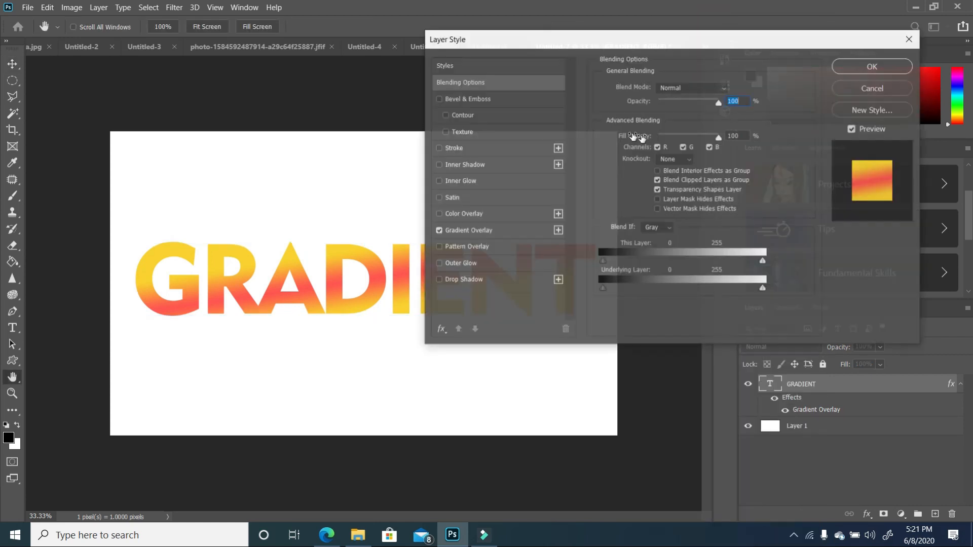
{"action": "left_click", "coordinate": [439, 280]}
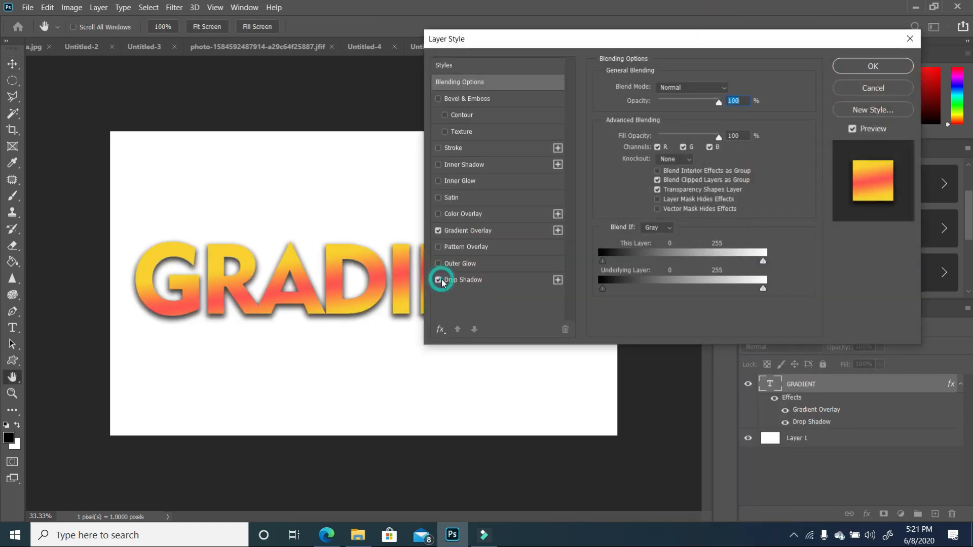
{"action": "left_click", "coordinate": [489, 280]}
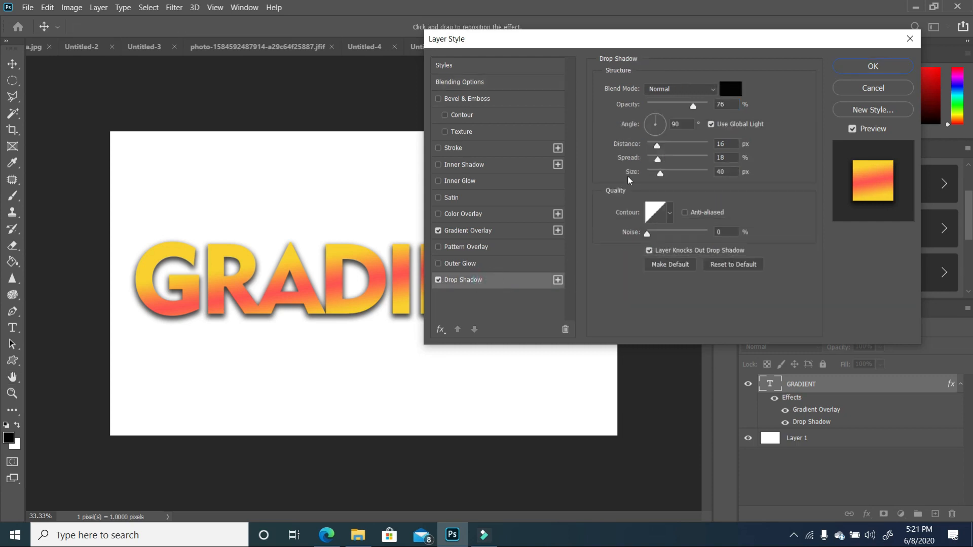
{"action": "left_click_drag", "start_coordinate": [662, 171], "coordinate": [649, 151]}
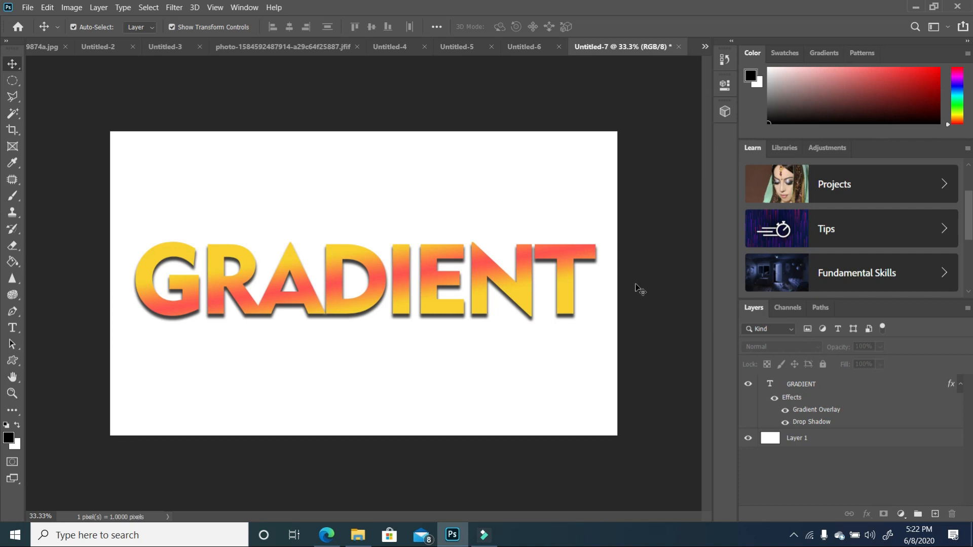
Create a new 10 × 6 inch, 300 ppi document with a transparent background and fill its layer with white.
{"action": "left_click", "coordinate": [27, 7]}
{"action": "left_click", "coordinate": [41, 20]}
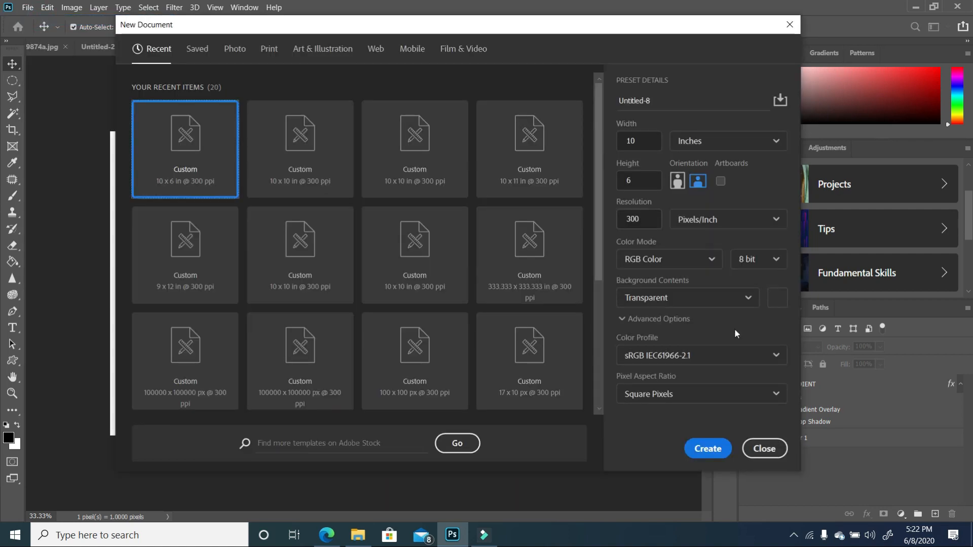
{"action": "left_click", "coordinate": [709, 449]}
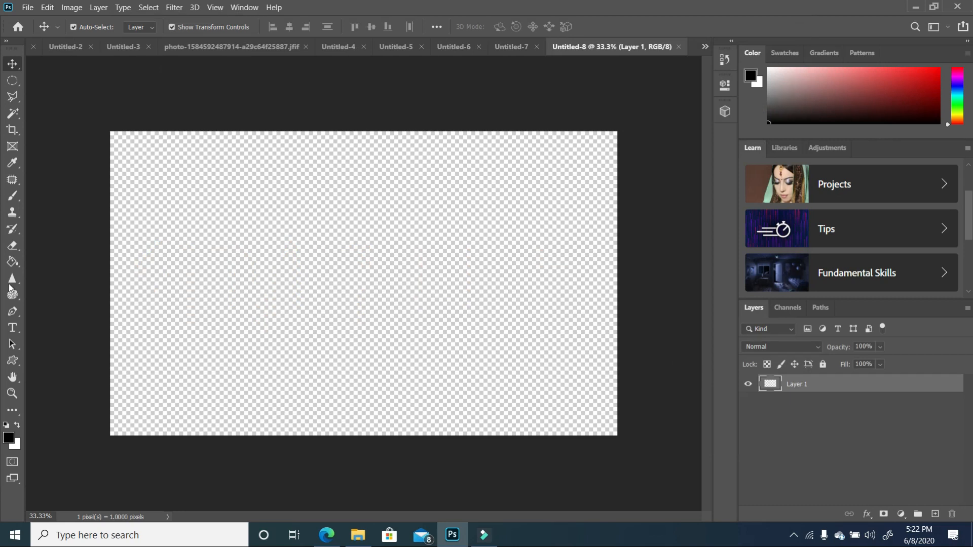
{"action": "left_click", "coordinate": [17, 426]}
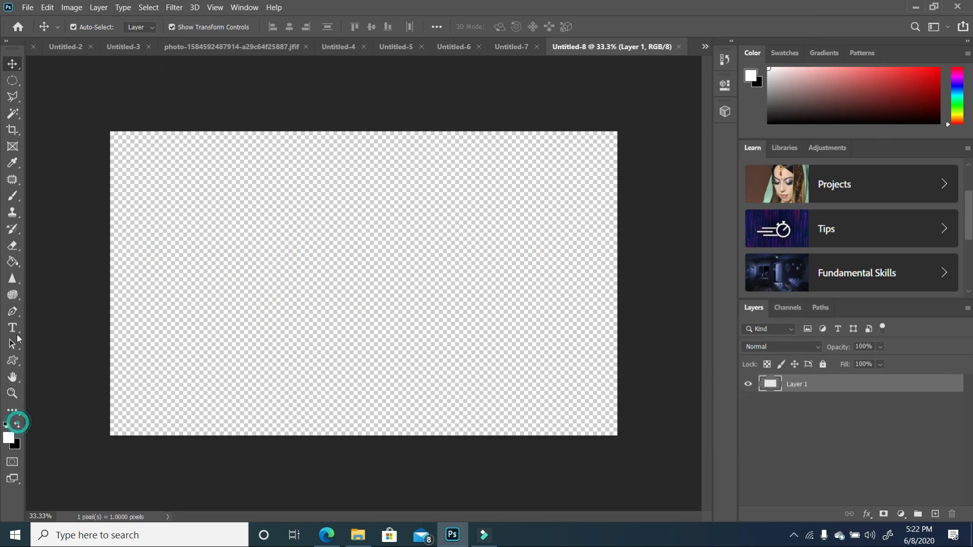
{"action": "left_click", "coordinate": [13, 262]}
{"action": "left_click", "coordinate": [344, 261]}
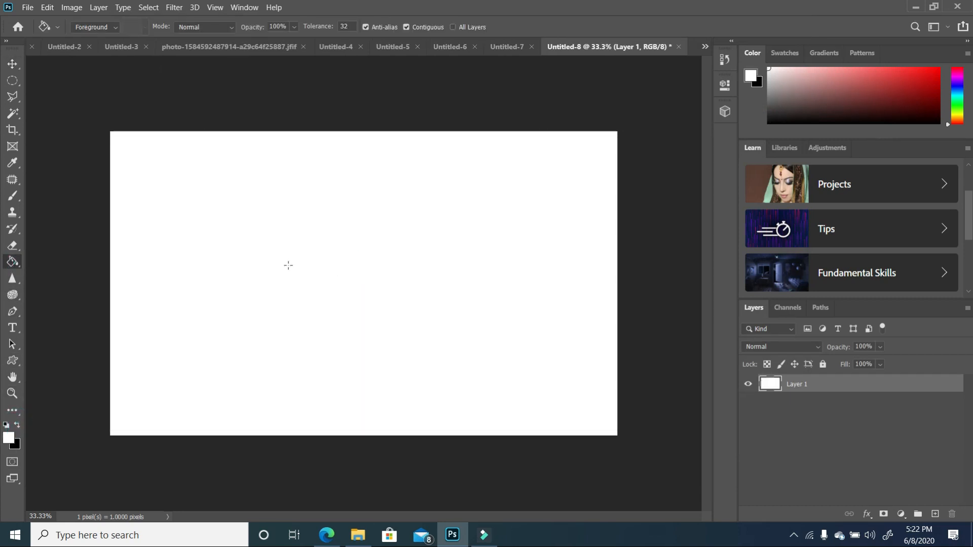
Add the text "stroke" in black on the white canvas with the Type tool.
{"action": "left_click", "coordinate": [13, 328]}
{"action": "left_click", "coordinate": [223, 282]}
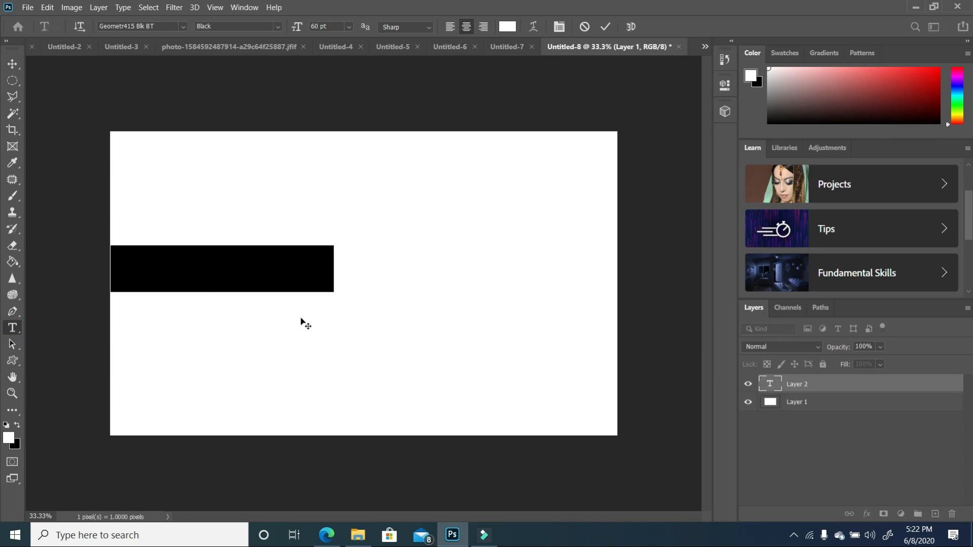
{"action": "key", "text": "BackSpace"}
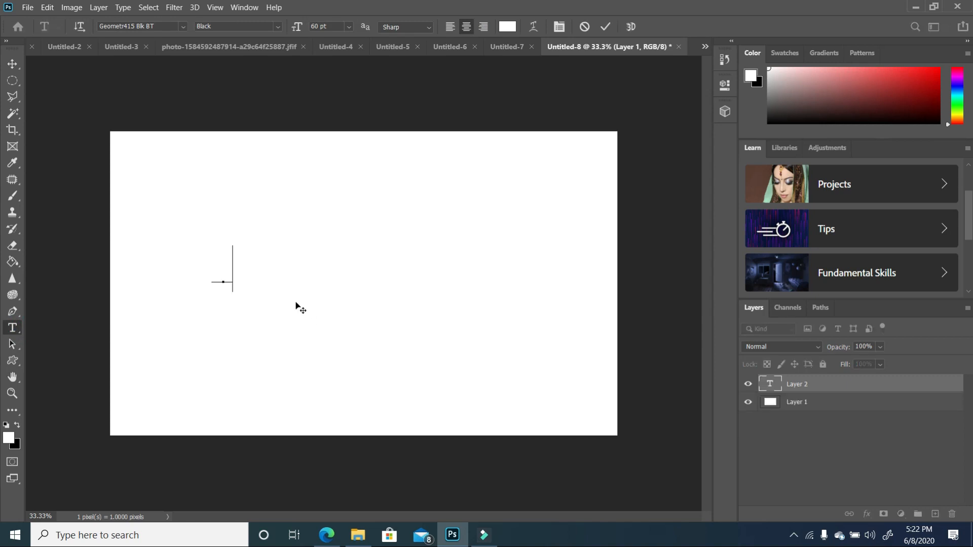
{"action": "left_click_drag", "start_coordinate": [236, 276], "coordinate": [145, 279]}
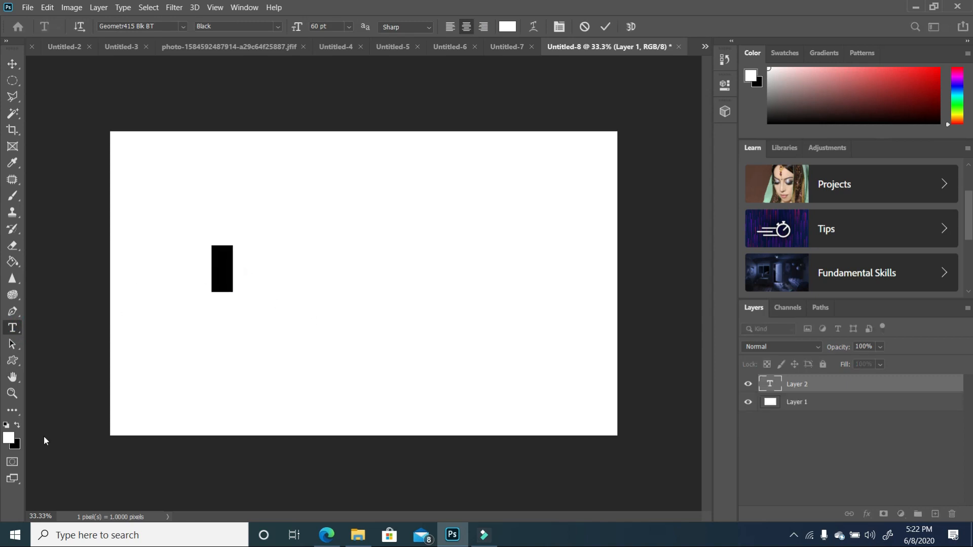
{"action": "left_click", "coordinate": [21, 424]}
{"action": "left_click_drag", "start_coordinate": [235, 278], "coordinate": [194, 272]}
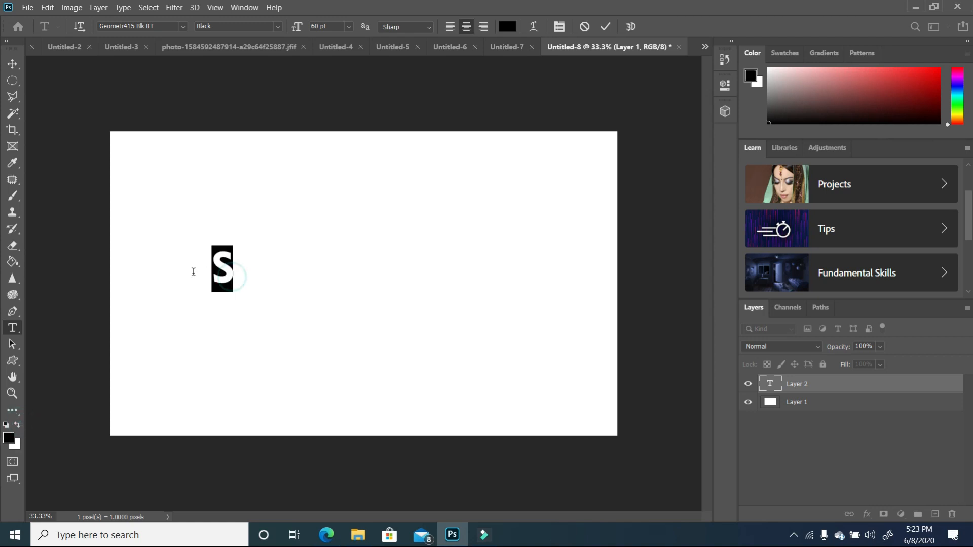
{"action": "type", "text": "stroke"}
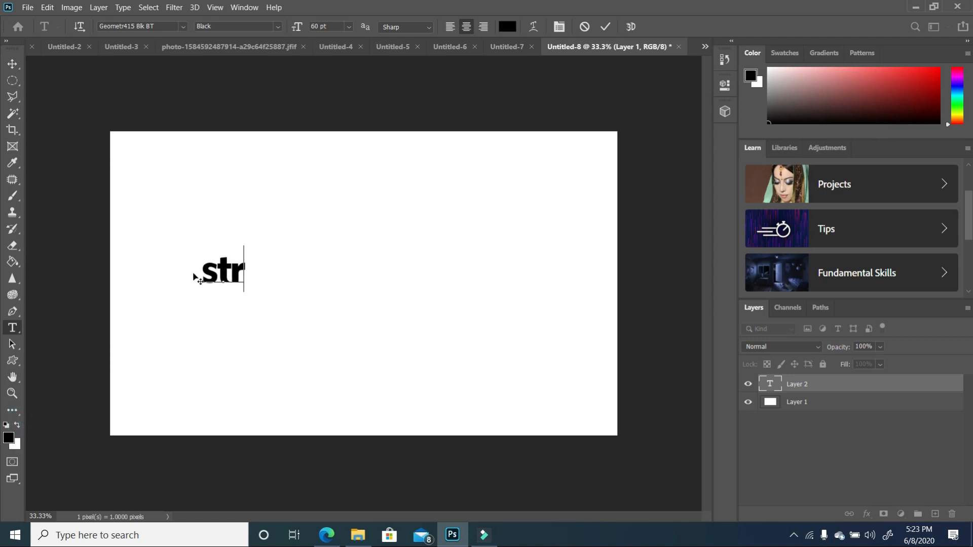
Enlarge the stroke text to about 213 pt and center it on the canvas.
{"action": "left_click", "coordinate": [12, 64]}
{"action": "mouse_move", "coordinate": [275, 282]}
{"action": "left_mouse_down"}
{"action": "mouse_move", "coordinate": [528, 430]}
{"action": "mouse_move", "coordinate": [531, 424]}
{"action": "left_mouse_up"}
{"action": "mouse_move", "coordinate": [439, 346]}
{"action": "left_mouse_down"}
{"action": "mouse_move", "coordinate": [439, 319]}
{"action": "mouse_move", "coordinate": [416, 295]}
{"action": "mouse_move", "coordinate": [442, 284]}
{"action": "left_mouse_up"}
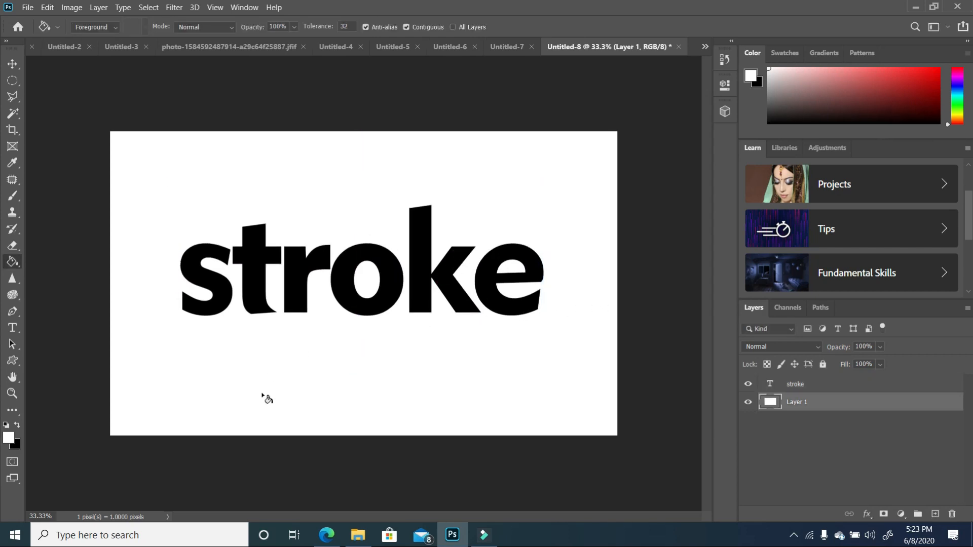
Select all of the stroke text and change its color to white.
{"action": "left_click", "coordinate": [12, 328]}
{"action": "left_click_drag", "start_coordinate": [538, 277], "coordinate": [138, 292]}
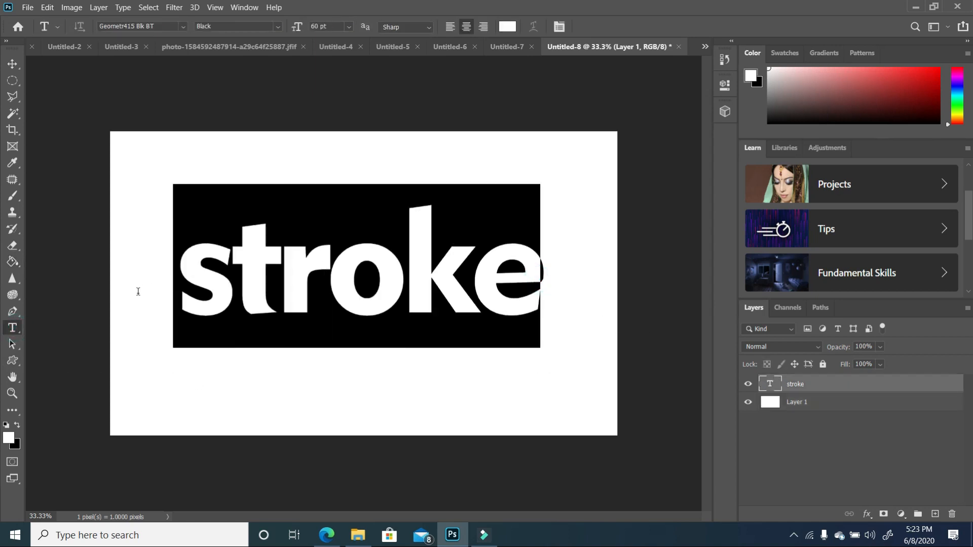
{"action": "left_click", "coordinate": [17, 428]}
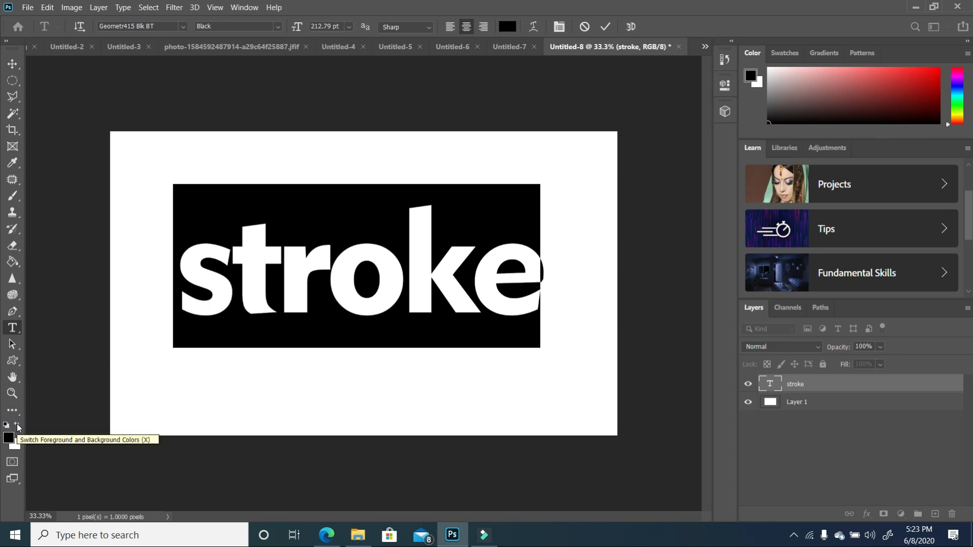
{"action": "left_click", "coordinate": [17, 427]}
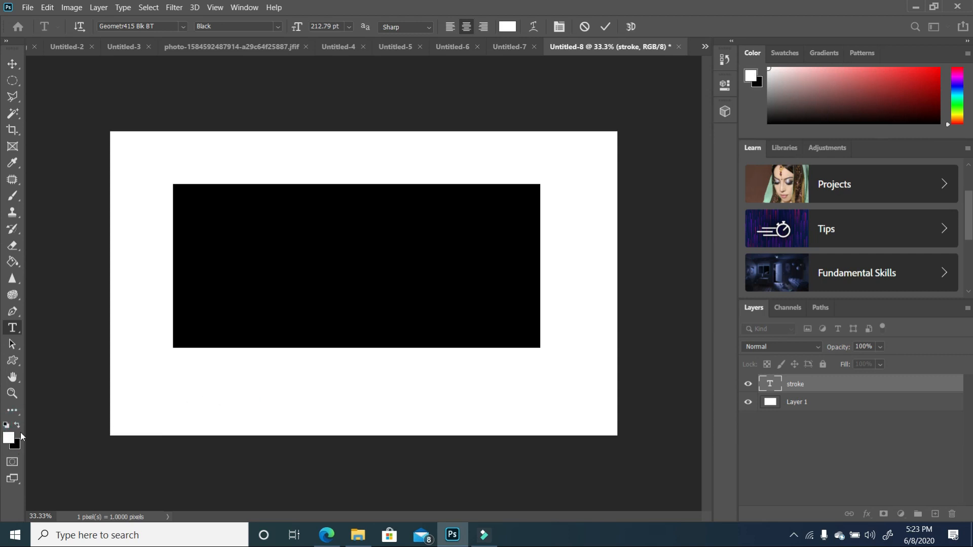
Fill Layer 1 with black using the Paint Bucket tool.
{"action": "left_click", "coordinate": [824, 404]}
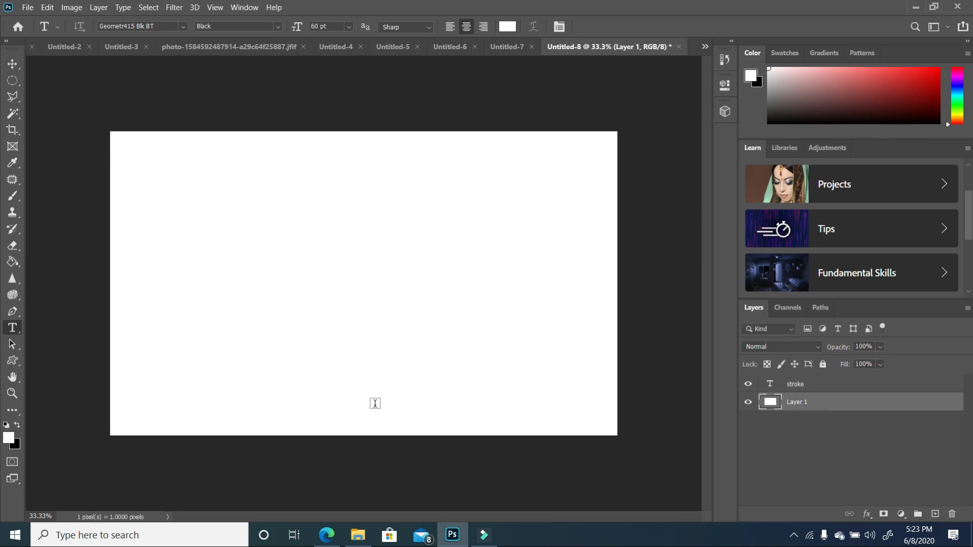
{"action": "left_click", "coordinate": [19, 421]}
{"action": "left_click", "coordinate": [18, 424]}
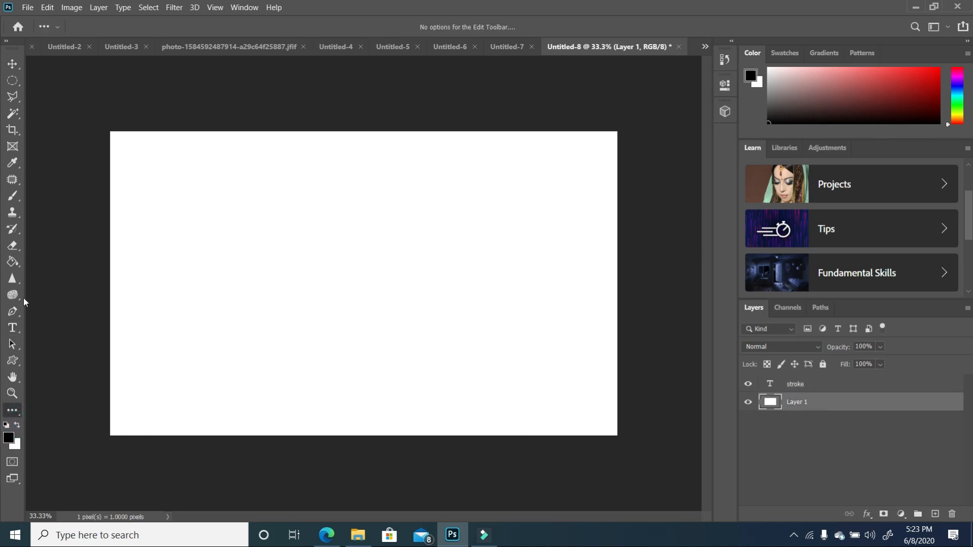
{"action": "left_click", "coordinate": [13, 262]}
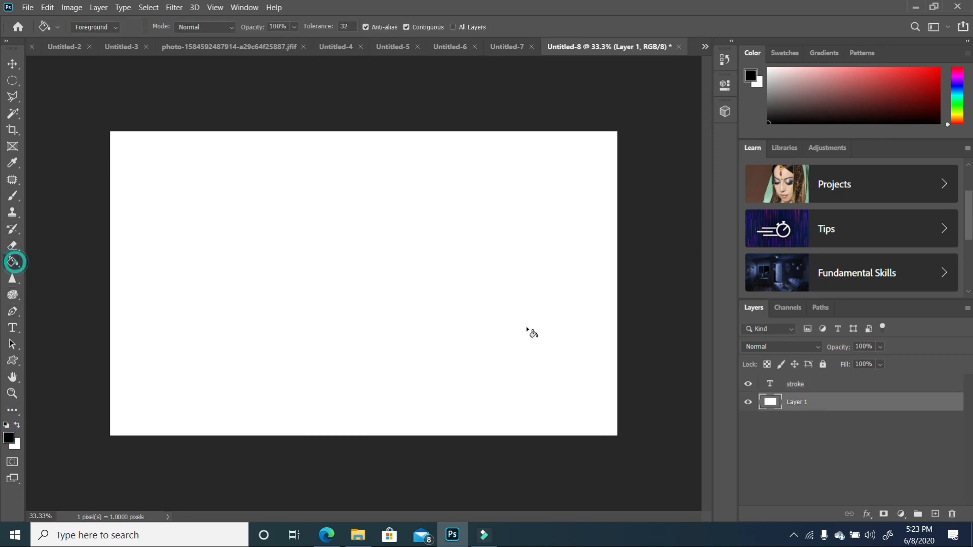
{"action": "left_click", "coordinate": [552, 349]}
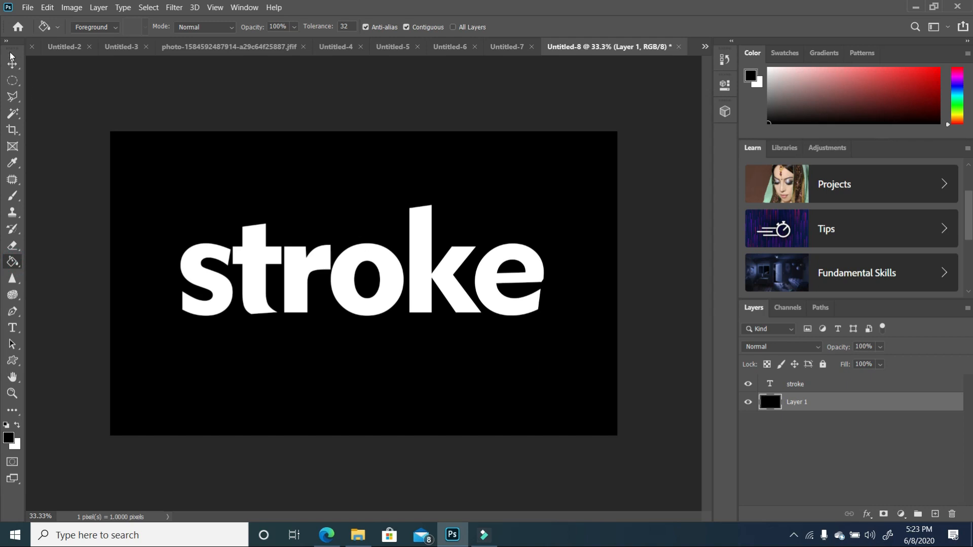
Add a Stroke layer effect to the stroke text and set its color to near-black #010101.
{"action": "left_click", "coordinate": [14, 66]}
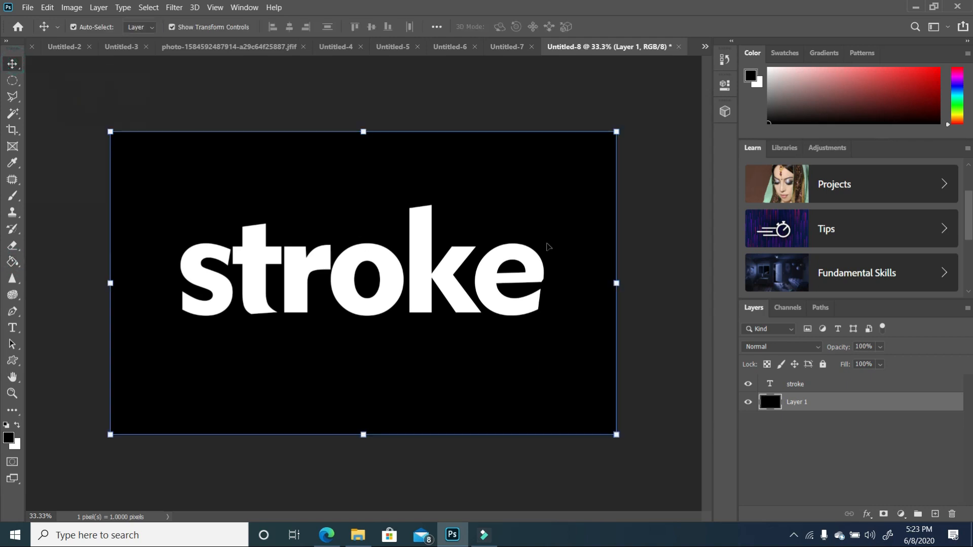
{"action": "left_click", "coordinate": [529, 286]}
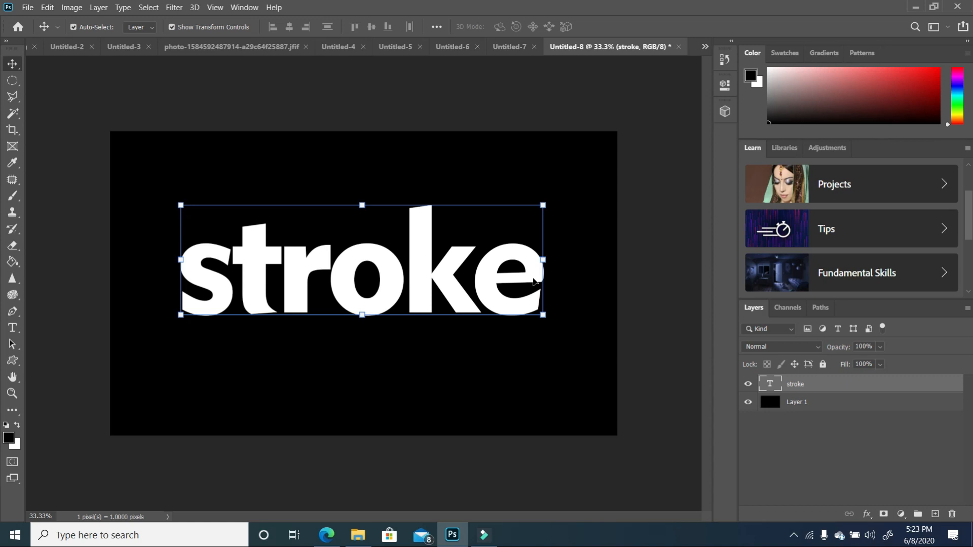
{"action": "right_click", "coordinate": [874, 384]}
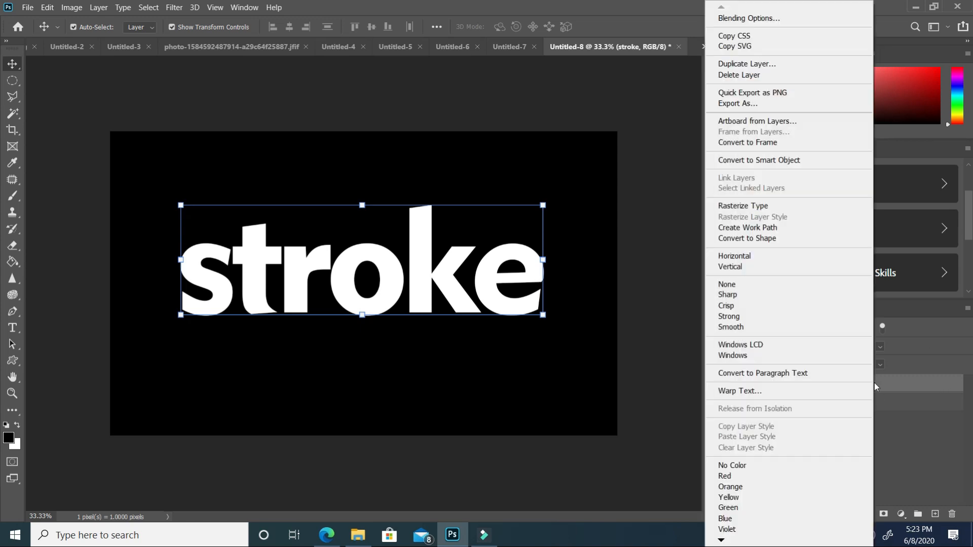
{"action": "left_click", "coordinate": [778, 18]}
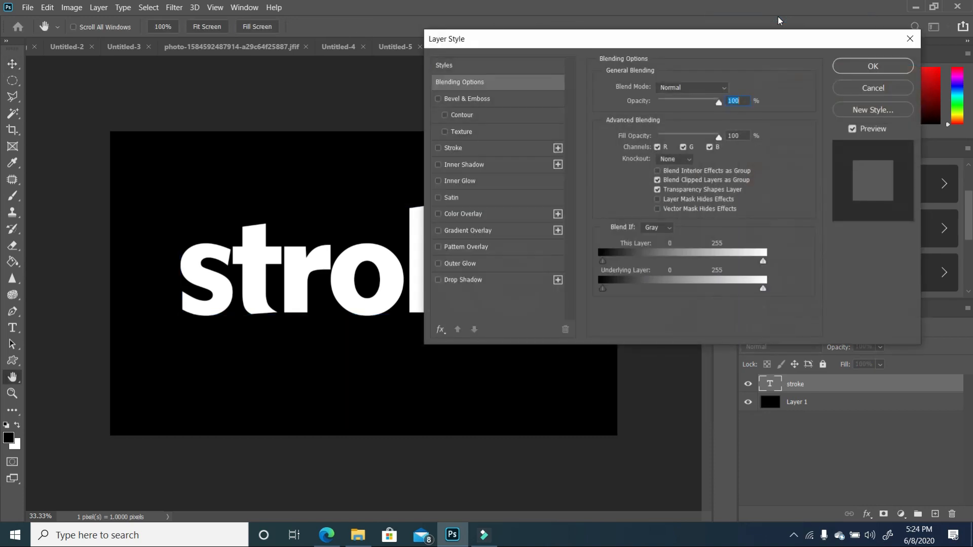
{"action": "left_click", "coordinate": [439, 149]}
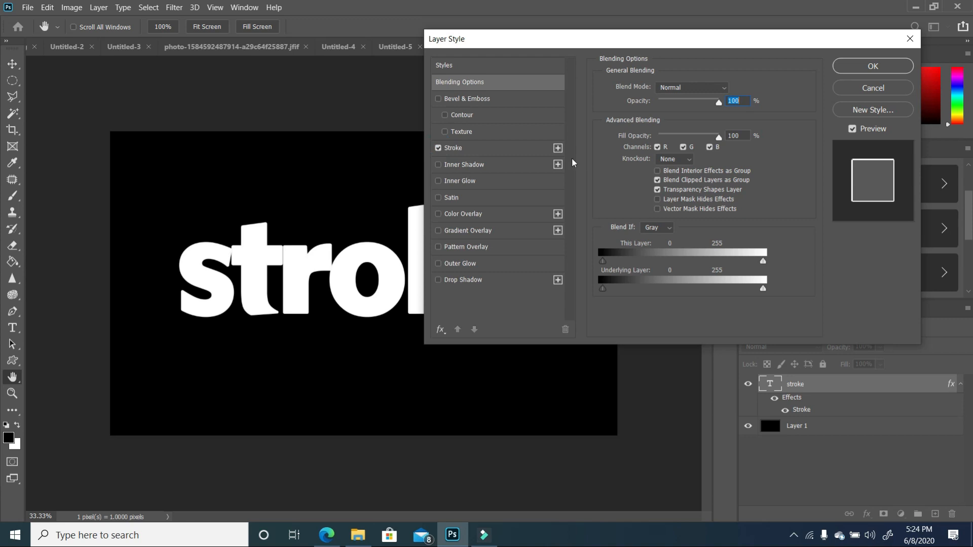
{"action": "left_click", "coordinate": [507, 153]}
{"action": "left_click", "coordinate": [627, 183]}
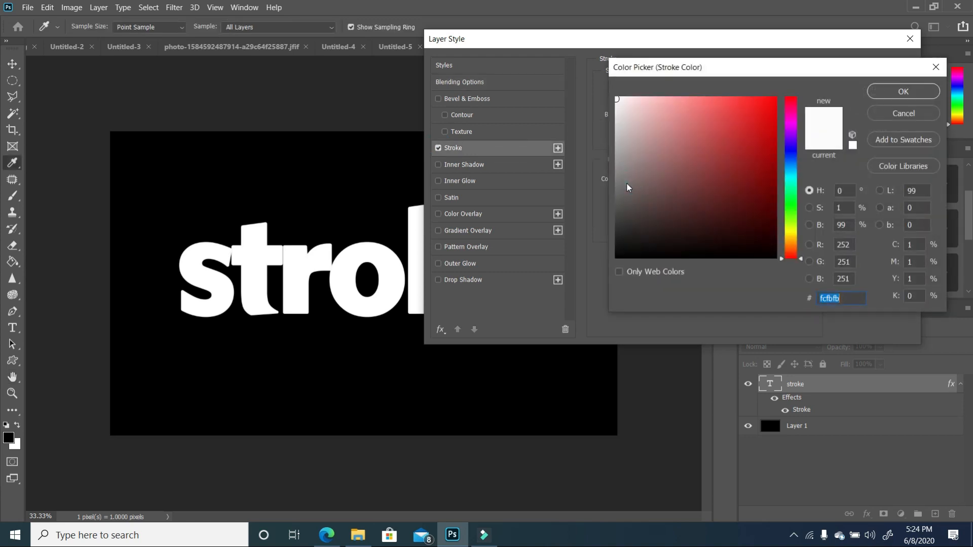
{"action": "left_click", "coordinate": [617, 257]}
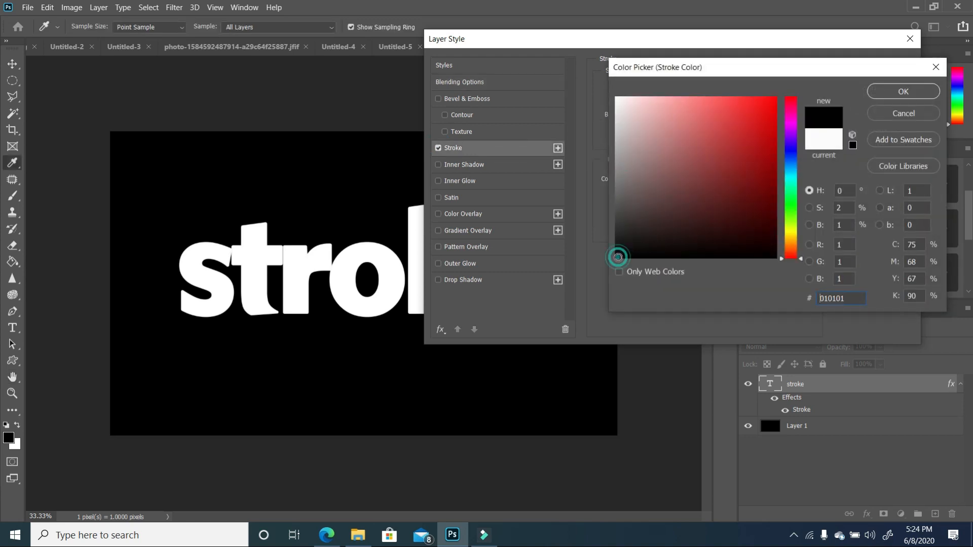
{"action": "left_click", "coordinate": [904, 91]}
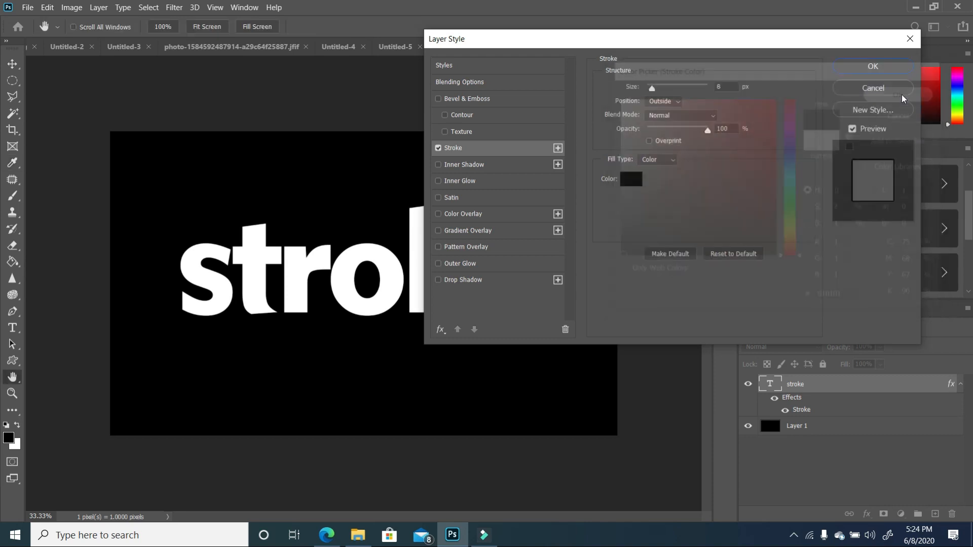
Increase the text outline's size to 21 px and apply the layer style.
{"action": "left_click_drag", "start_coordinate": [653, 89], "coordinate": [655, 89]}
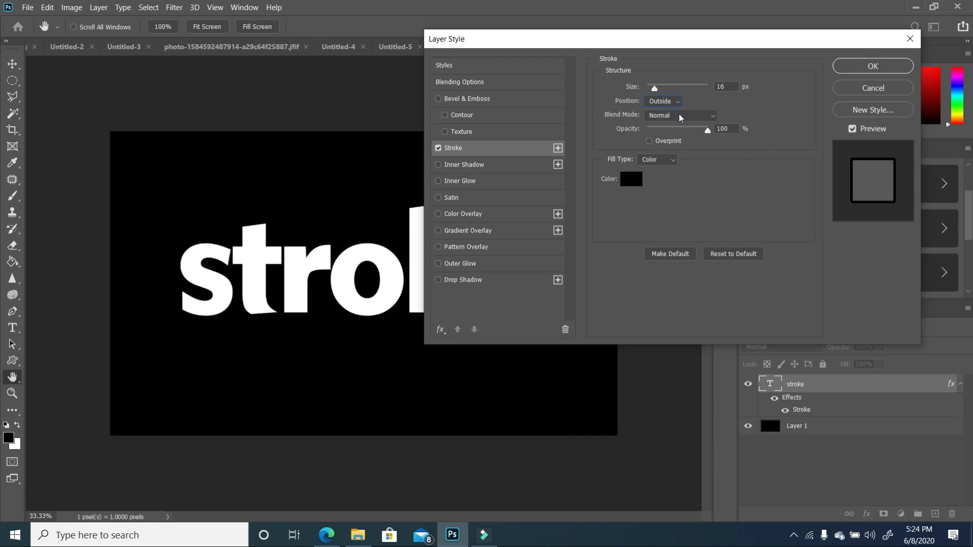
{"action": "left_click_drag", "start_coordinate": [655, 91], "coordinate": [657, 90]}
{"action": "left_click", "coordinate": [863, 69]}
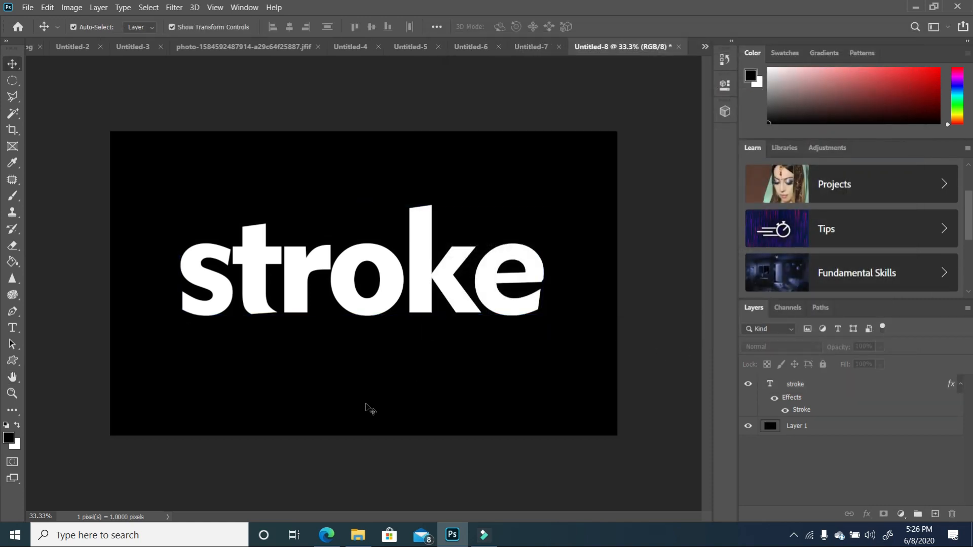
Set the foreground color to yellow-orange #fbb40b and fill Layer 1 with it using the Paint Bucket tool.
{"action": "left_click", "coordinate": [8, 438]}
{"action": "left_click_drag", "start_coordinate": [763, 140], "coordinate": [768, 122]}
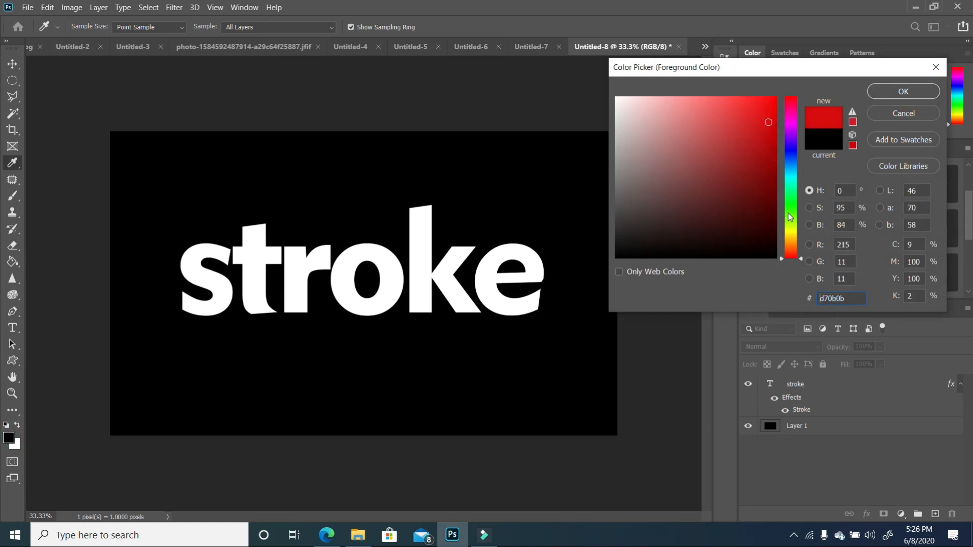
{"action": "left_click_drag", "start_coordinate": [789, 251], "coordinate": [795, 238]}
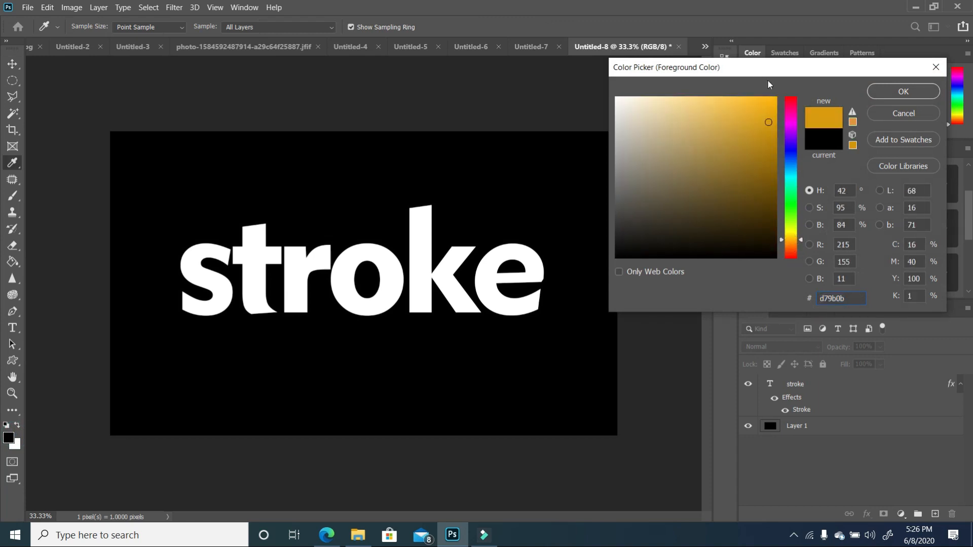
{"action": "left_click", "coordinate": [776, 99]}
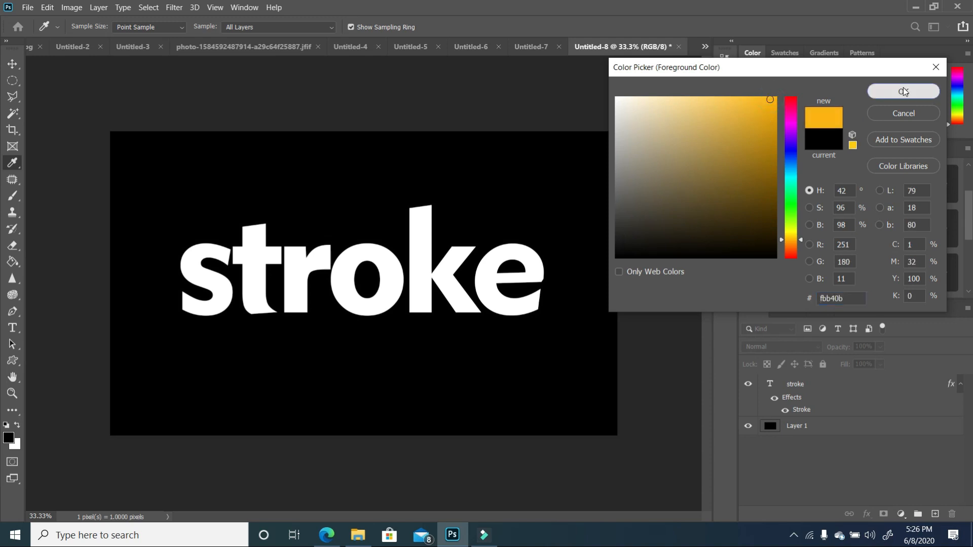
{"action": "left_click", "coordinate": [903, 90]}
{"action": "left_click", "coordinate": [12, 262]}
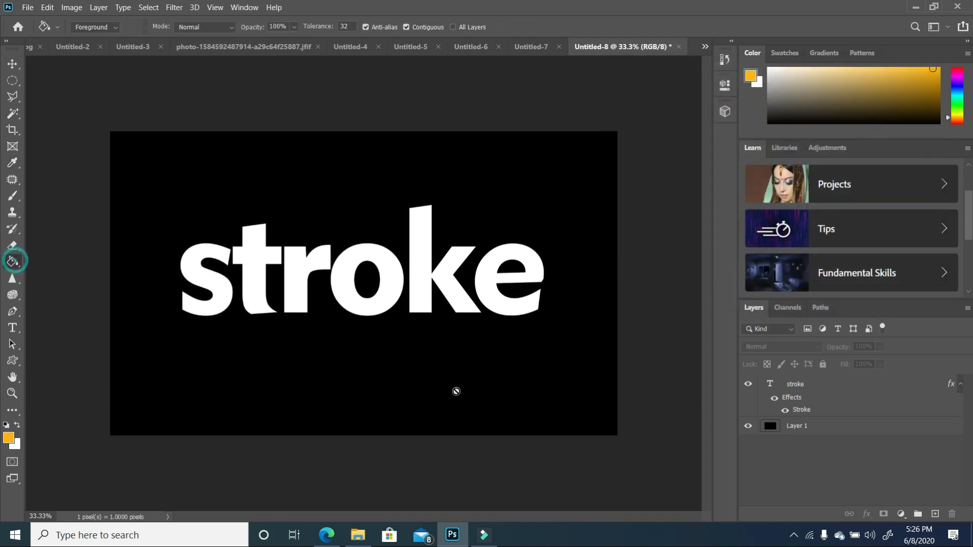
{"action": "left_click", "coordinate": [863, 432]}
{"action": "left_click", "coordinate": [495, 375]}
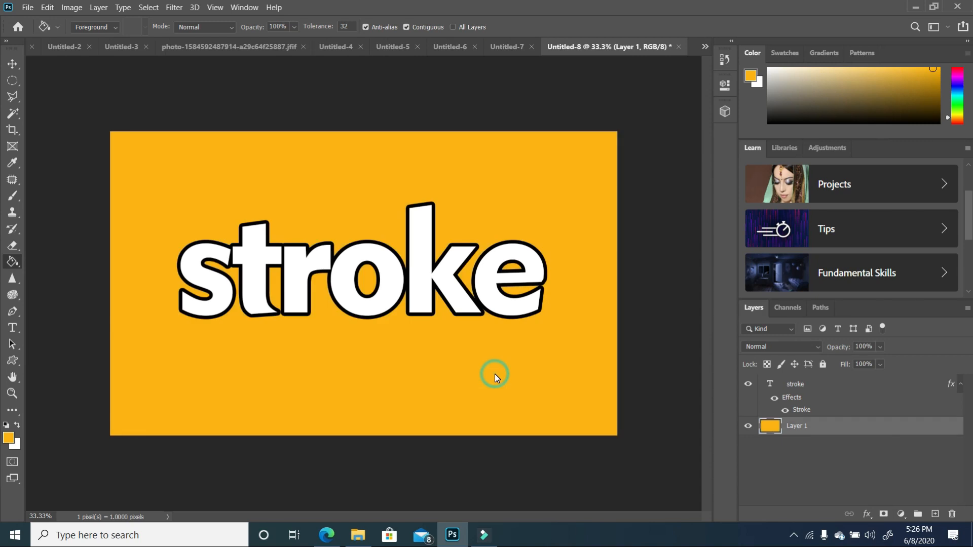
Duplicate the outlined stroke text layer twice.
{"action": "left_click", "coordinate": [13, 64]}
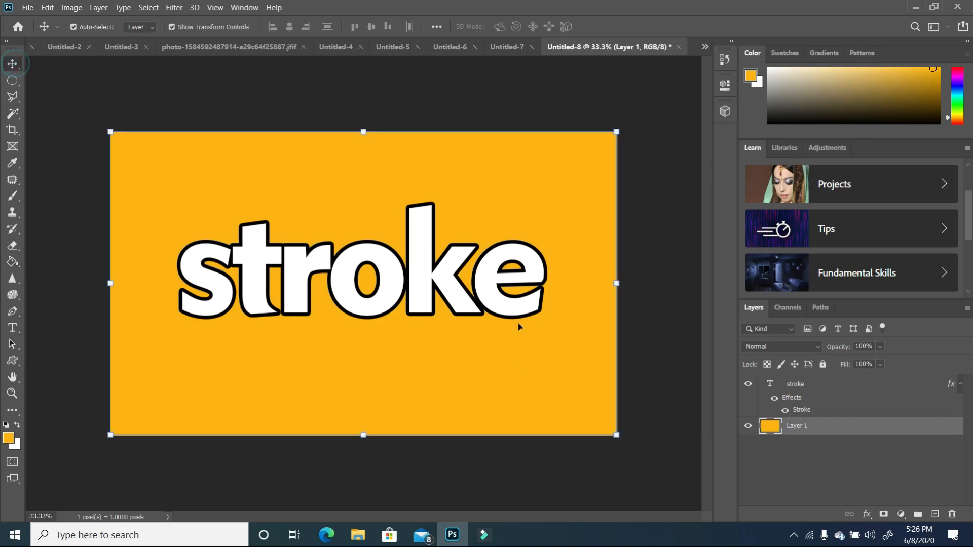
{"action": "left_click", "coordinate": [522, 281]}
{"action": "left_click_drag", "start_coordinate": [854, 384], "coordinate": [940, 513]}
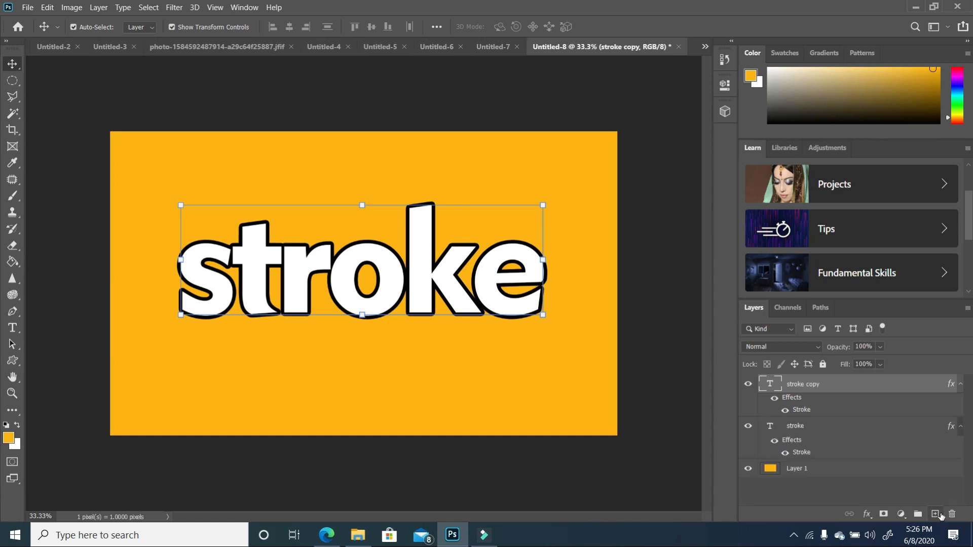
{"action": "mouse_move", "coordinate": [865, 383]}
{"action": "left_mouse_down"}
{"action": "mouse_move", "coordinate": [917, 505]}
{"action": "mouse_move", "coordinate": [935, 517]}
{"action": "left_mouse_up"}
Change the Stroke effect color of the middle text layer, stroke copy, to red #e40808.
{"action": "left_click", "coordinate": [847, 429]}
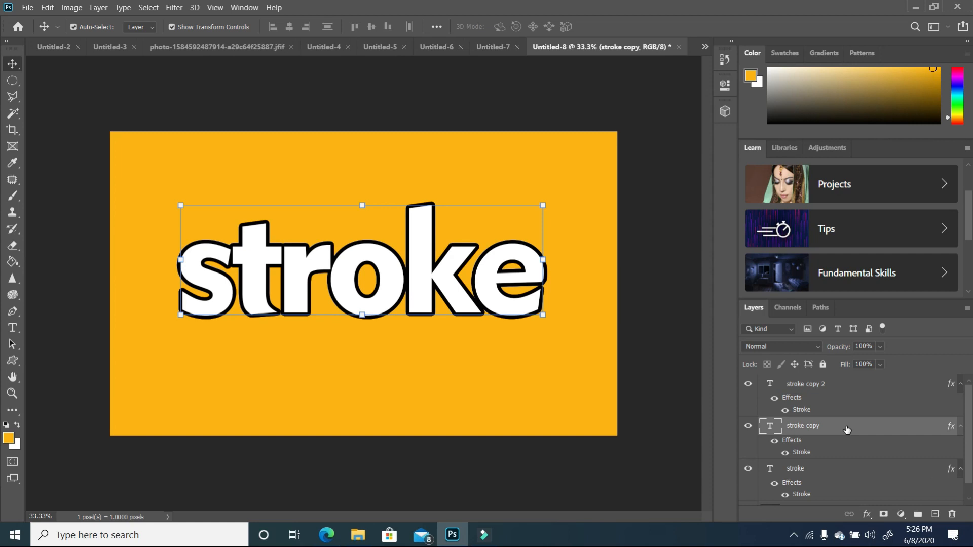
{"action": "right_click", "coordinate": [847, 429]}
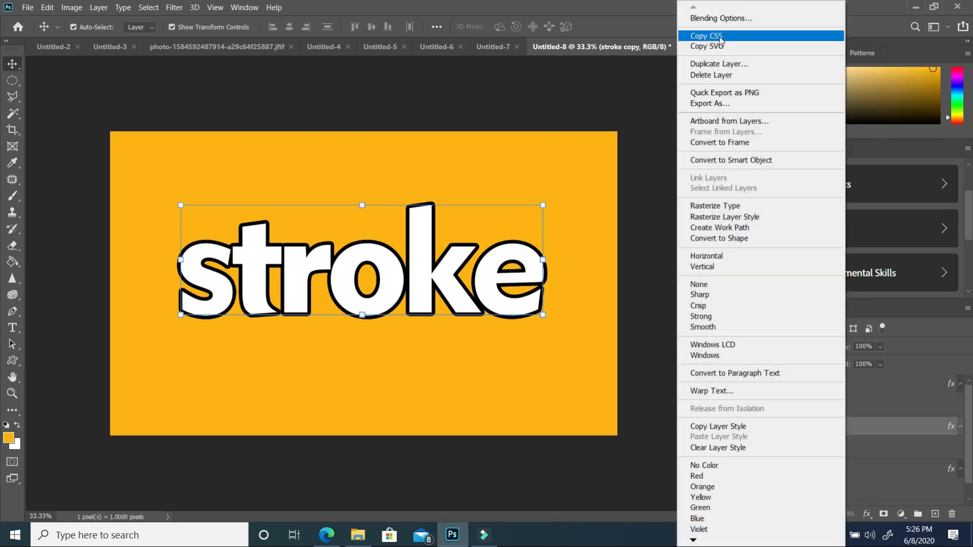
{"action": "left_click", "coordinate": [736, 18]}
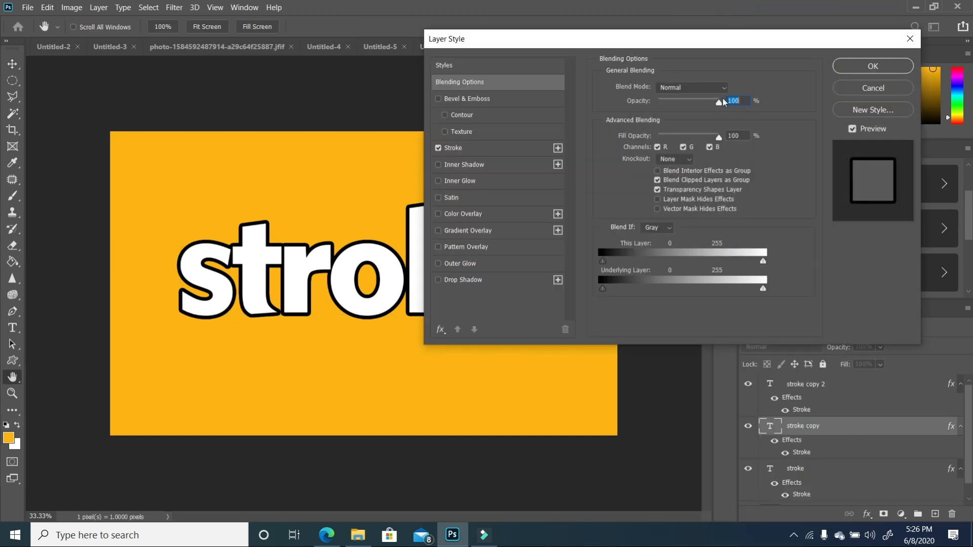
{"action": "left_click", "coordinate": [495, 147]}
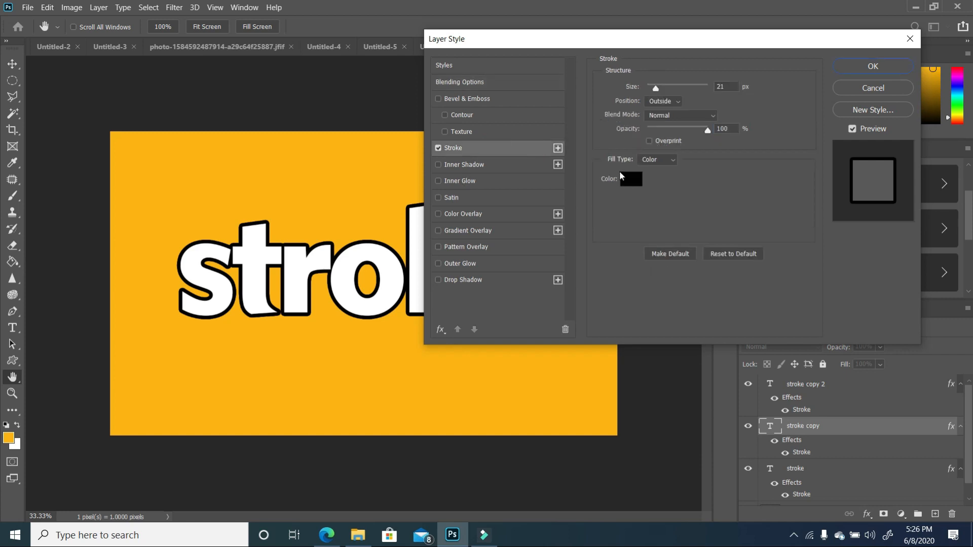
{"action": "left_click", "coordinate": [633, 180]}
{"action": "left_click_drag", "start_coordinate": [776, 98], "coordinate": [771, 114]}
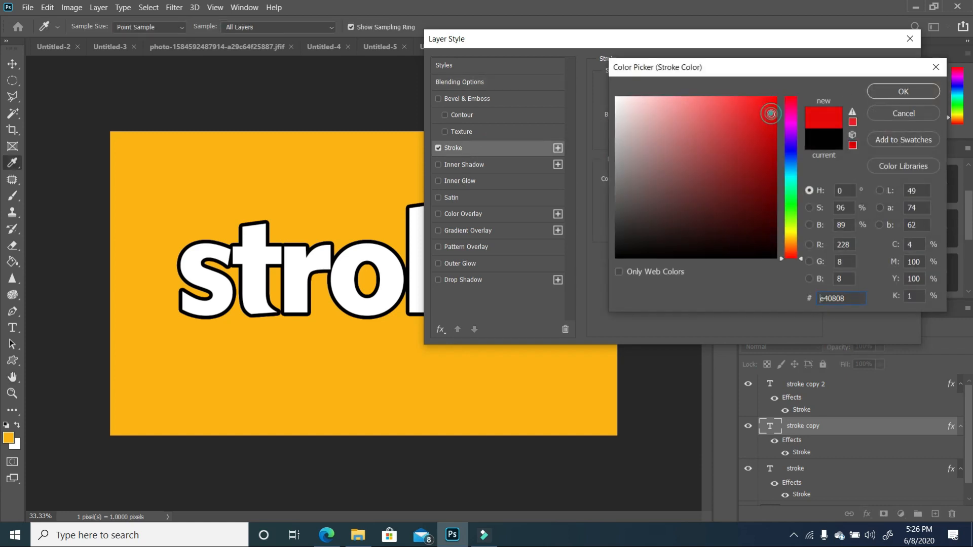
{"action": "left_click", "coordinate": [904, 93]}
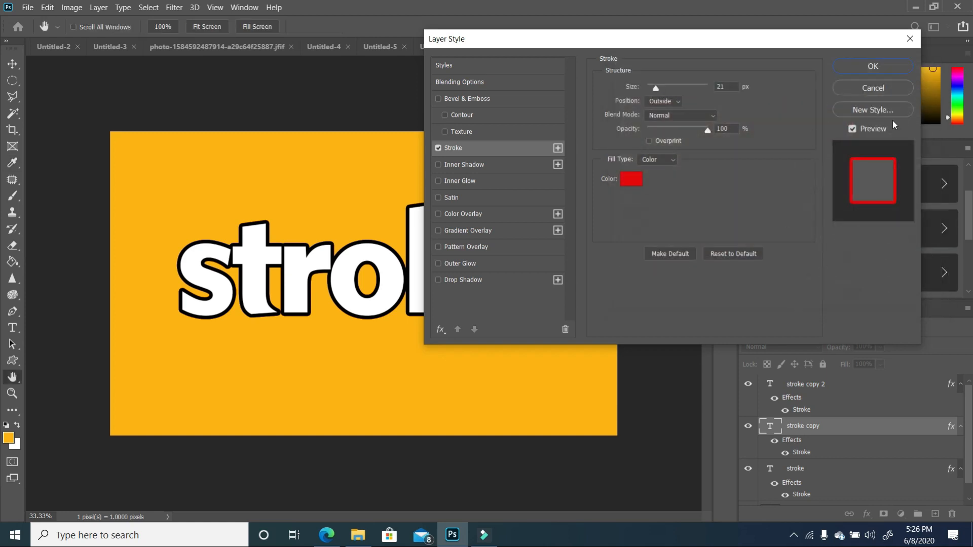
{"action": "left_click", "coordinate": [873, 67]}
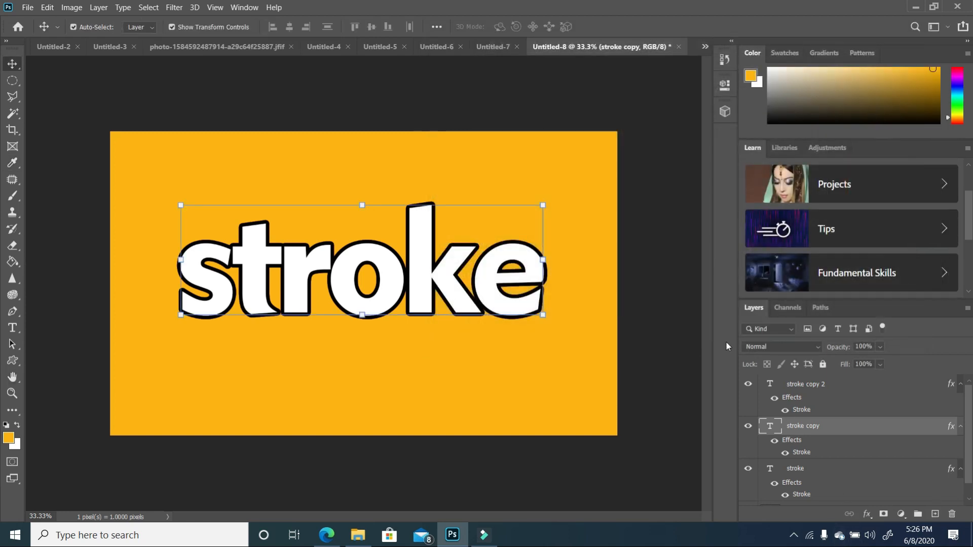
Nudge the red-outlined stroke copy layer slightly right and down behind the top text, then deselect it.
{"action": "key", "text": "Right"}
{"action": "key", "text": "Right"}
{"action": "key", "text": "Right"}
{"action": "key", "text": "Right"}
{"action": "key", "text": "Right"}
{"action": "key", "text": "Right"}
{"action": "key", "text": "Right"}
{"action": "key", "text": "Right"}
{"action": "key", "text": "Right"}
{"action": "key", "text": "Right"}
{"action": "key", "text": "Right"}
{"action": "key", "text": "Right"}
{"action": "key", "text": "Right"}
{"action": "key", "text": "Right"}
{"action": "key", "text": "Right"}
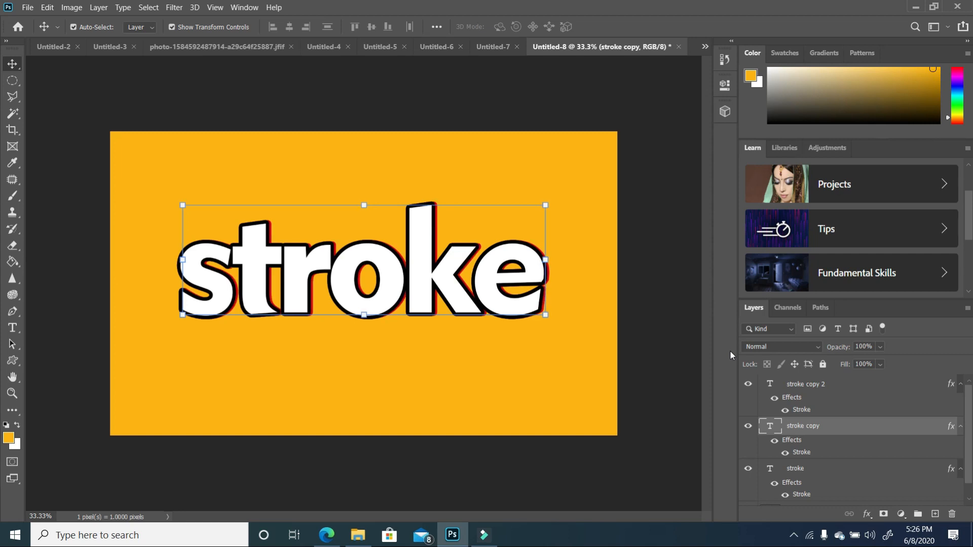
{"action": "key", "text": "Down"}
{"action": "key", "text": "Down"}
{"action": "key", "text": "Down"}
{"action": "key", "text": "Down"}
{"action": "key", "text": "Down"}
{"action": "key", "text": "Down"}
{"action": "key", "text": "Down"}
{"action": "key", "text": "Down"}
{"action": "key", "text": "Down"}
{"action": "key", "text": "Down"}
{"action": "key", "text": "Down"}
{"action": "key", "text": "Down"}
{"action": "key", "text": "Down"}
{"action": "key", "text": "Down"}
{"action": "key", "text": "Down"}
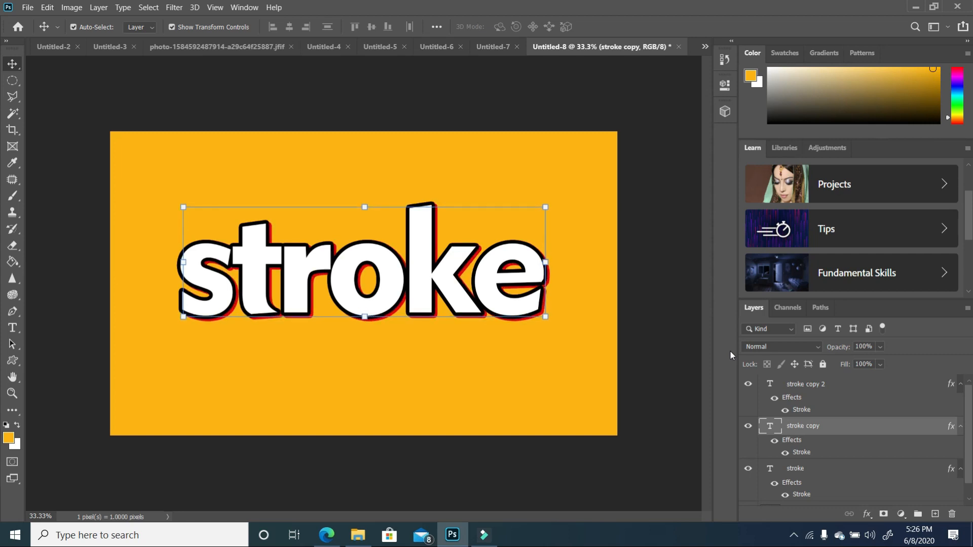
{"action": "key", "text": "Right"}
{"action": "key", "text": "Right"}
{"action": "key", "text": "Left"}
{"action": "key", "text": "Left"}
{"action": "key", "text": "Left"}
{"action": "key", "text": "Left"}
{"action": "key", "text": "Left"}
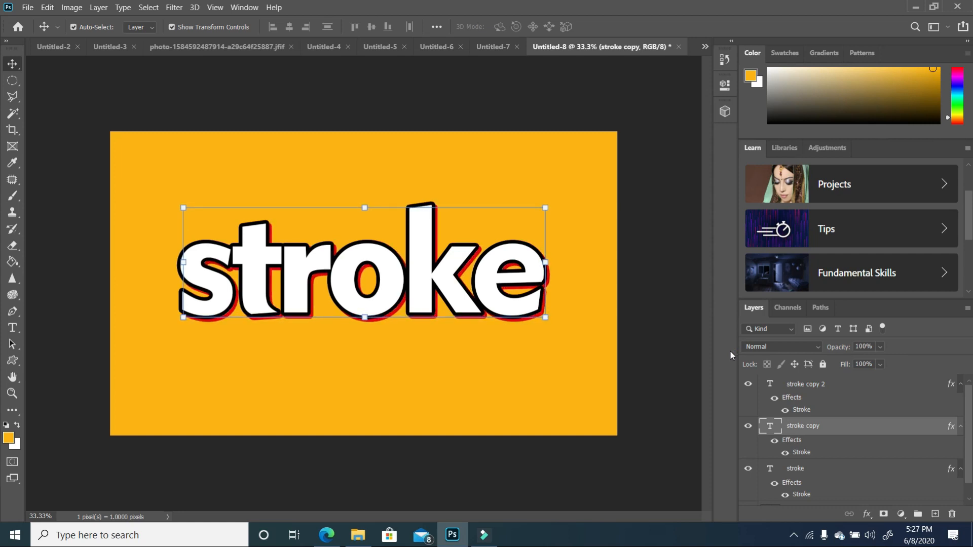
{"action": "left_click", "coordinate": [907, 438]}
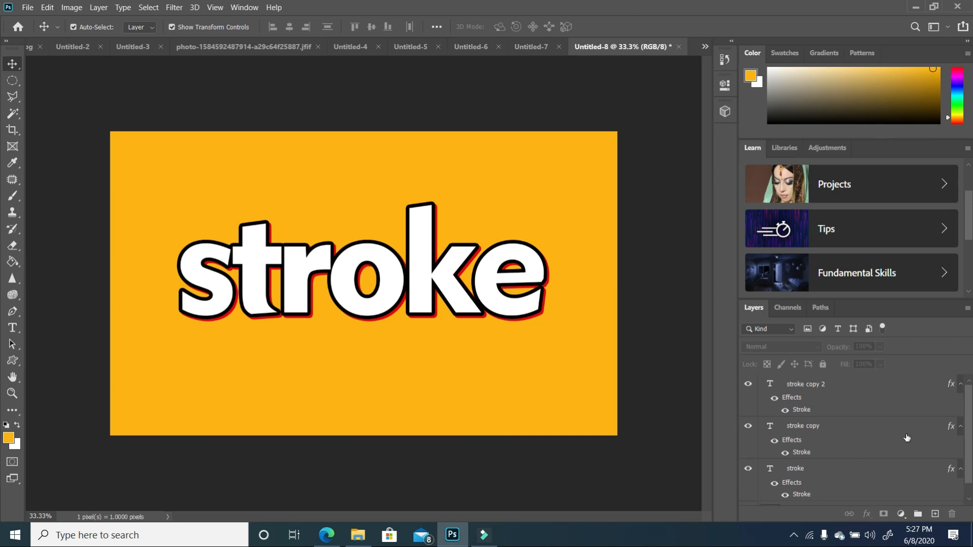
Increase the Stroke effect size of the bottom text layer, stroke, to 46 px.
{"action": "left_click", "coordinate": [827, 474]}
{"action": "right_click", "coordinate": [836, 469]}
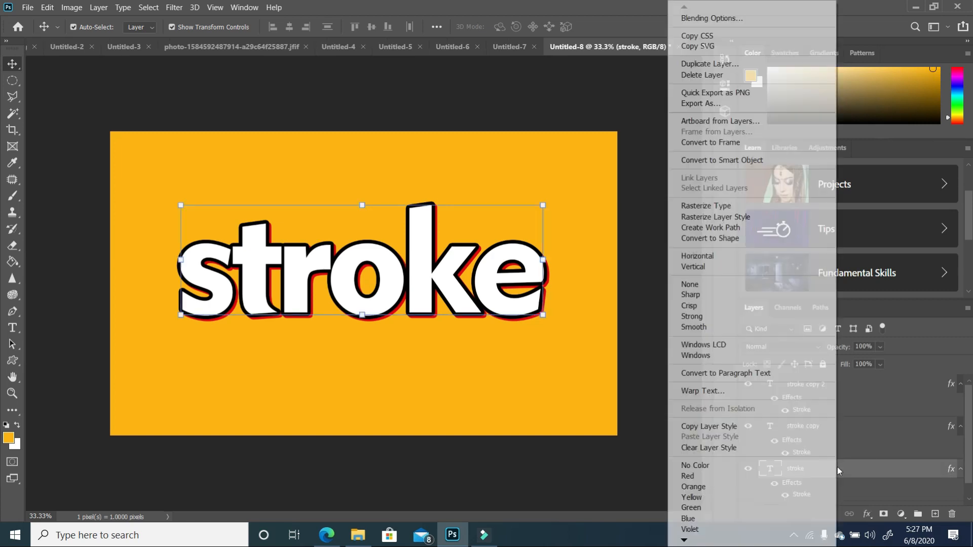
{"action": "left_click", "coordinate": [738, 20]}
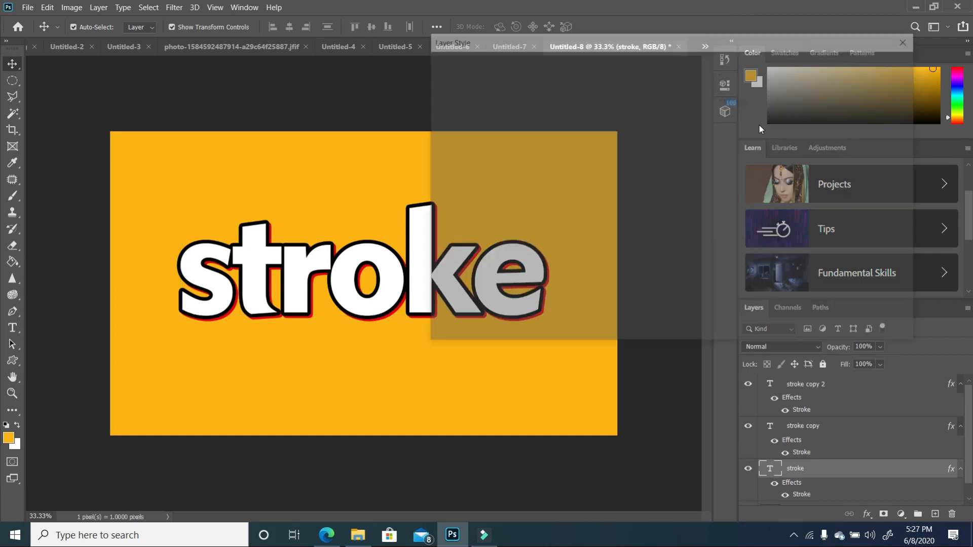
{"action": "left_click", "coordinate": [513, 147]}
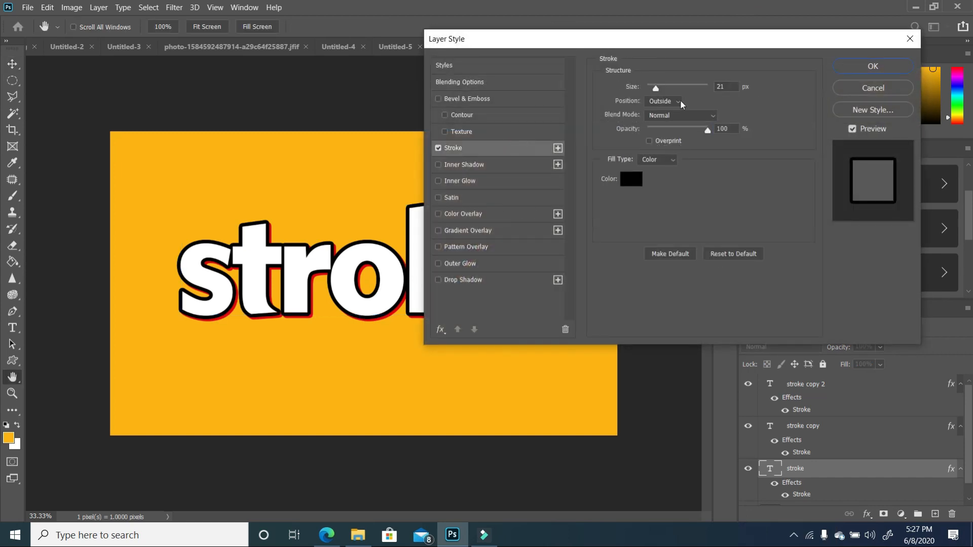
{"action": "left_click_drag", "start_coordinate": [658, 88], "coordinate": [663, 89]}
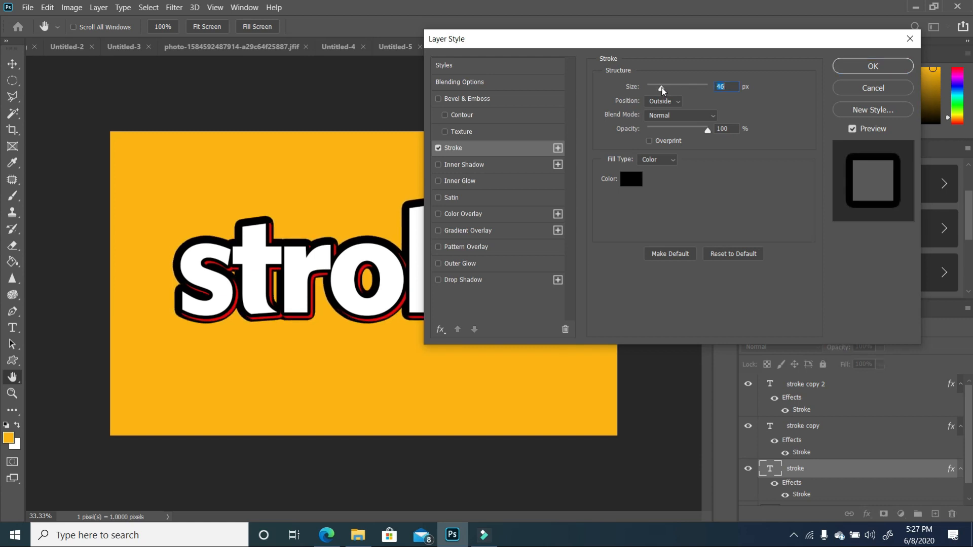
{"action": "left_click", "coordinate": [876, 65]}
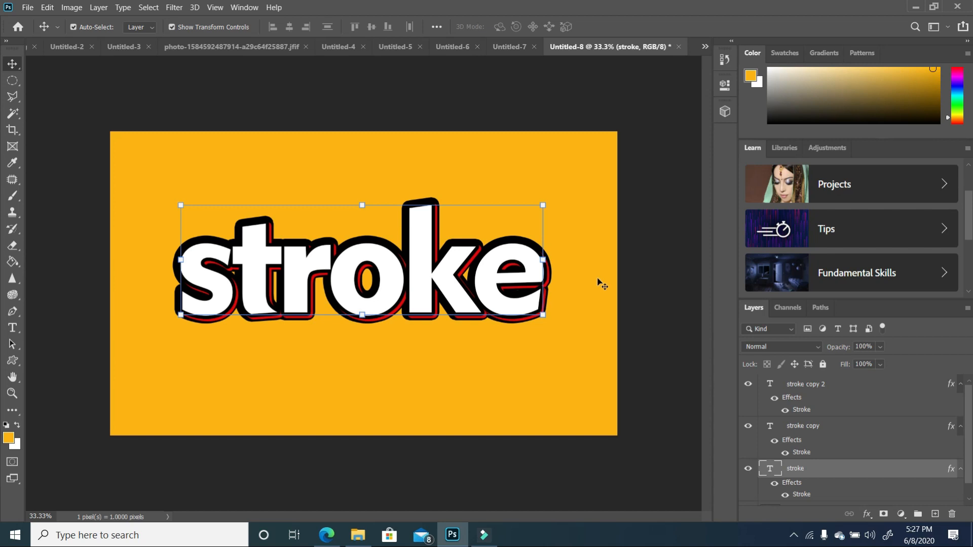
Nudge the thick black-outlined stroke layer slightly down and right behind the other two text layers.
{"action": "key", "text": "Down"}
{"action": "key", "text": "Down"}
{"action": "key", "text": "Down"}
{"action": "key", "text": "Down"}
{"action": "key", "text": "Down"}
{"action": "key", "text": "Down"}
{"action": "key", "text": "Down"}
{"action": "key", "text": "Down"}
{"action": "key", "text": "Down"}
{"action": "key", "text": "Down"}
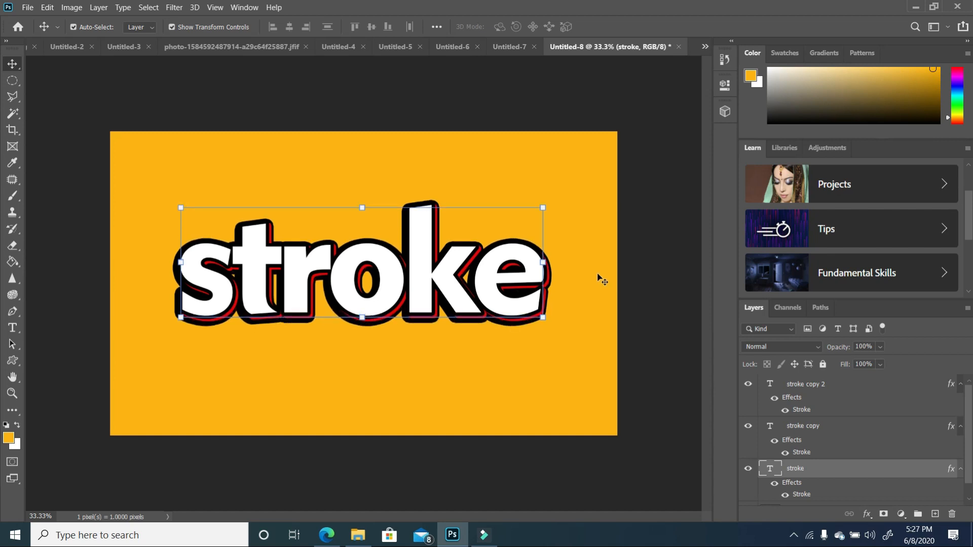
{"action": "key", "text": "Right"}
{"action": "key", "text": "Right"}
{"action": "key", "text": "Right"}
{"action": "key", "text": "Right"}
{"action": "key", "text": "Right"}
{"action": "key", "text": "Right"}
{"action": "key", "text": "Right"}
{"action": "key", "text": "Right"}
{"action": "key", "text": "Right"}
{"action": "key", "text": "Right"}
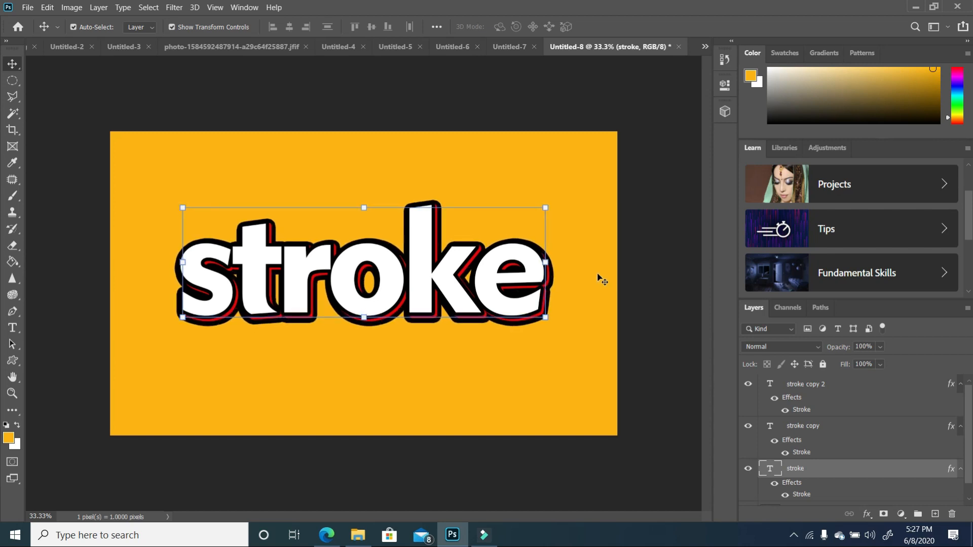
{"action": "key", "text": "Left"}
{"action": "key", "text": "Left"}
{"action": "key", "text": "Left"}
{"action": "key", "text": "Left"}
{"action": "left_click", "coordinate": [658, 310]}
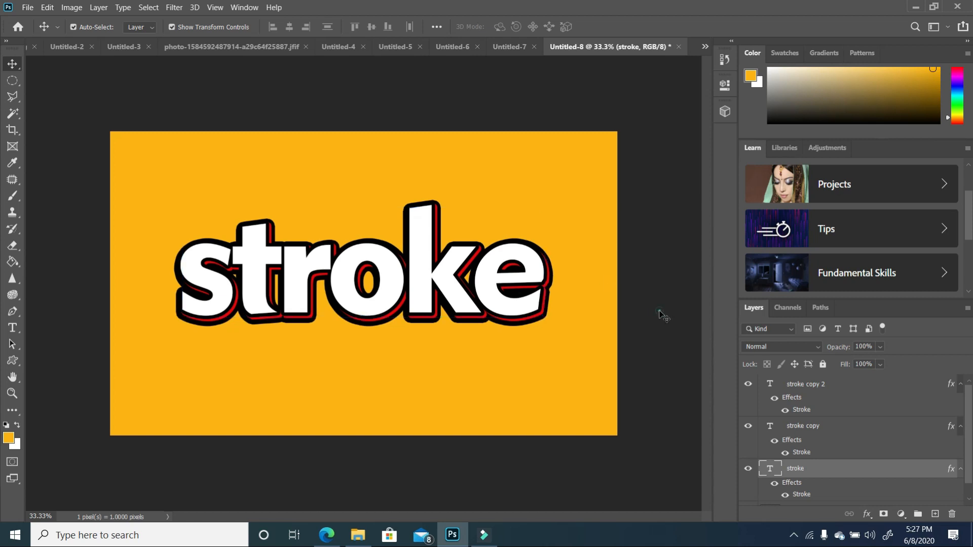
Shift the bottom stroke layer a little further right and down past the red outline, then deselect it.
{"action": "left_click", "coordinate": [809, 430]}
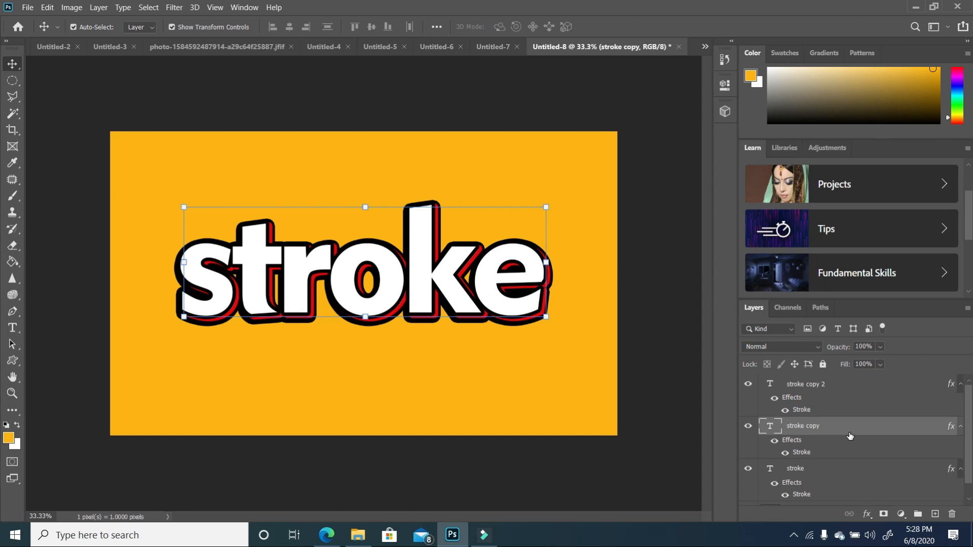
{"action": "left_click", "coordinate": [820, 471]}
{"action": "key", "text": "Right"}
{"action": "key", "text": "Right"}
{"action": "key", "text": "Right"}
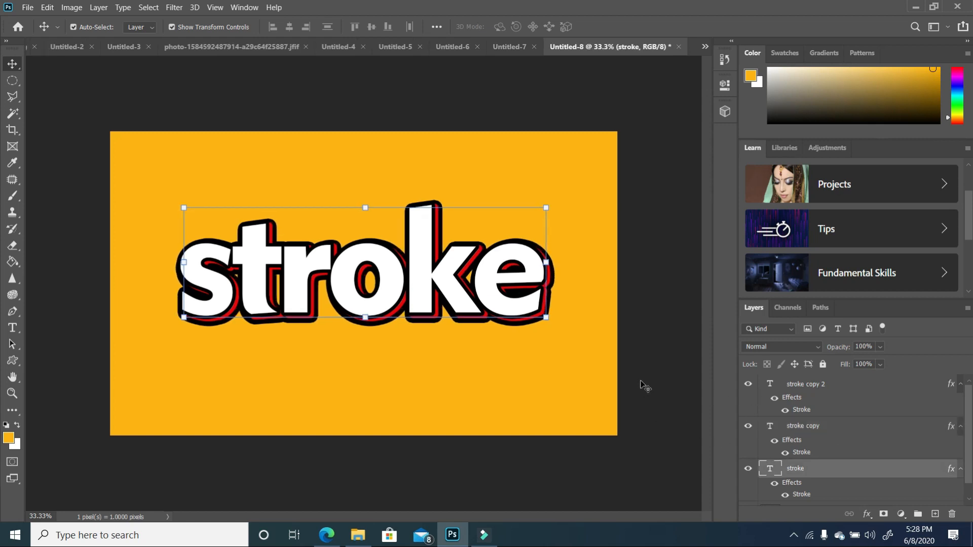
{"action": "key", "text": "Right"}
{"action": "key", "text": "Right"}
{"action": "key", "text": "Right"}
{"action": "key", "text": "Right"}
{"action": "key", "text": "Down"}
{"action": "key", "text": "Down"}
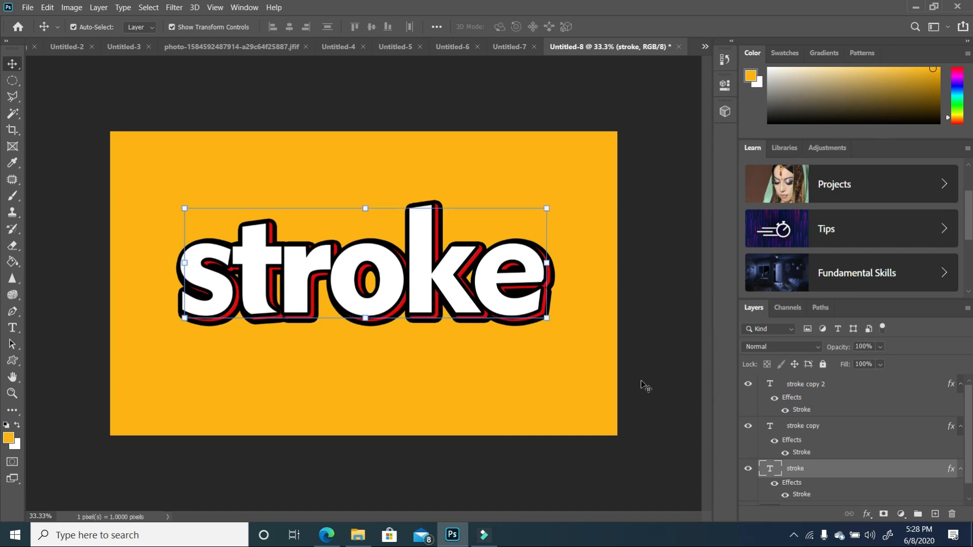
{"action": "left_click", "coordinate": [663, 368]}
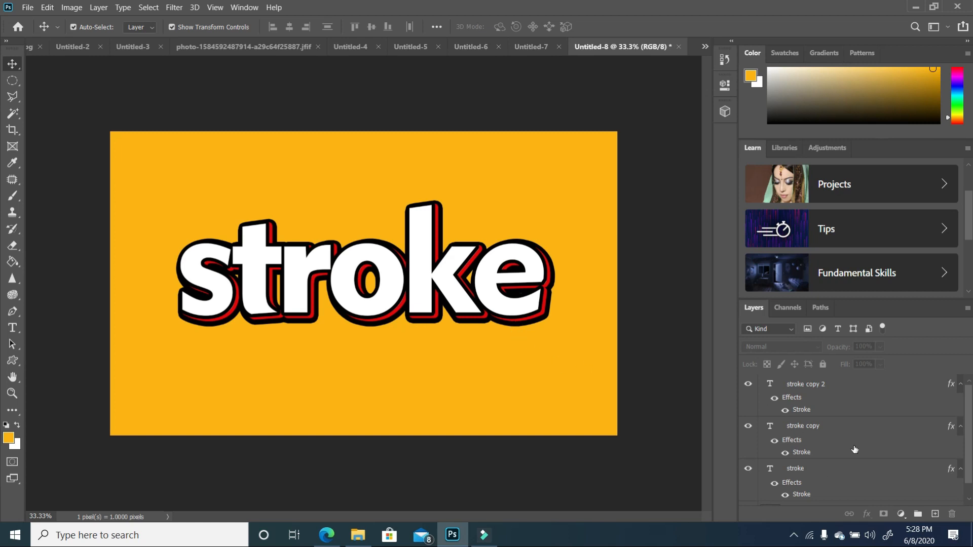
Group the three text layers, stroke, stroke copy and stroke copy 2.
{"action": "scroll", "coordinate": [855, 450], "scroll_direction": "down", "scroll_amount": 1}
{"action": "left_click", "coordinate": [825, 461]}
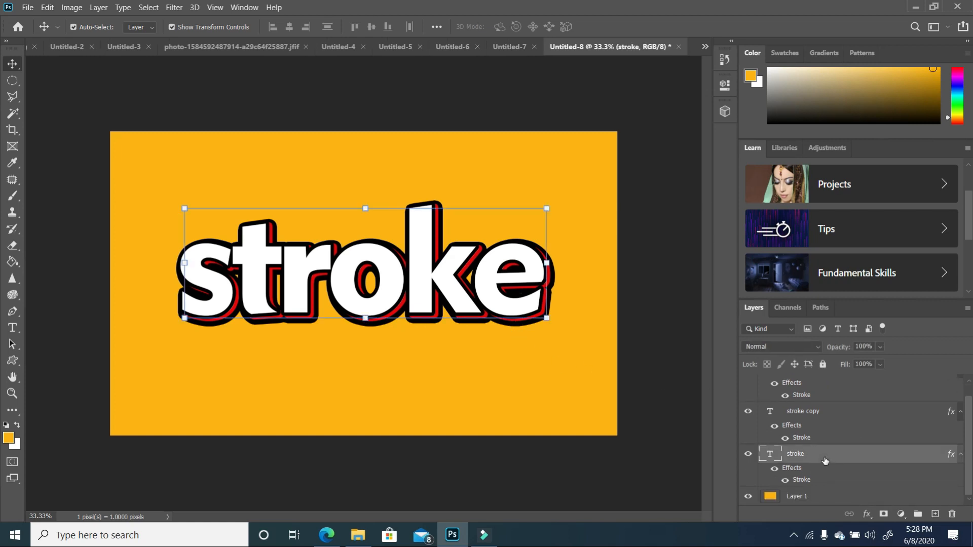
{"action": "scroll", "coordinate": [830, 460], "scroll_direction": "up", "scroll_amount": 1}
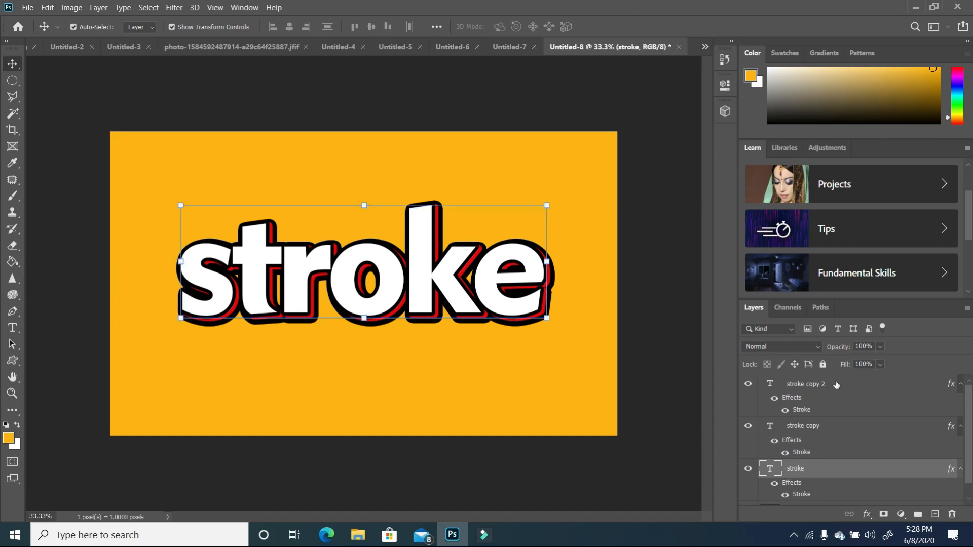
{"action": "left_click", "coordinate": [837, 385], "text": "shift"}
{"action": "left_click", "coordinate": [918, 514]}
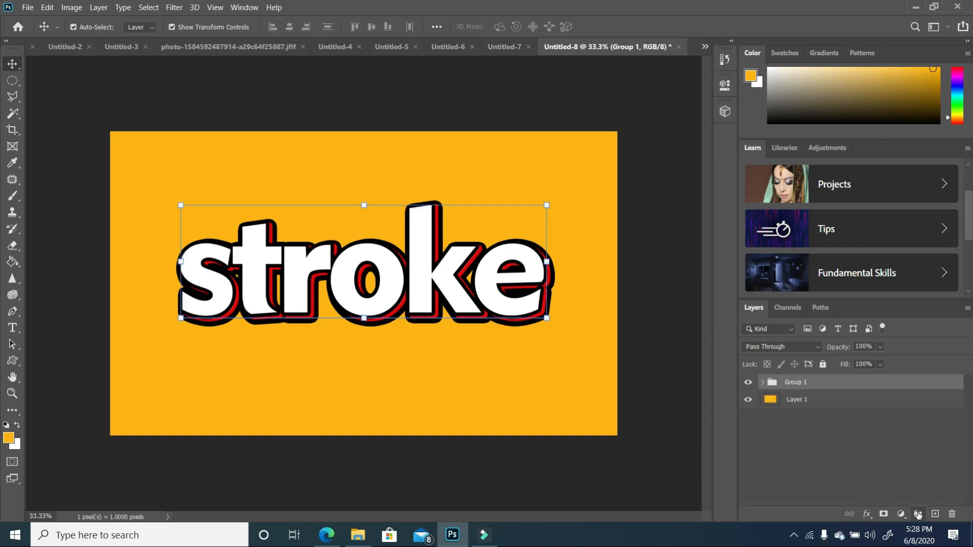
Add an outside Stroke effect of 18 px to Group 1.
{"action": "right_click", "coordinate": [817, 381]}
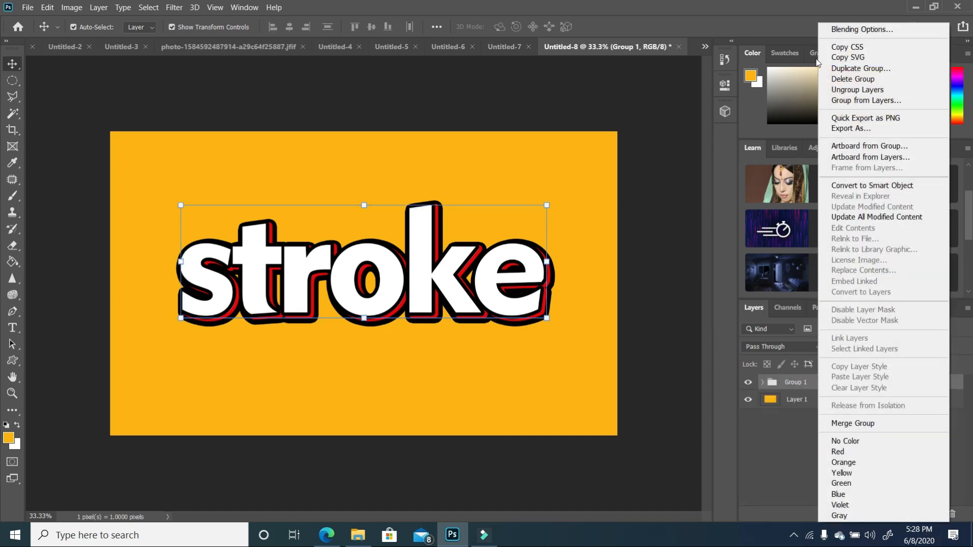
{"action": "left_click", "coordinate": [867, 30]}
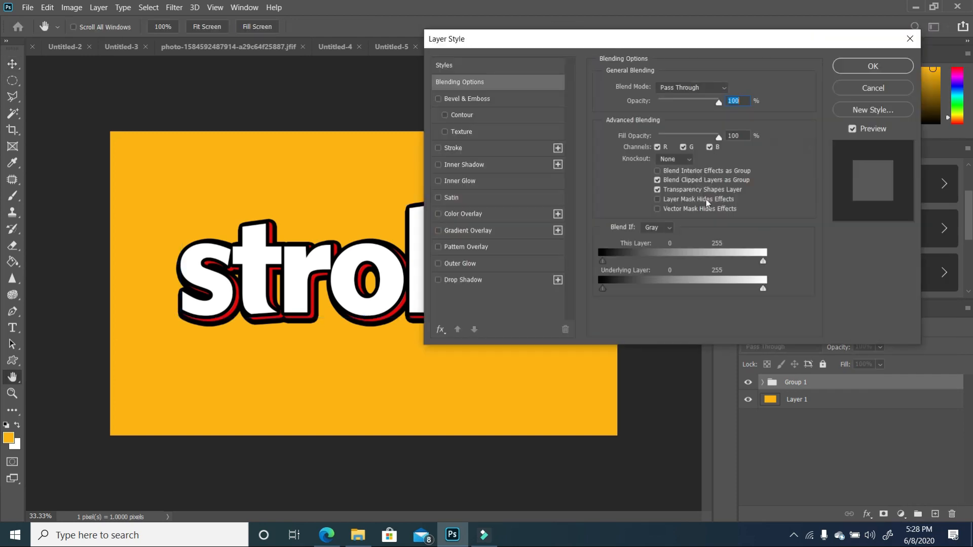
{"action": "left_click", "coordinate": [439, 148]}
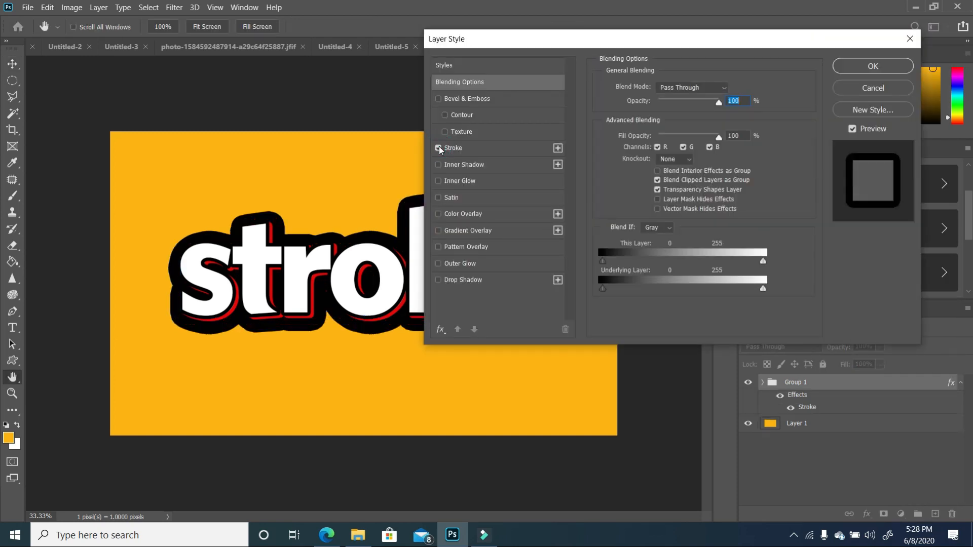
{"action": "left_click", "coordinate": [500, 146]}
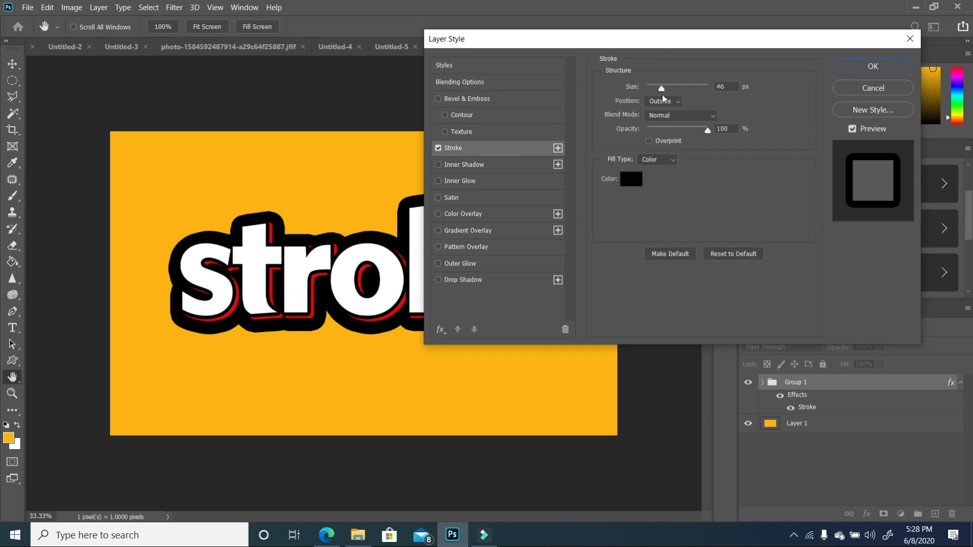
{"action": "left_click_drag", "start_coordinate": [662, 90], "coordinate": [656, 92]}
{"action": "left_click", "coordinate": [656, 93]}
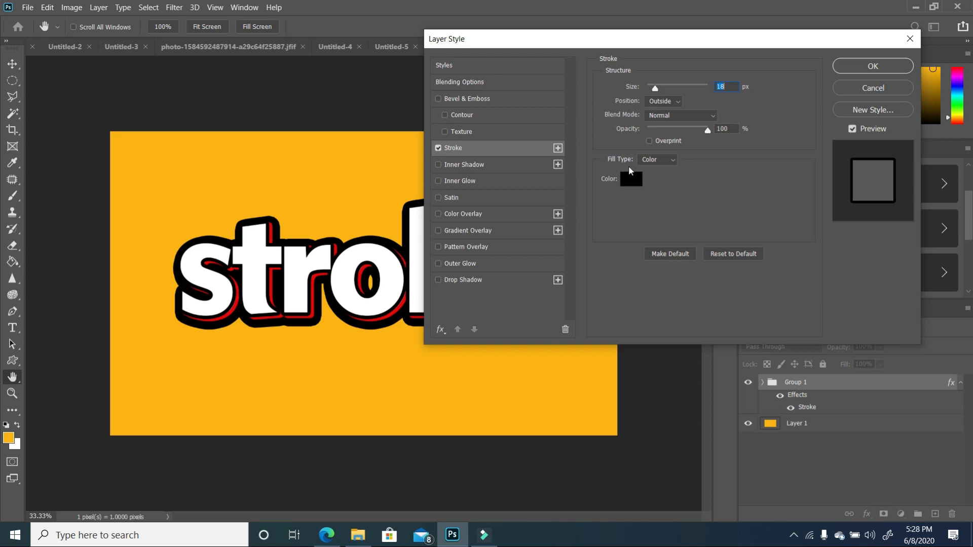
Change the Stroke color of Group 1 to off-white #fcf6f6 and apply the layer style.
{"action": "left_click", "coordinate": [634, 180]}
{"action": "left_click", "coordinate": [619, 98]}
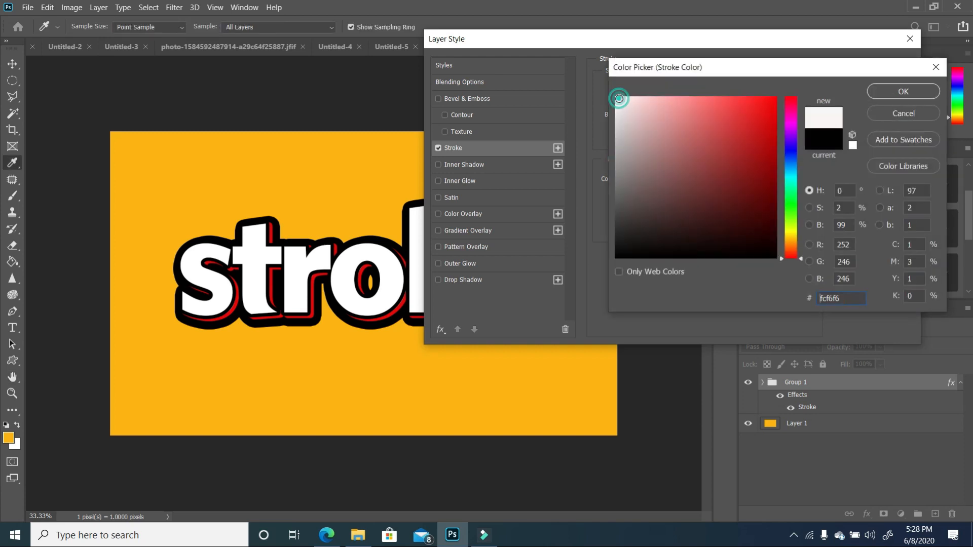
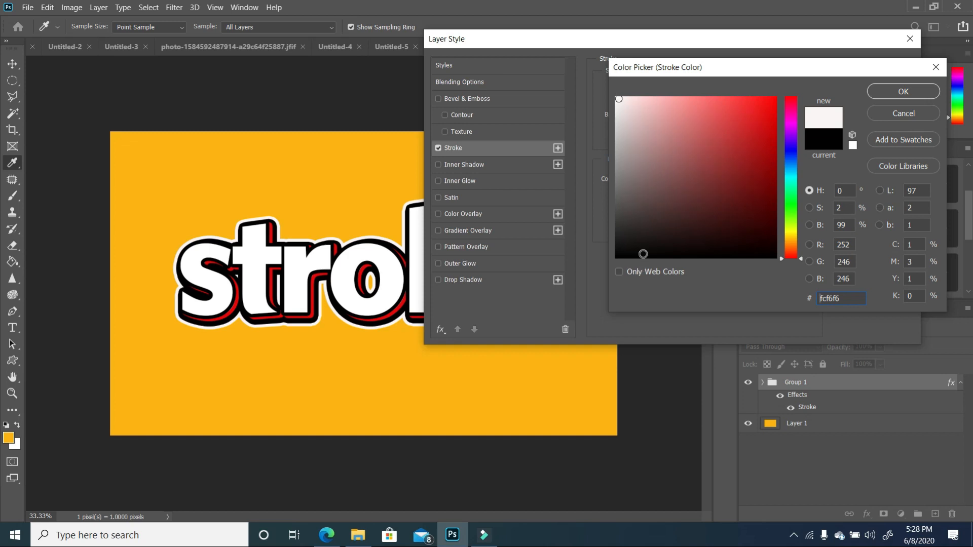
{"action": "left_click", "coordinate": [893, 94]}
{"action": "left_click", "coordinate": [873, 66]}
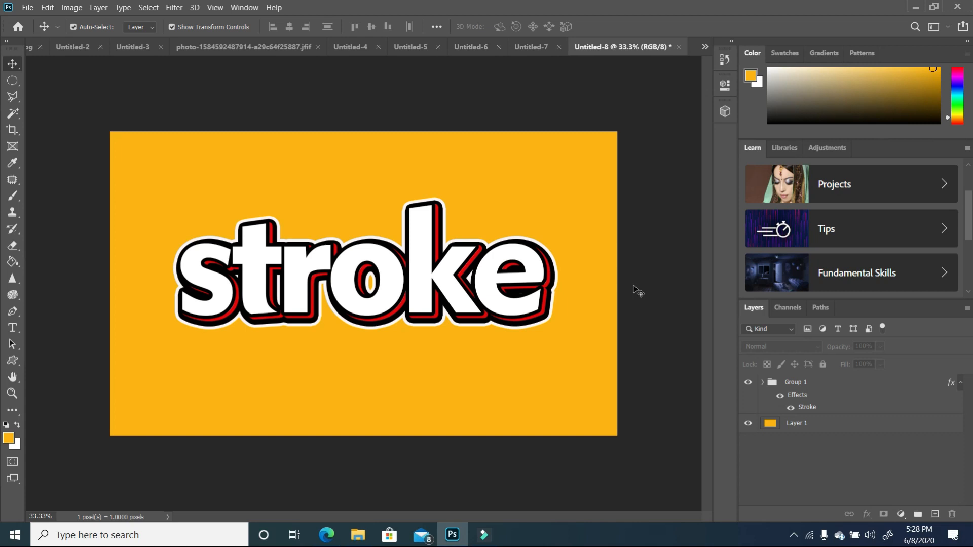
Reset the foreground color to black and fill Layer 1 with it using the Paint Bucket tool.
{"action": "left_click", "coordinate": [493, 356]}
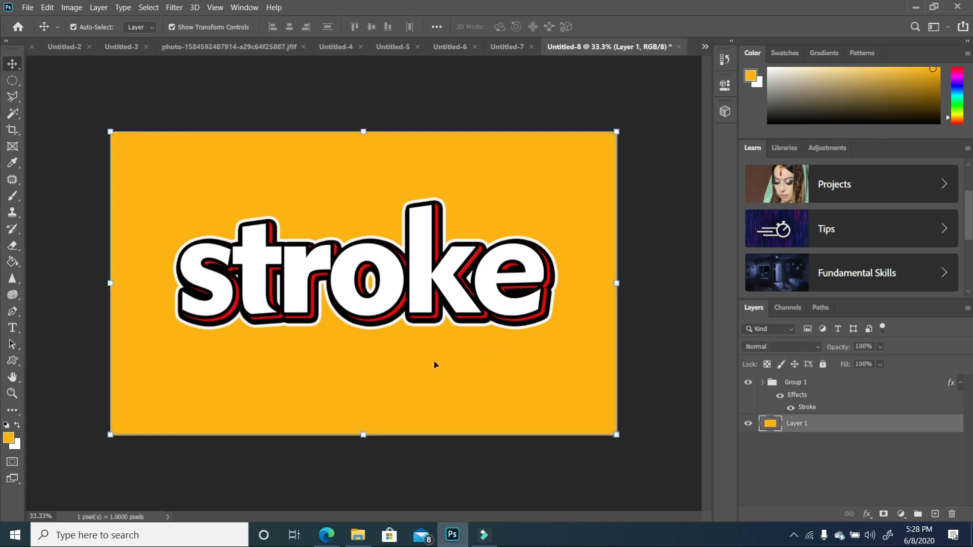
{"action": "left_click", "coordinate": [6, 426]}
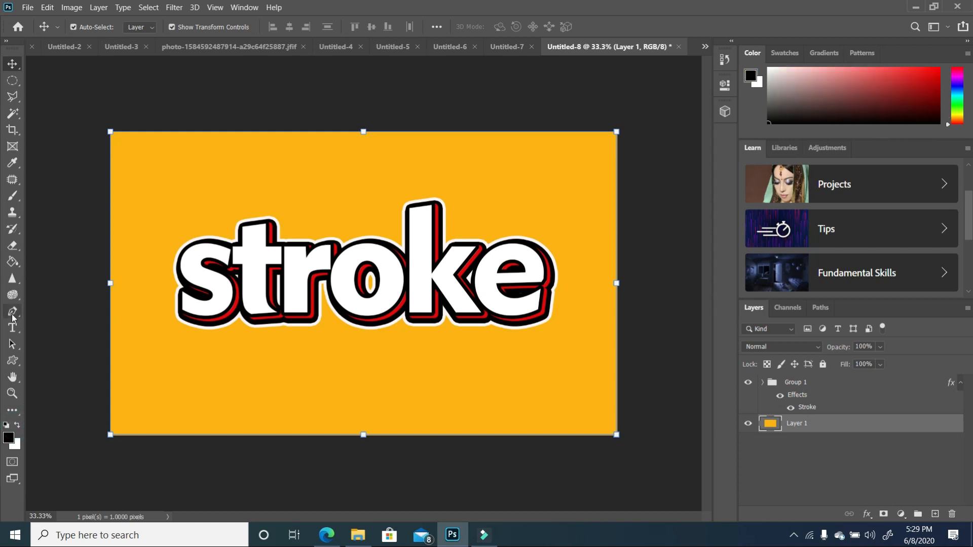
{"action": "left_click", "coordinate": [12, 262]}
{"action": "left_click", "coordinate": [336, 212]}
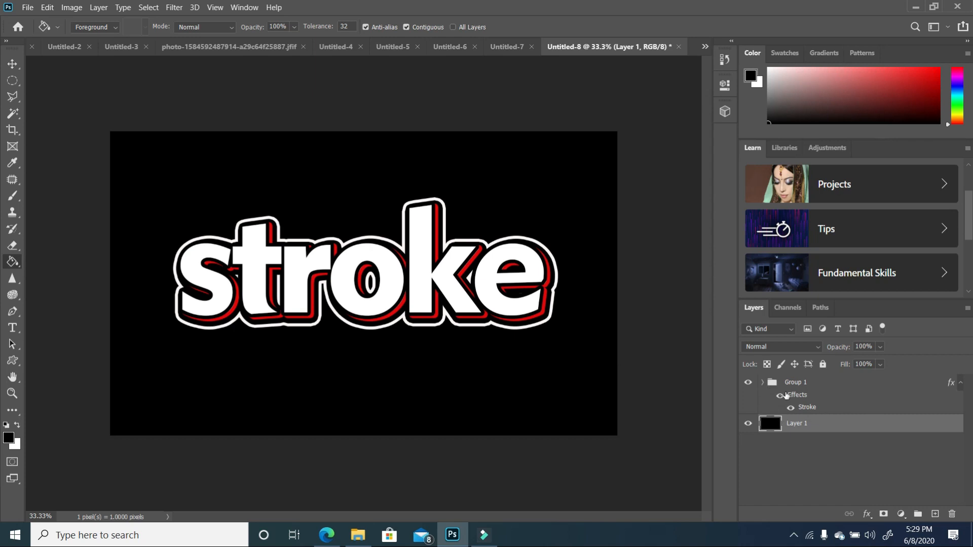
Add a Gradient Overlay effect to the stroke copy 2 text layer inside Group 1.
{"action": "left_click", "coordinate": [765, 382]}
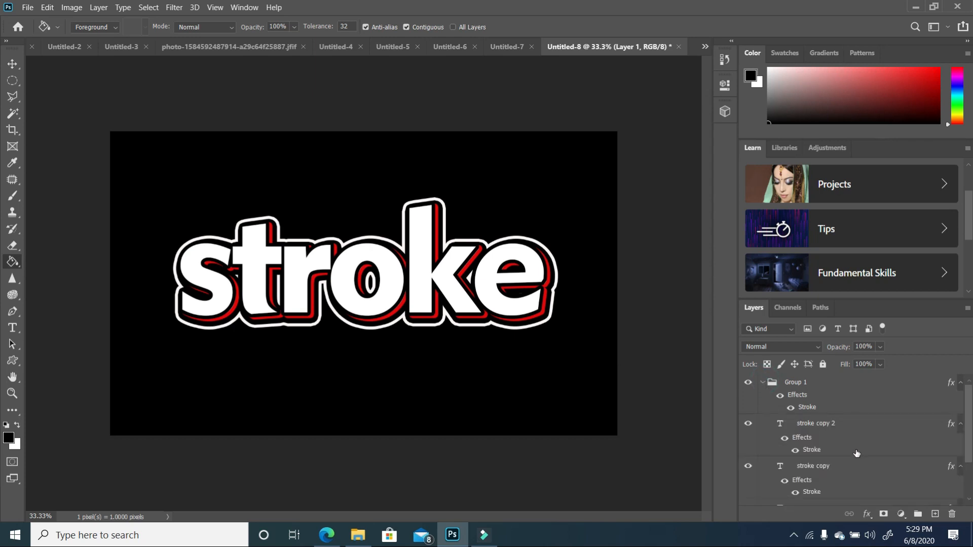
{"action": "scroll", "coordinate": [855, 452], "scroll_direction": "down", "scroll_amount": 2}
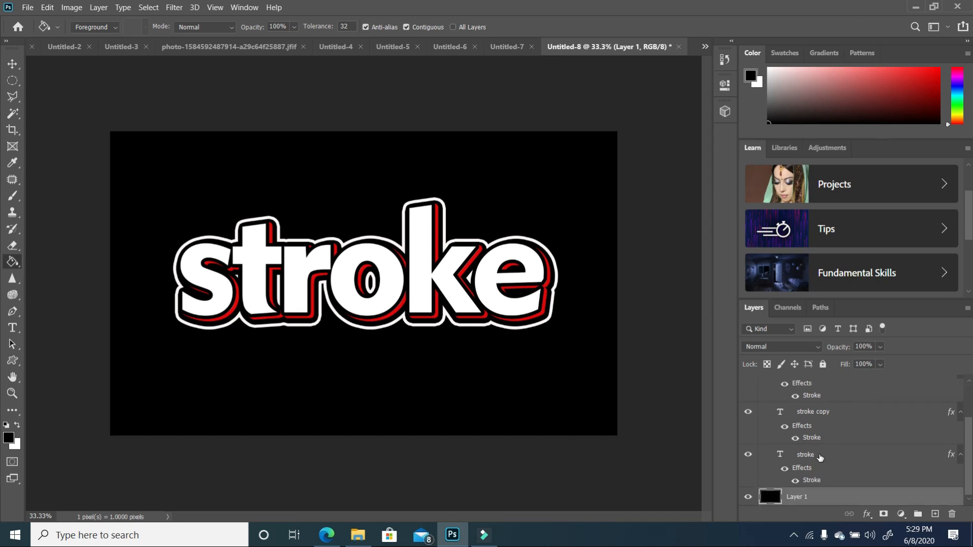
{"action": "scroll", "coordinate": [827, 437], "scroll_direction": "up", "scroll_amount": 2}
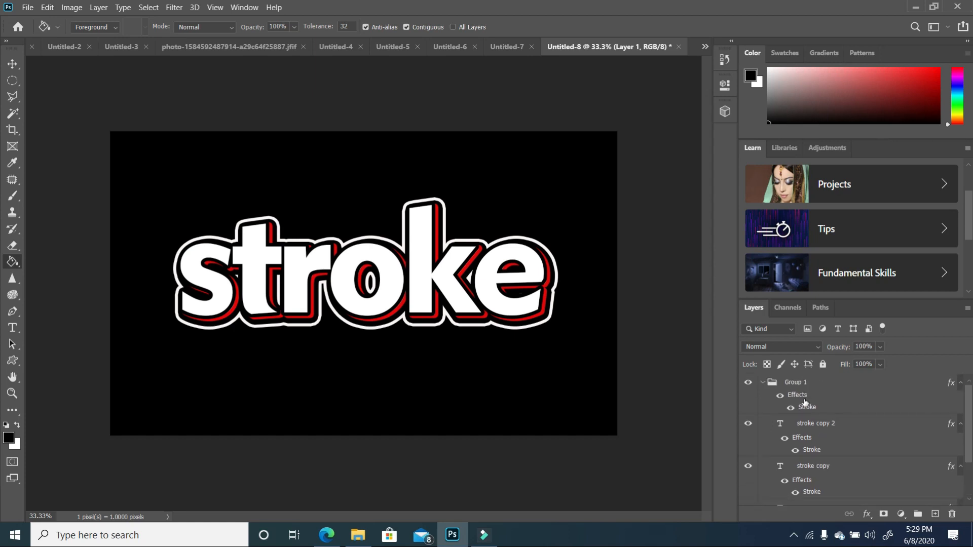
{"action": "left_click", "coordinate": [748, 424]}
{"action": "left_click", "coordinate": [747, 424]}
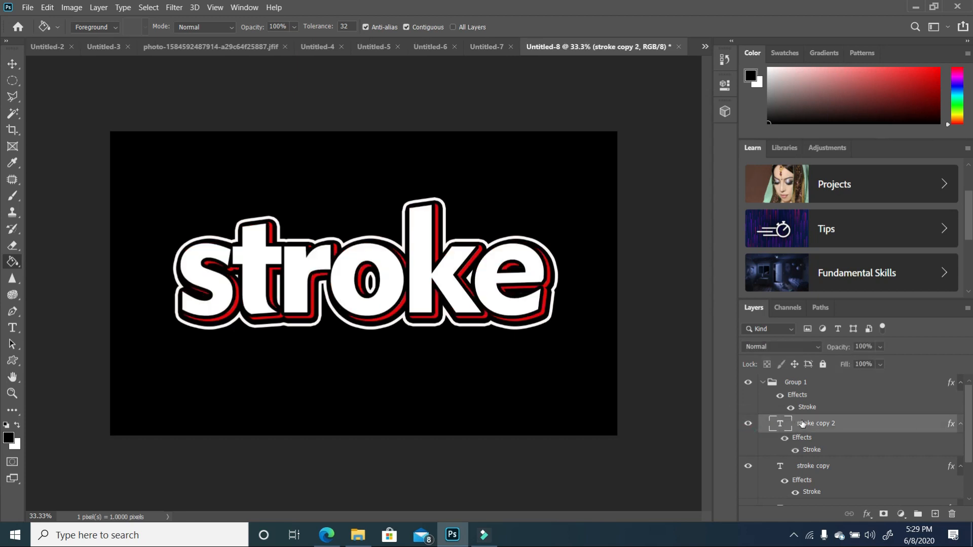
{"action": "right_click", "coordinate": [813, 424]}
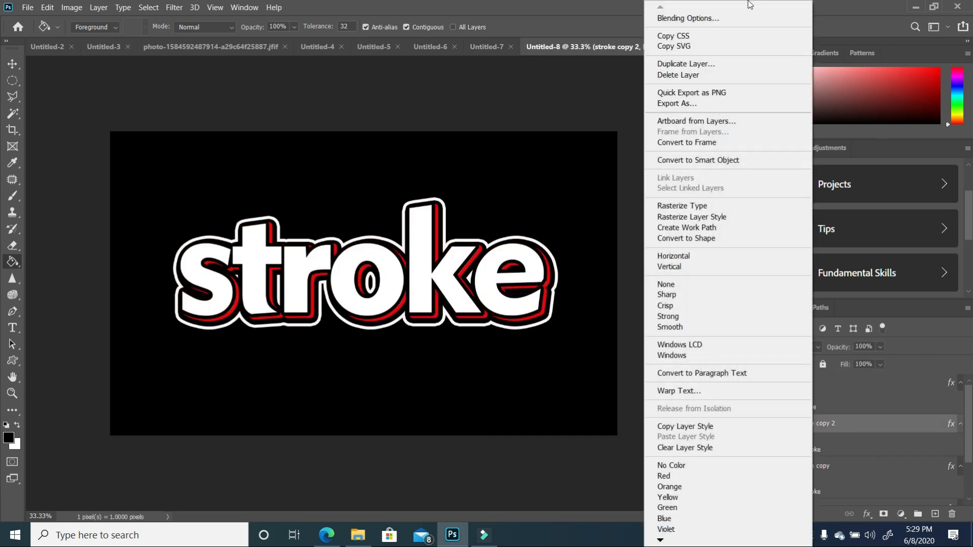
{"action": "left_click", "coordinate": [676, 19]}
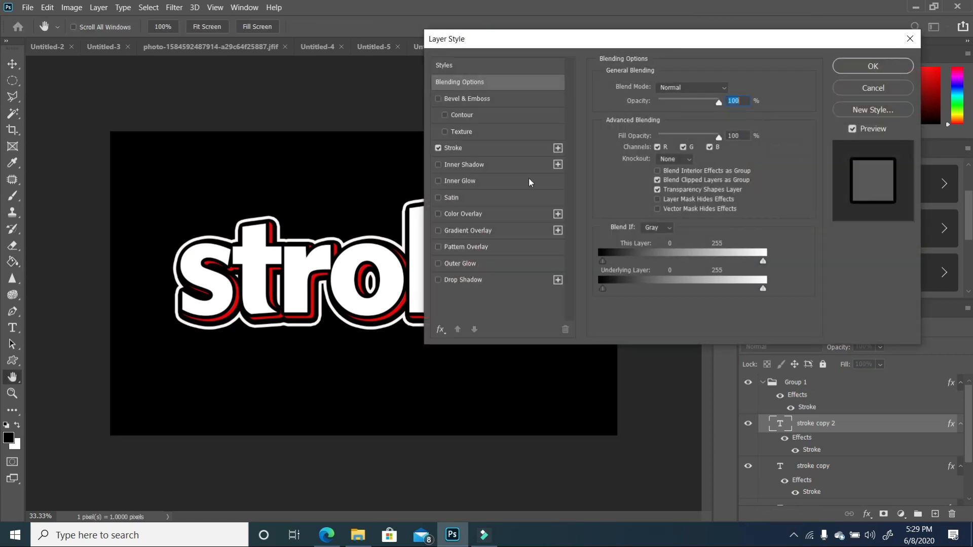
{"action": "left_click", "coordinate": [438, 231]}
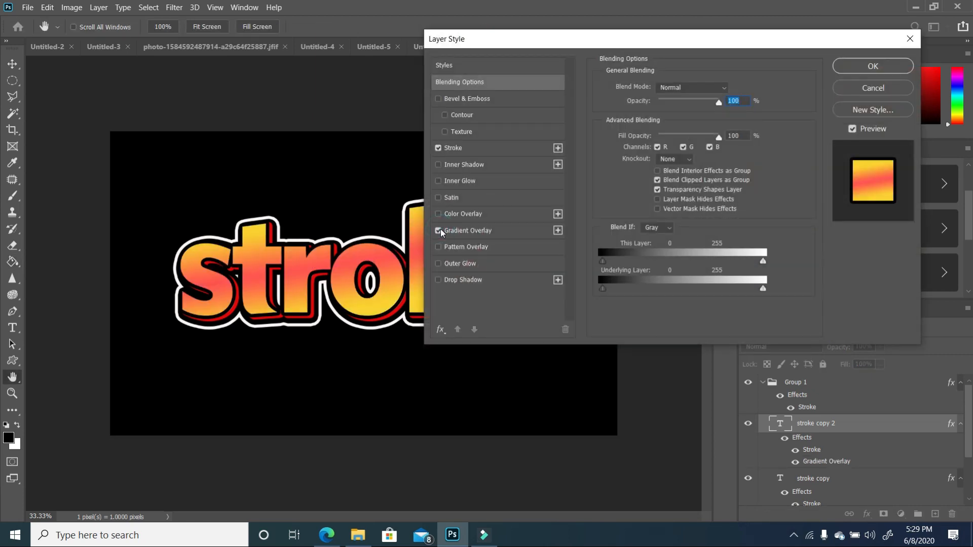
{"action": "left_click", "coordinate": [505, 231]}
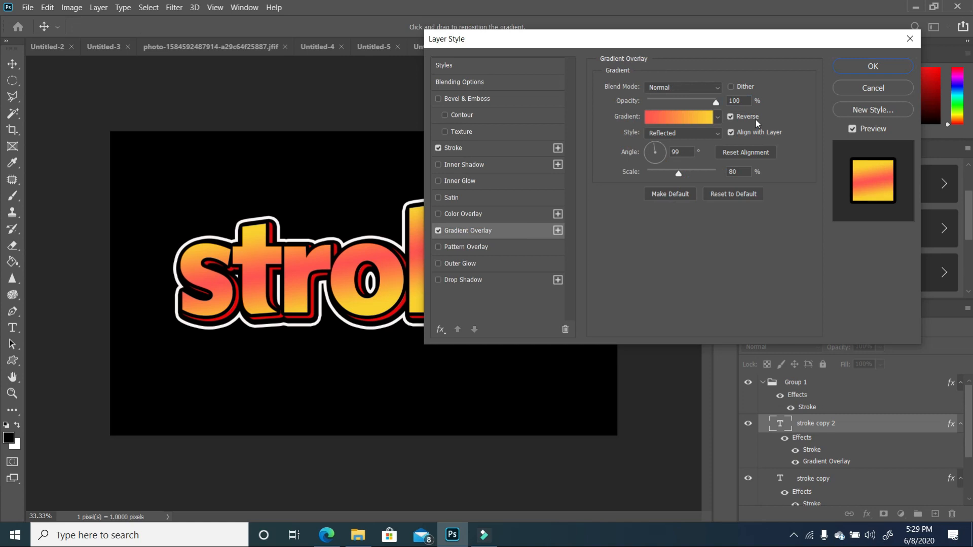
Turn off Reverse and Align with Layer for the reflected gradient overlay and set its scale to 74%.
{"action": "left_click", "coordinate": [731, 117]}
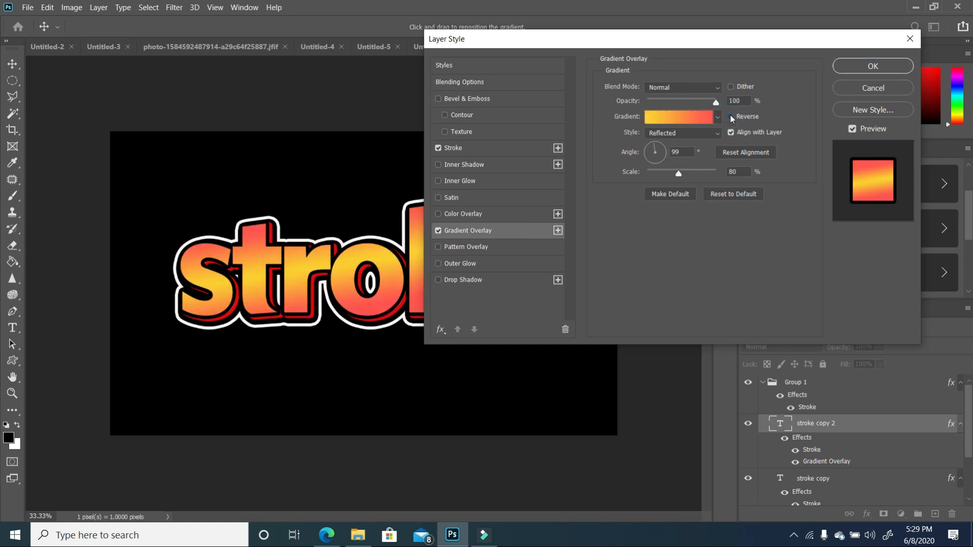
{"action": "left_click", "coordinate": [731, 133]}
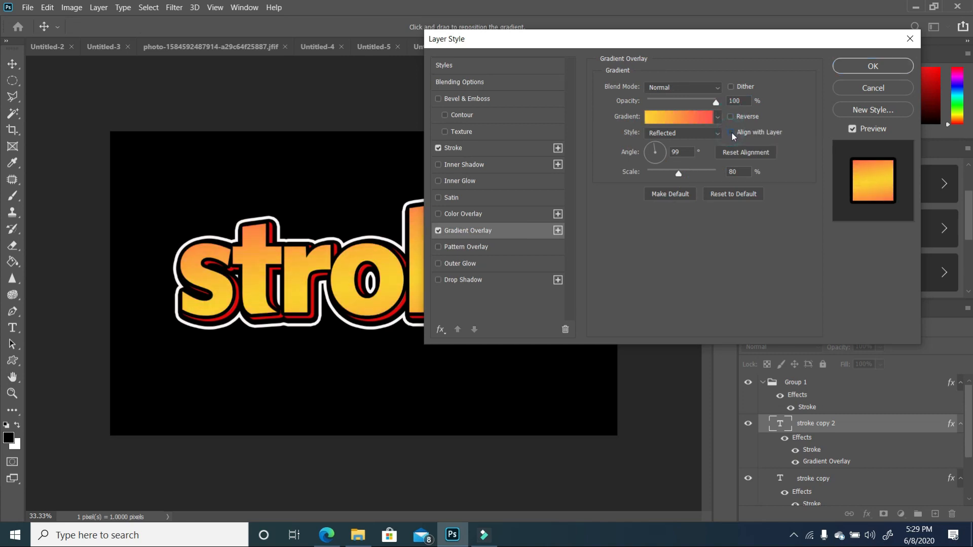
{"action": "left_click_drag", "start_coordinate": [682, 172], "coordinate": [676, 175]}
Add an Inner Shadow to stroke copy 2 with 58% opacity, 29 px distance, 34% choke and 5 px size, and apply the layer style.
{"action": "left_click", "coordinate": [439, 165]}
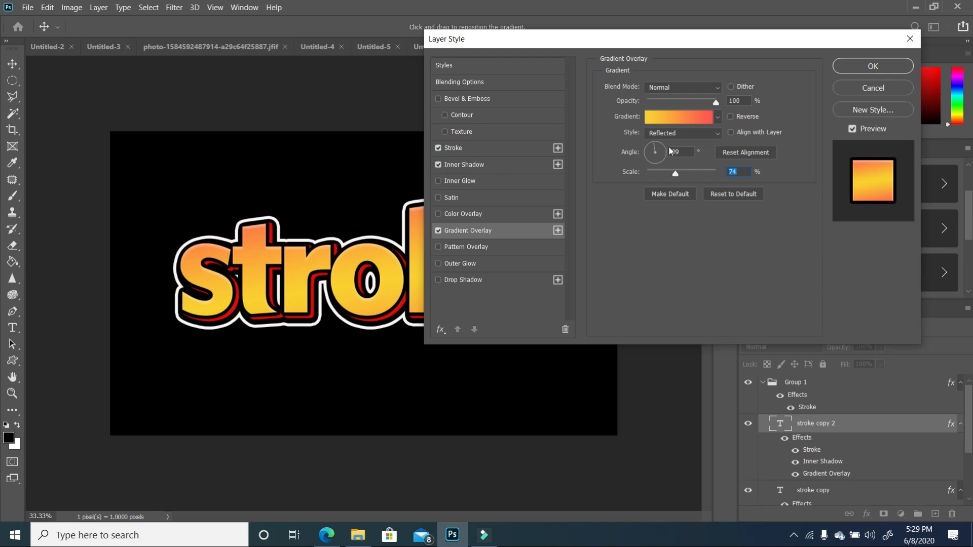
{"action": "left_click", "coordinate": [519, 170]}
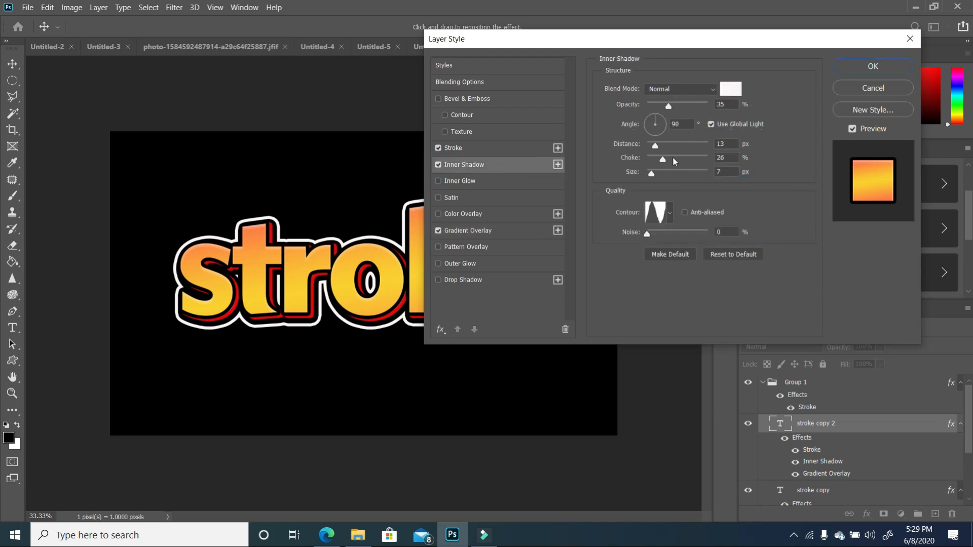
{"action": "left_click_drag", "start_coordinate": [655, 146], "coordinate": [655, 176]}
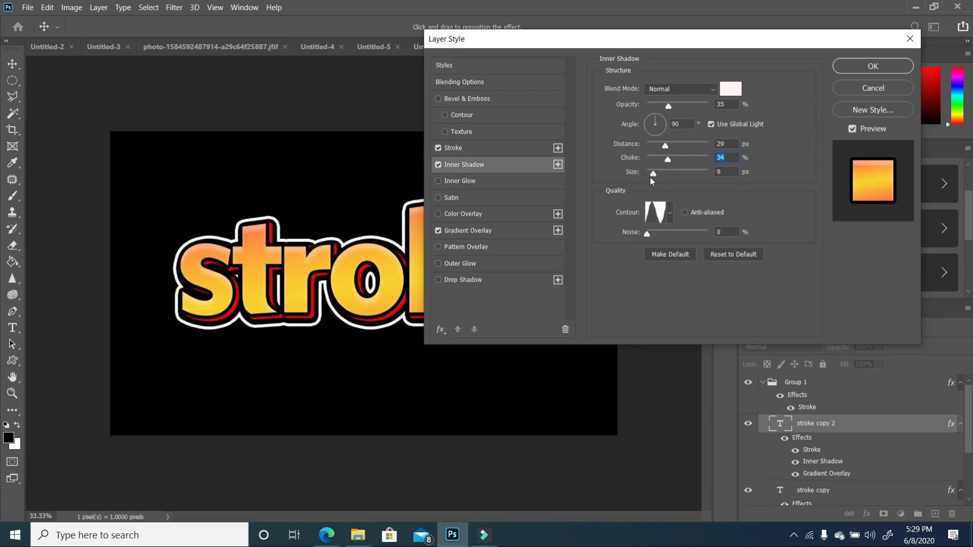
{"action": "left_click", "coordinate": [650, 177]}
{"action": "left_click_drag", "start_coordinate": [668, 106], "coordinate": [683, 113]}
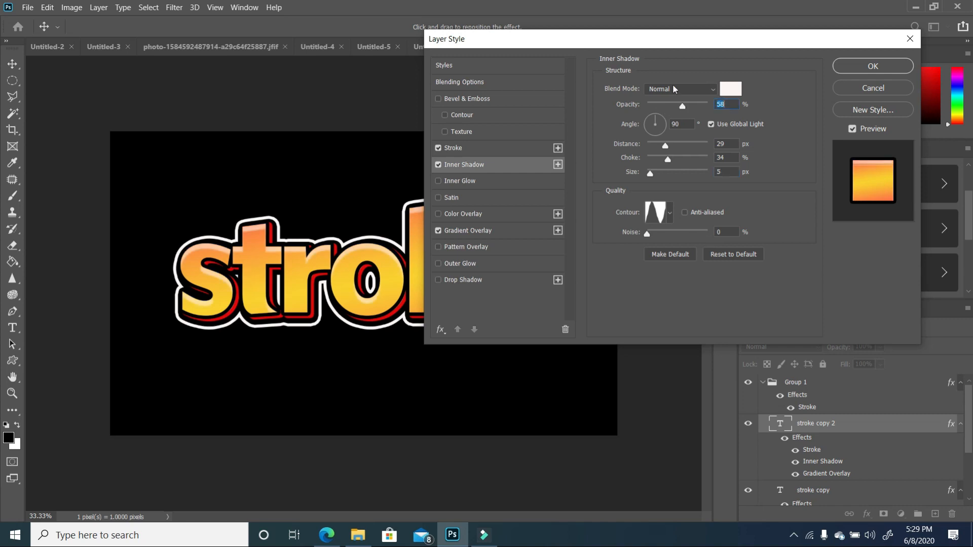
{"action": "left_click_drag", "start_coordinate": [600, 39], "coordinate": [553, 64]}
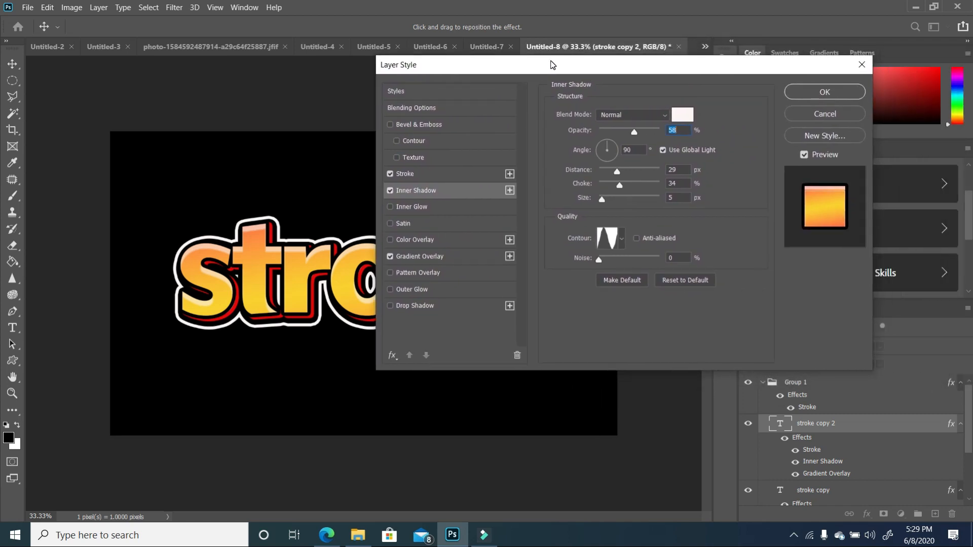
{"action": "left_click", "coordinate": [827, 95]}
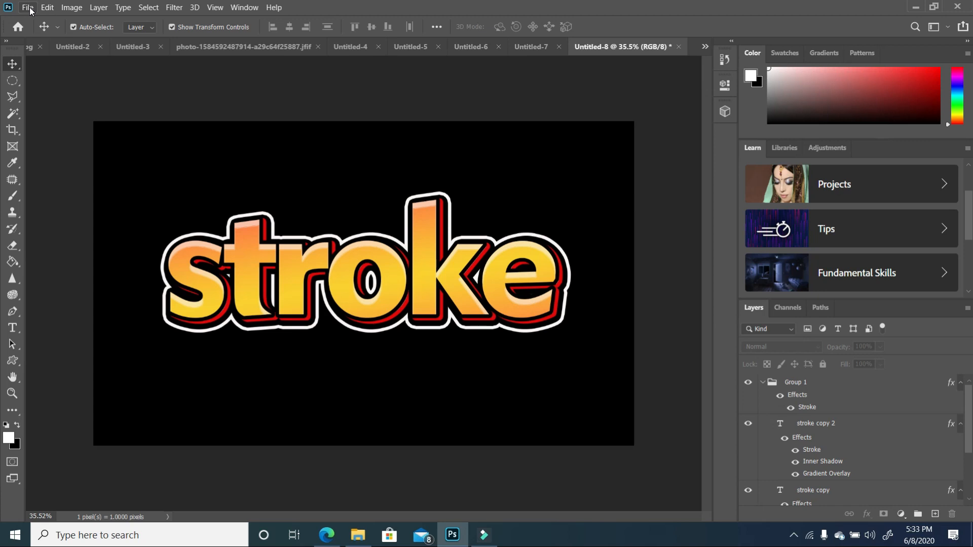
Create a new 10 x 6 inch RGB document at 300 pixels/inch with a transparent background.
{"action": "left_click", "coordinate": [29, 8]}
{"action": "left_click", "coordinate": [69, 19]}
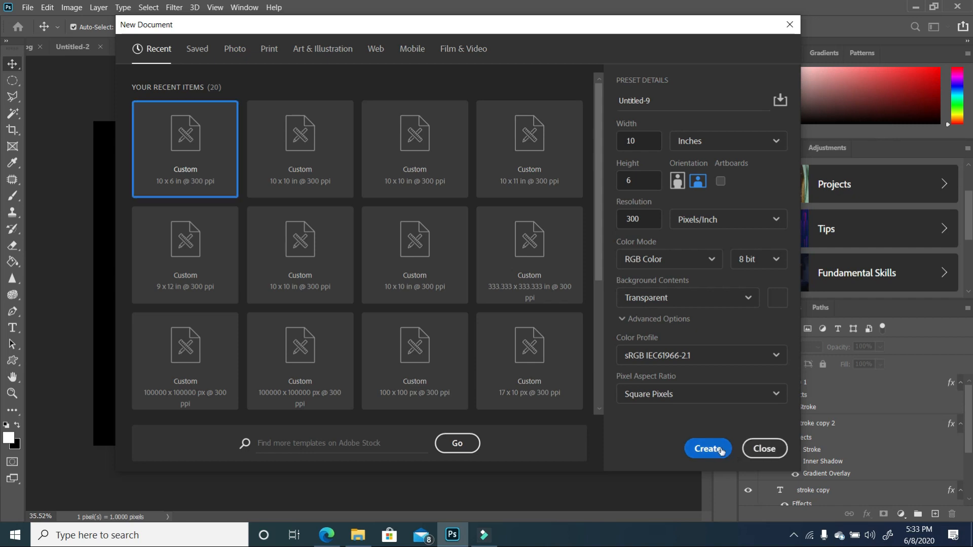
{"action": "left_click", "coordinate": [708, 449]}
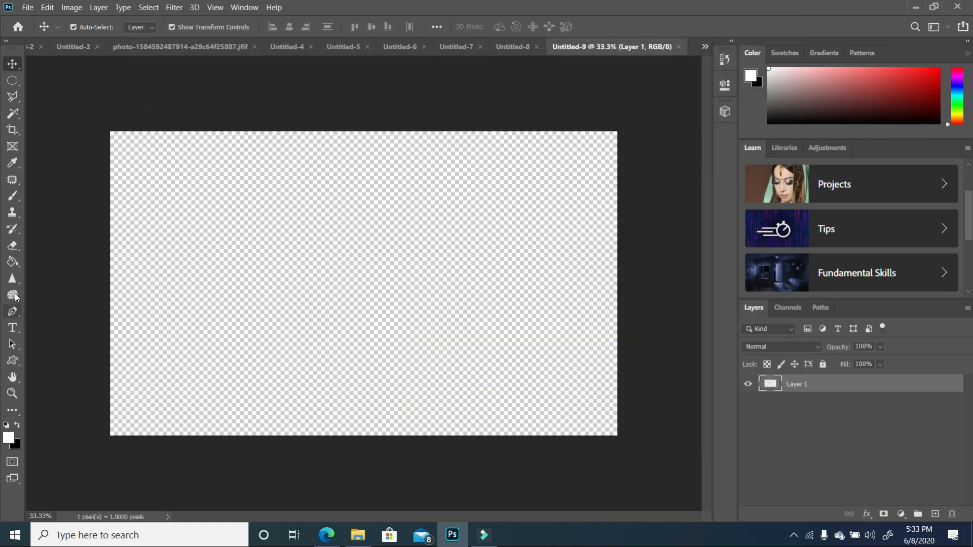
Fill Layer 1 of the new document with black using the Paint Bucket tool.
{"action": "left_click", "coordinate": [12, 262]}
{"action": "left_click", "coordinate": [335, 260]}
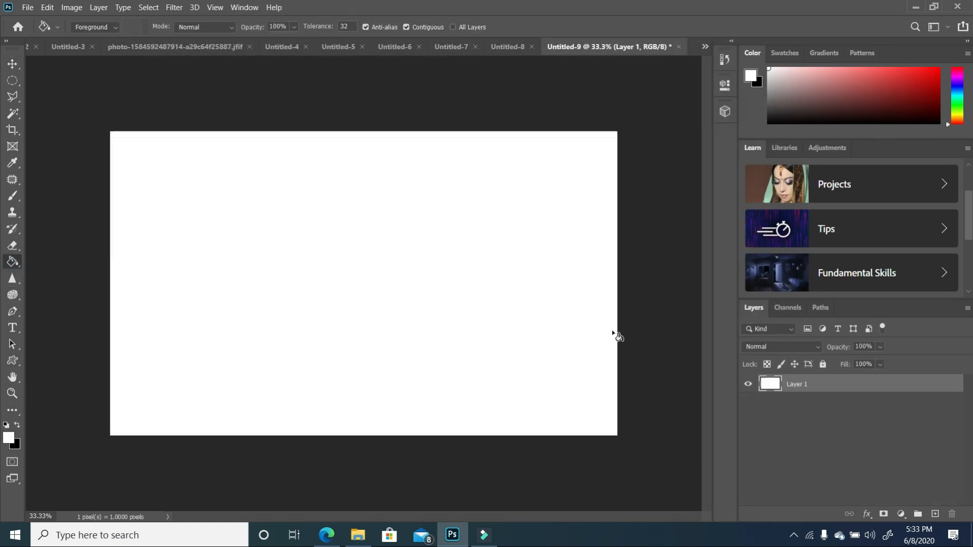
{"action": "left_click", "coordinate": [13, 327]}
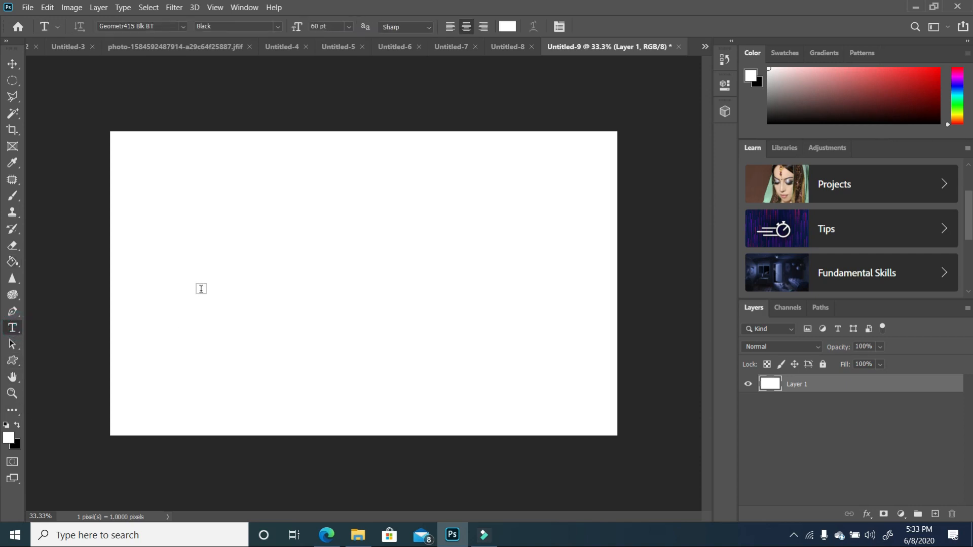
{"action": "left_click", "coordinate": [19, 425]}
{"action": "left_click", "coordinate": [12, 261]}
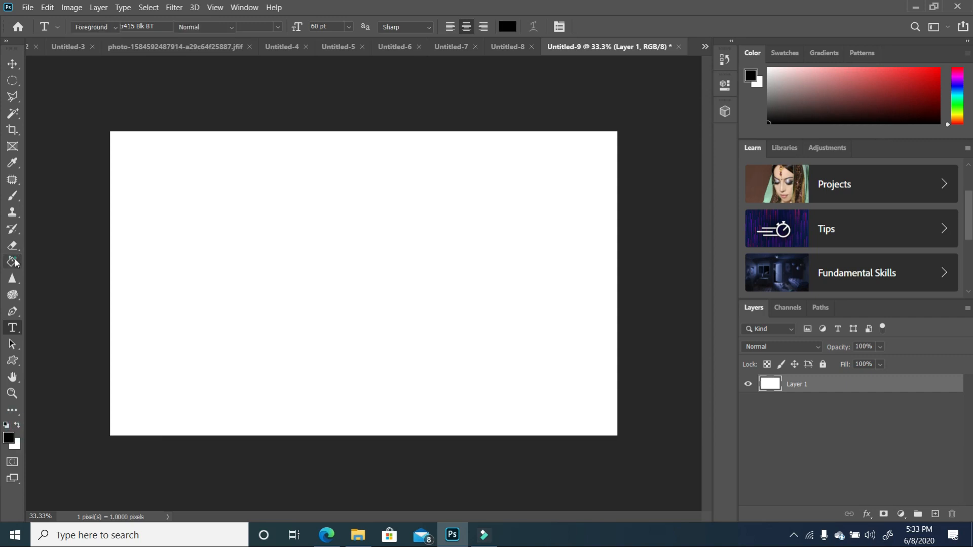
{"action": "left_click", "coordinate": [333, 310]}
Add the white text GLITCH in Geometr415 Blk BT Black at 60 pt over the black background.
{"action": "left_click", "coordinate": [18, 425]}
{"action": "left_click", "coordinate": [13, 328]}
{"action": "left_click", "coordinate": [210, 290]}
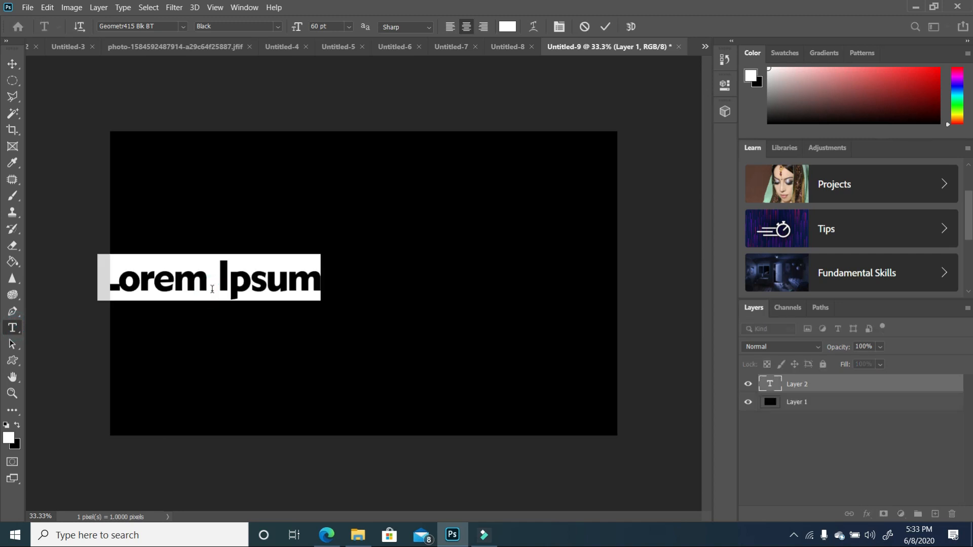
{"action": "type", "text": "GLITCH"}
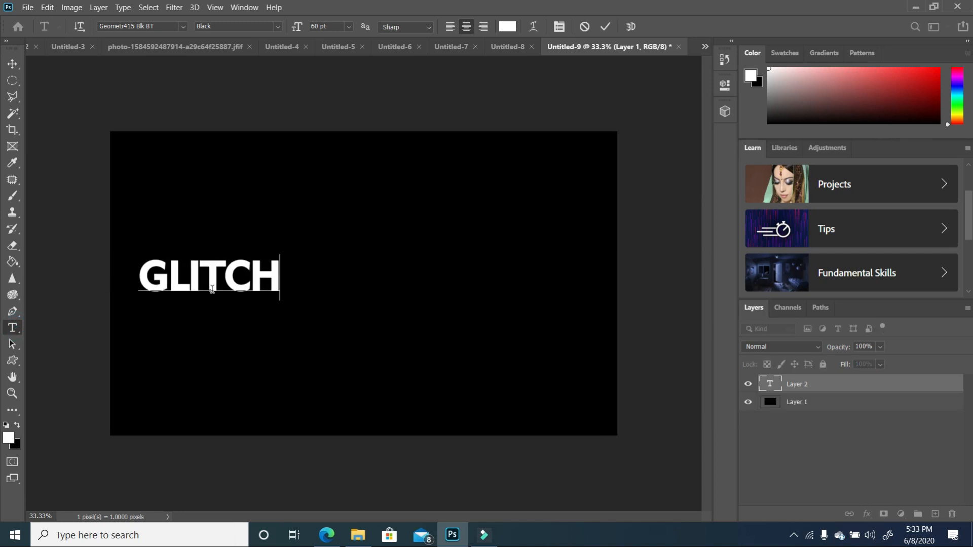
{"action": "left_click", "coordinate": [13, 64]}
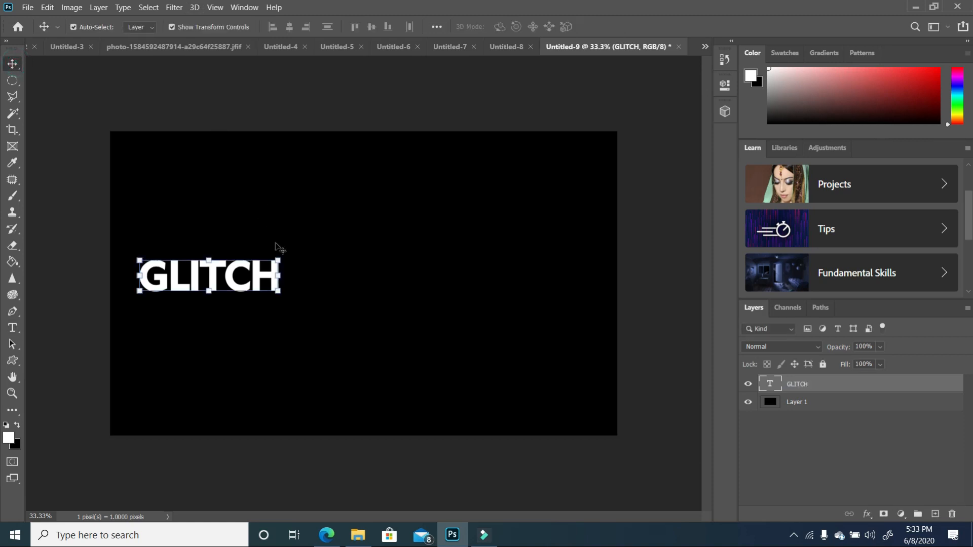
Scale the GLITCH text to about 289%, move it near the canvas center and commit the transformation.
{"action": "left_click_drag", "start_coordinate": [279, 260], "coordinate": [547, 215]}
{"action": "left_click_drag", "start_coordinate": [519, 280], "coordinate": [534, 275]}
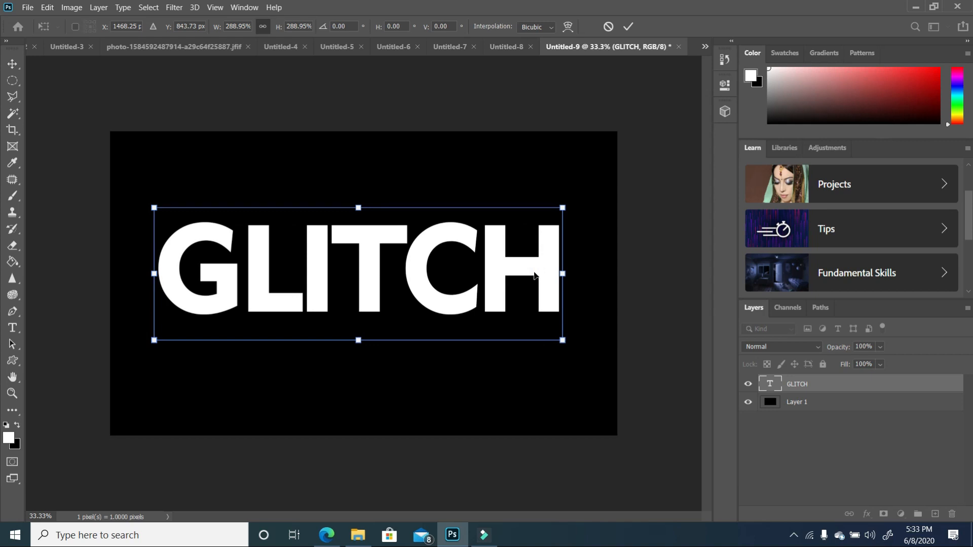
{"action": "double_click", "coordinate": [534, 272]}
{"action": "left_click", "coordinate": [650, 313]}
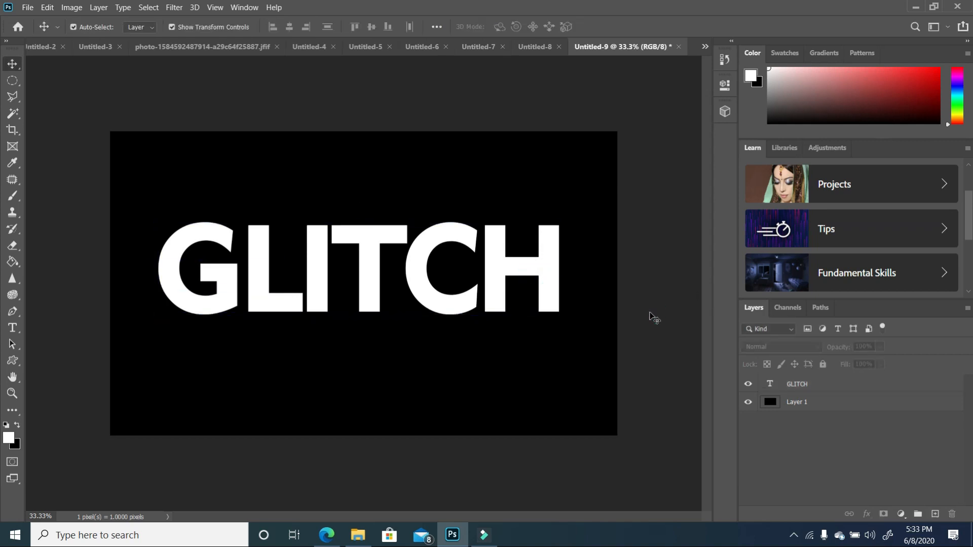
Duplicate the GLITCH text layer twice.
{"action": "left_click", "coordinate": [556, 286]}
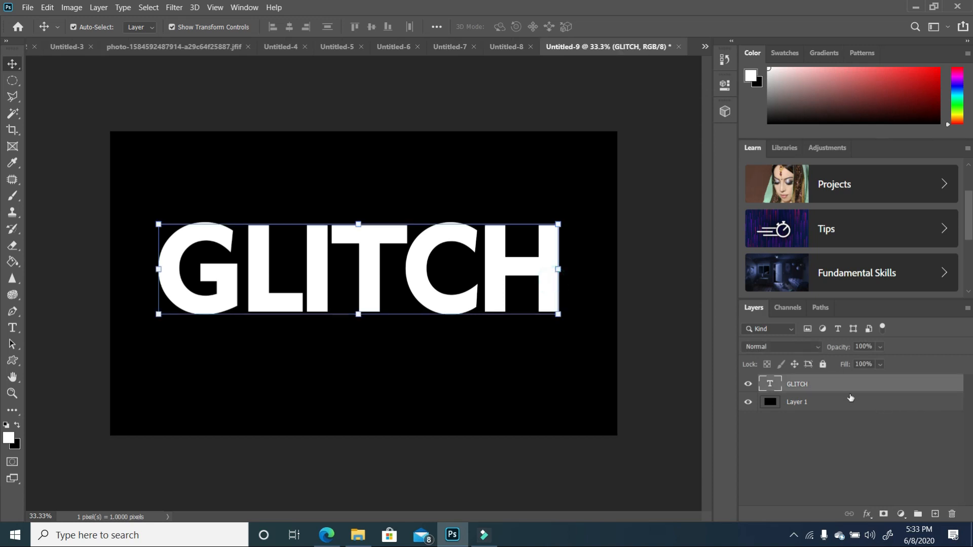
{"action": "right_click", "coordinate": [862, 383]}
{"action": "left_click", "coordinate": [897, 408]}
{"action": "left_click_drag", "start_coordinate": [910, 388], "coordinate": [936, 516]}
{"action": "left_click_drag", "start_coordinate": [887, 388], "coordinate": [937, 514]}
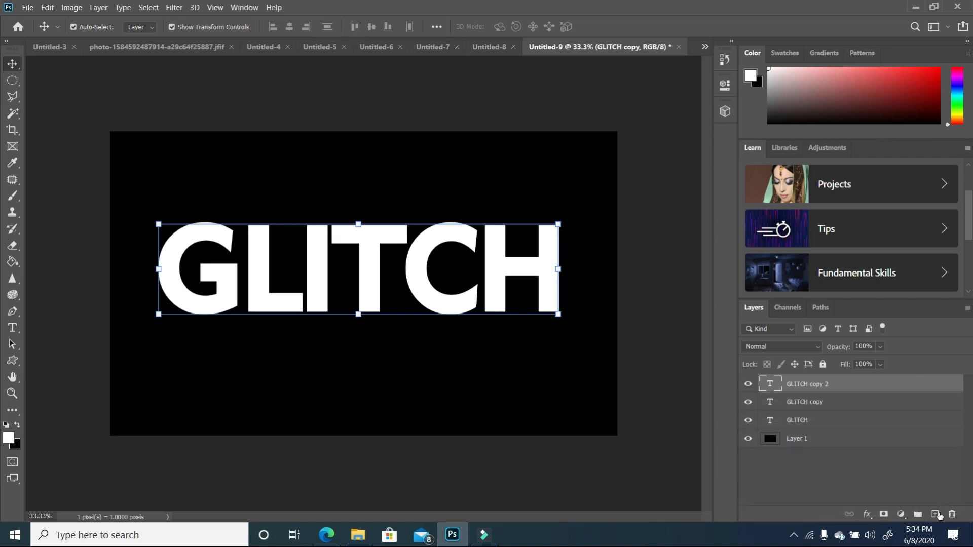
Exclude the red channel from the blending options of the GLITCH copy 2 layer and apply the change.
{"action": "right_click", "coordinate": [845, 386]}
{"action": "left_click", "coordinate": [725, 19]}
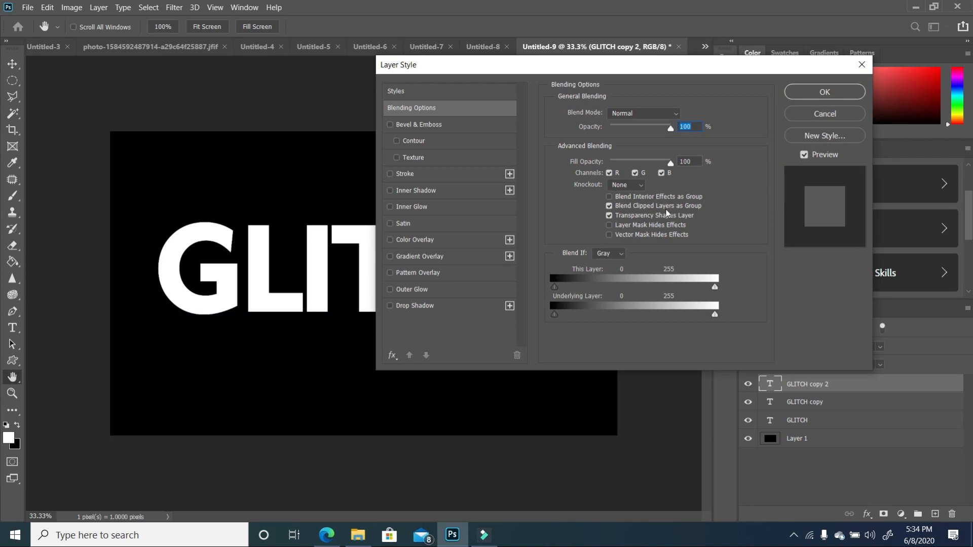
{"action": "left_click", "coordinate": [609, 173]}
{"action": "left_click", "coordinate": [611, 174]}
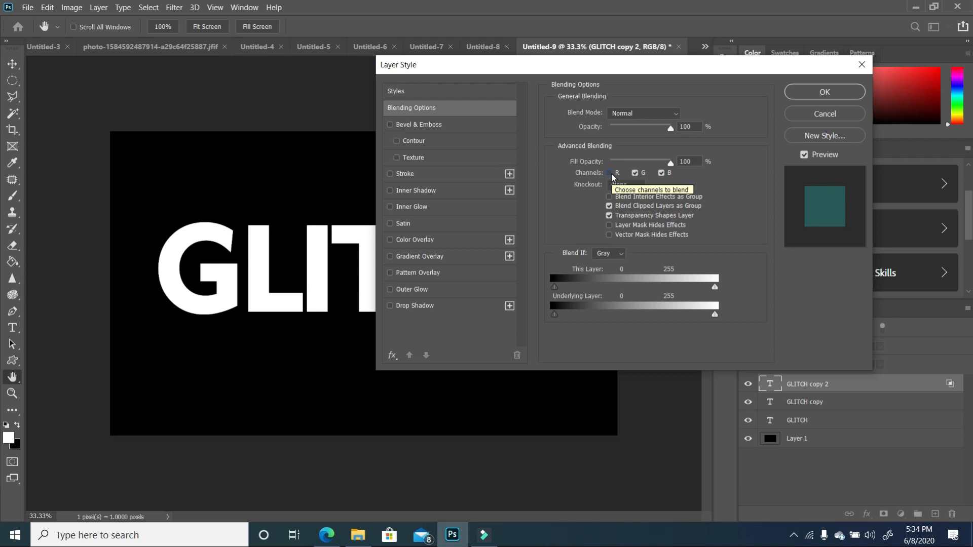
{"action": "left_click", "coordinate": [824, 92]}
Nudge the GLITCH copy 2 layer about 18 px to the left.
{"action": "key", "text": "Left"}
{"action": "key", "text": "Left"}
{"action": "key", "text": "Left"}
{"action": "key", "text": "Left"}
{"action": "key", "text": "Left"}
{"action": "key", "text": "Left"}
{"action": "key", "text": "Left"}
{"action": "key", "text": "Left"}
{"action": "key", "text": "Left"}
{"action": "key", "text": "Left"}
{"action": "key", "text": "Left"}
{"action": "key", "text": "Left"}
{"action": "key", "text": "Left"}
{"action": "key", "text": "Left"}
{"action": "key", "text": "Left"}
{"action": "key", "text": "Left"}
{"action": "key", "text": "Left"}
{"action": "key", "text": "Left"}
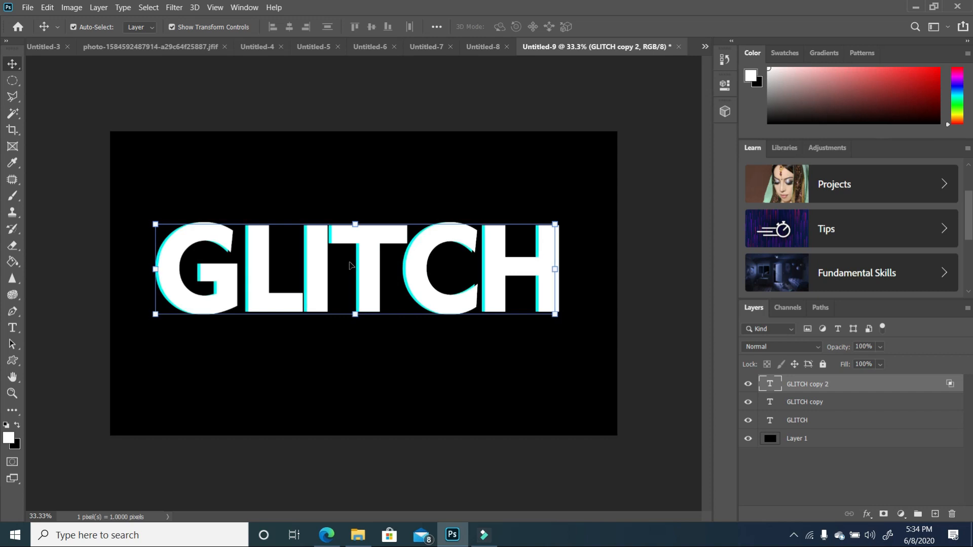
Exclude the green channel from the blending options of GLITCH copy and shift that layer 20 px to the right.
{"action": "left_click", "coordinate": [826, 403]}
{"action": "right_click", "coordinate": [834, 401]}
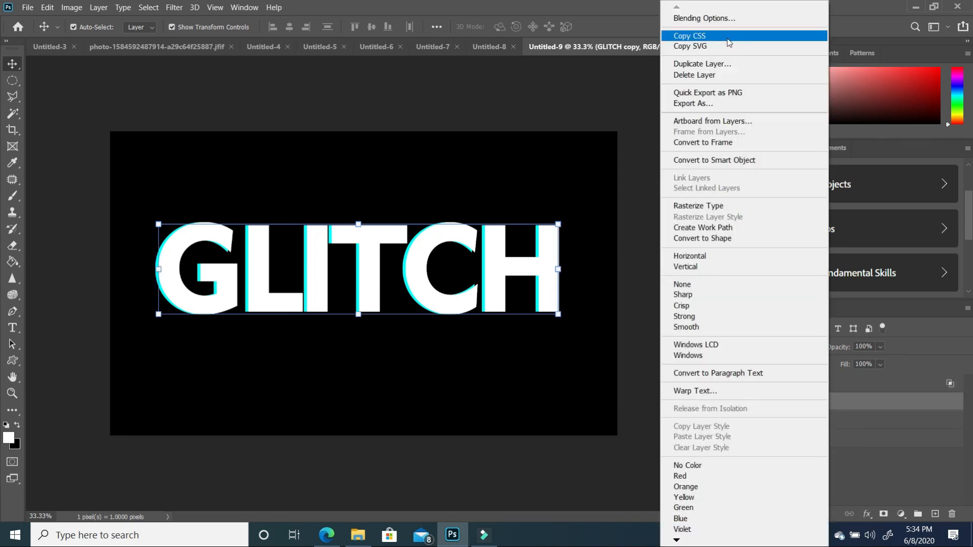
{"action": "left_click", "coordinate": [736, 19]}
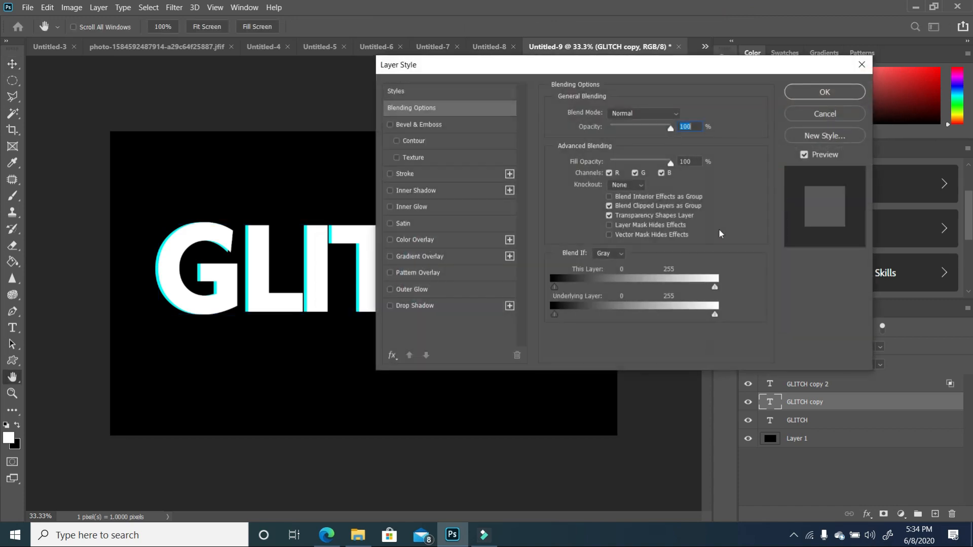
{"action": "left_click", "coordinate": [635, 173]}
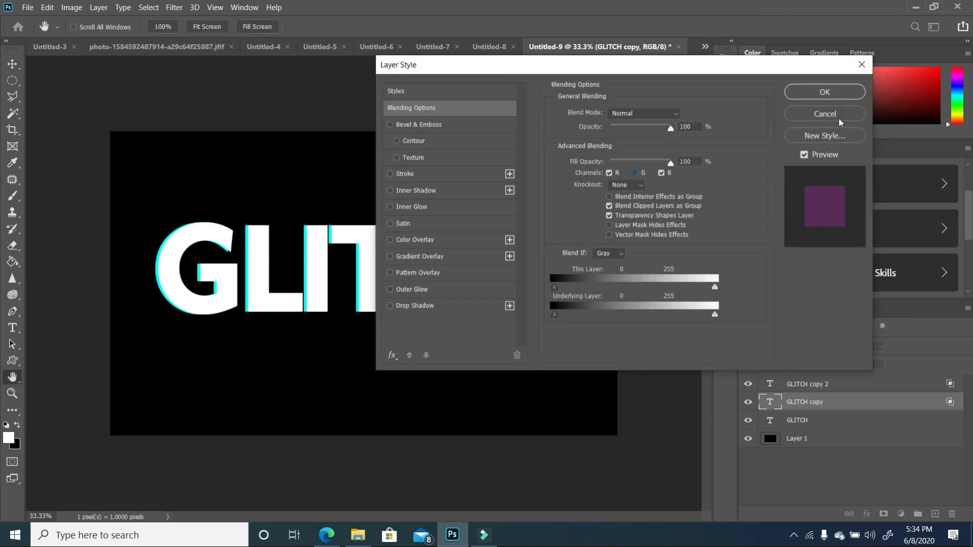
{"action": "left_click", "coordinate": [837, 92]}
{"action": "key", "text": "shift+Right"}
{"action": "key", "text": "shift+Right"}
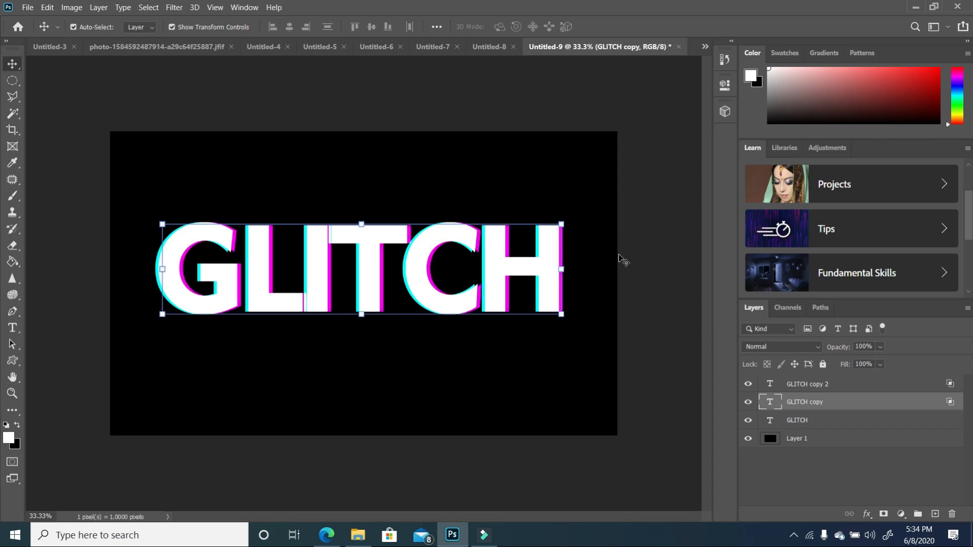
Convert the GLITCH, GLITCH copy and GLITCH copy 2 layers together into one smart object.
{"action": "left_click", "coordinate": [689, 260]}
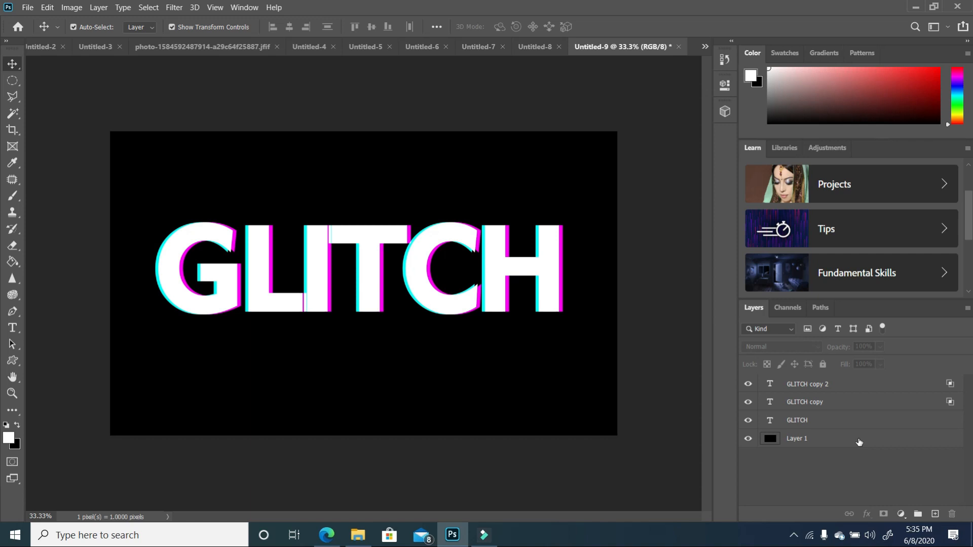
{"action": "left_click", "coordinate": [835, 426]}
{"action": "left_click", "coordinate": [844, 387], "text": "shift"}
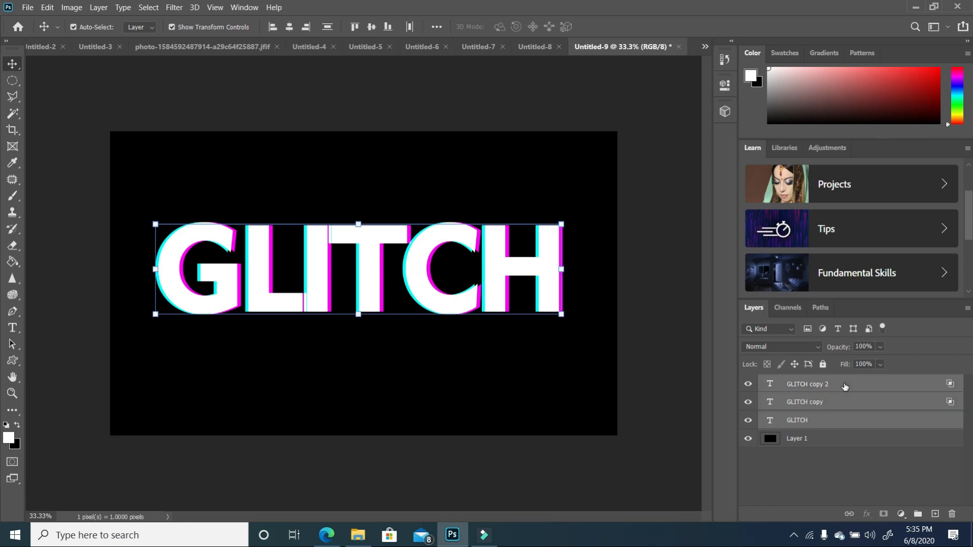
{"action": "right_click", "coordinate": [844, 386]}
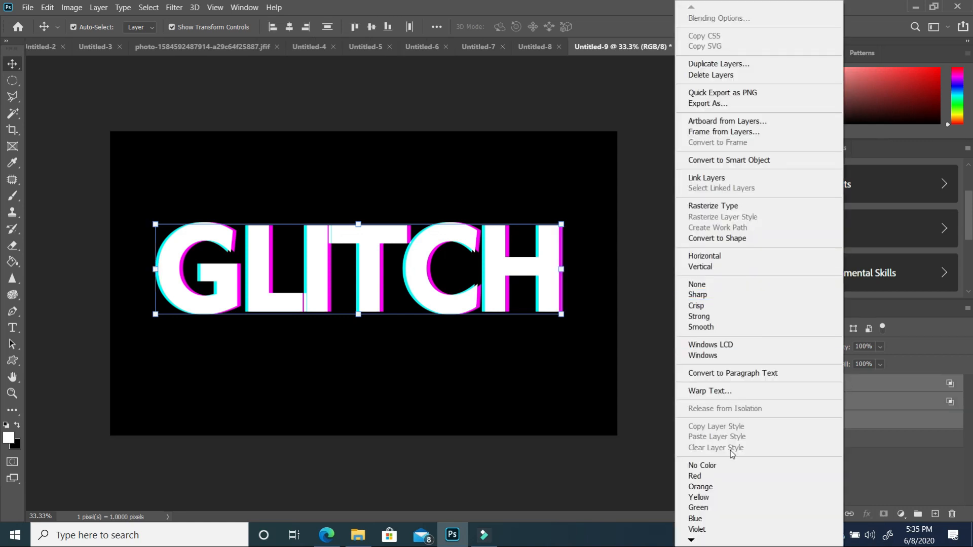
{"action": "left_click", "coordinate": [729, 161]}
{"action": "left_click", "coordinate": [822, 433]}
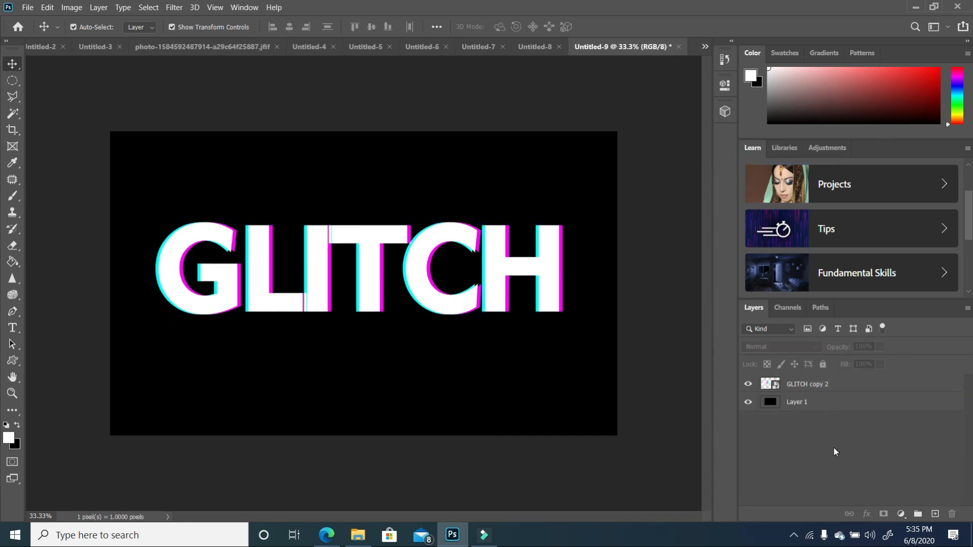
Select a thin horizontal strip across the top of the GLITCH lettering with the Rectangular Marquee, shift it to the right and deselect.
{"action": "left_click", "coordinate": [13, 83]}
{"action": "right_click", "coordinate": [11, 85]}
{"action": "left_click", "coordinate": [60, 81]}
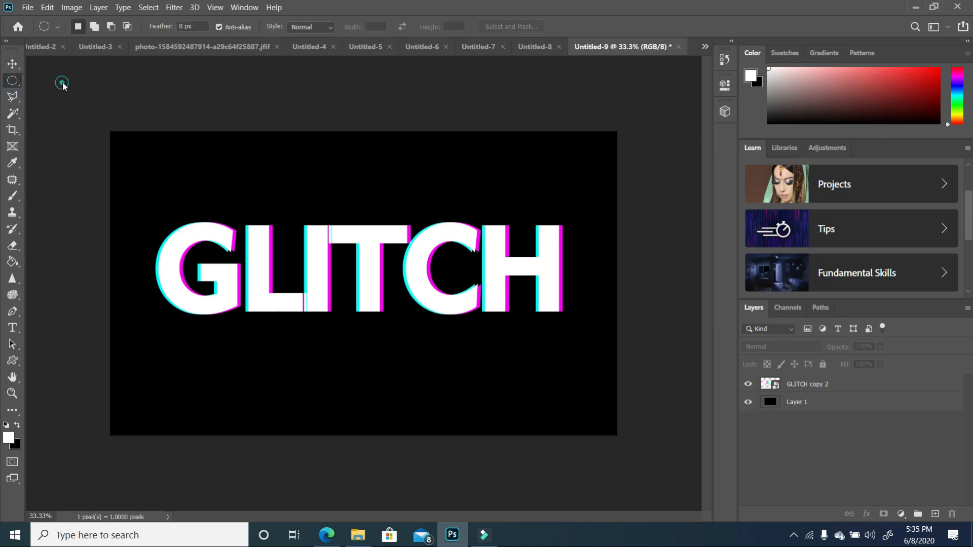
{"action": "left_click", "coordinate": [846, 384]}
{"action": "left_click_drag", "start_coordinate": [147, 233], "coordinate": [583, 235]}
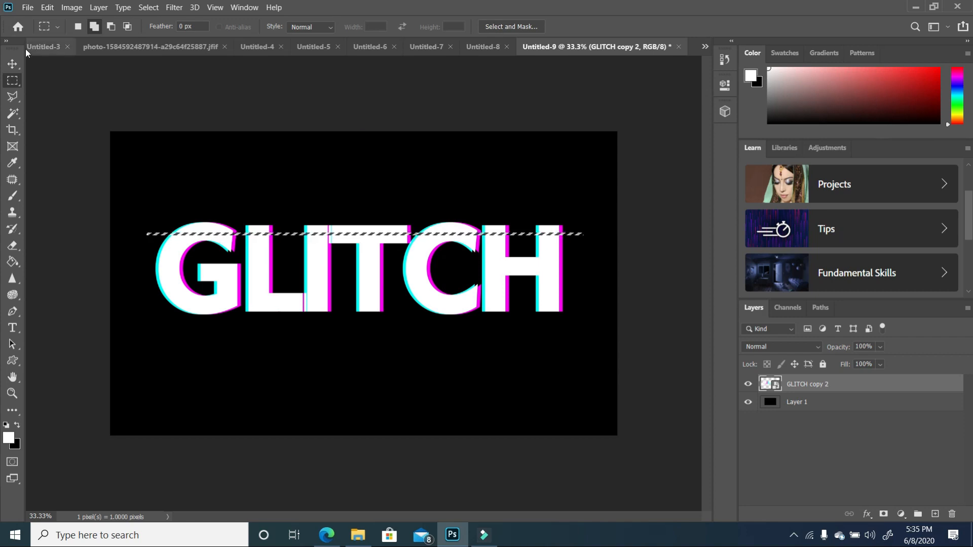
{"action": "left_click", "coordinate": [14, 65]}
{"action": "key", "text": "shift+Right"}
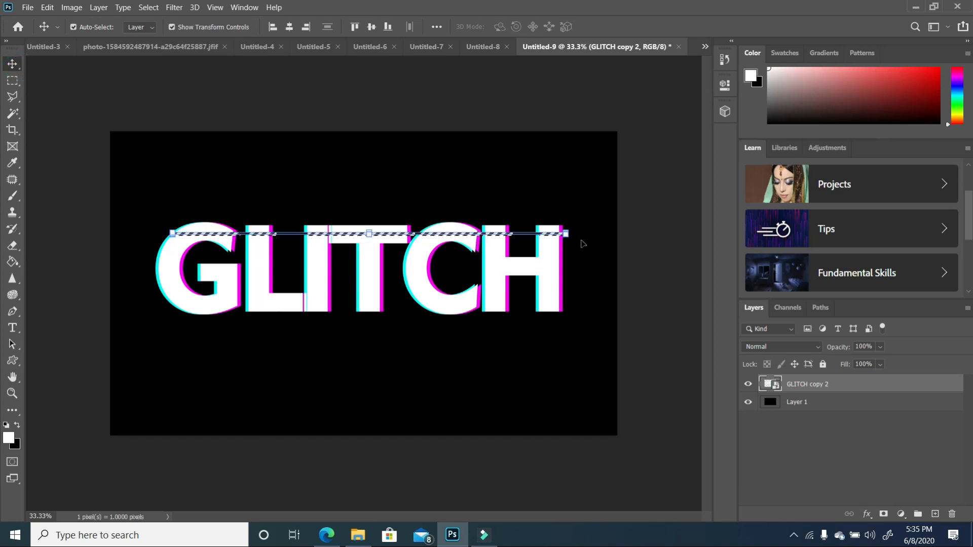
{"action": "key", "text": "shift+Right"}
{"action": "key", "text": "shift+Right"}
{"action": "key", "text": "shift+Right"}
{"action": "key", "text": "shift+Right"}
{"action": "key", "text": "shift+Right"}
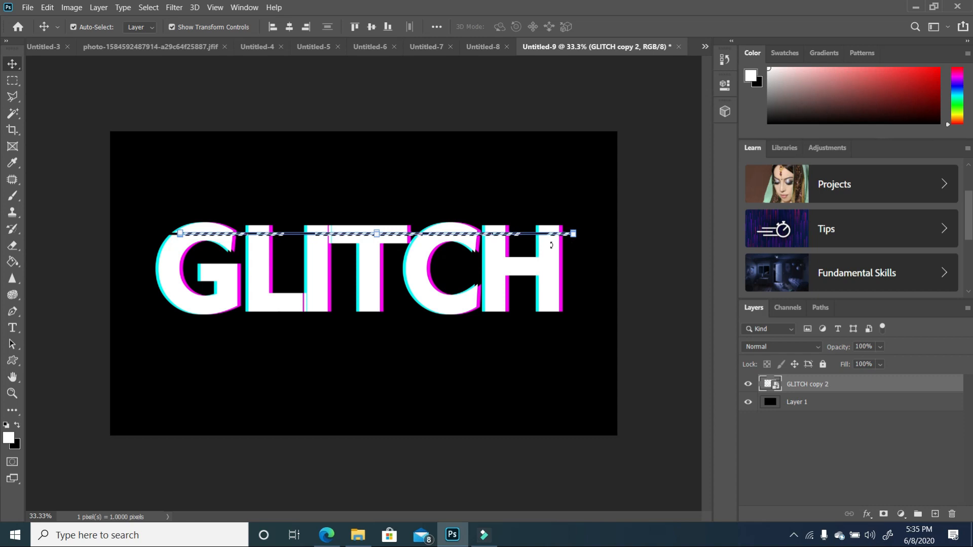
{"action": "key", "text": "ctrl"}
{"action": "key", "text": "ctrl+d"}
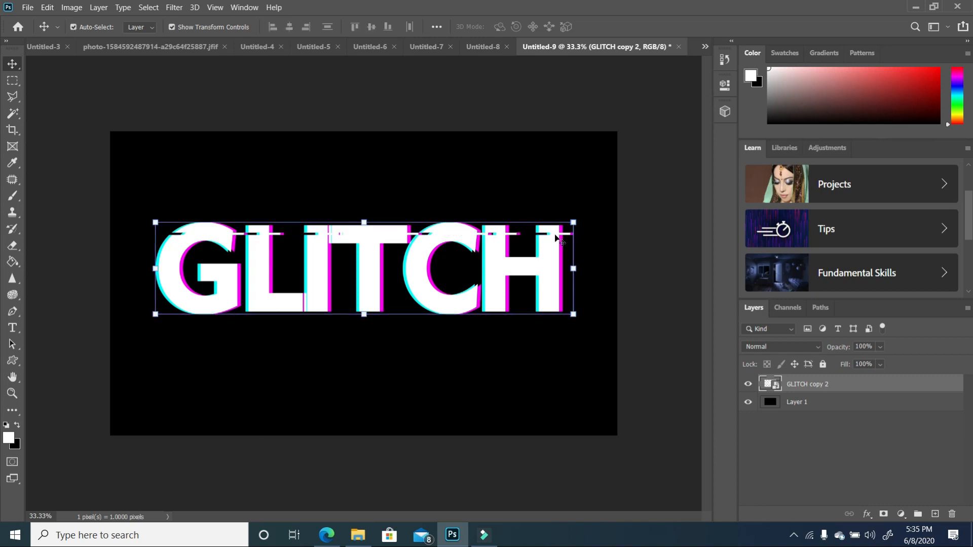
Select another thin full-width strip slightly below the first displaced one, shift it to the left and deselect.
{"action": "left_click", "coordinate": [13, 80]}
{"action": "left_click_drag", "start_coordinate": [153, 241], "coordinate": [596, 240]}
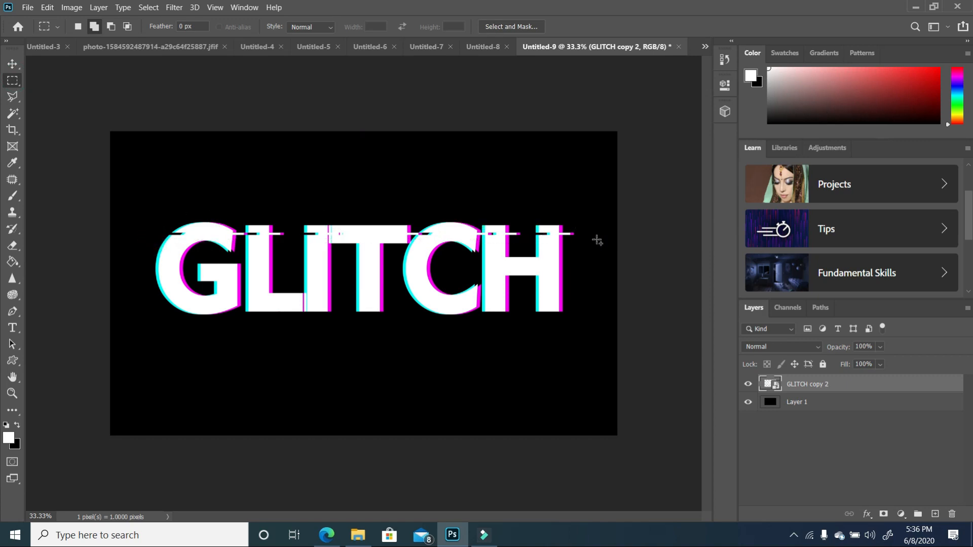
{"action": "left_click", "coordinate": [16, 65]}
{"action": "key", "text": "shift+Left"}
{"action": "key", "text": "shift+Left"}
{"action": "key", "text": "shift+Left"}
{"action": "key", "text": "shift+Left"}
{"action": "key", "text": "shift+Left"}
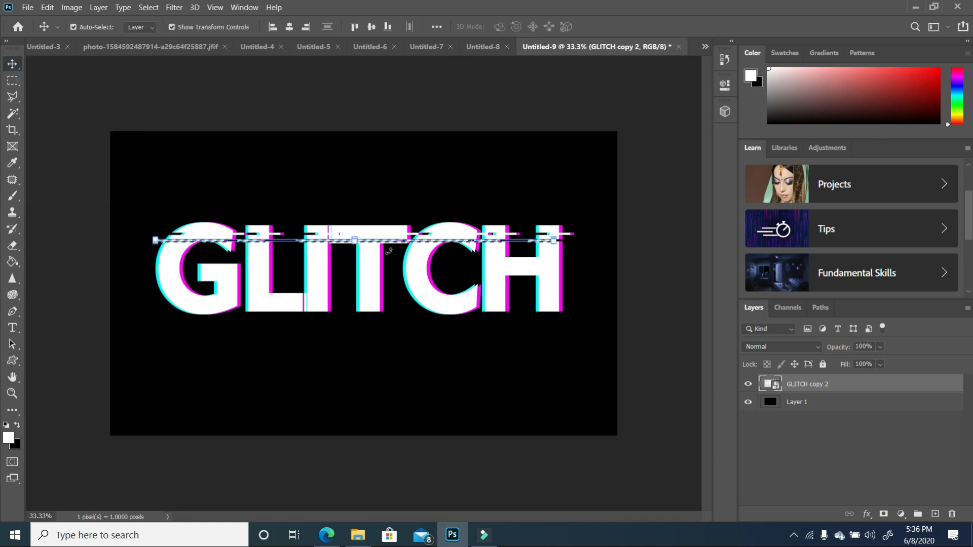
{"action": "key", "text": "ctrl+d"}
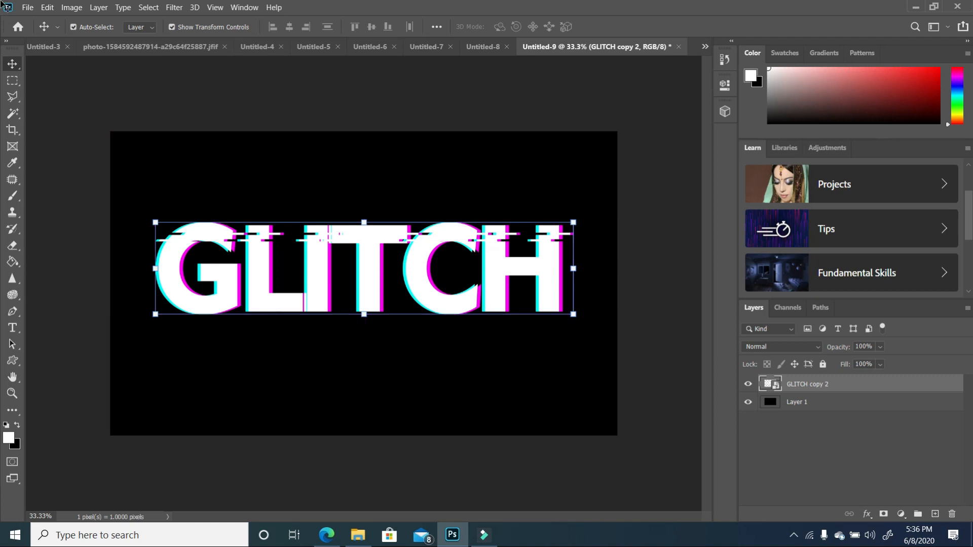
Select the narrow strip between the two displaced slices, shift it left past the edge of the G and deselect.
{"action": "left_click", "coordinate": [12, 81]}
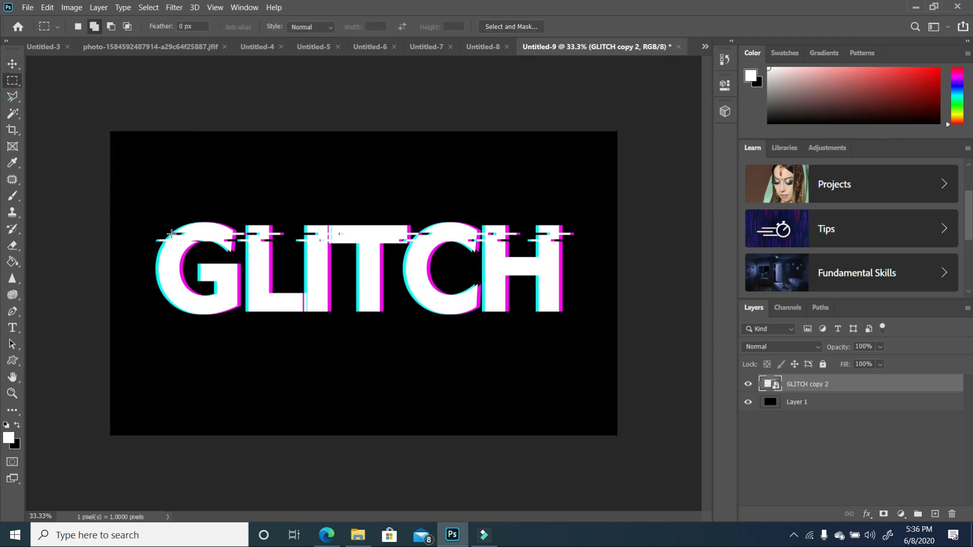
{"action": "left_click_drag", "start_coordinate": [272, 236], "coordinate": [600, 237]}
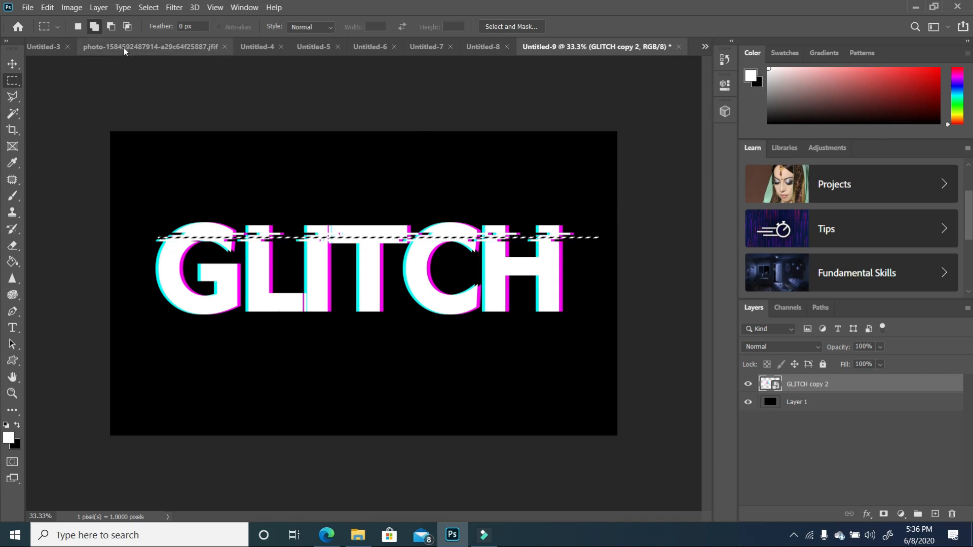
{"action": "left_click", "coordinate": [13, 64]}
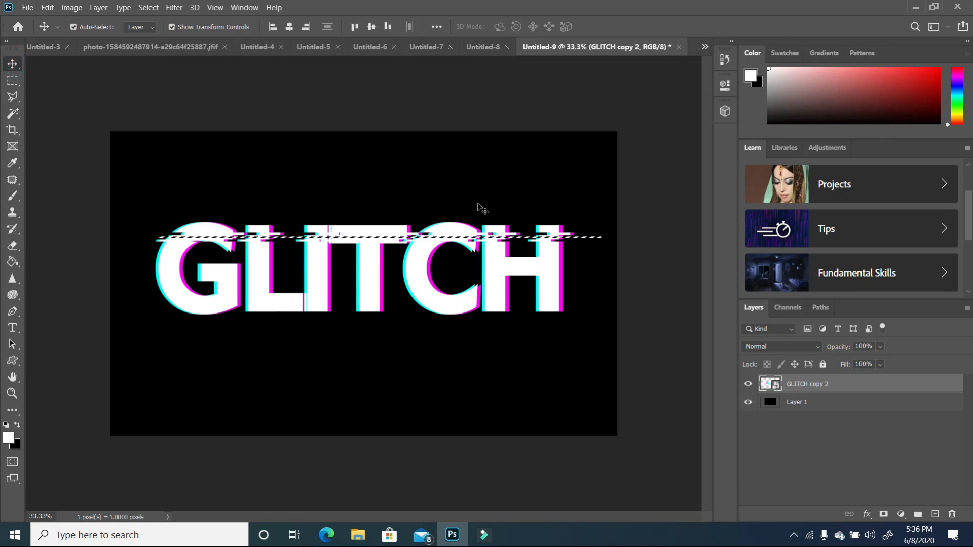
{"action": "key", "text": "shift+Left"}
{"action": "key", "text": "shift+Left"}
{"action": "key", "text": "shift+Left"}
{"action": "key", "text": "shift+Left"}
{"action": "key", "text": "shift+Left"}
{"action": "key", "text": "shift+Left"}
{"action": "key", "text": "shift+Left"}
{"action": "key", "text": "shift+Left"}
{"action": "key", "text": "shift+Left"}
{"action": "key", "text": "shift+Left"}
{"action": "key", "text": "shift+Left"}
{"action": "key", "text": "shift+Left"}
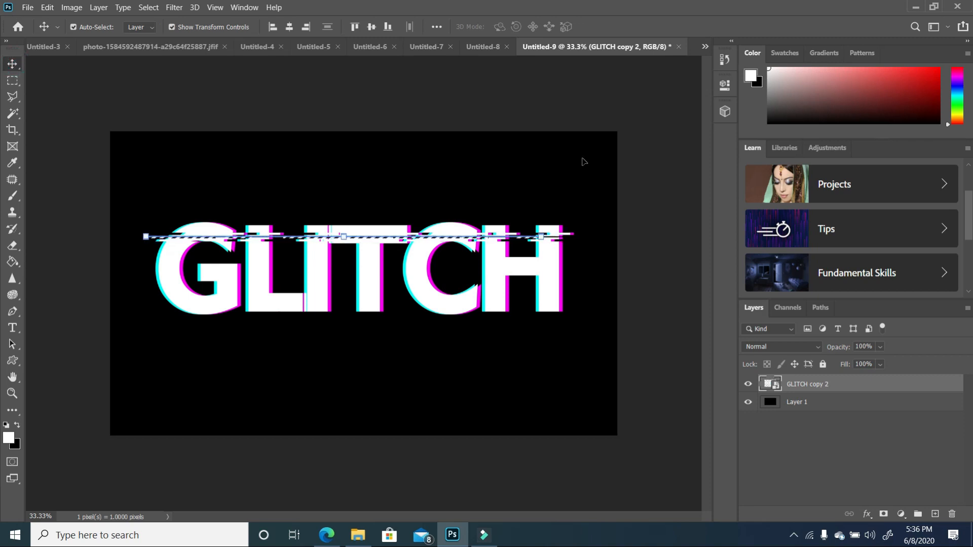
{"action": "key", "text": "ctrl+d"}
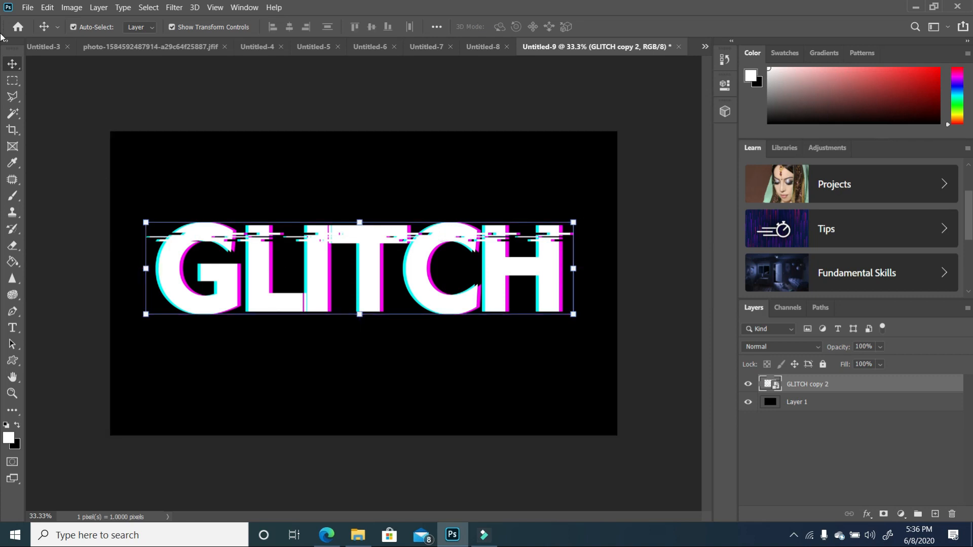
Select a thicker horizontal band across the upper part of the lettering, below the displaced slices, shift it right and deselect.
{"action": "left_click", "coordinate": [12, 81]}
{"action": "left_click_drag", "start_coordinate": [311, 266], "coordinate": [586, 253]}
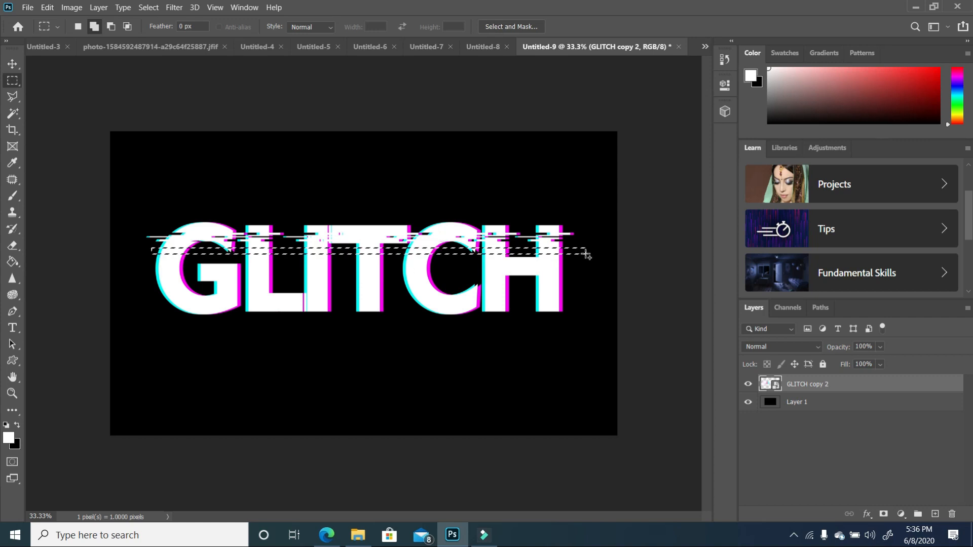
{"action": "left_click", "coordinate": [14, 65]}
{"action": "key", "text": "shift+Right"}
{"action": "key", "text": "shift+Right"}
{"action": "key", "text": "shift+Right"}
{"action": "key", "text": "shift+Right"}
{"action": "key", "text": "shift+Right"}
{"action": "key", "text": "shift+Right"}
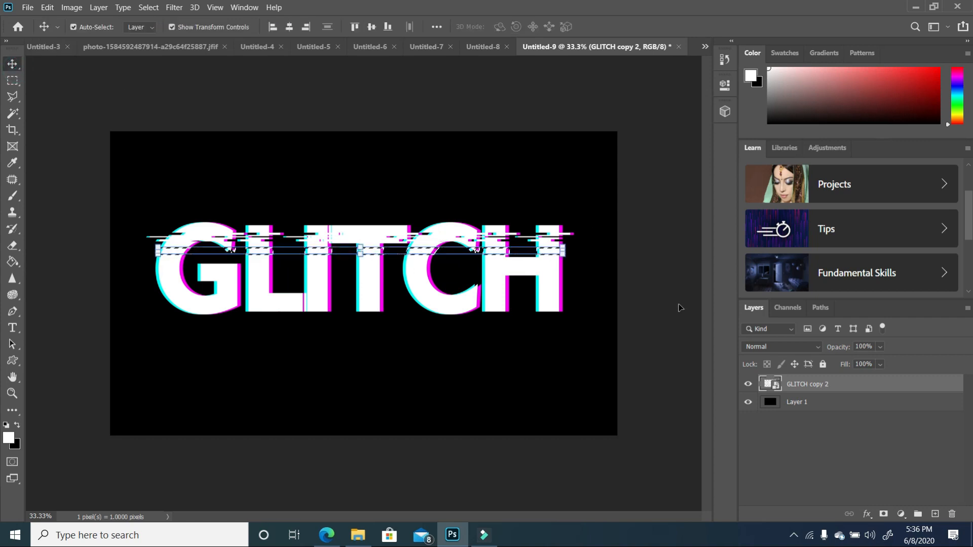
{"action": "key", "text": "shift+Right"}
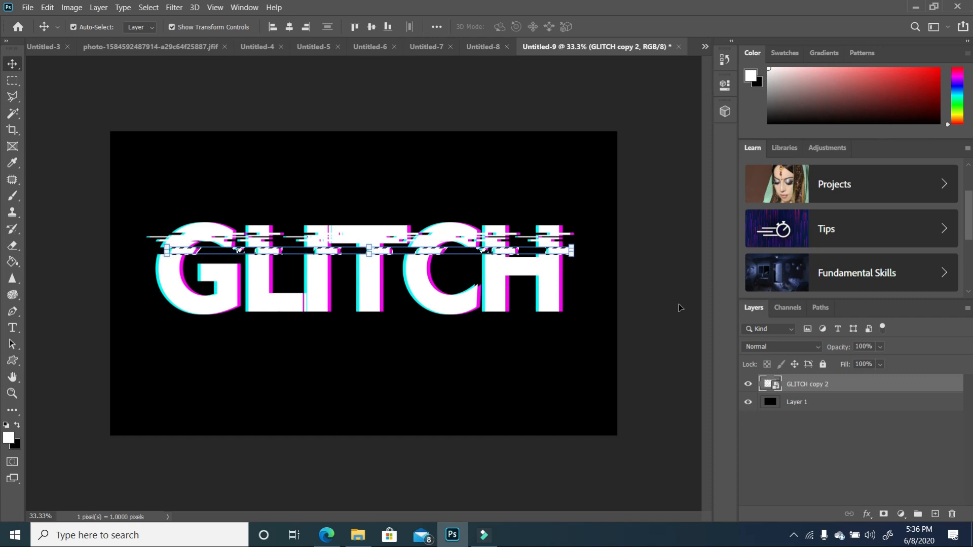
{"action": "key", "text": "ctrl+d"}
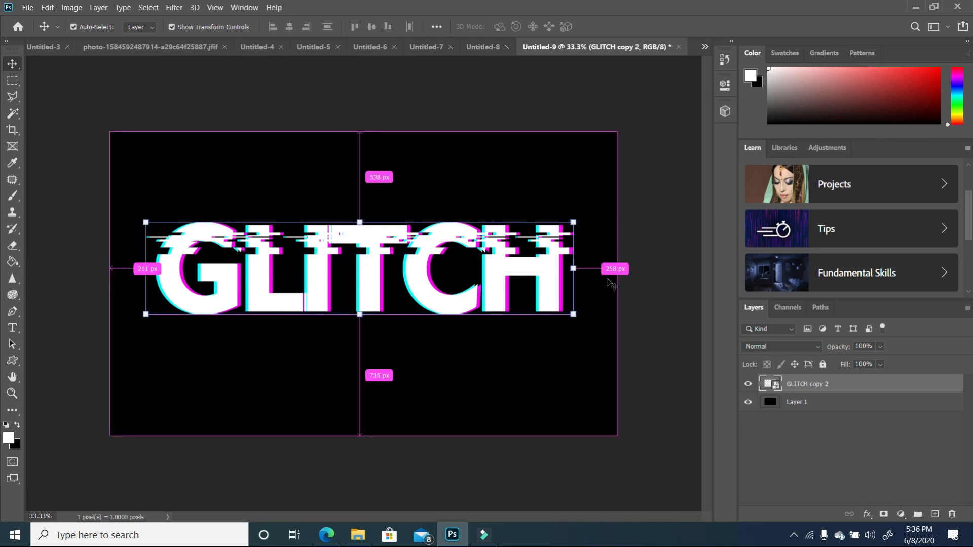
Select a very thin strip directly beneath the thicker band, shift it to the left and deselect.
{"action": "left_click", "coordinate": [13, 81]}
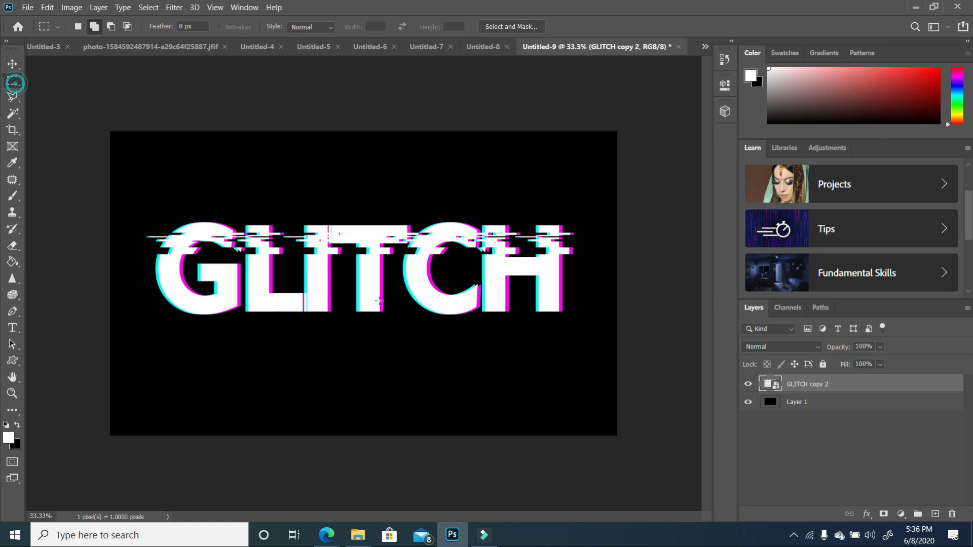
{"action": "left_click_drag", "start_coordinate": [145, 214], "coordinate": [211, 222]}
{"action": "left_click", "coordinate": [167, 272]}
{"action": "left_click_drag", "start_coordinate": [147, 255], "coordinate": [597, 259]}
{"action": "left_click", "coordinate": [13, 64]}
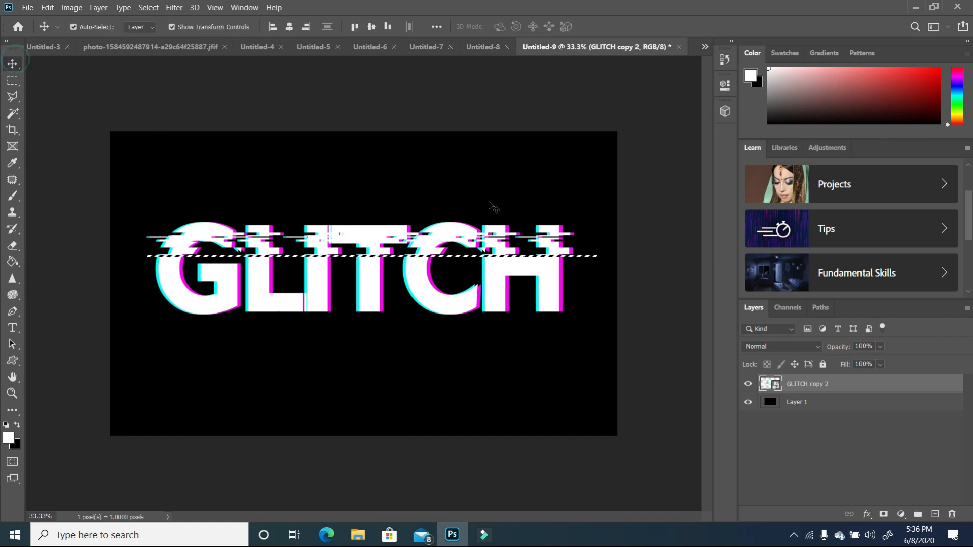
{"action": "key", "text": "shift+Left"}
{"action": "key", "text": "shift+Left"}
{"action": "key", "text": "shift+Left"}
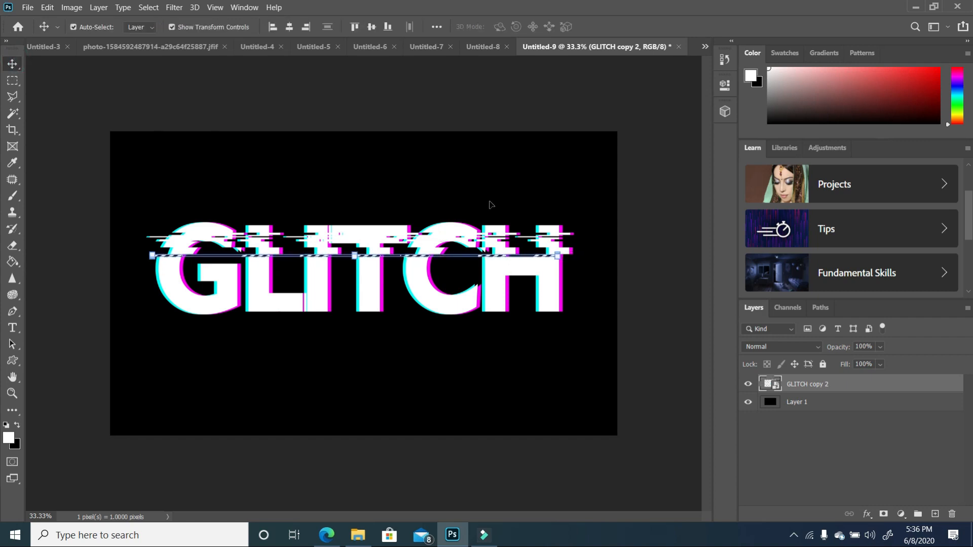
{"action": "key", "text": "ctrl+d"}
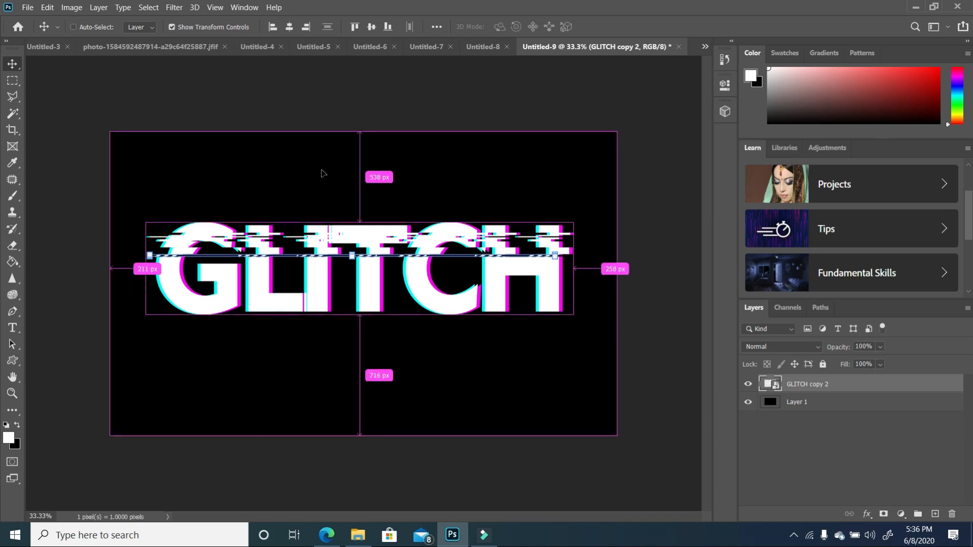
Select the strip just under the last left-shifted slice, move it slightly to the right and deselect.
{"action": "left_click", "coordinate": [13, 80]}
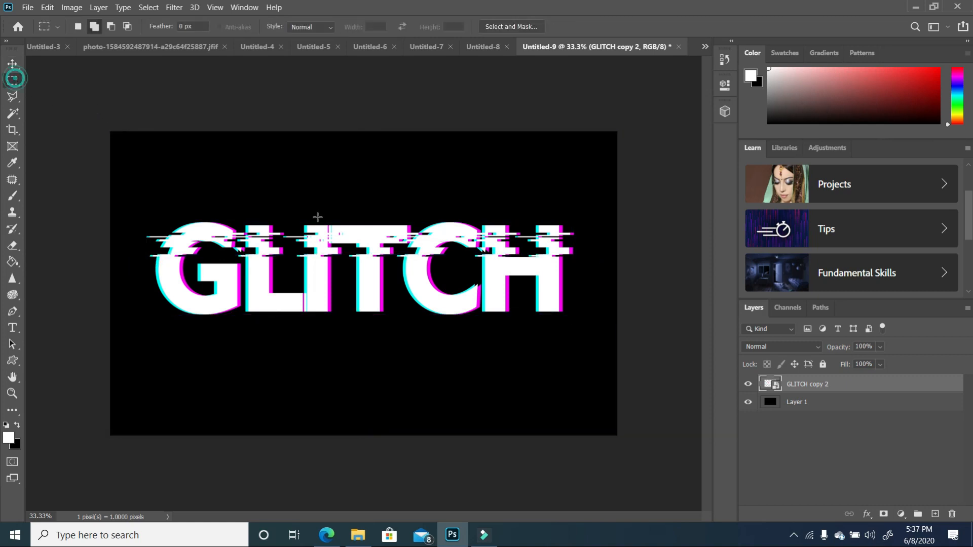
{"action": "left_click_drag", "start_coordinate": [151, 257], "coordinate": [580, 261]}
{"action": "left_click", "coordinate": [14, 64]}
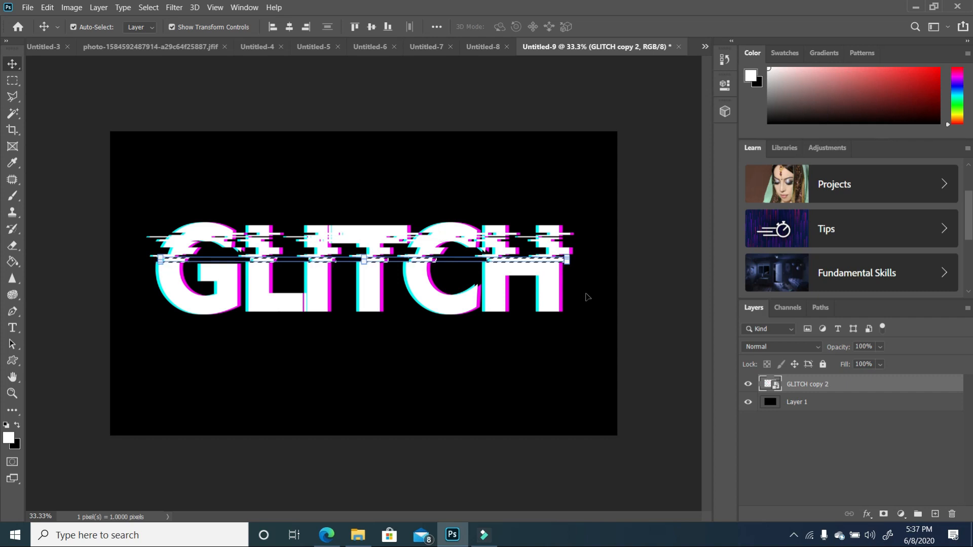
{"action": "key", "text": "ctrl+d"}
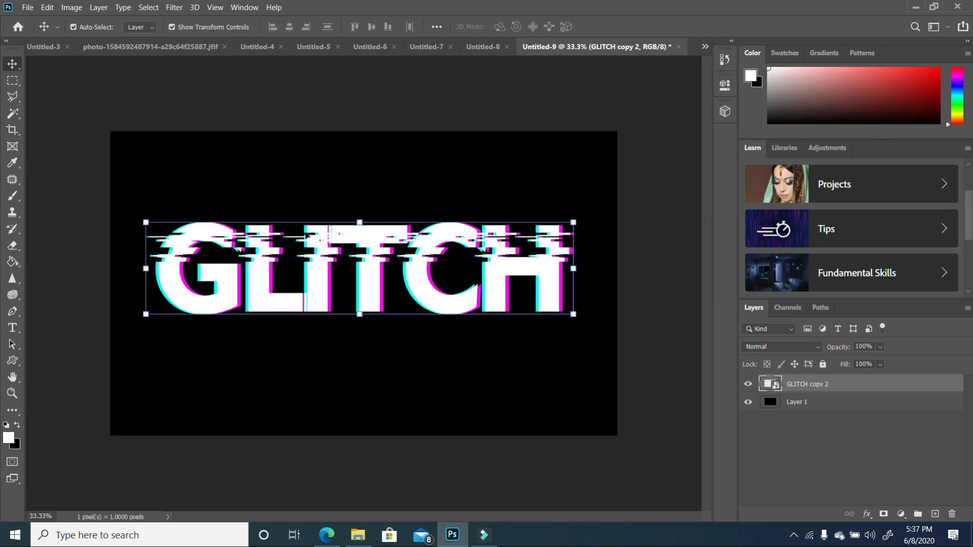
Select a horizontal strip slightly below the middle of the lettering, shift it to the right and deselect.
{"action": "left_click", "coordinate": [12, 80]}
{"action": "left_click_drag", "start_coordinate": [152, 280], "coordinate": [583, 277]}
{"action": "left_click", "coordinate": [12, 64]}
{"action": "key", "text": "shift+Right"}
{"action": "key", "text": "shift+Right"}
{"action": "key", "text": "shift+Right"}
{"action": "key", "text": "shift+Right"}
{"action": "key", "text": "shift+Right"}
{"action": "key", "text": "shift+Right"}
{"action": "key", "text": "shift+Right"}
{"action": "key", "text": "shift+Right"}
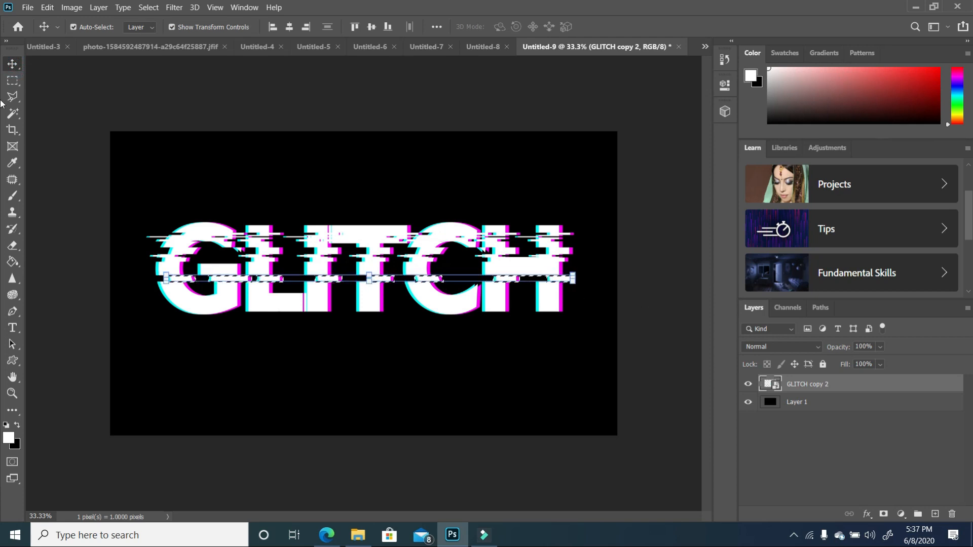
{"action": "key", "text": "ctrl+d"}
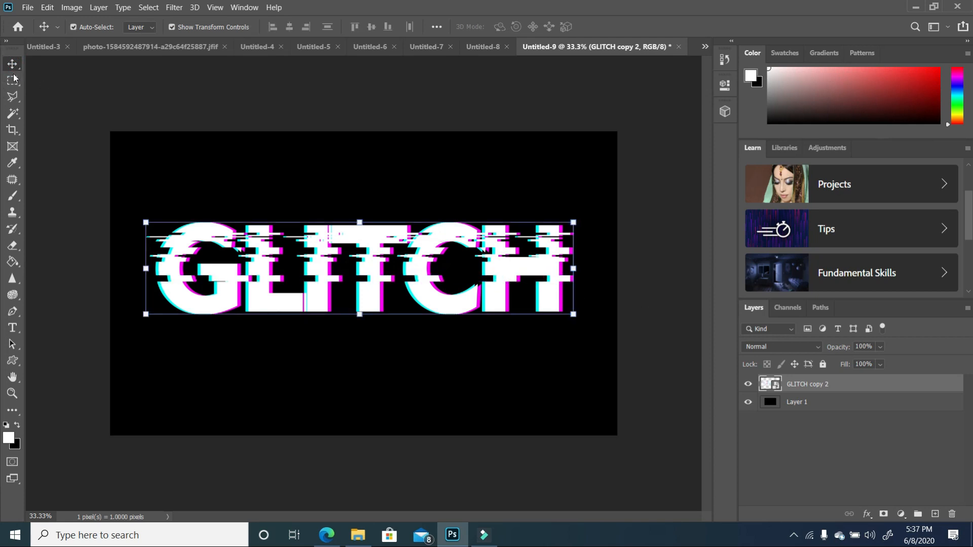
Select a horizontal strip across the lower part of the letters and nudge it to the left.
{"action": "left_click", "coordinate": [12, 80]}
{"action": "left_click_drag", "start_coordinate": [146, 296], "coordinate": [566, 302]}
{"action": "left_click", "coordinate": [12, 65]}
{"action": "key", "text": "Left"}
{"action": "key", "text": "Left"}
{"action": "key", "text": "Left"}
{"action": "key", "text": "Left"}
{"action": "key", "text": "Left"}
{"action": "key", "text": "Left"}
{"action": "key", "text": "Left"}
Select a thin strip near the bottom edge of the lettering, nudge it to the right and deselect.
{"action": "left_click", "coordinate": [12, 80]}
{"action": "left_click_drag", "start_coordinate": [149, 304], "coordinate": [572, 307]}
{"action": "left_click", "coordinate": [12, 64]}
{"action": "key", "text": "Right"}
{"action": "key", "text": "Right"}
{"action": "key", "text": "Right"}
{"action": "key", "text": "Right"}
{"action": "key", "text": "ctrl+d"}
Select two more thin strips, one through the middle and one in the lower part of the letters, shift them left and deselect everything.
{"action": "key", "text": "m"}
{"action": "left_click_drag", "start_coordinate": [152, 291], "coordinate": [574, 294]}
{"action": "left_click_drag", "start_coordinate": [152, 265], "coordinate": [587, 268]}
{"action": "key", "text": "v"}
{"action": "key", "text": "shift+Left"}
{"action": "key", "text": "shift+Left"}
{"action": "key", "text": "shift+Left"}
{"action": "key", "text": "shift+Left"}
{"action": "key", "text": "shift+Left"}
{"action": "key", "text": "shift+Left"}
{"action": "key", "text": "shift+Left"}
{"action": "key", "text": "ctrl+d"}
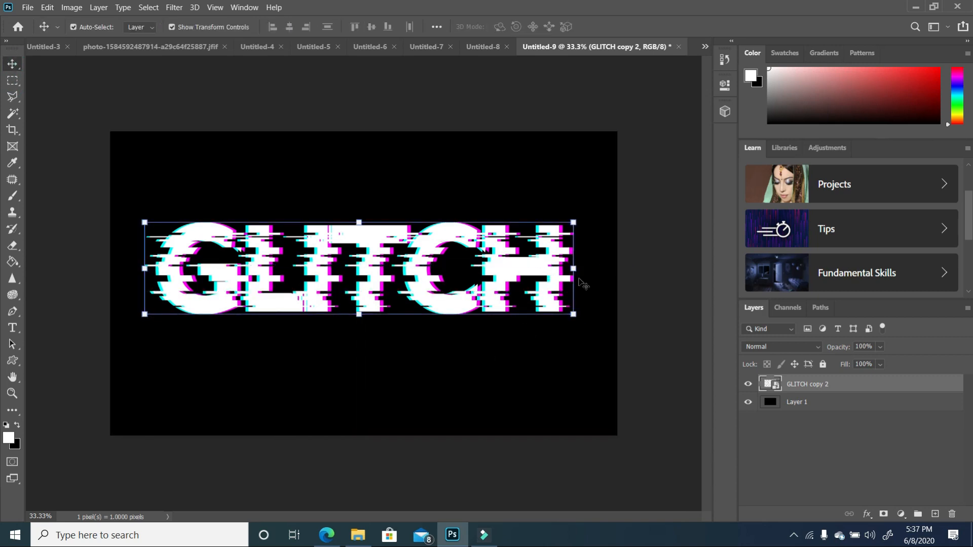
{"action": "scroll", "coordinate": [582, 283], "scroll_direction": "up", "scroll_amount": 1}
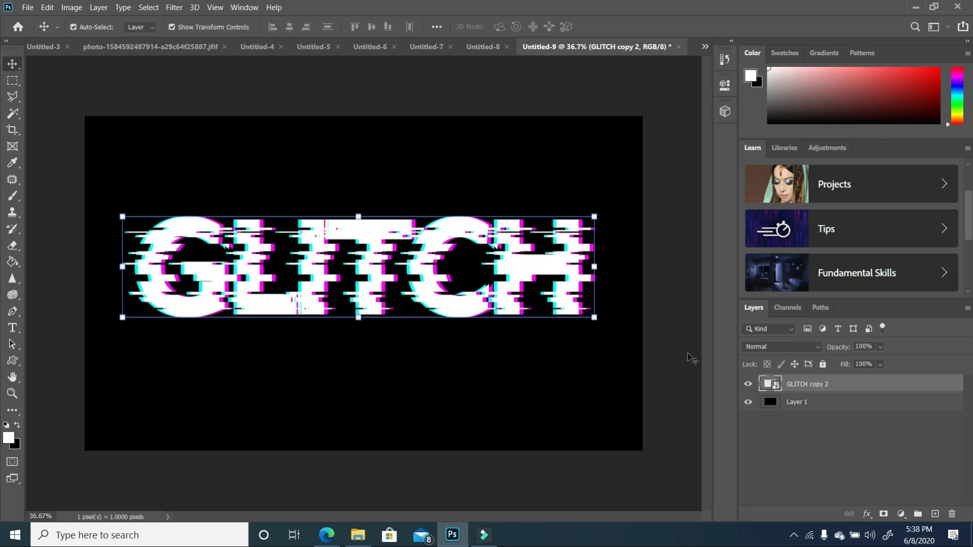
{"action": "left_click", "coordinate": [688, 353]}
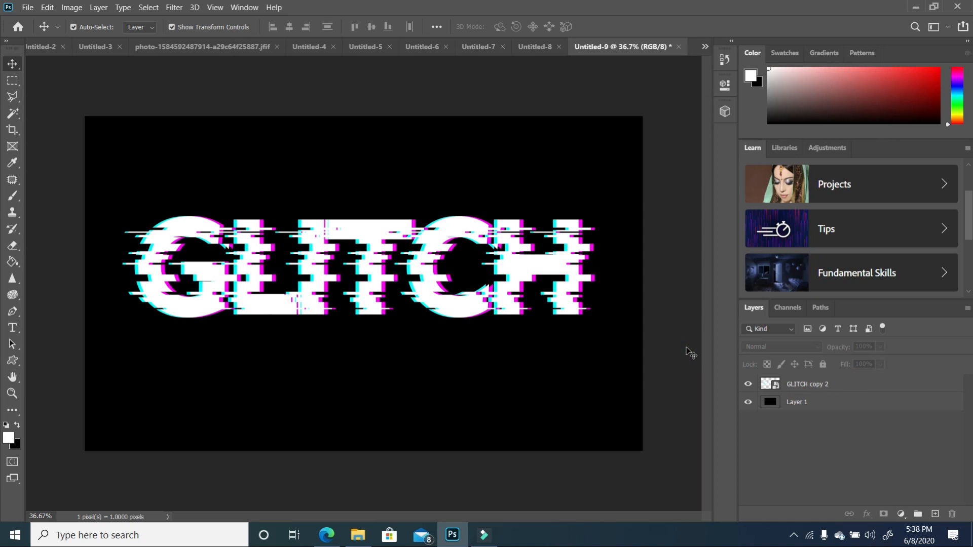